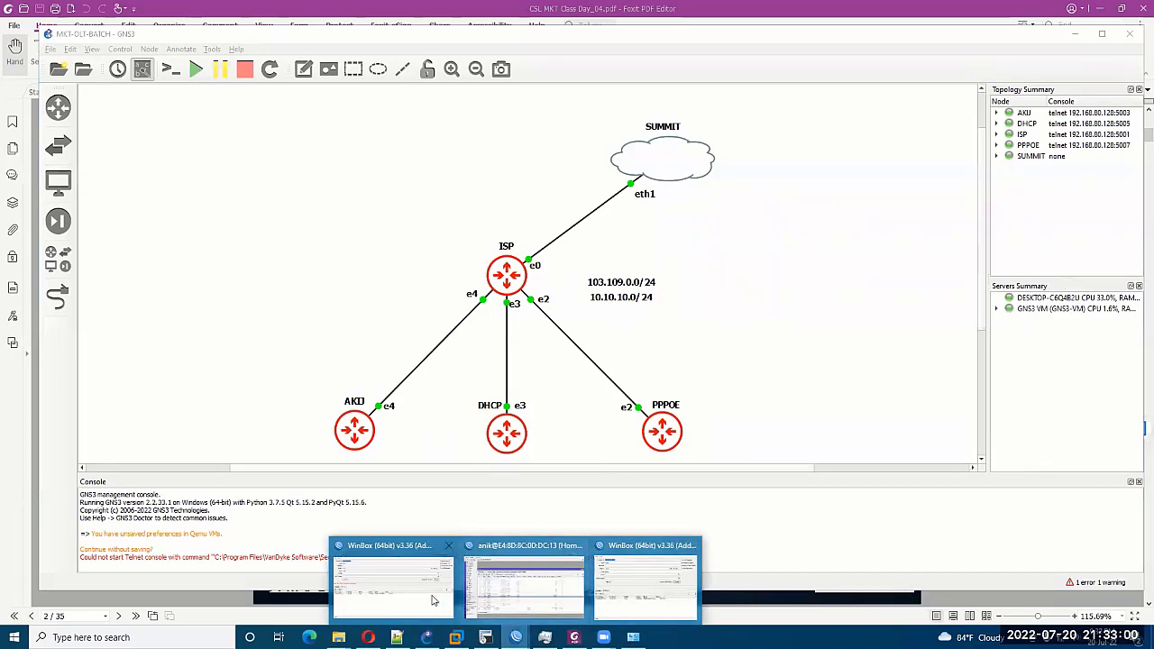
Switch to WinBox, refresh the neighbor list and connect to 192.168.126.129 as admin.
{"action": "left_click", "coordinate": [393, 586]}
{"action": "left_click", "coordinate": [219, 396]}
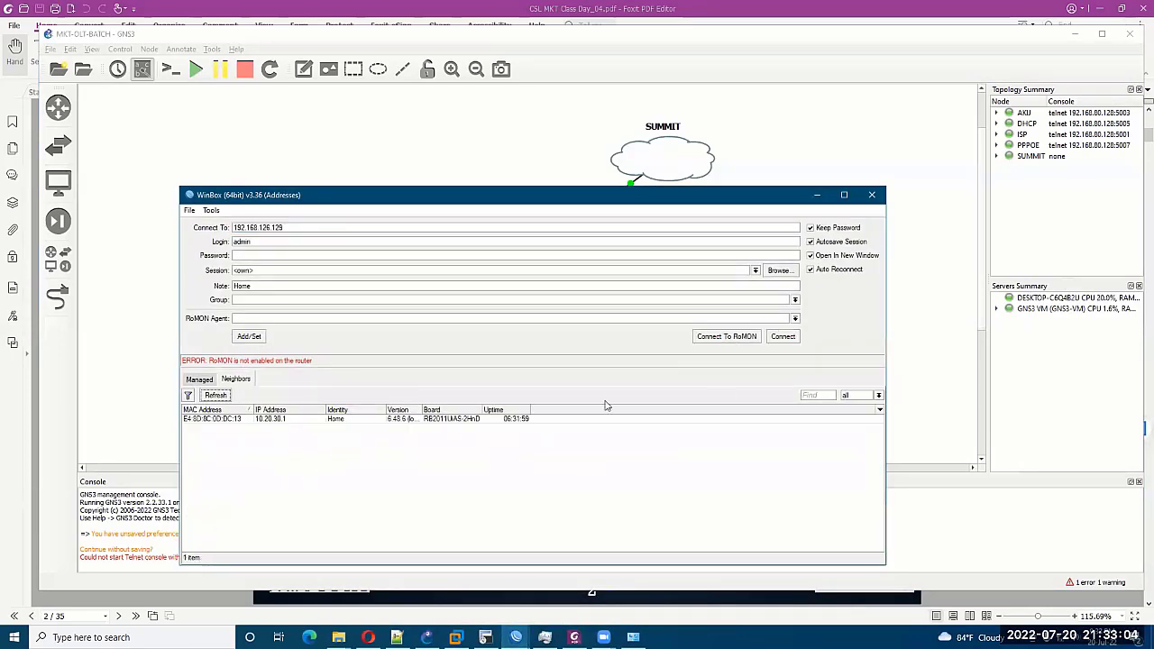
{"action": "left_click", "coordinate": [782, 336]}
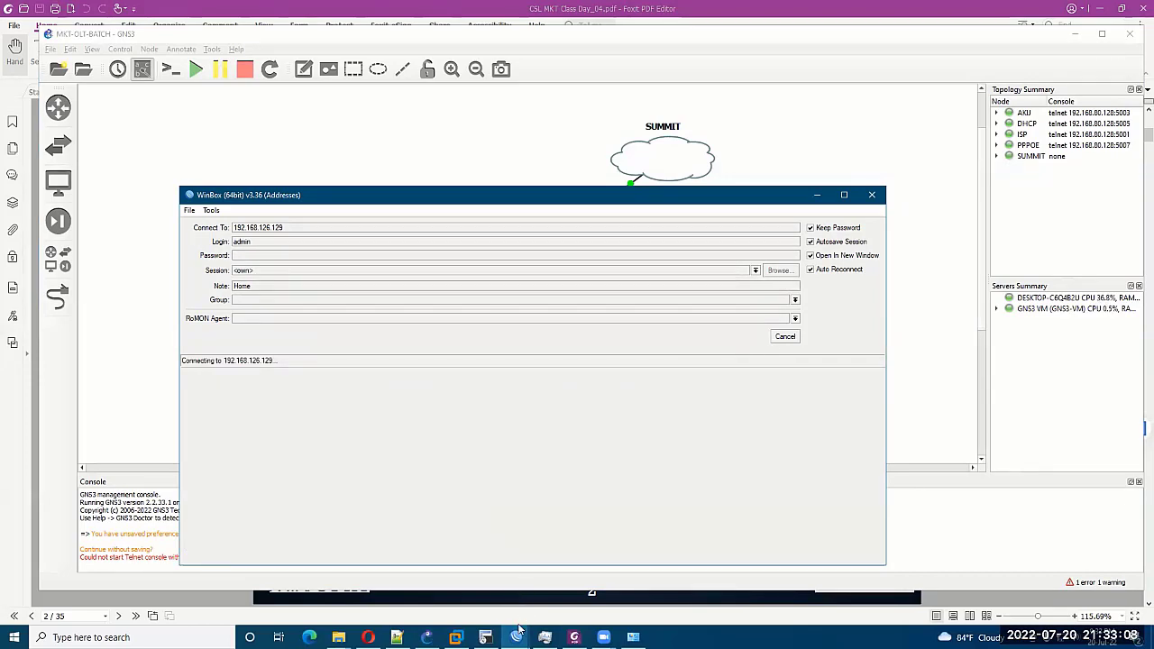
Switch to SecureCRT and print the ISP router's IP addresses with "ip add pri".
{"action": "left_click", "coordinate": [486, 637]}
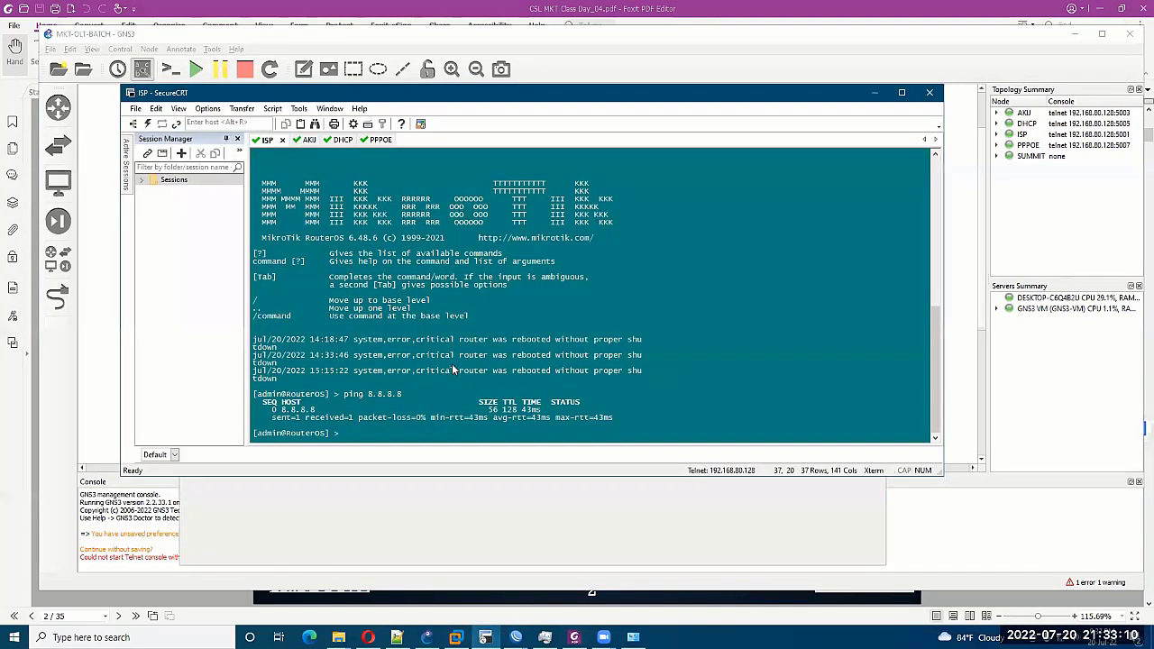
{"action": "type", "text": "ip add pri"}
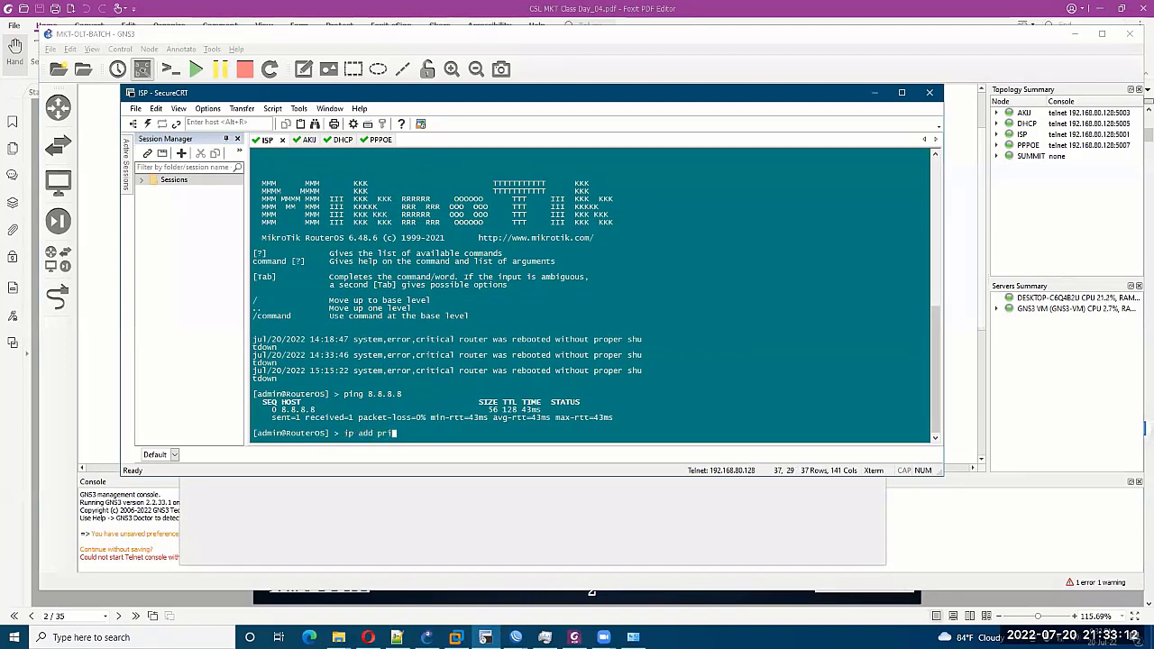
{"action": "key", "text": "Return"}
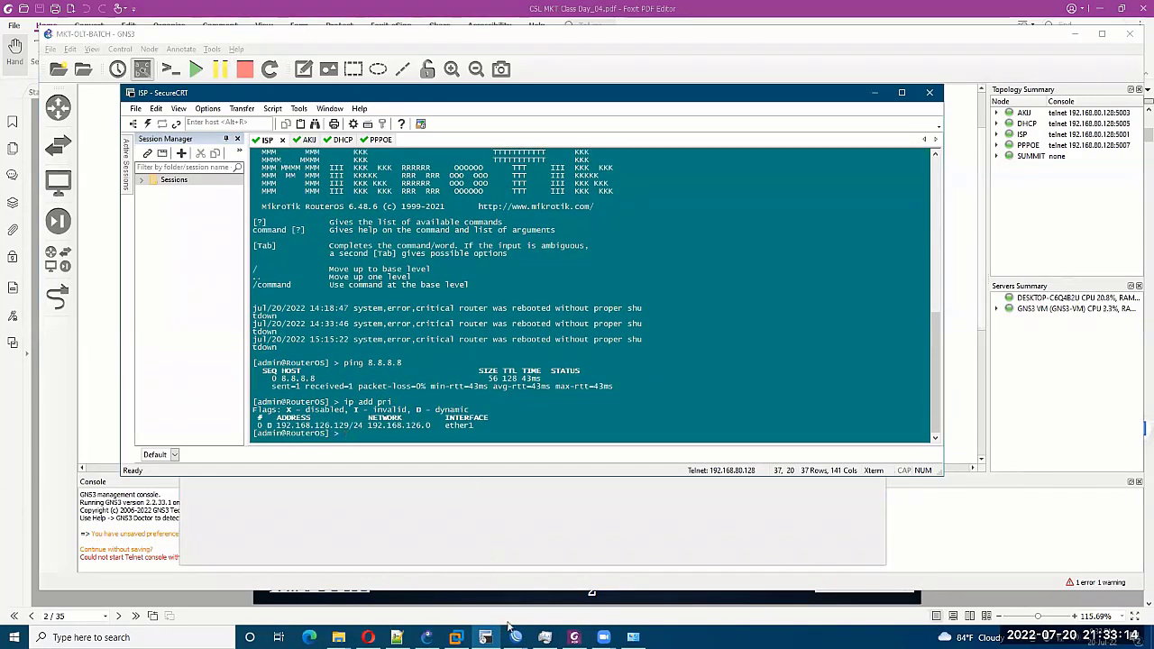
Switch to the other WinBox login window and connect to the router at 192.168.126.129.
{"action": "mouse_move", "coordinate": [510, 631]}
{"action": "left_click", "coordinate": [577, 559]}
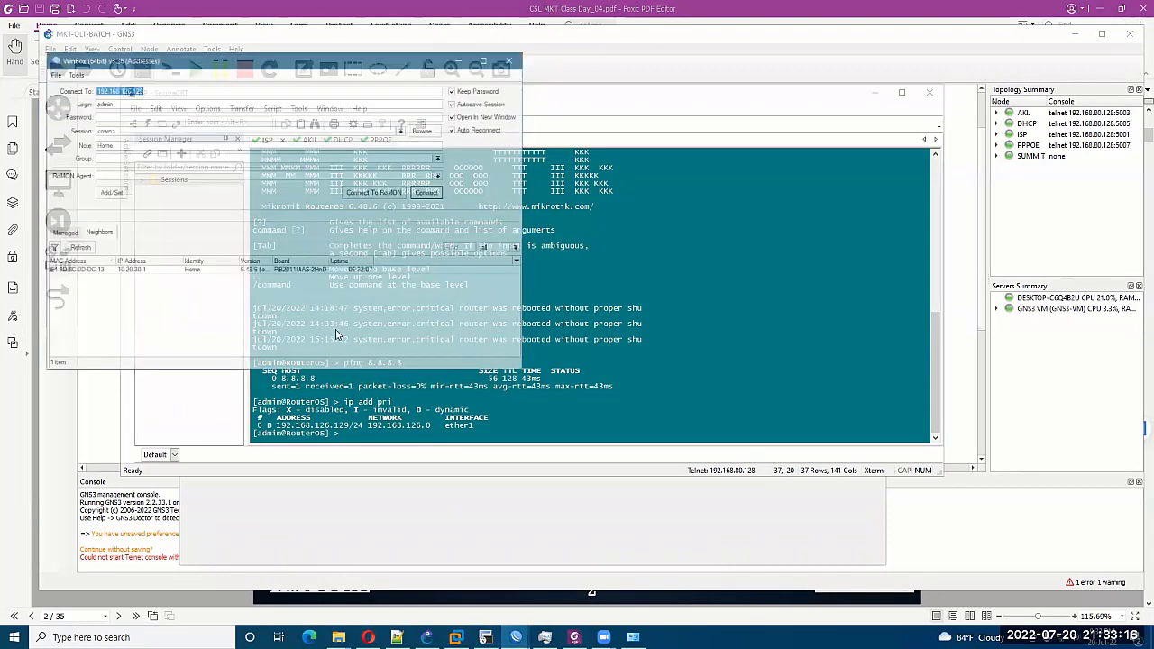
{"action": "left_click", "coordinate": [410, 151]}
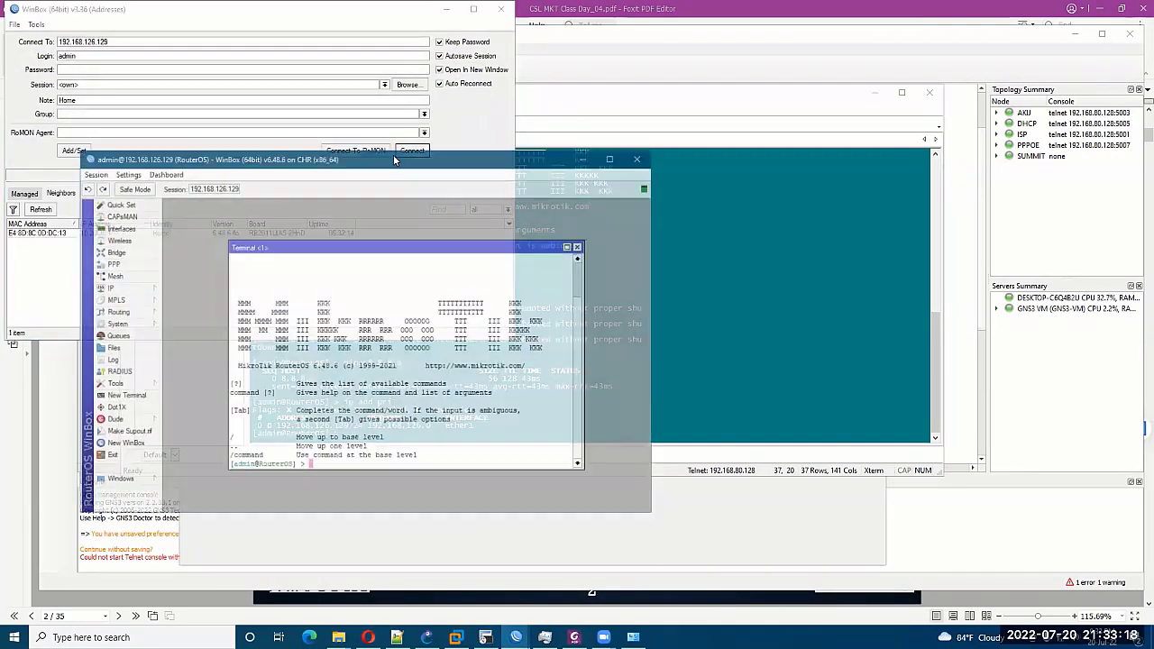
Minimize the spare WinBox login window and place the RouterOS session window beside the remaining login window.
{"action": "left_click_drag", "start_coordinate": [394, 159], "coordinate": [457, 143]}
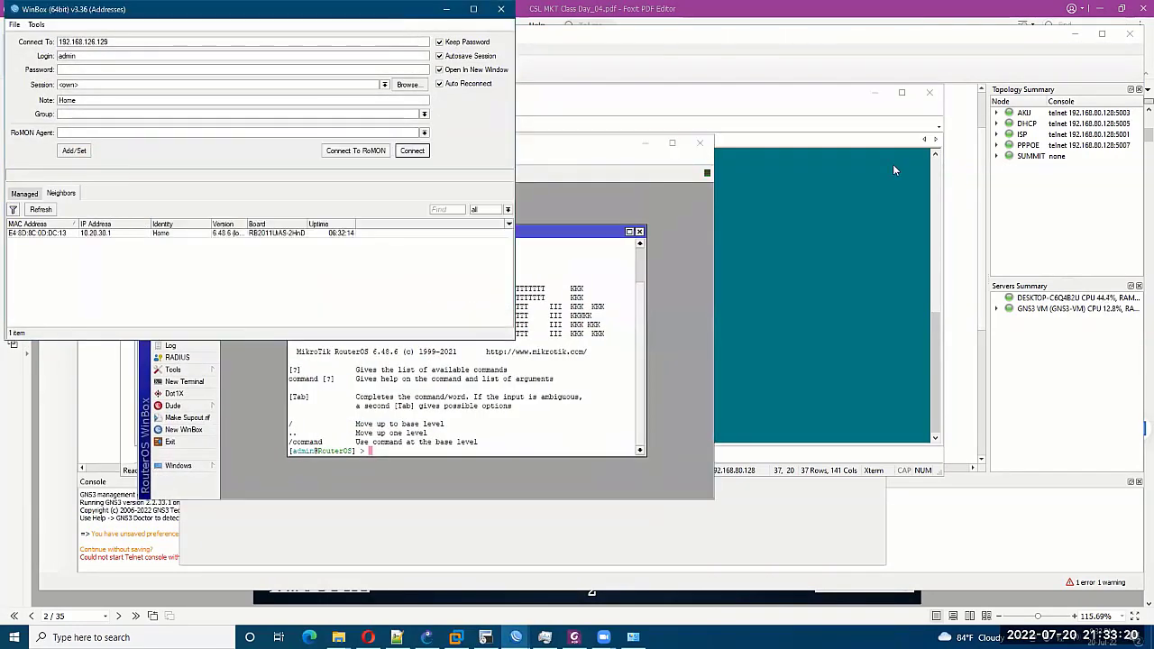
{"action": "left_click", "coordinate": [524, 588]}
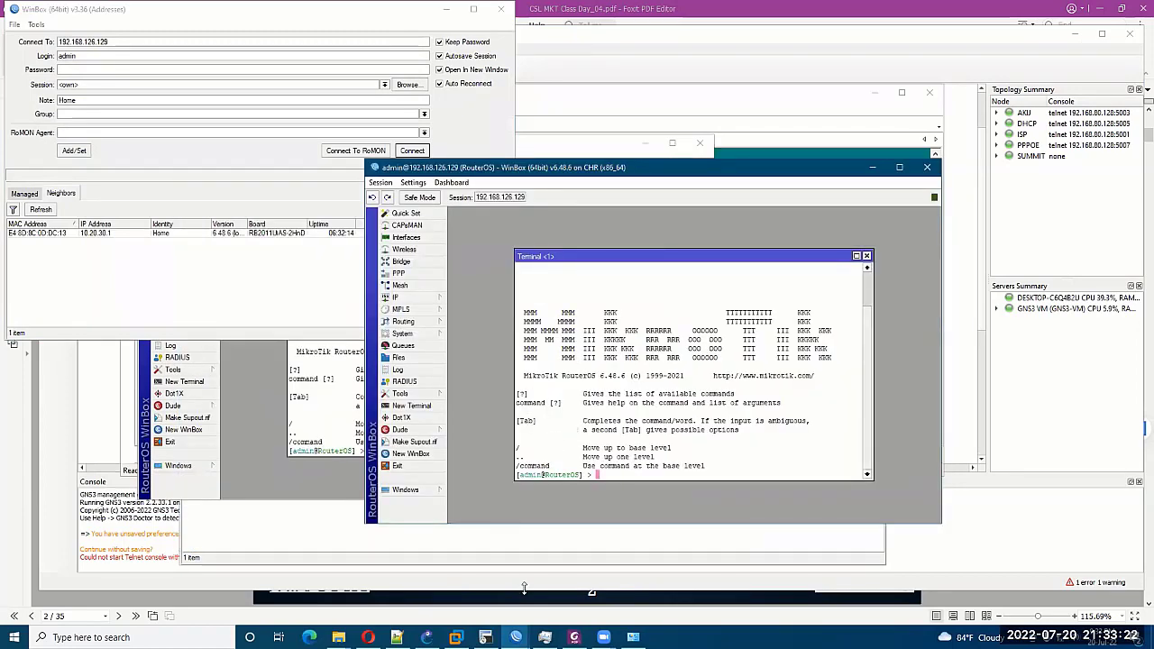
{"action": "mouse_move", "coordinate": [515, 638]}
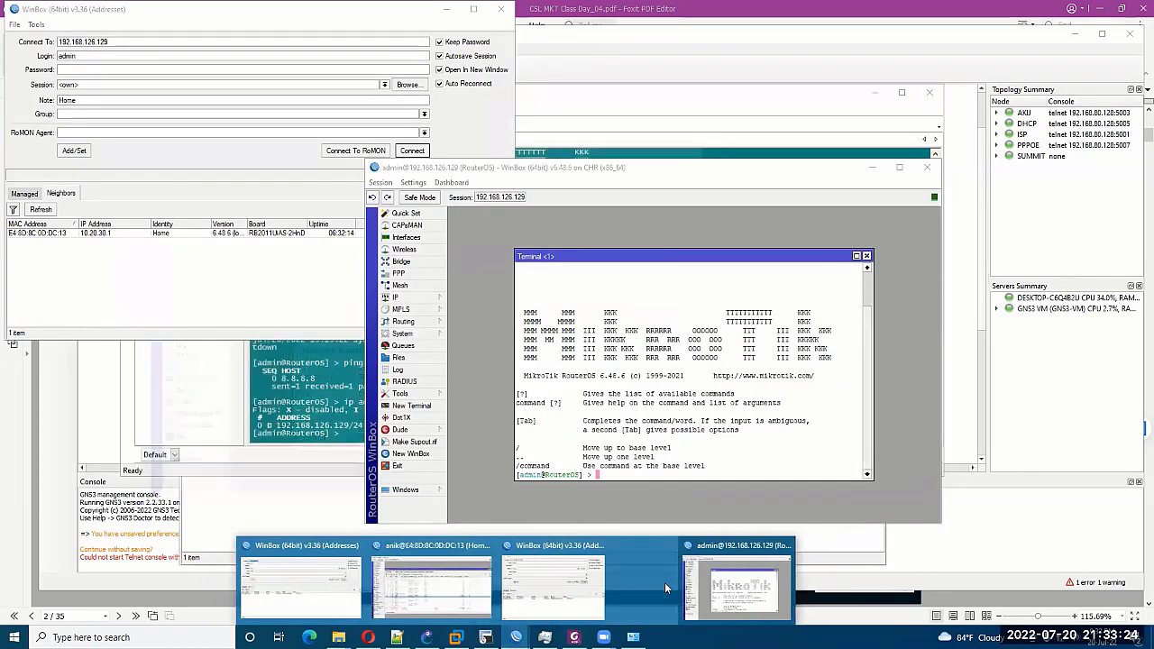
{"action": "left_click_drag", "start_coordinate": [648, 171], "coordinate": [712, 157]}
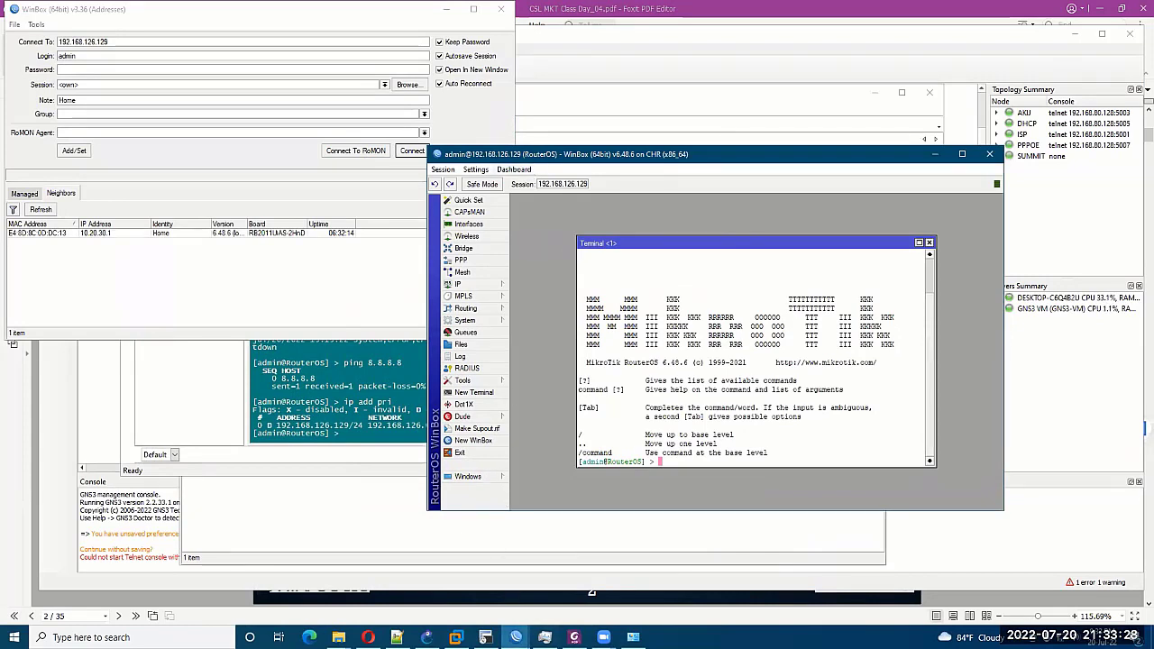
{"action": "mouse_move", "coordinate": [515, 637]}
{"action": "left_click", "coordinate": [333, 595]}
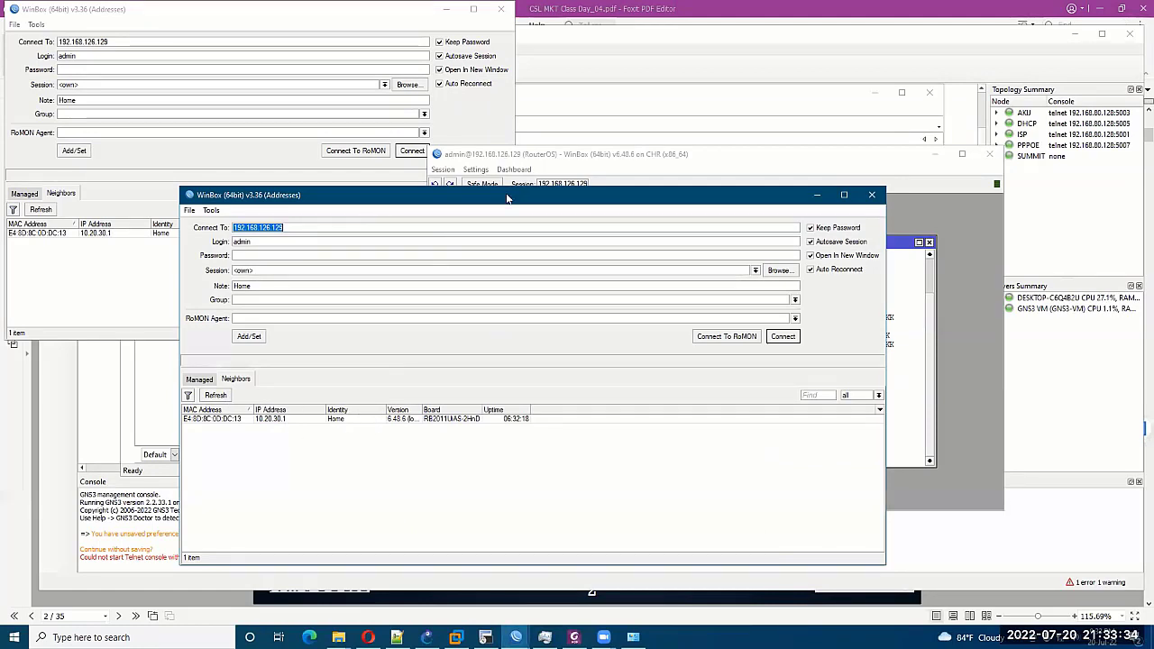
{"action": "left_click_drag", "start_coordinate": [490, 200], "coordinate": [382, 209]}
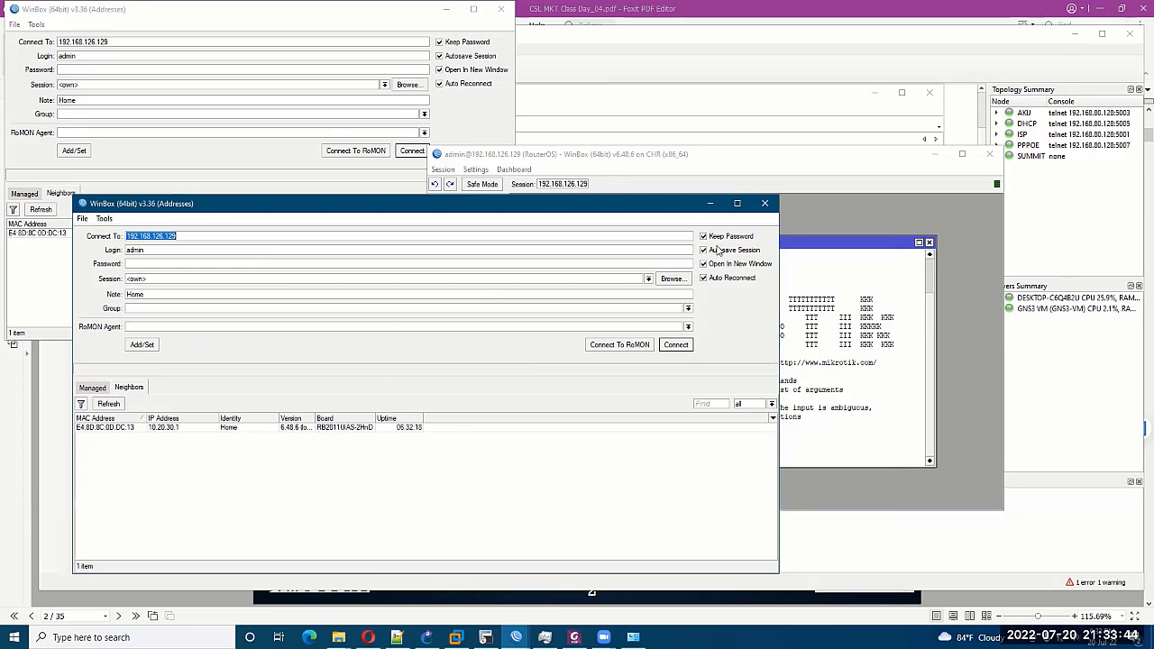
{"action": "left_click", "coordinate": [711, 203]}
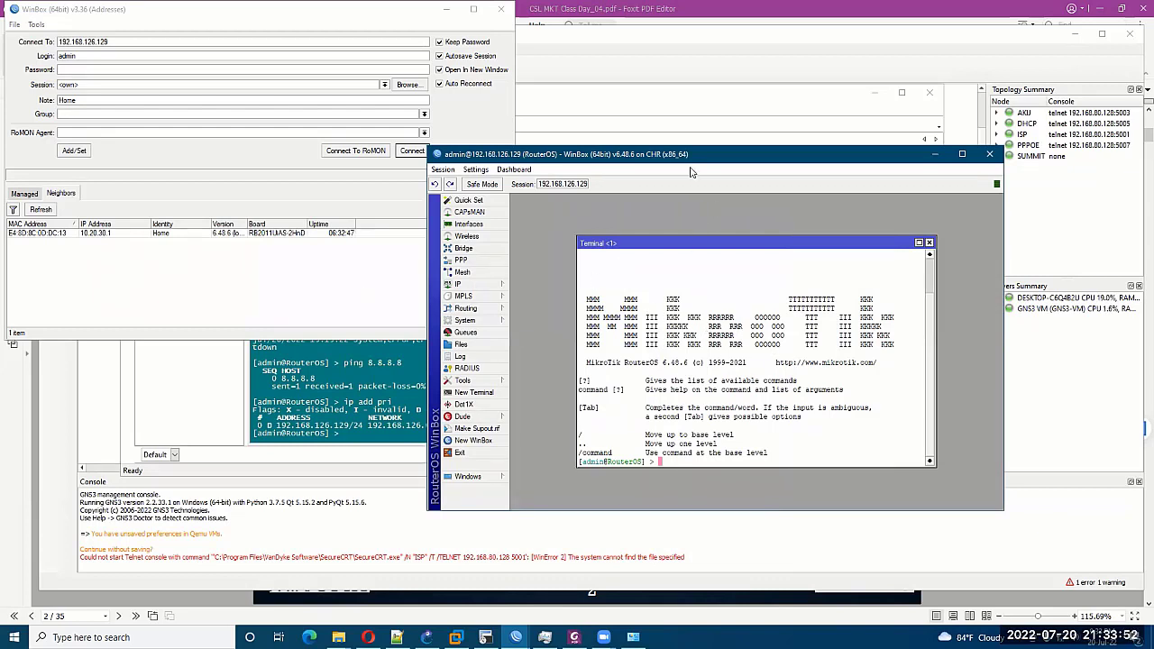
{"action": "left_click_drag", "start_coordinate": [672, 157], "coordinate": [678, 150]}
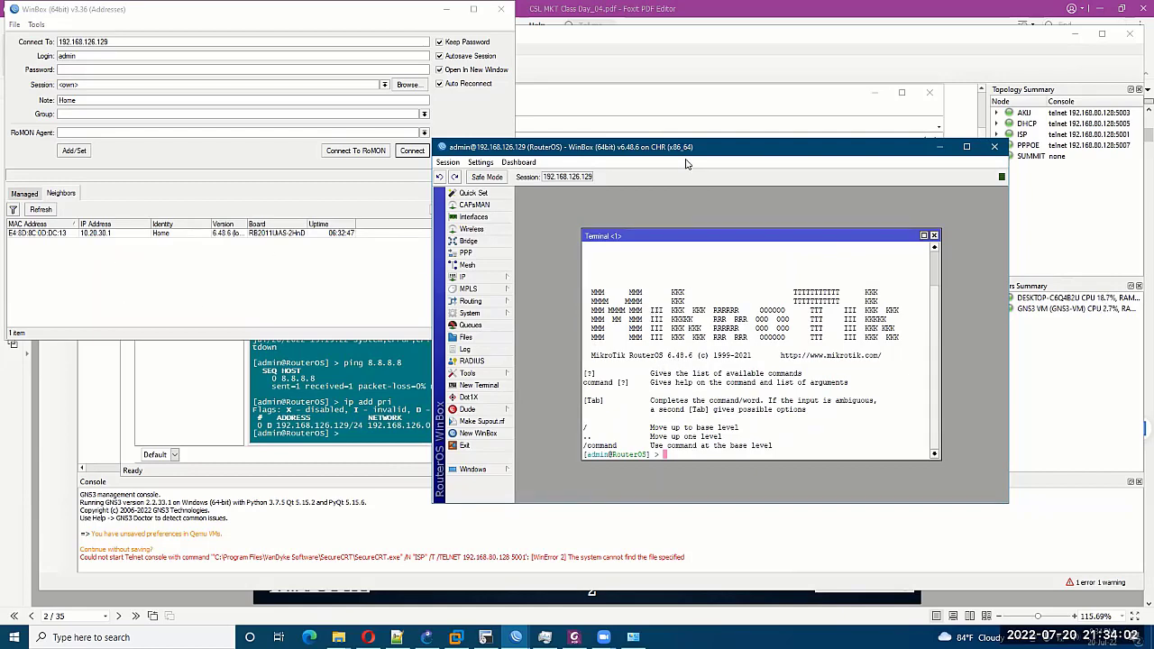
{"action": "left_click_drag", "start_coordinate": [689, 155], "coordinate": [733, 152]}
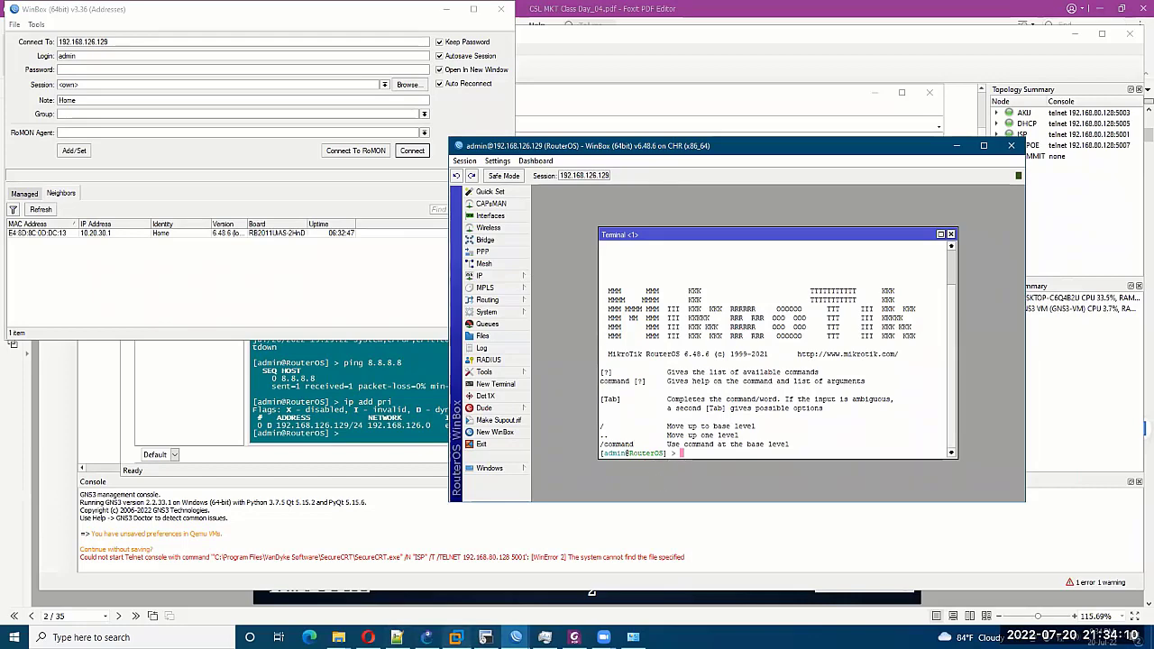
Minimize the GNS3 window and set the router's system identity to ISP.
{"action": "left_click", "coordinate": [427, 638]}
{"action": "left_click", "coordinate": [427, 637]}
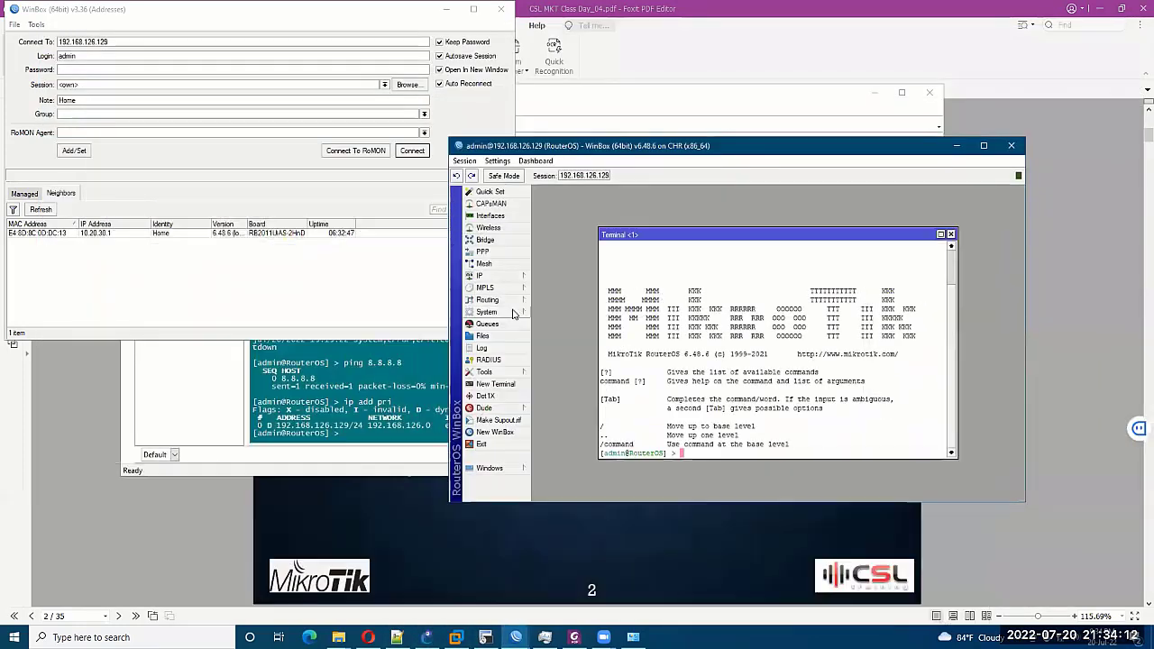
{"action": "left_click", "coordinate": [505, 311]}
{"action": "left_click", "coordinate": [549, 388]}
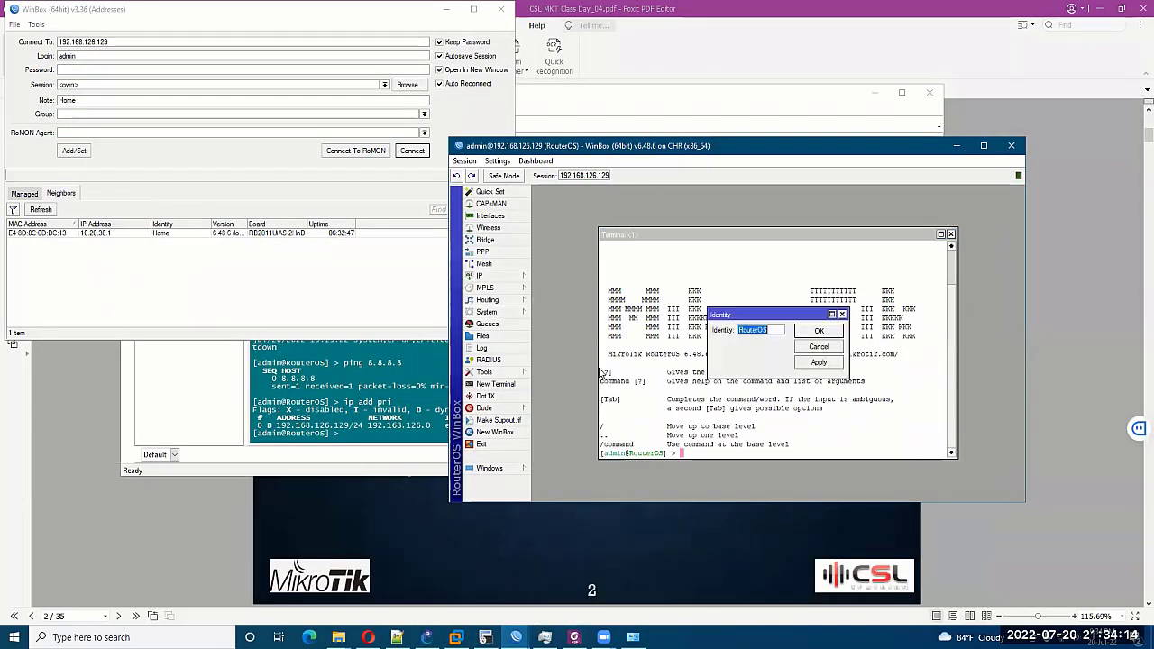
{"action": "key", "text": "BackSpace"}
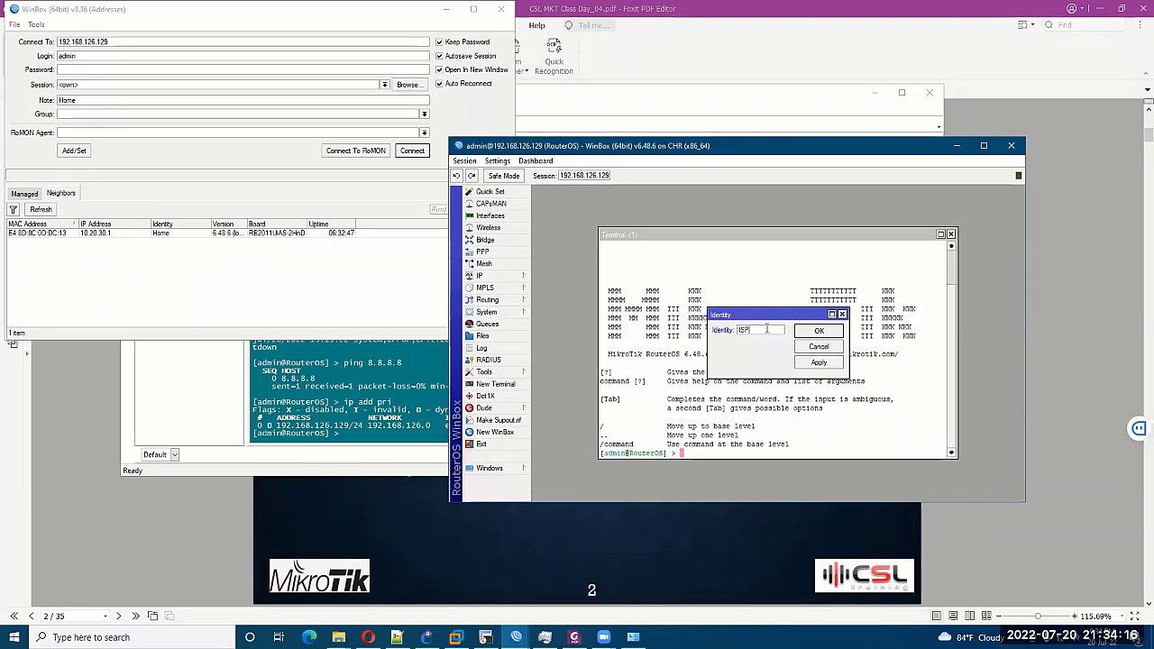
{"action": "left_click", "coordinate": [818, 331]}
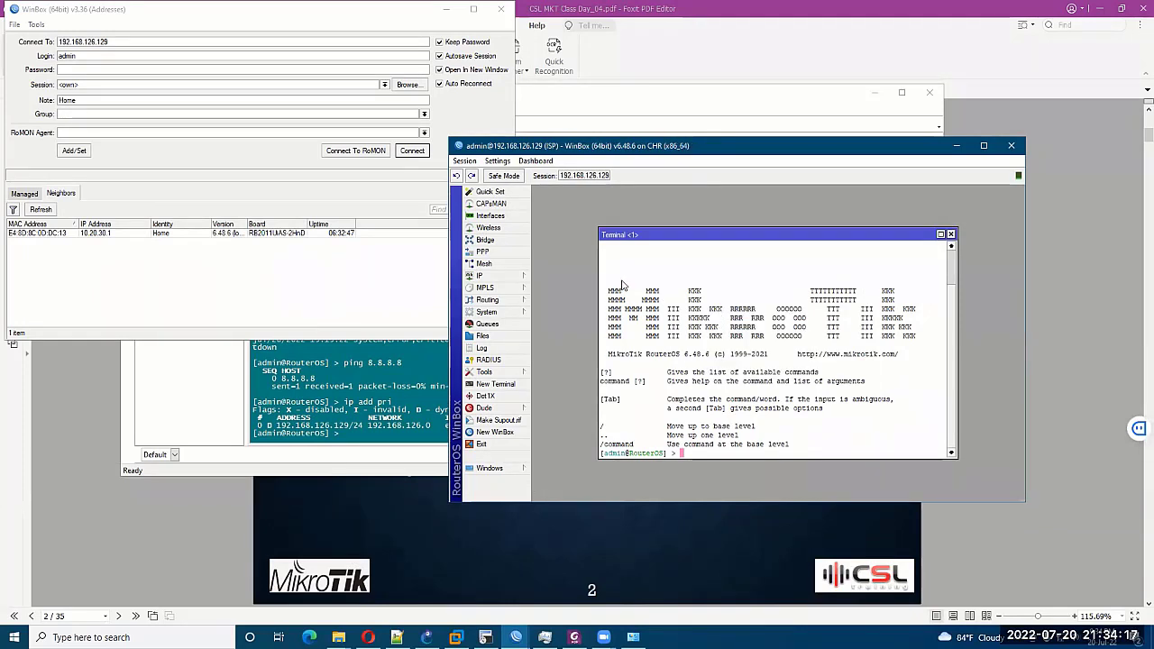
Check the ether1 entry in the router's DHCP client list and close the list.
{"action": "left_click", "coordinate": [502, 275]}
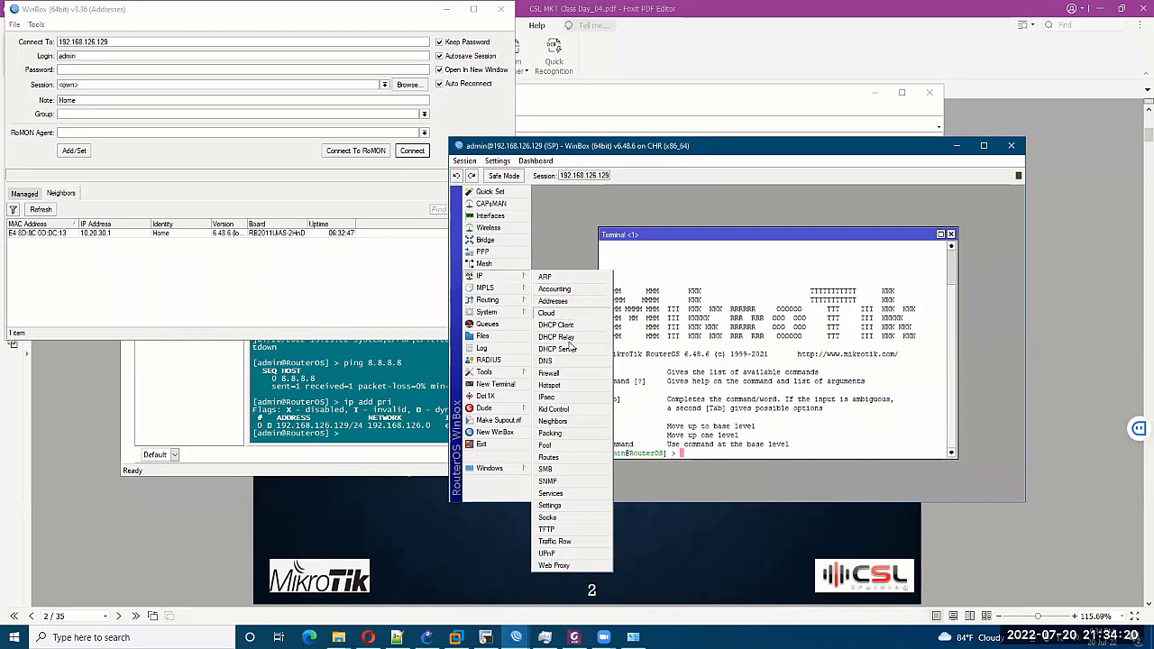
{"action": "left_click", "coordinate": [556, 325]}
{"action": "left_click", "coordinate": [751, 294]}
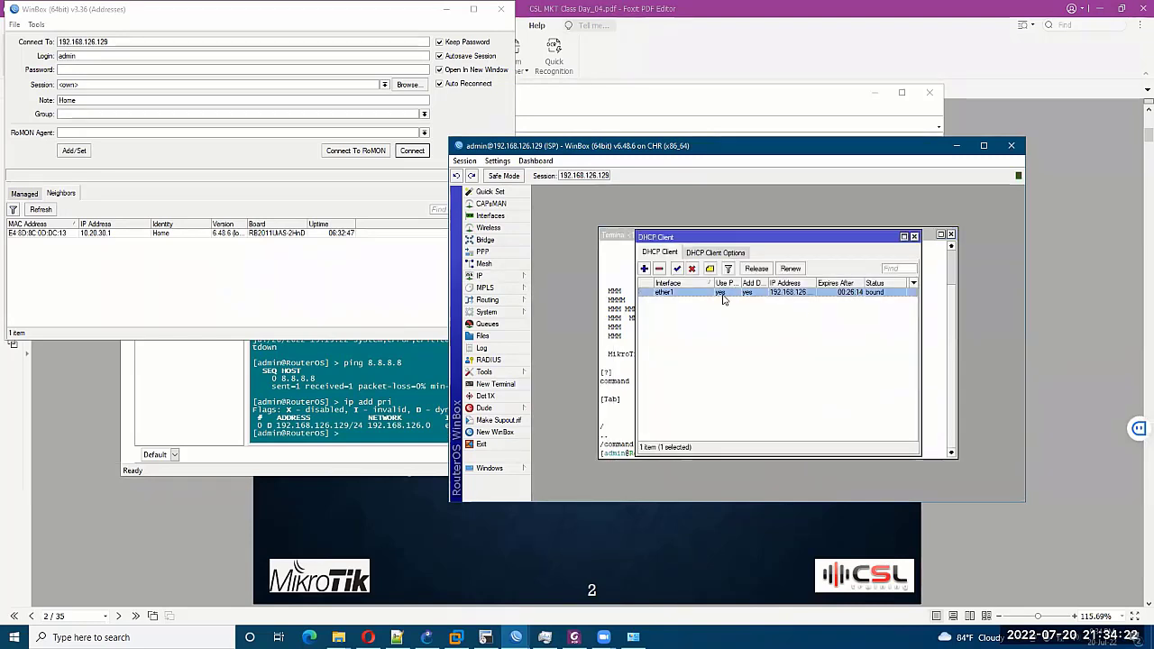
{"action": "left_click", "coordinate": [913, 237]}
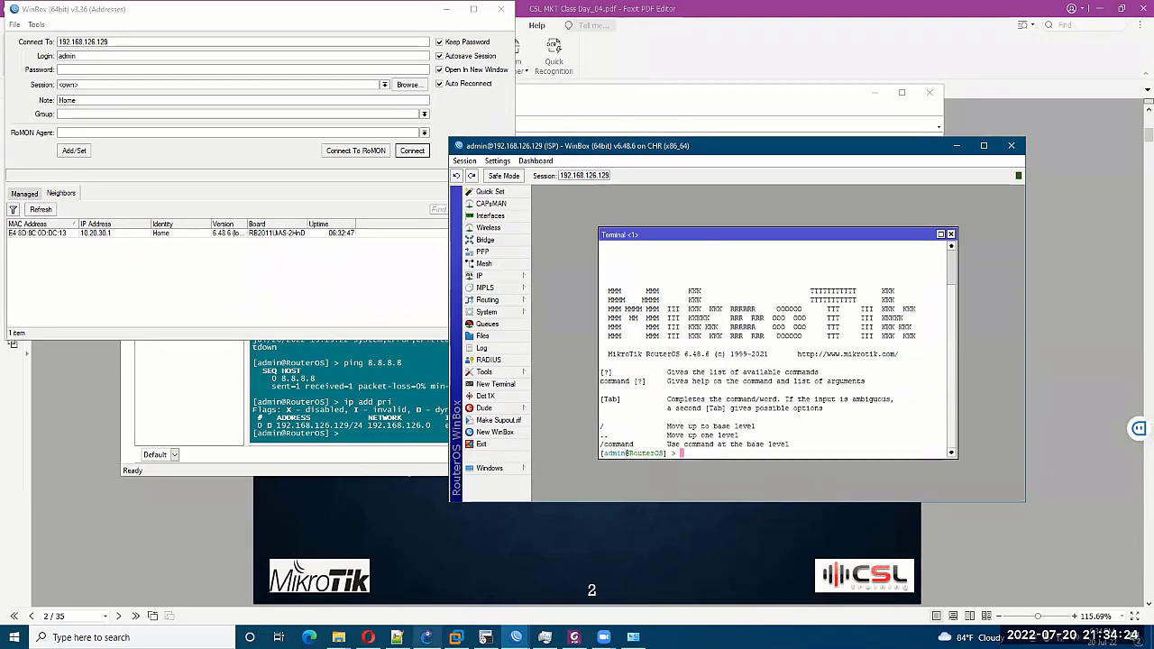
Switch to GNS3, examine which ports link the ISP router to its neighboring nodes, and return to WinBox.
{"action": "left_click", "coordinate": [427, 638]}
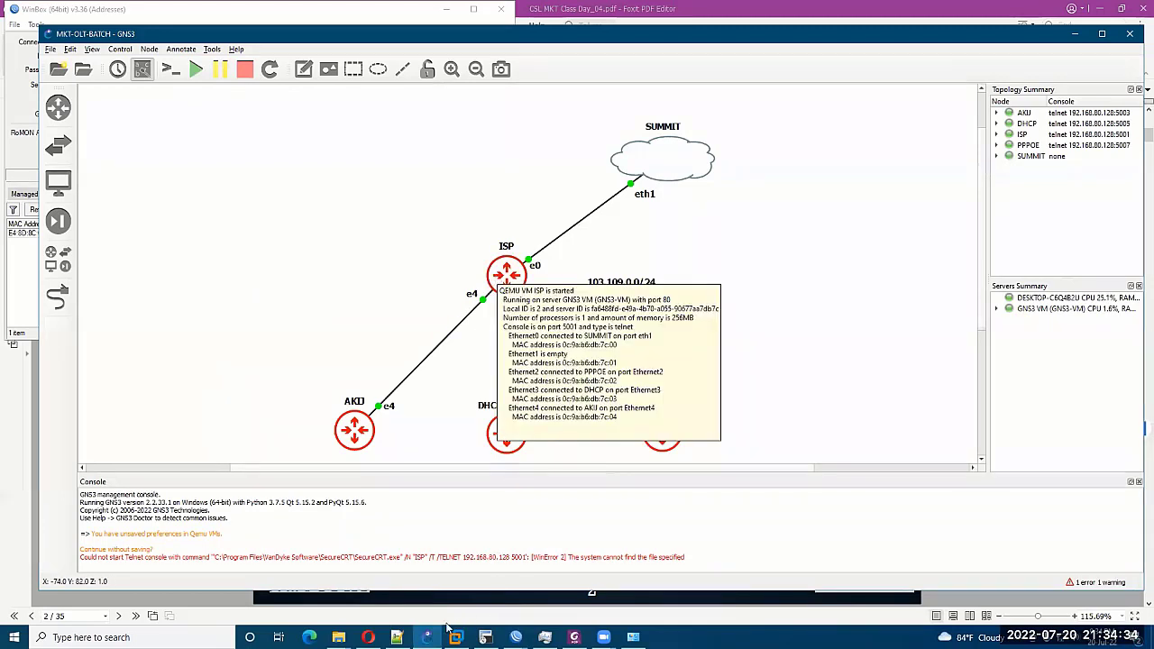
{"action": "mouse_move", "coordinate": [436, 624]}
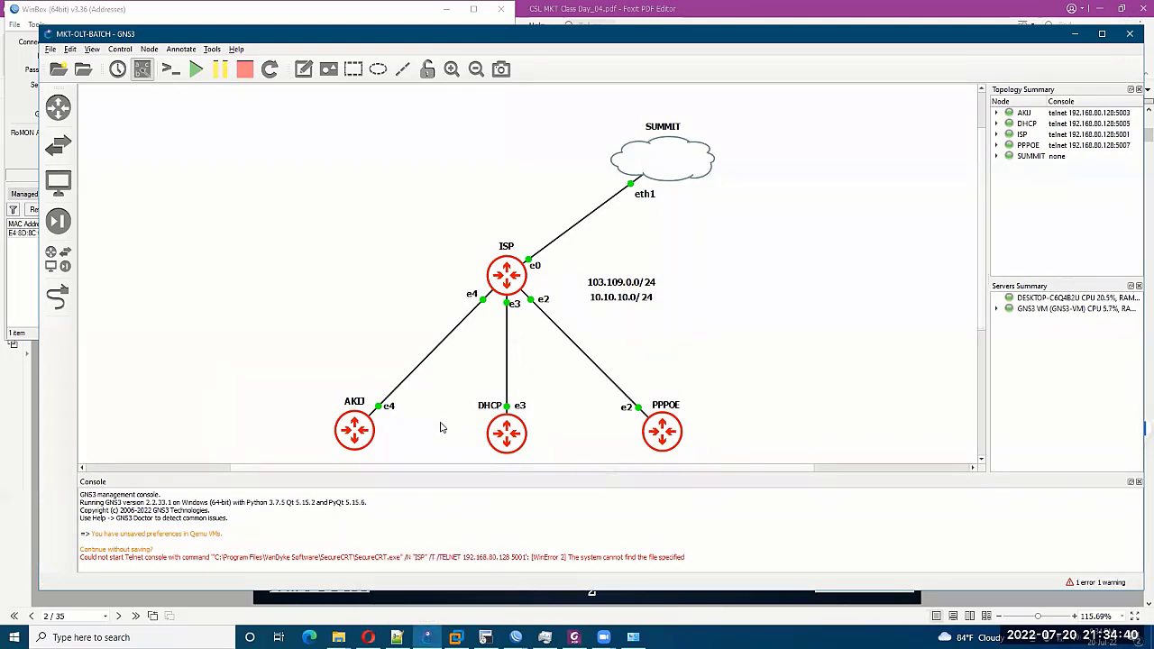
{"action": "left_click", "coordinate": [427, 638]}
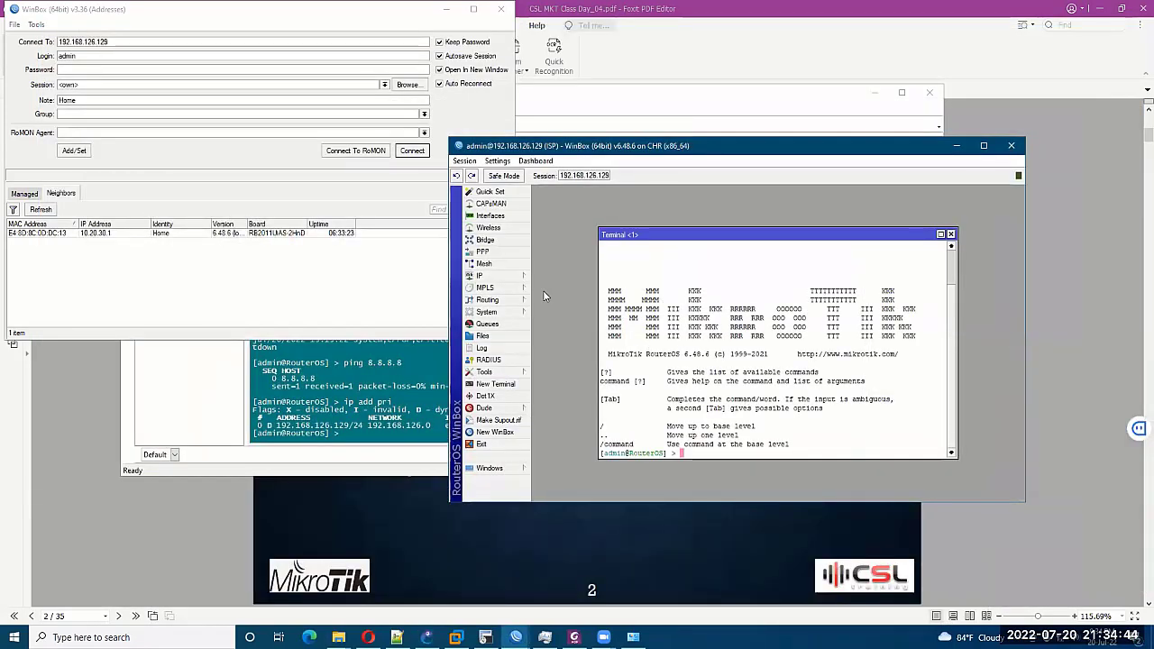
Rename the ether4 interface to ether4-DHCP in the ISP router's interface list.
{"action": "left_click_drag", "start_coordinate": [749, 236], "coordinate": [693, 230]}
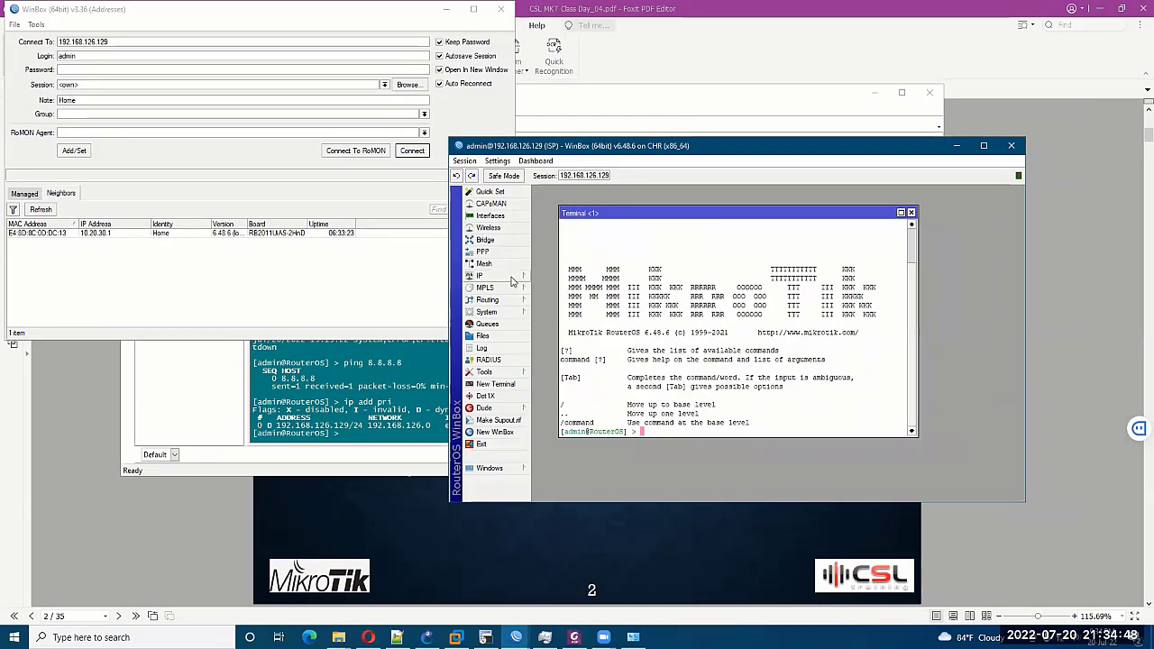
{"action": "left_click", "coordinate": [490, 215]}
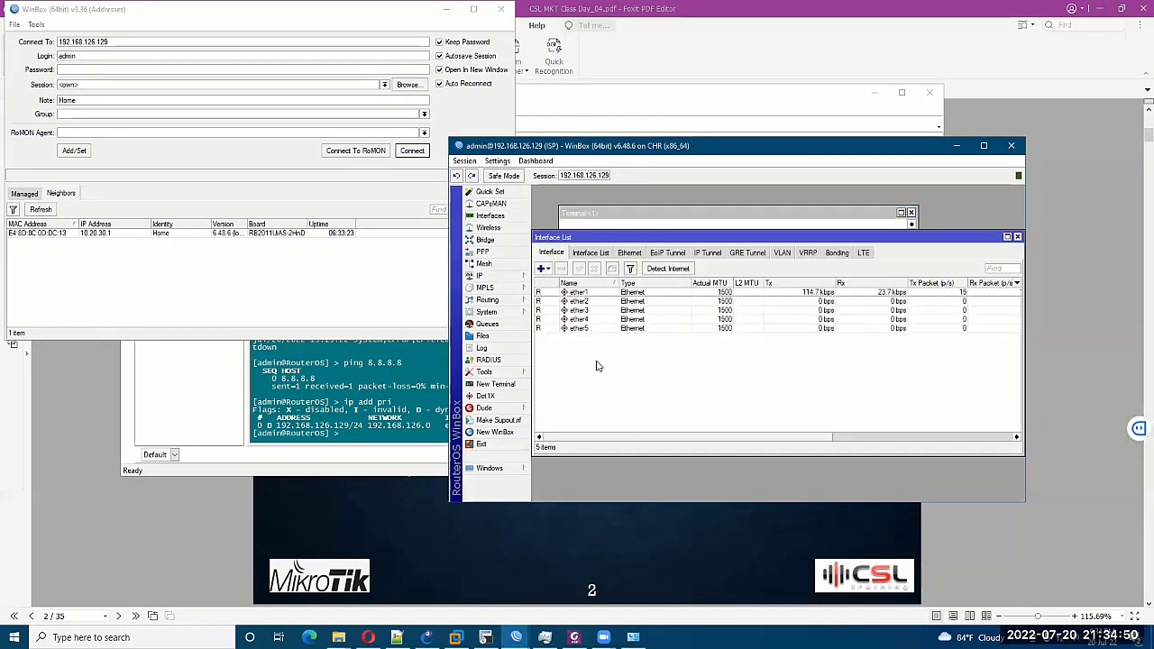
{"action": "left_click", "coordinate": [594, 321]}
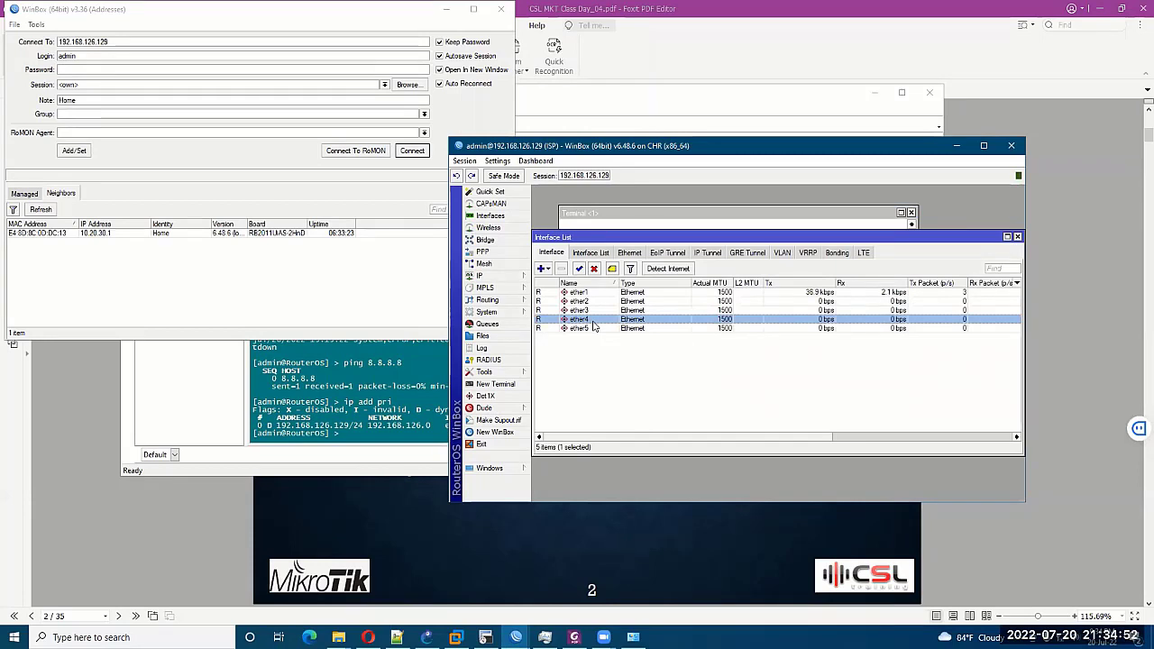
{"action": "double_click", "coordinate": [593, 323]}
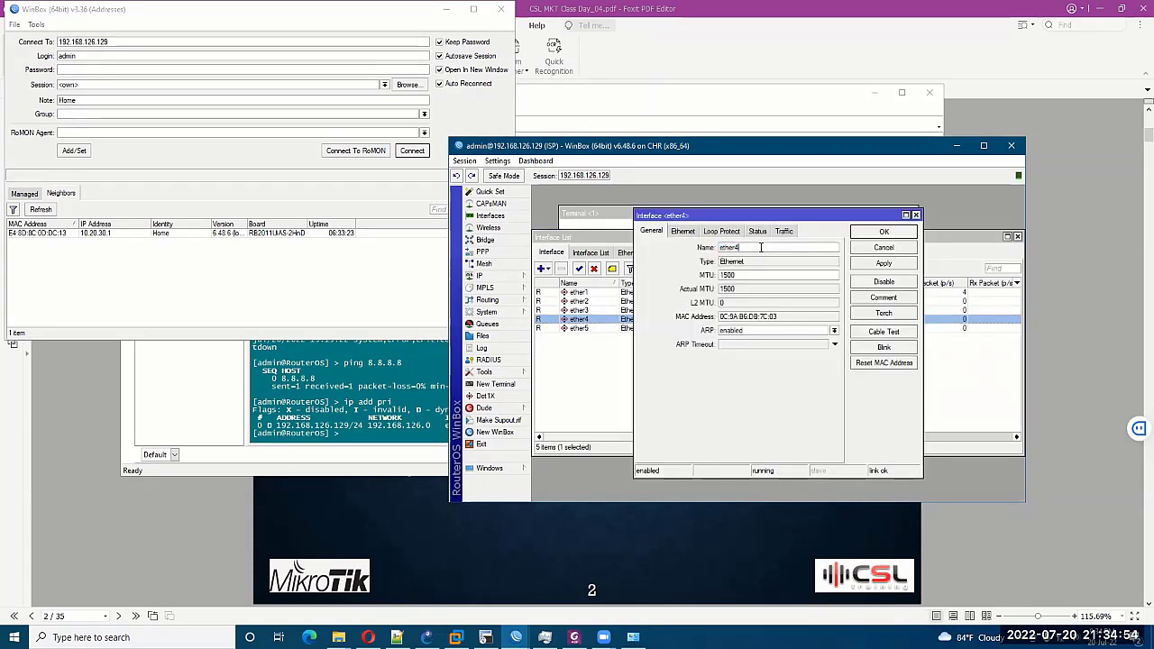
{"action": "type", "text": "-DHCP"}
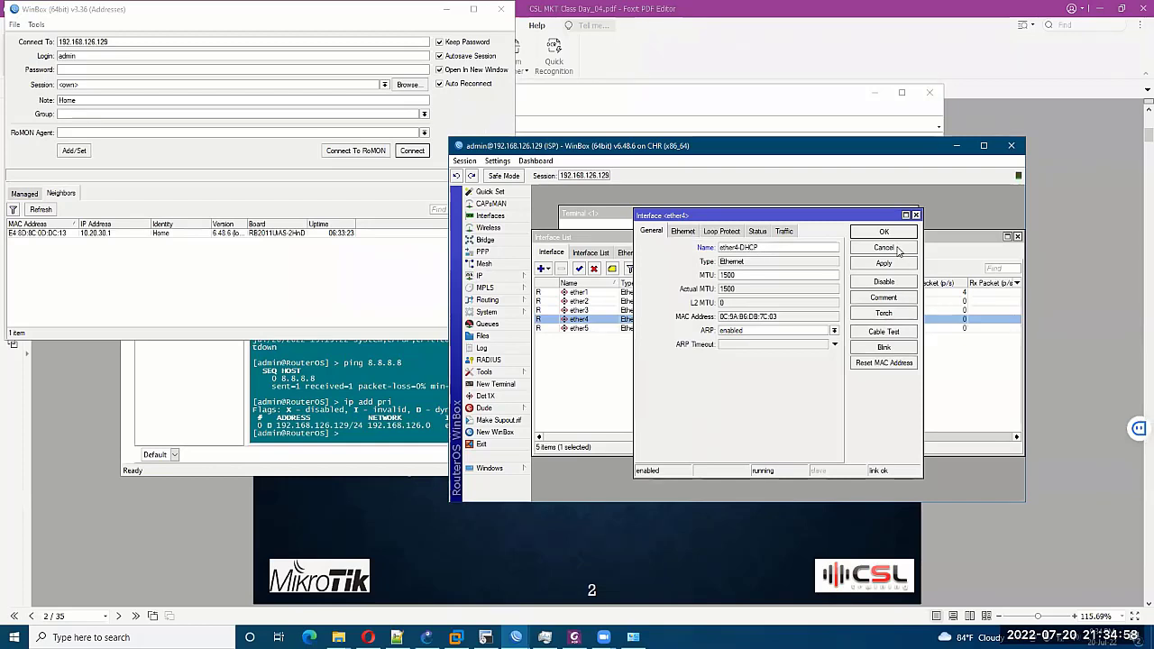
{"action": "left_click", "coordinate": [871, 234]}
Add the IP address 10.16.0.1/24 to the ether4-DHCP interface and close the address list.
{"action": "left_click", "coordinate": [483, 275]}
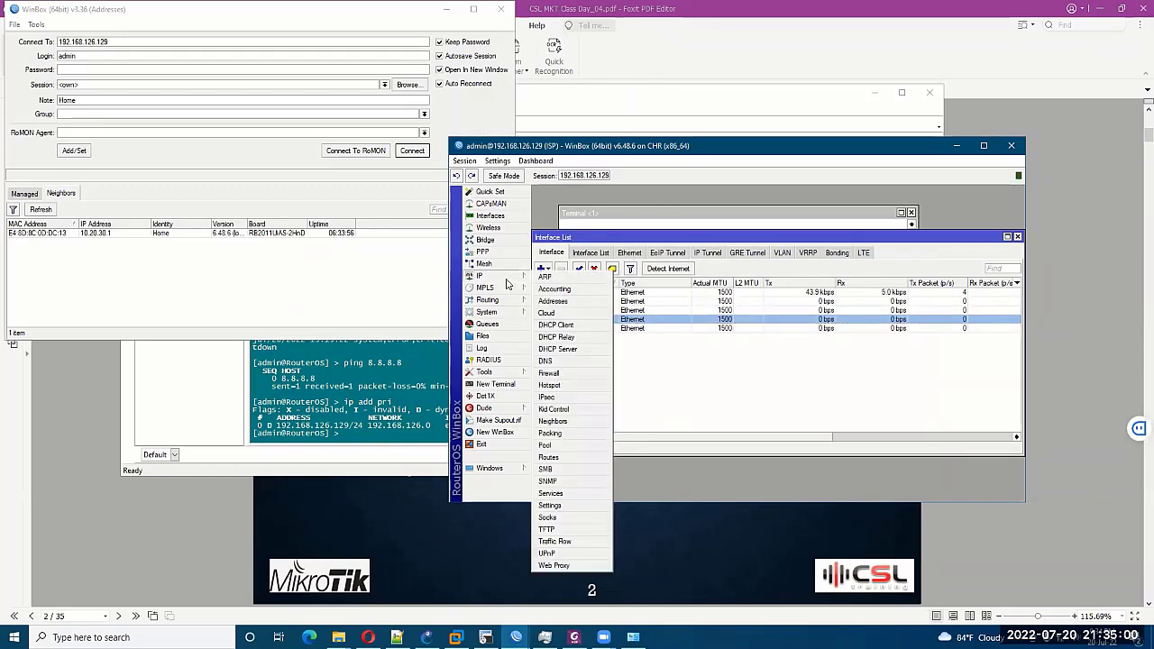
{"action": "left_click", "coordinate": [564, 301]}
{"action": "left_click", "coordinate": [686, 261]}
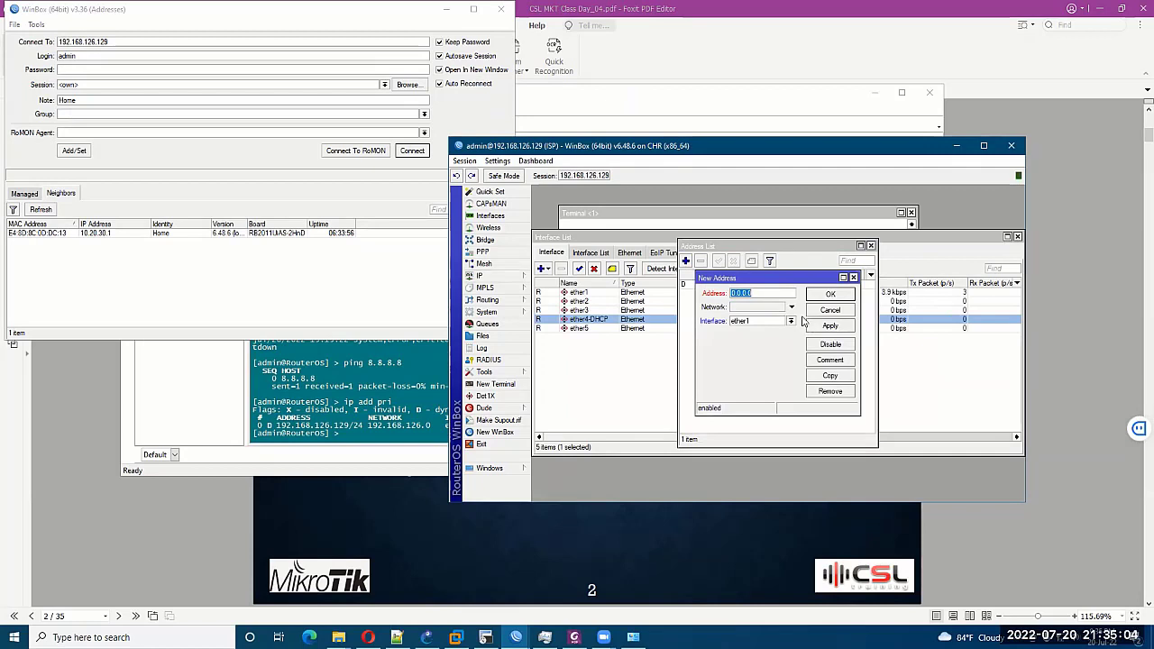
{"action": "type", "text": "10.16"}
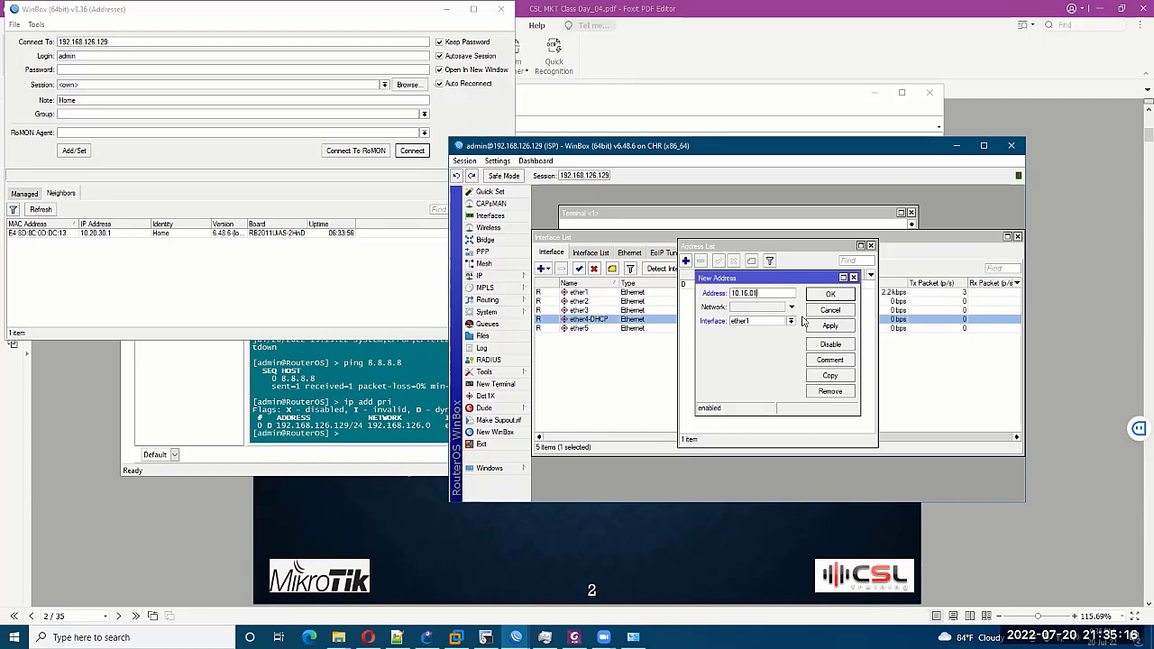
{"action": "type", "text": ".1/24"}
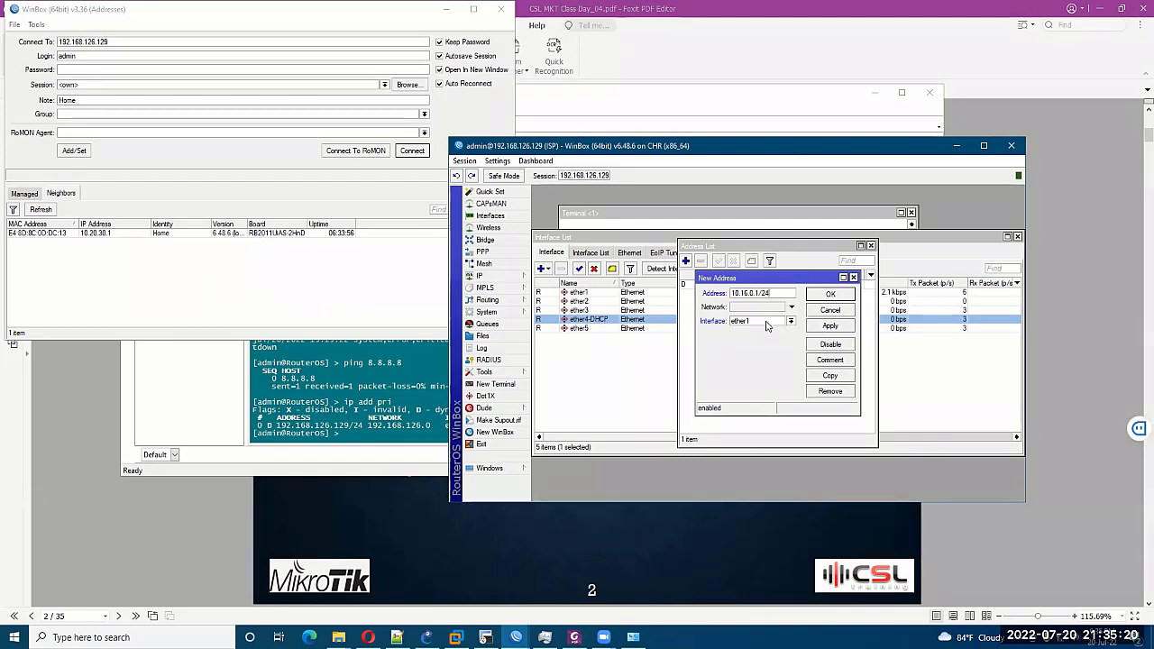
{"action": "left_click", "coordinate": [767, 323]}
{"action": "left_click", "coordinate": [753, 352]}
{"action": "left_click", "coordinate": [834, 327]}
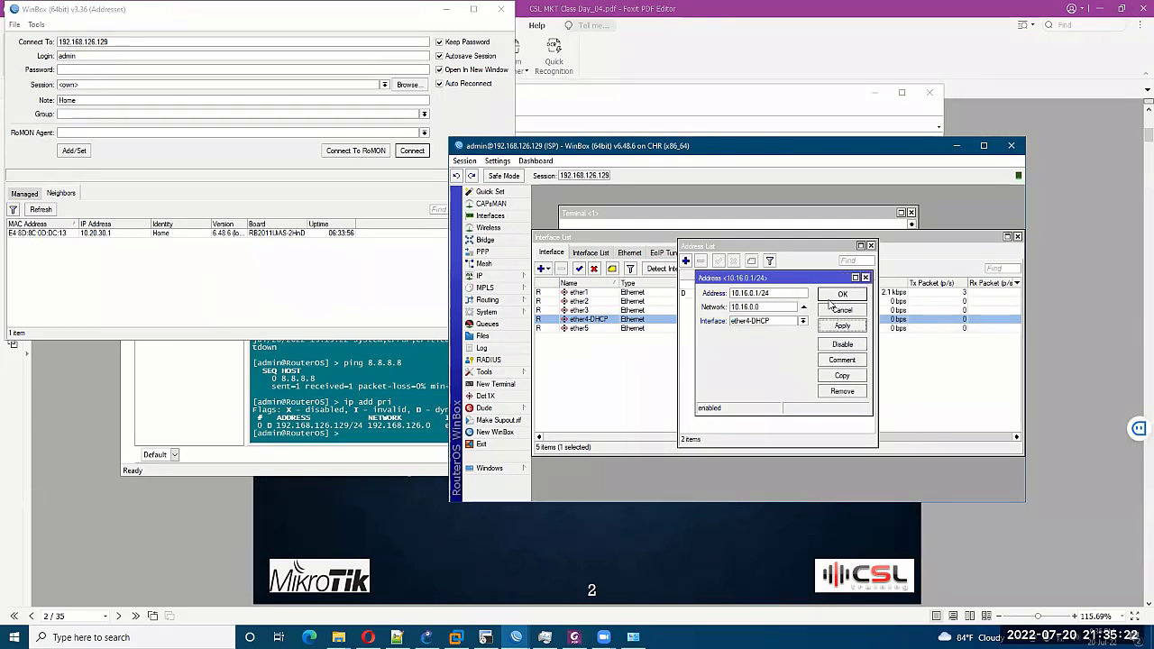
{"action": "left_click", "coordinate": [836, 296]}
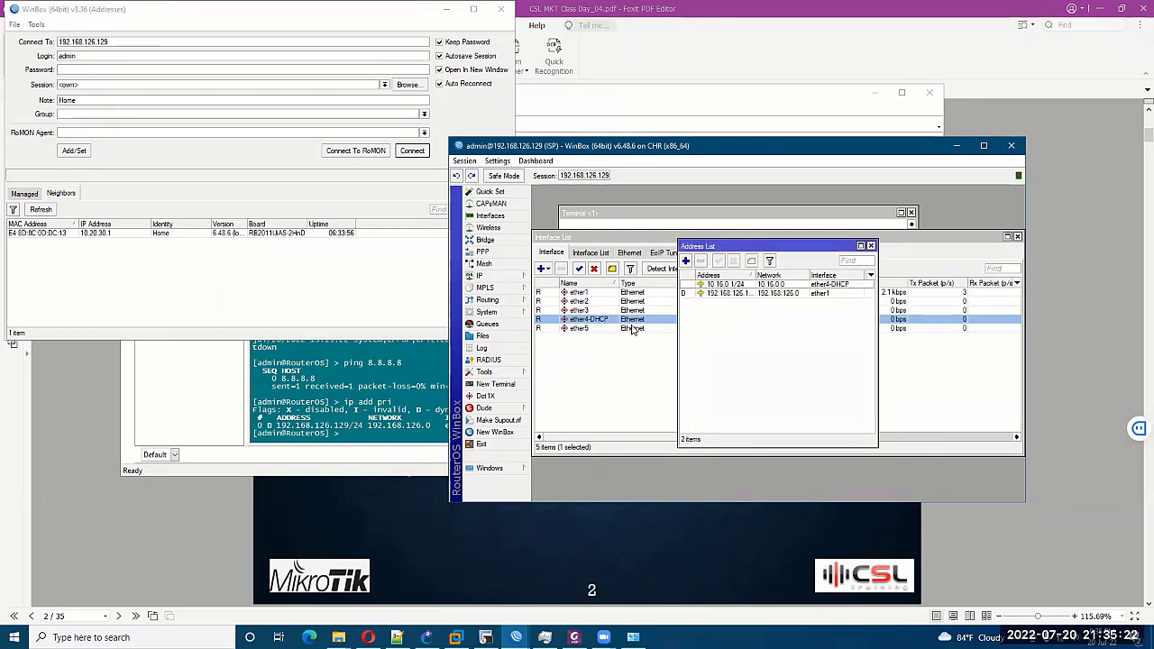
{"action": "left_click", "coordinate": [870, 246]}
Start the DHCP server setup wizard and select ether4-DHCP as the server interface.
{"action": "left_click", "coordinate": [487, 275]}
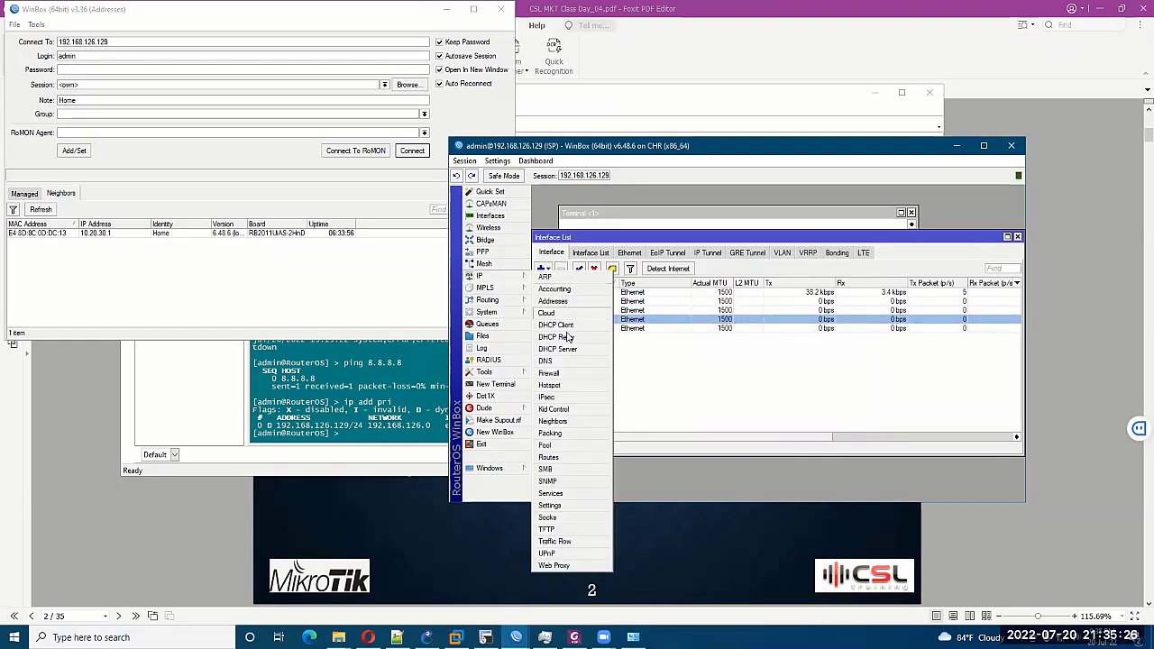
{"action": "left_click", "coordinate": [570, 350]}
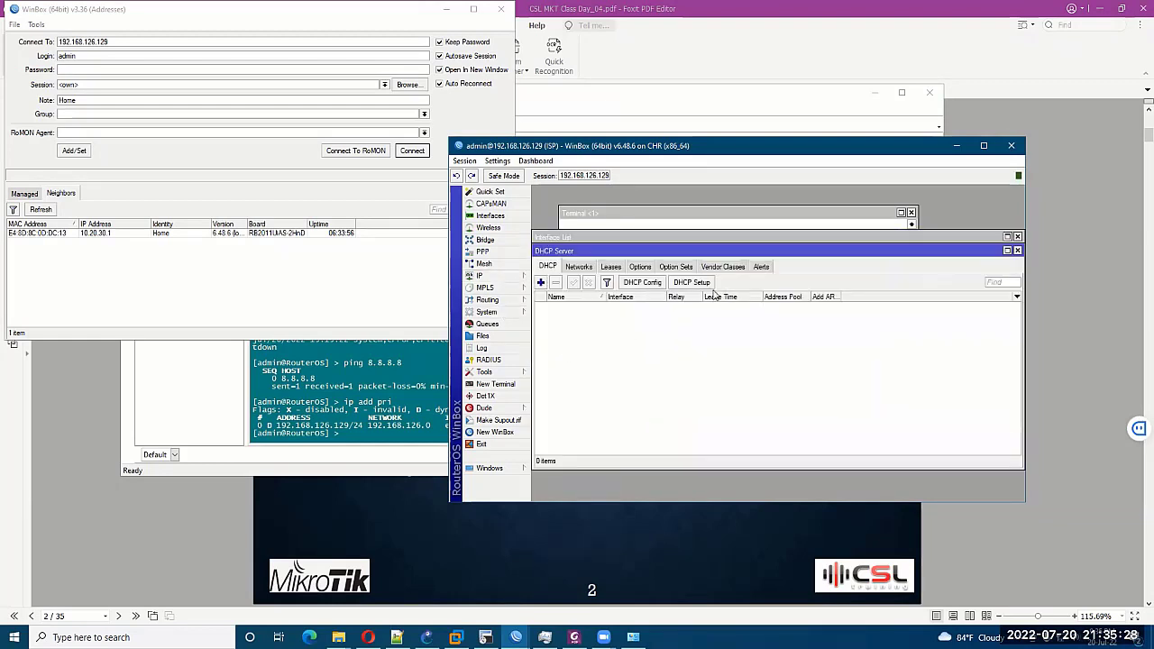
{"action": "left_click", "coordinate": [690, 283]}
{"action": "left_click", "coordinate": [802, 344]}
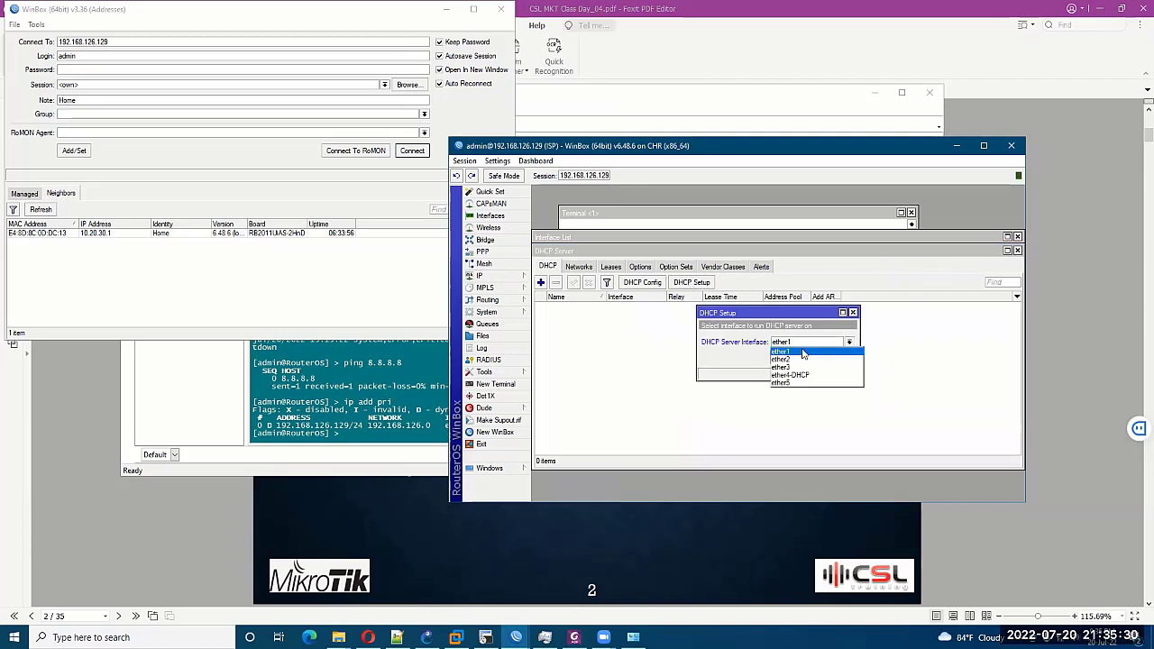
{"action": "left_click", "coordinate": [799, 373]}
{"action": "left_click", "coordinate": [807, 358]}
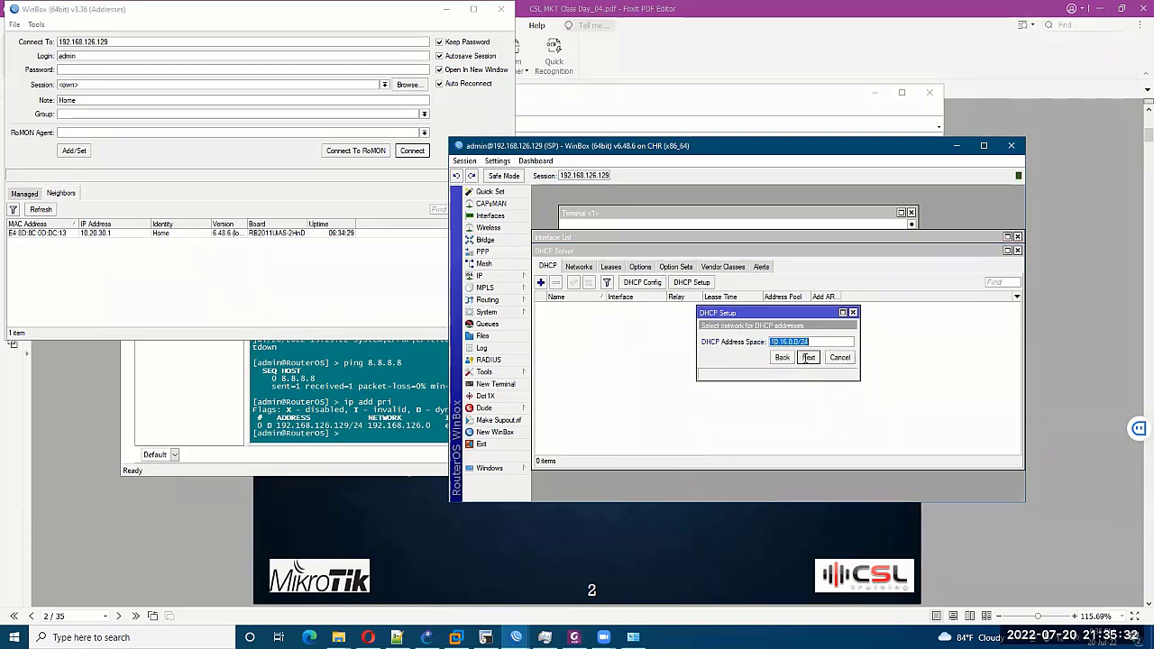
Zoom in the router's WinBox interface one level and enlarge its window.
{"action": "left_click", "coordinate": [496, 161]}
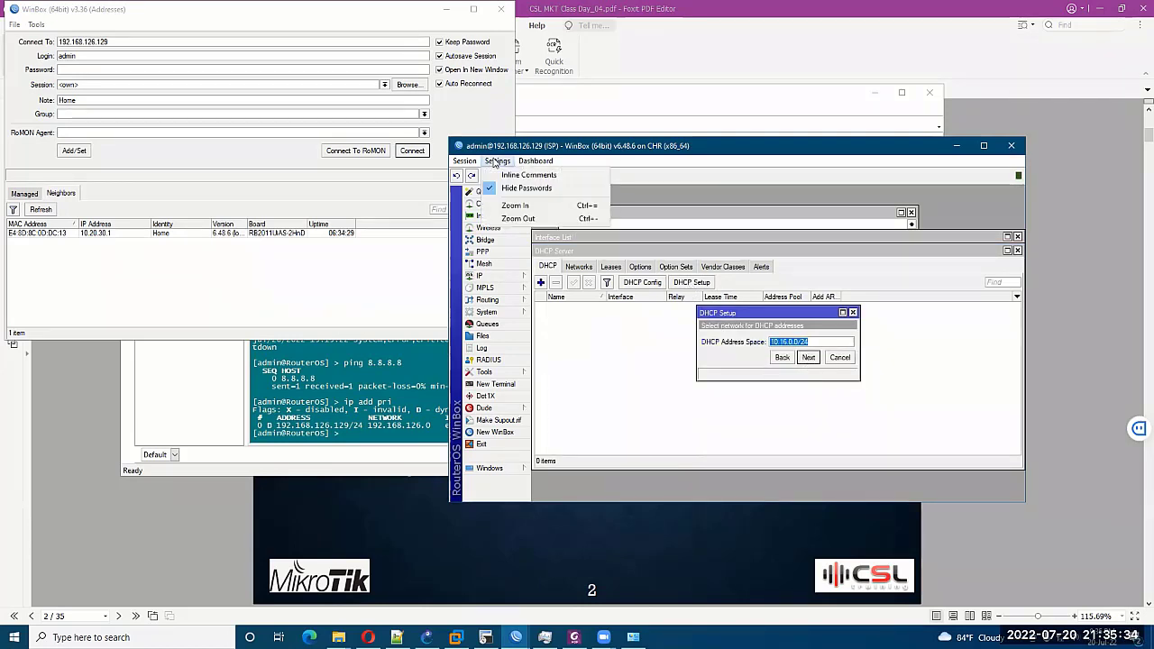
{"action": "left_click", "coordinate": [519, 206]}
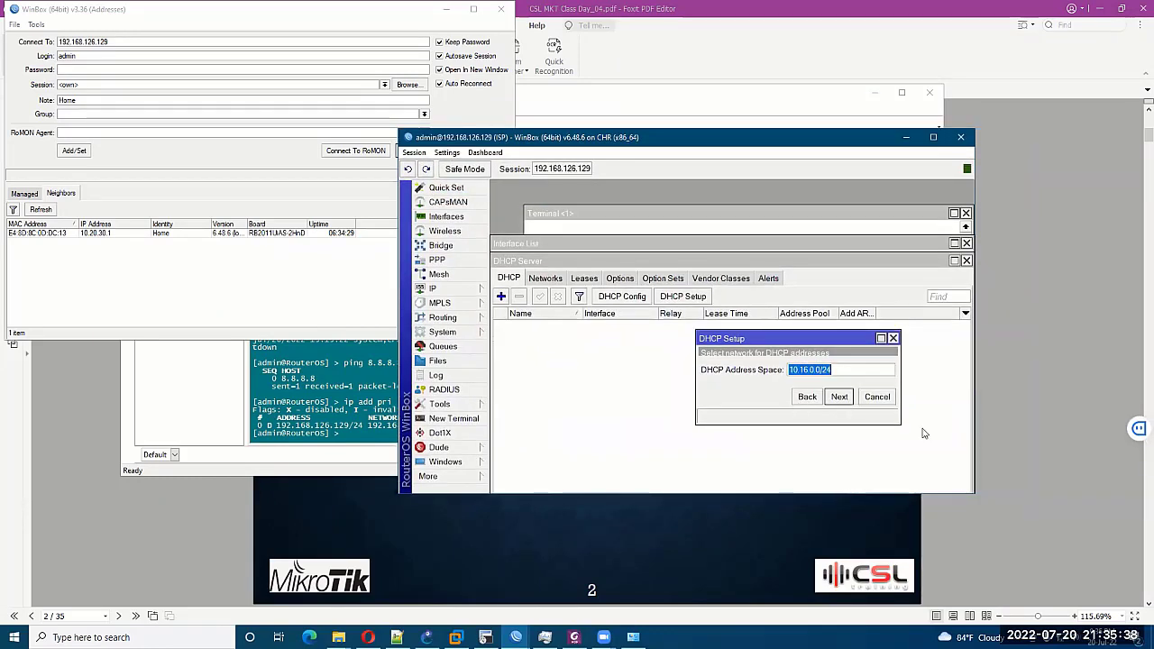
{"action": "left_click_drag", "start_coordinate": [970, 493], "coordinate": [1091, 560]}
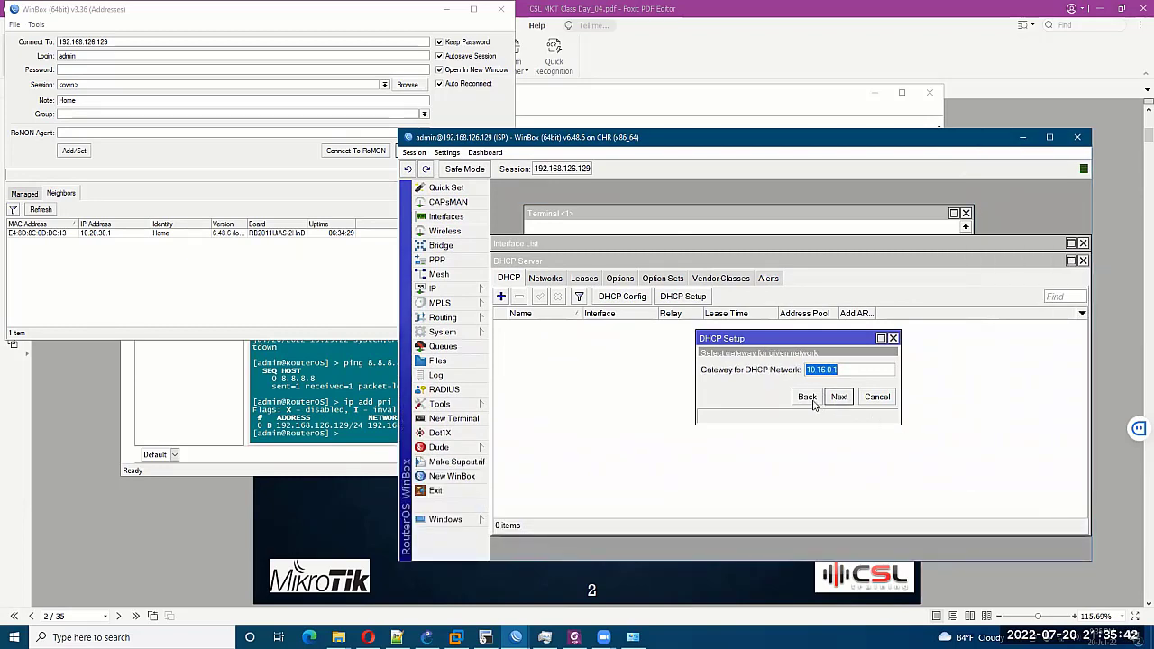
Accept the gateway 10.16.0.1 and set the DHCP addresses to give out to 10.16.0.10-10.16.0.254.
{"action": "left_click", "coordinate": [839, 401]}
{"action": "left_click", "coordinate": [846, 401]}
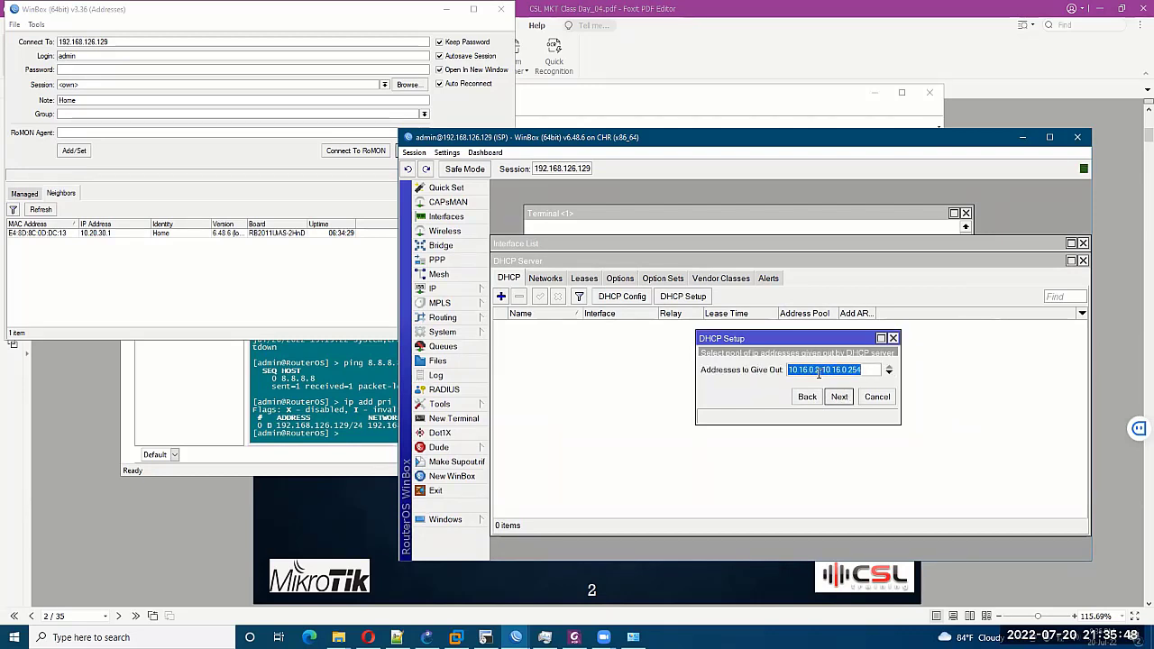
{"action": "left_click", "coordinate": [819, 369]}
{"action": "key", "text": "BackSpace"}
{"action": "type", "text": "10"}
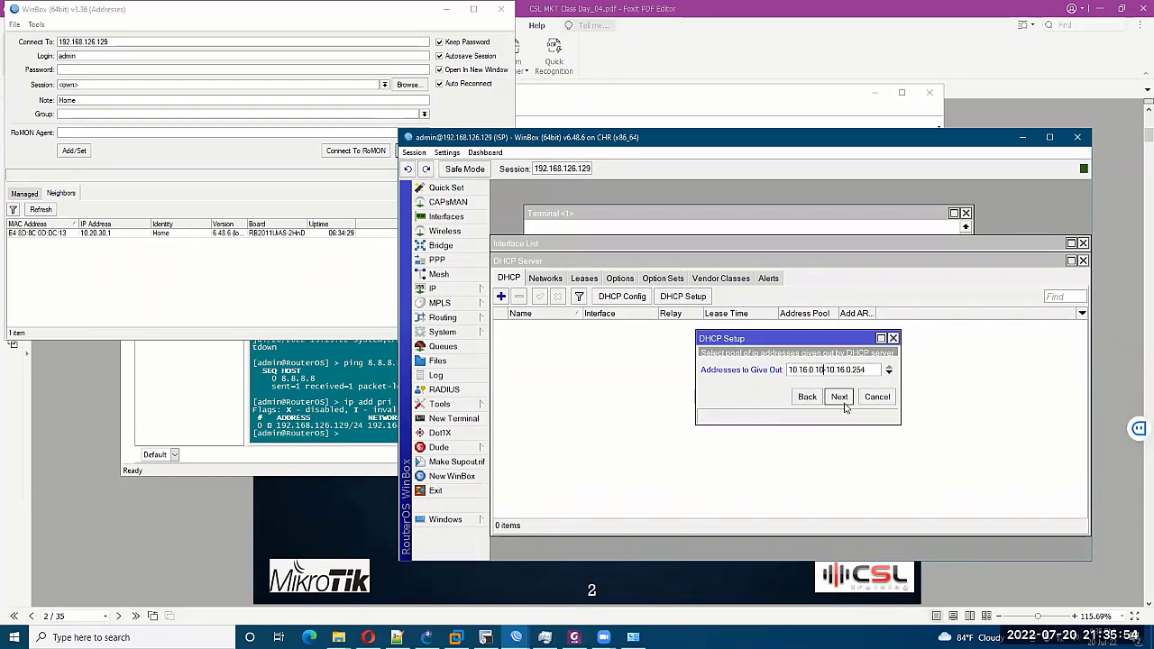
{"action": "left_click", "coordinate": [840, 398]}
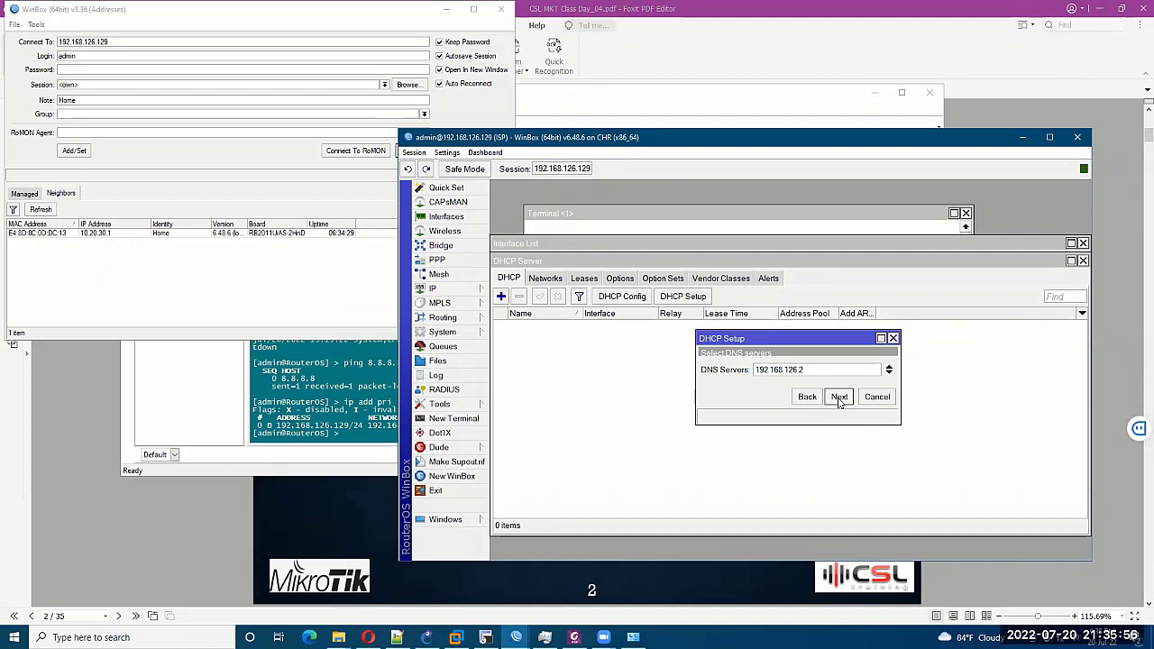
Accept DNS server 192.168.126.2 and the 00:10:00 lease time, and finish the DHCP server setup.
{"action": "left_click", "coordinate": [840, 398]}
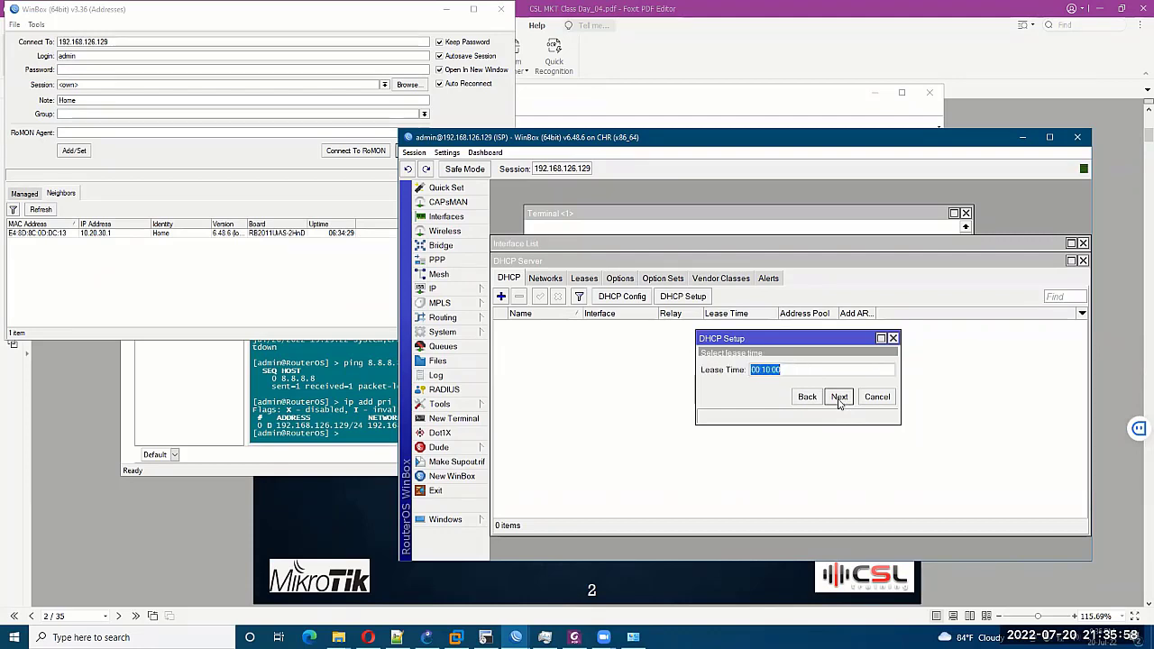
{"action": "left_click", "coordinate": [840, 398]}
{"action": "left_click", "coordinate": [808, 368]}
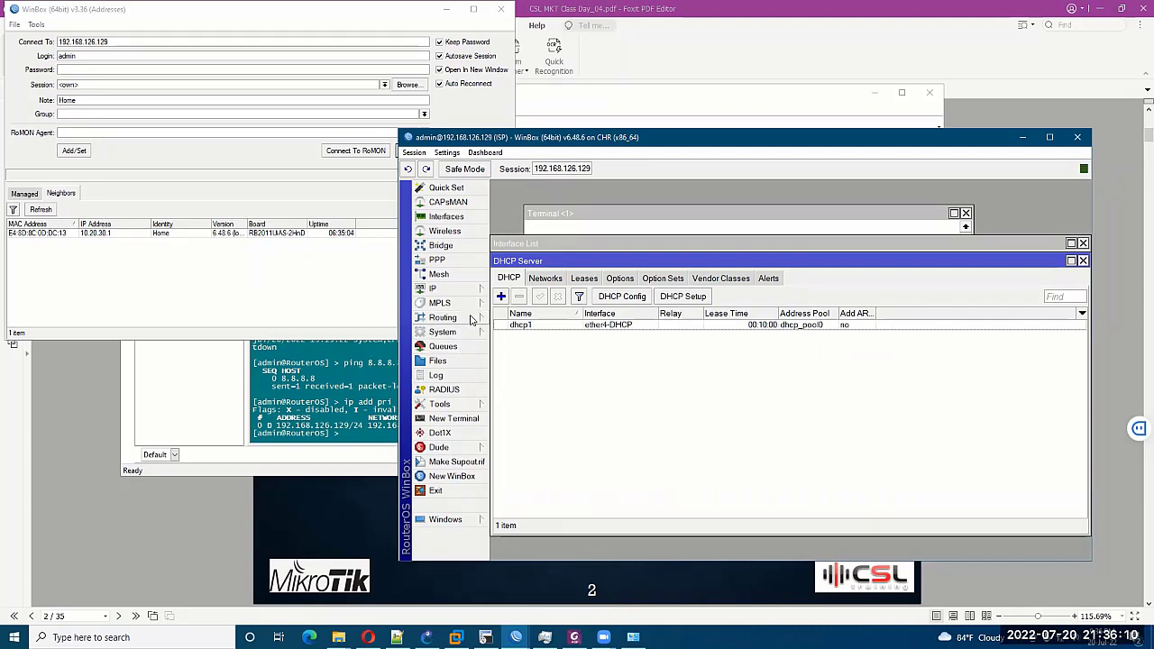
Enable RoMON on the ISP router and close the open terminal window.
{"action": "left_click", "coordinate": [460, 394]}
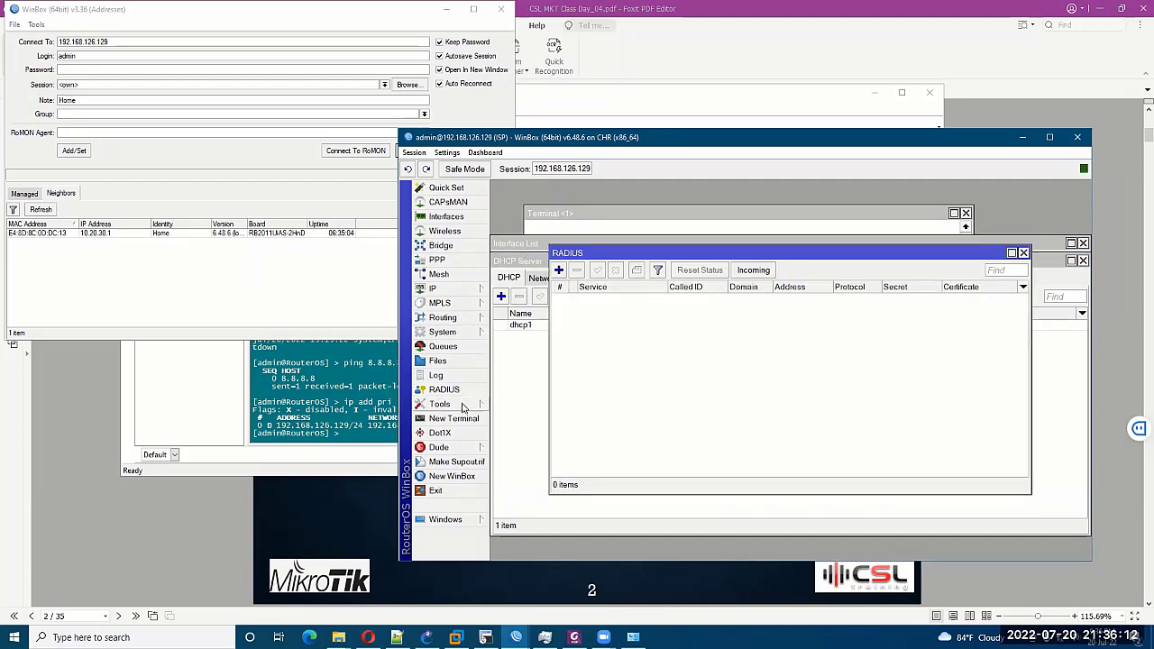
{"action": "left_click", "coordinate": [464, 405]}
{"action": "left_click", "coordinate": [523, 515]}
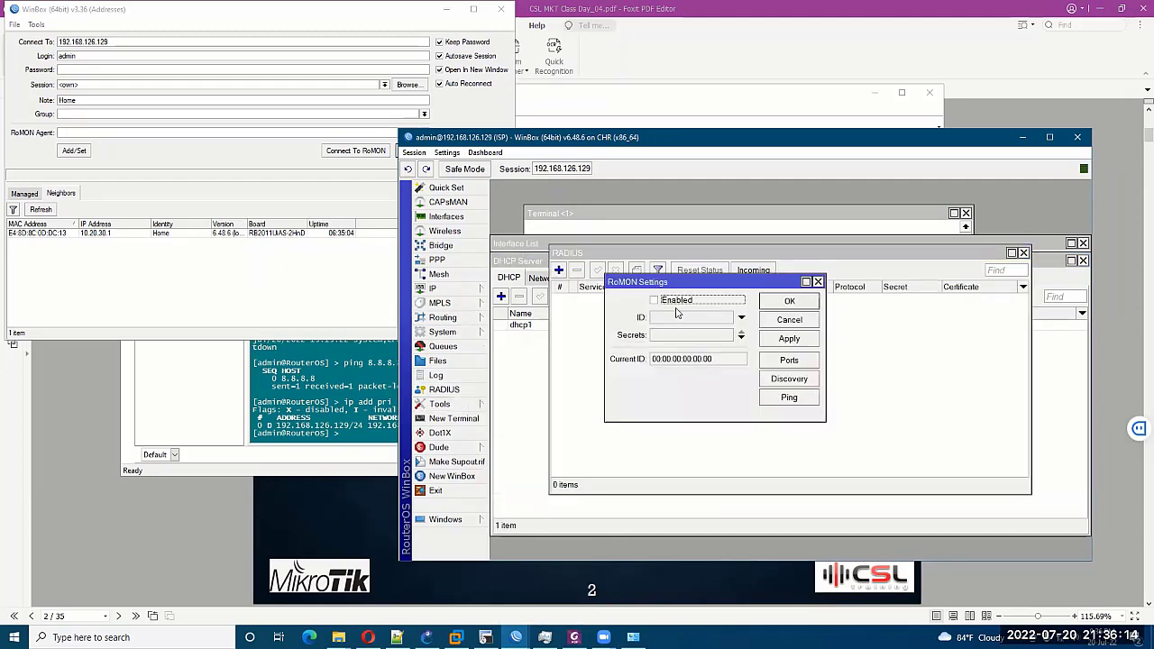
{"action": "left_click", "coordinate": [672, 306]}
{"action": "left_click", "coordinate": [766, 303]}
{"action": "left_click", "coordinate": [786, 224]}
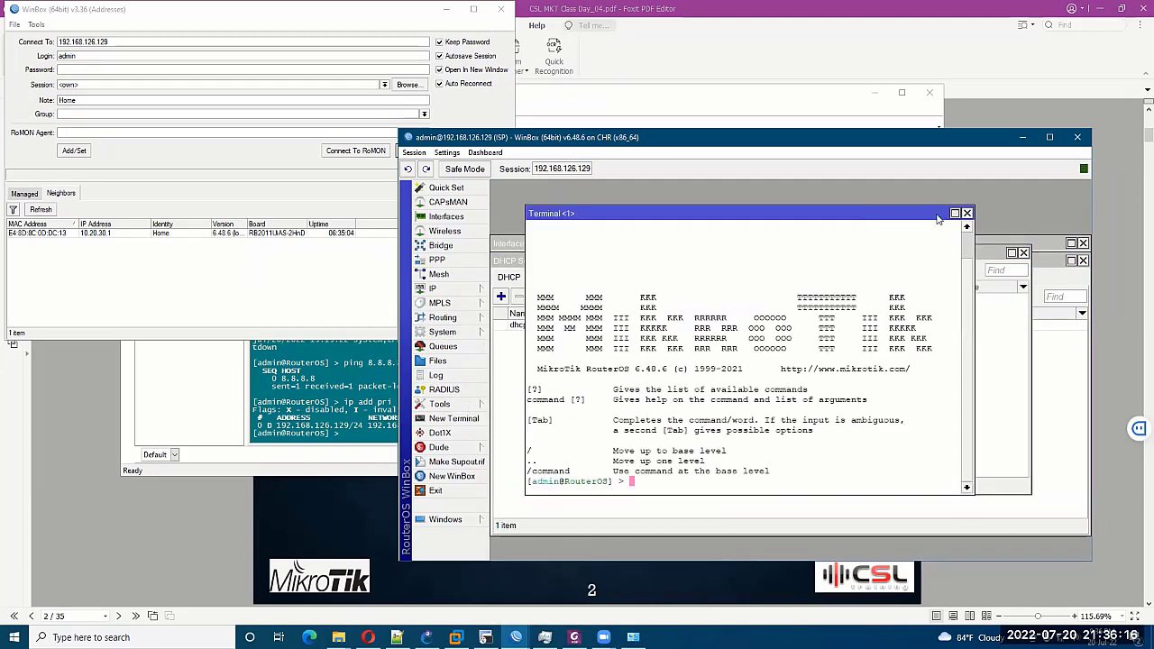
{"action": "left_click", "coordinate": [966, 214]}
Switch to SecureCRT and bring up the DHCP router's console session.
{"action": "left_click", "coordinate": [485, 637]}
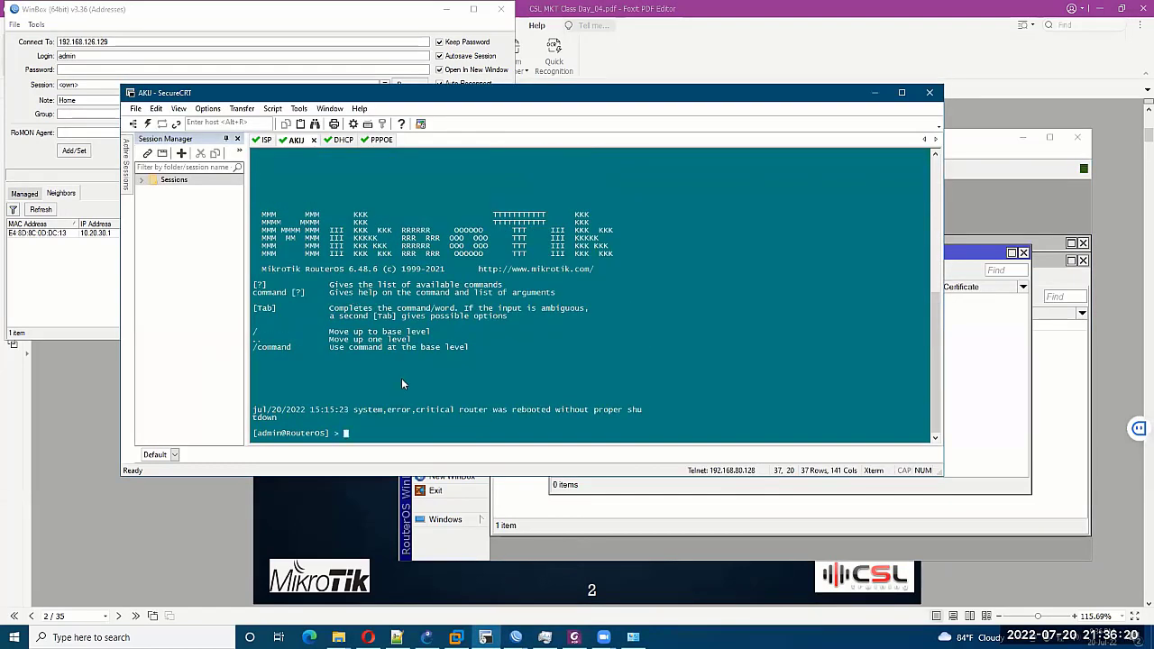
{"action": "key", "text": "Return"}
{"action": "key", "text": "Return"}
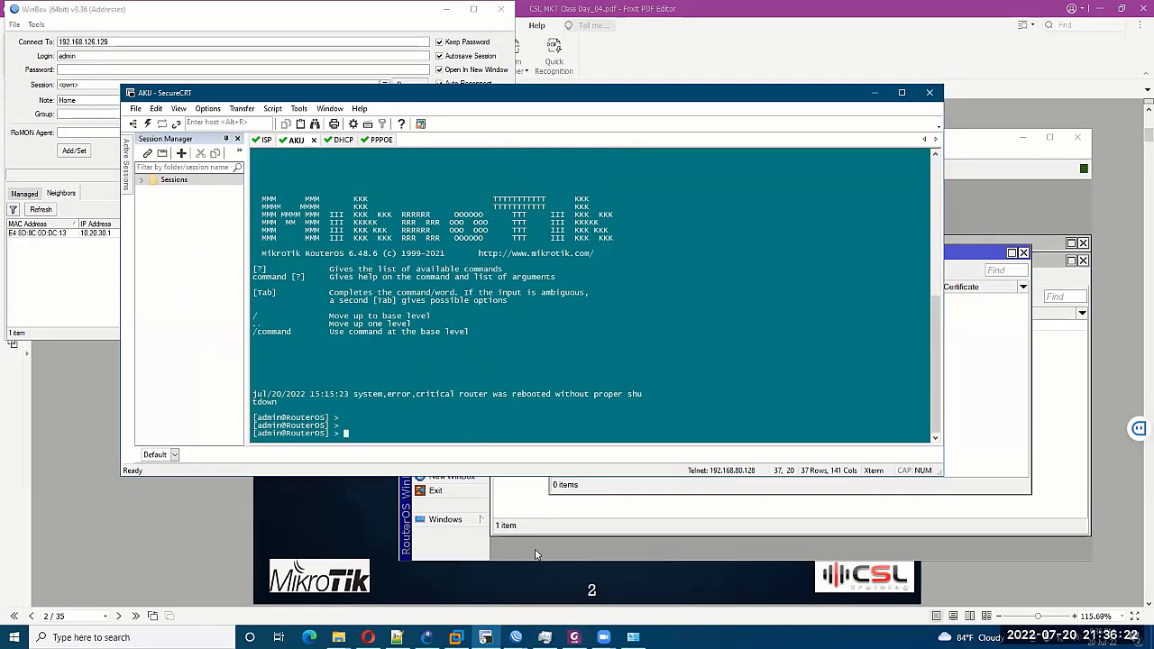
{"action": "left_click", "coordinate": [514, 637]}
{"action": "left_click", "coordinate": [708, 588]}
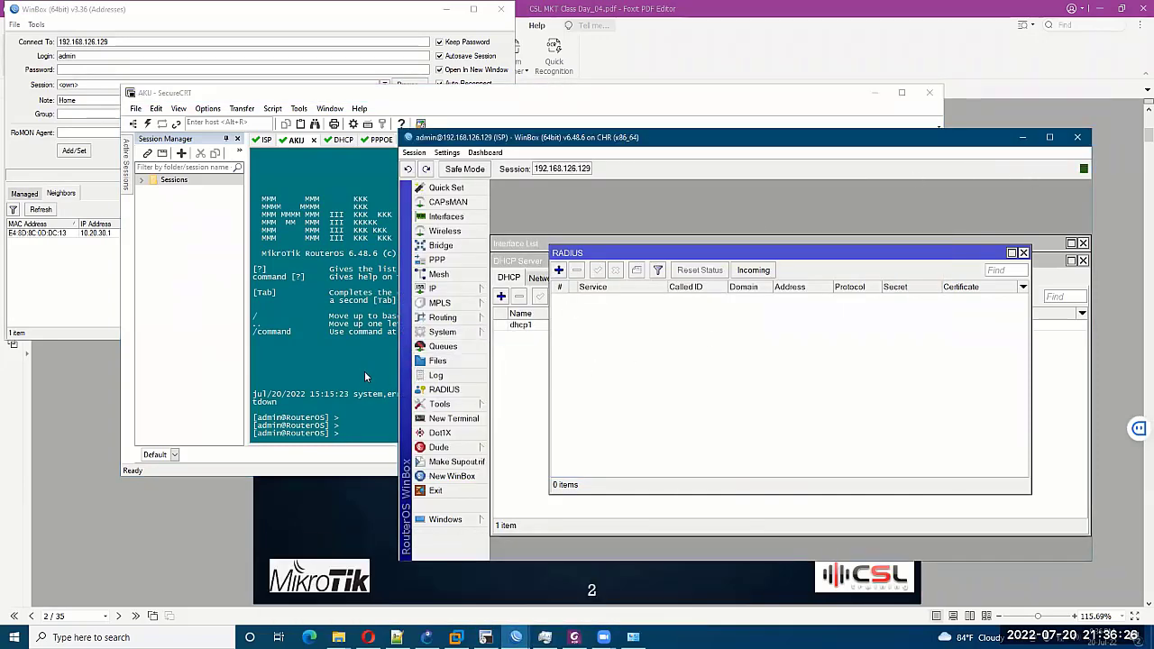
{"action": "left_click", "coordinate": [365, 376]}
{"action": "left_click", "coordinate": [344, 140]}
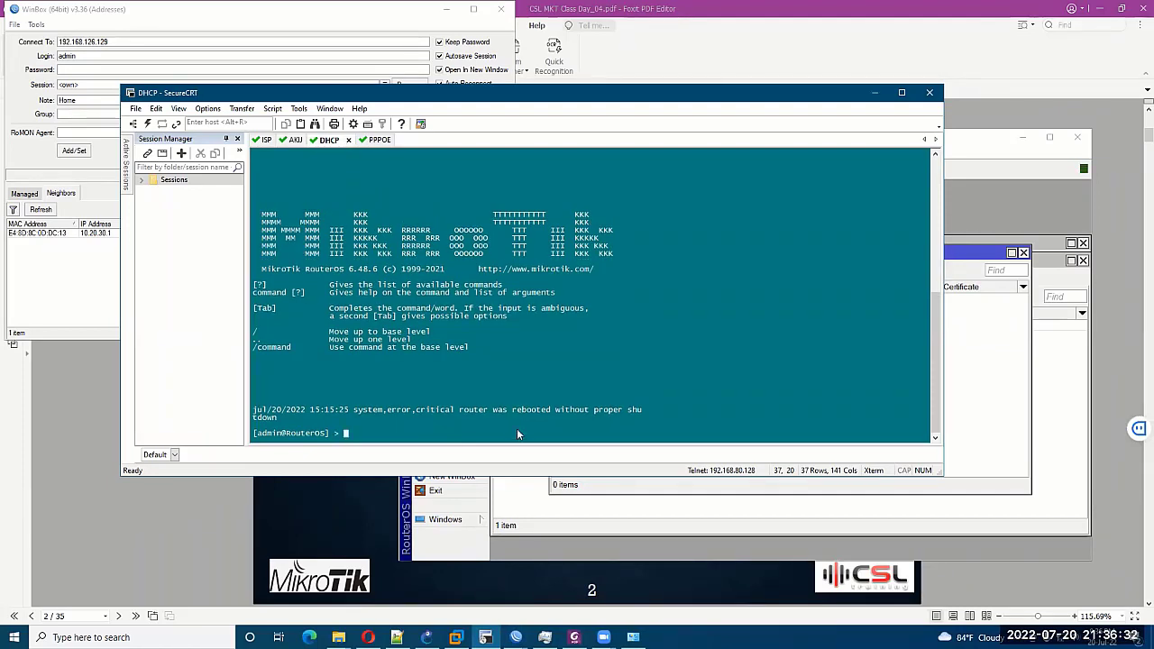
{"action": "type", "text": "set "}
{"action": "type", "text": "in"}
{"action": "type", "text": "d"}
{"action": "key", "text": "BackSpace"}
{"action": "key", "text": "BackSpace"}
{"action": "key", "text": "BackSpace"}
{"action": "type", "text": "s"}
{"action": "key", "text": "BackSpace"}
{"action": "key", "text": "BackSpace"}
{"action": "key", "text": "BackSpace"}
{"action": "type", "text": "s"}
{"action": "key", "text": "BackSpace"}
{"action": "key", "text": "BackSpace"}
{"action": "key", "text": "BackSpace"}
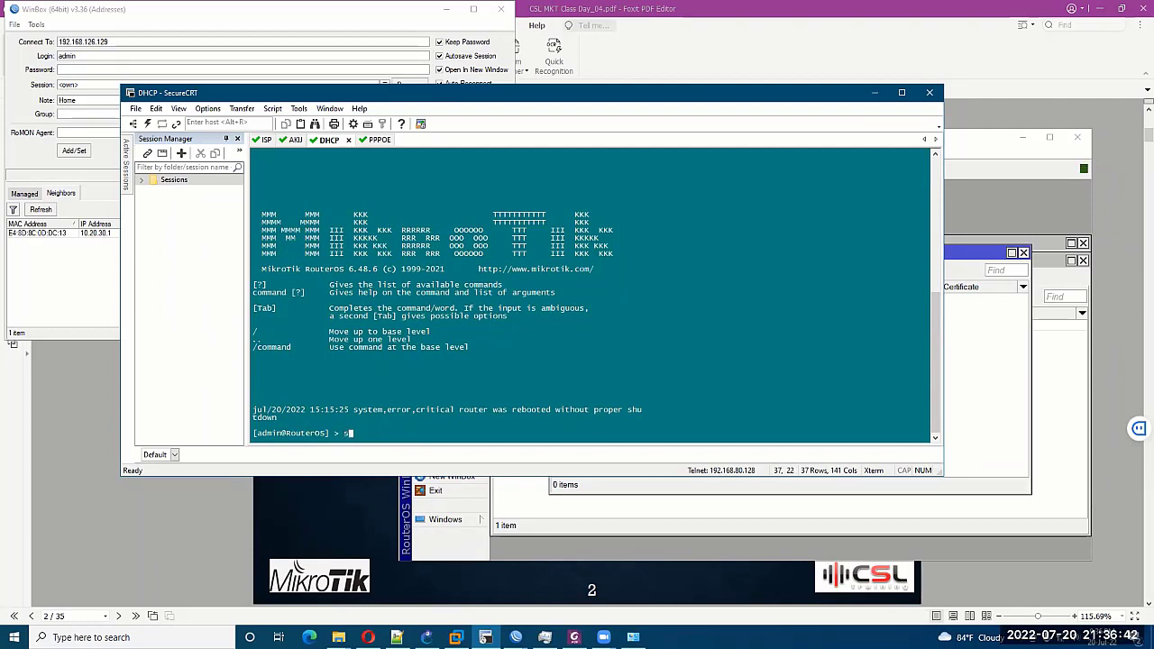
Set the DHCP router's system identity to DHCP from its console.
{"action": "type", "text": "system identity set"}
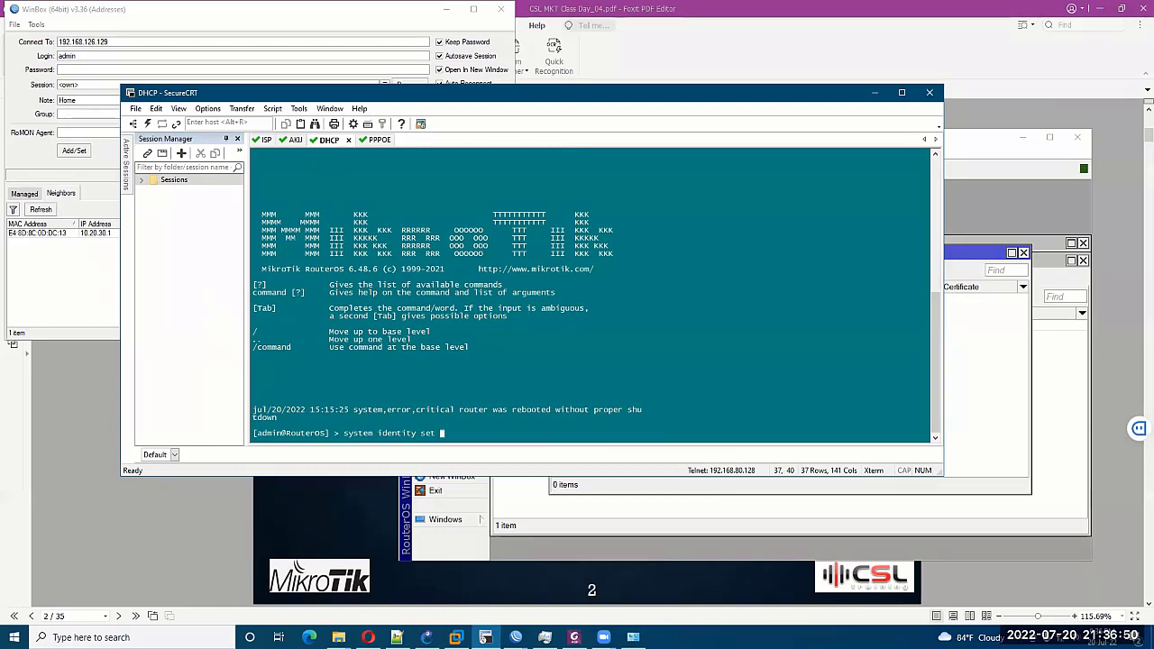
{"action": "type", "text": "name="}
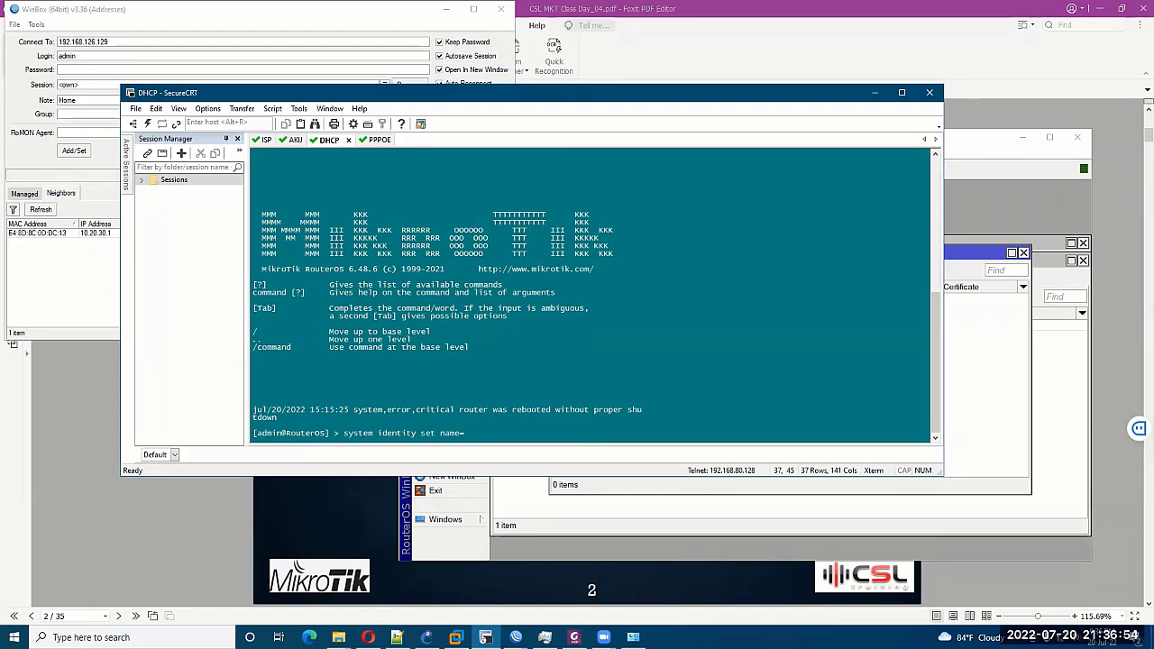
{"action": "type", "text": "DHCP"}
{"action": "key", "text": "Return"}
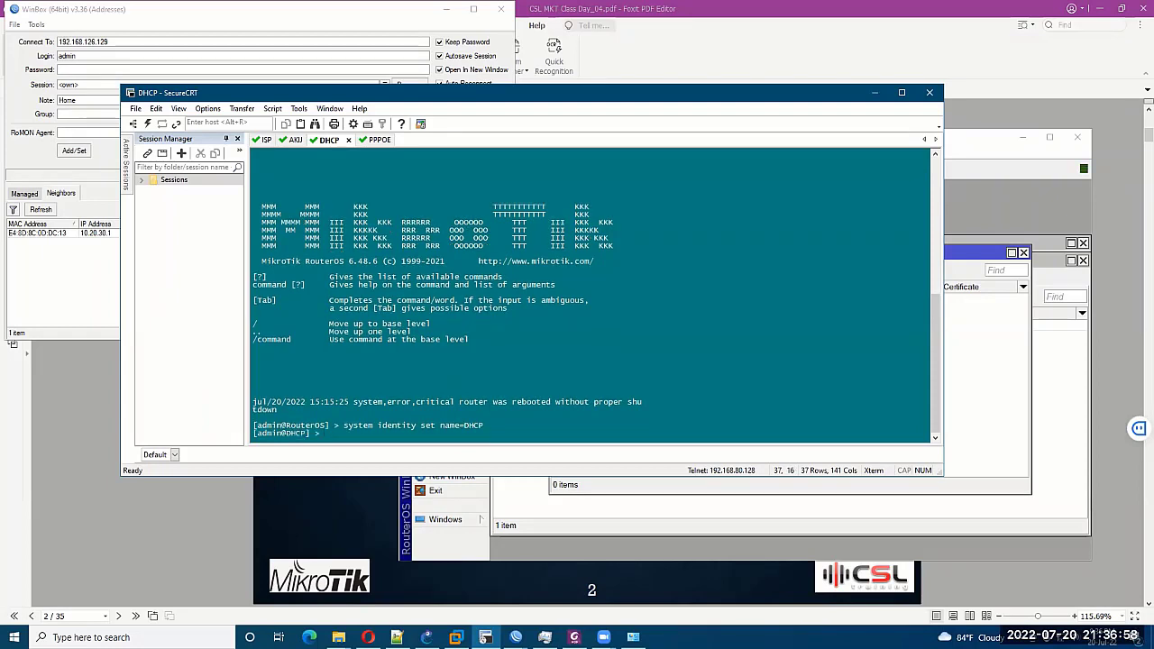
List the available tool romon subcommands and enable RoMON on the DHCP router with "tool romon set enabled=yes".
{"action": "type", "text": "tool romon e"}
{"action": "key", "text": "Tab"}
{"action": "key", "text": "Tab"}
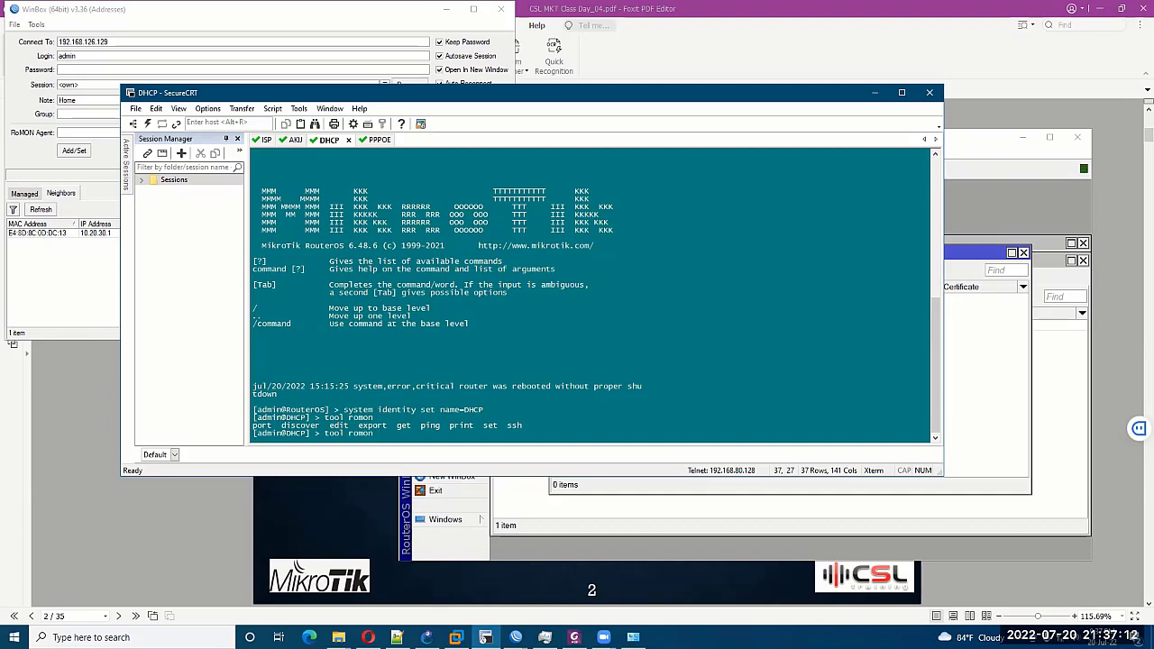
{"action": "type", "text": "set enabled=yes"}
{"action": "key", "text": "Return"}
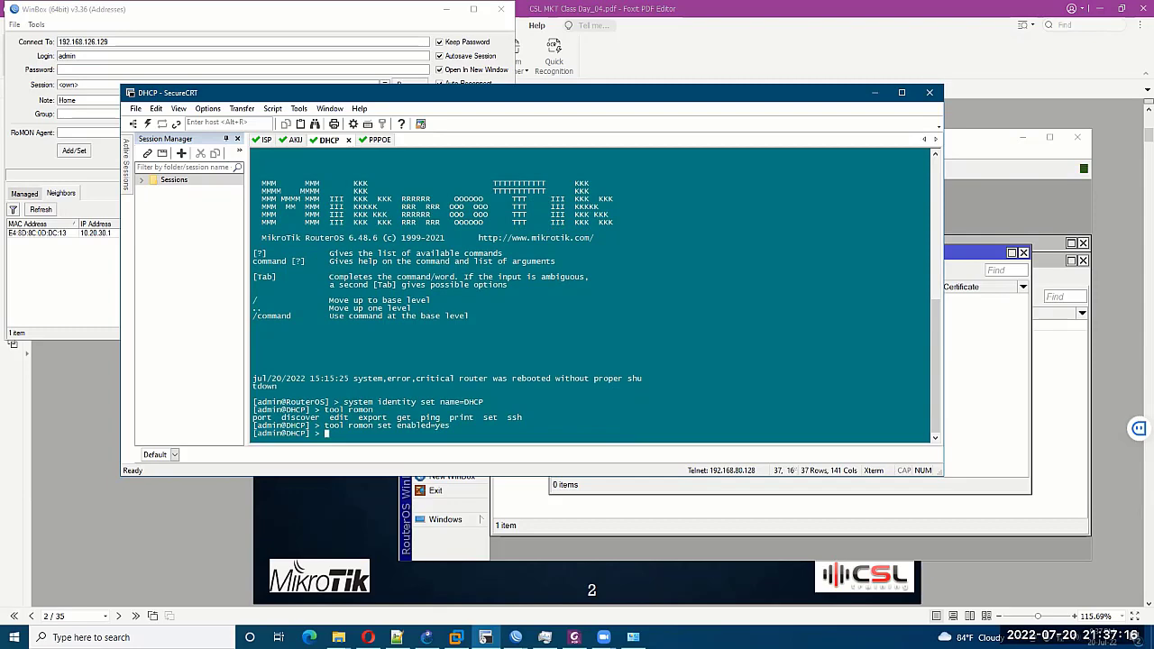
Move the WinBox and SecureCRT windows apart so both can be seen, and return to WinBox.
{"action": "left_click", "coordinate": [981, 149]}
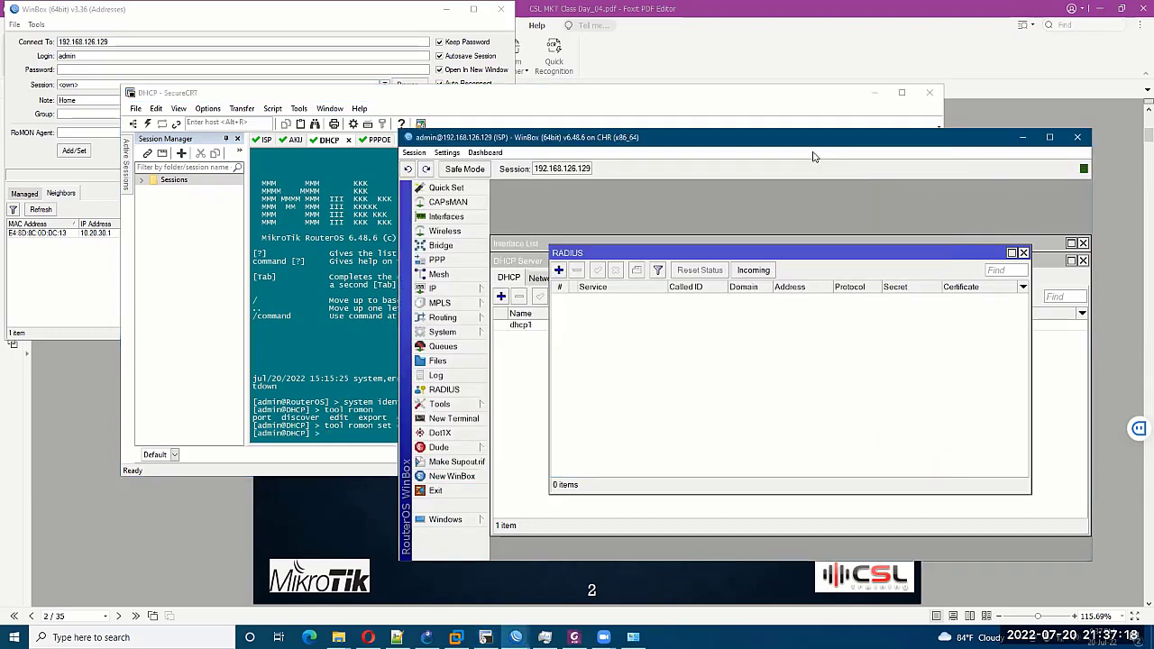
{"action": "left_click_drag", "start_coordinate": [821, 147], "coordinate": [897, 126]}
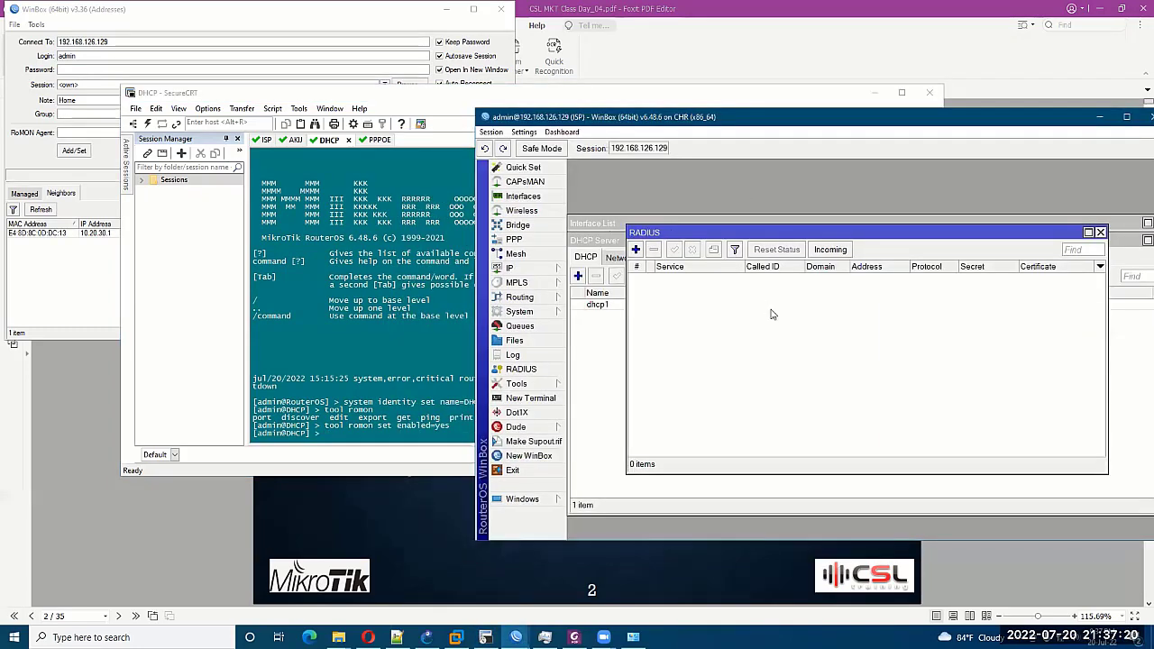
{"action": "left_click", "coordinate": [442, 101]}
{"action": "left_click_drag", "start_coordinate": [431, 97], "coordinate": [363, 108]}
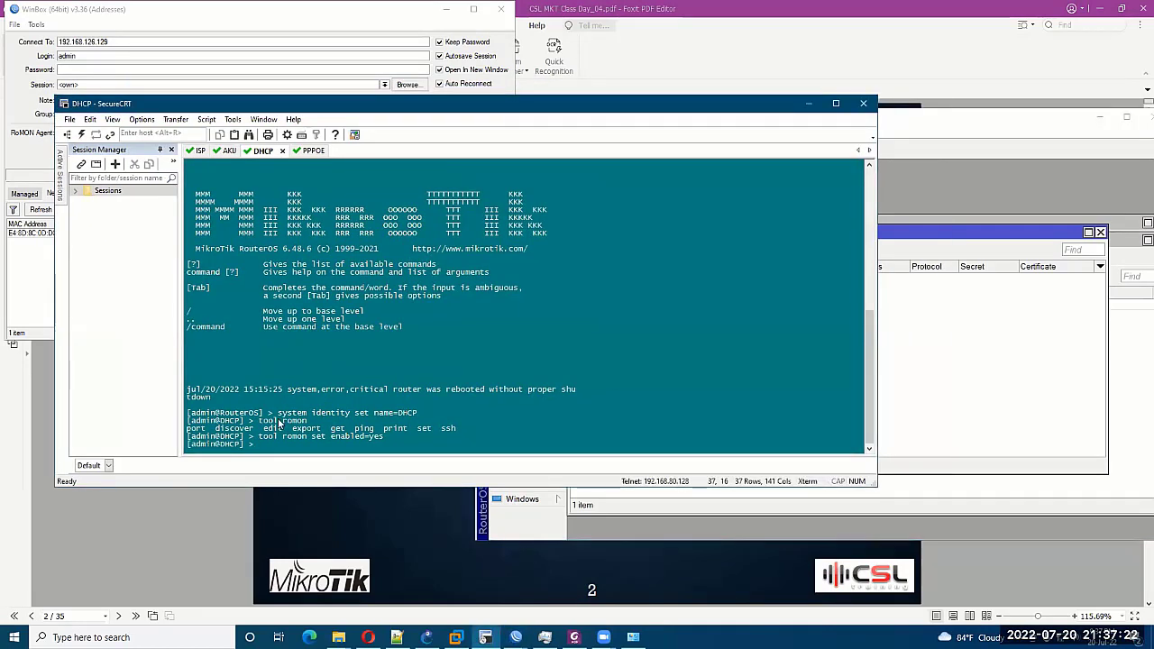
{"action": "left_click", "coordinate": [913, 162]}
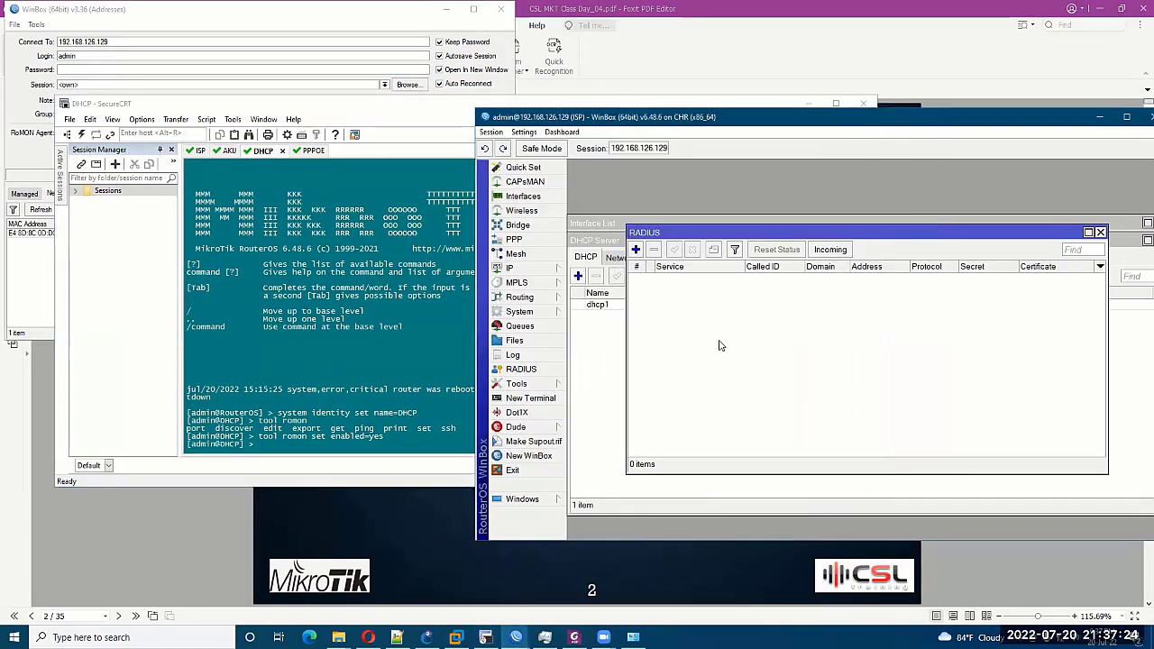
Connect the WinBox login window to RoMON through agent 192.168.126.129 and refresh the RoMON neighbors list.
{"action": "mouse_move", "coordinate": [516, 638]}
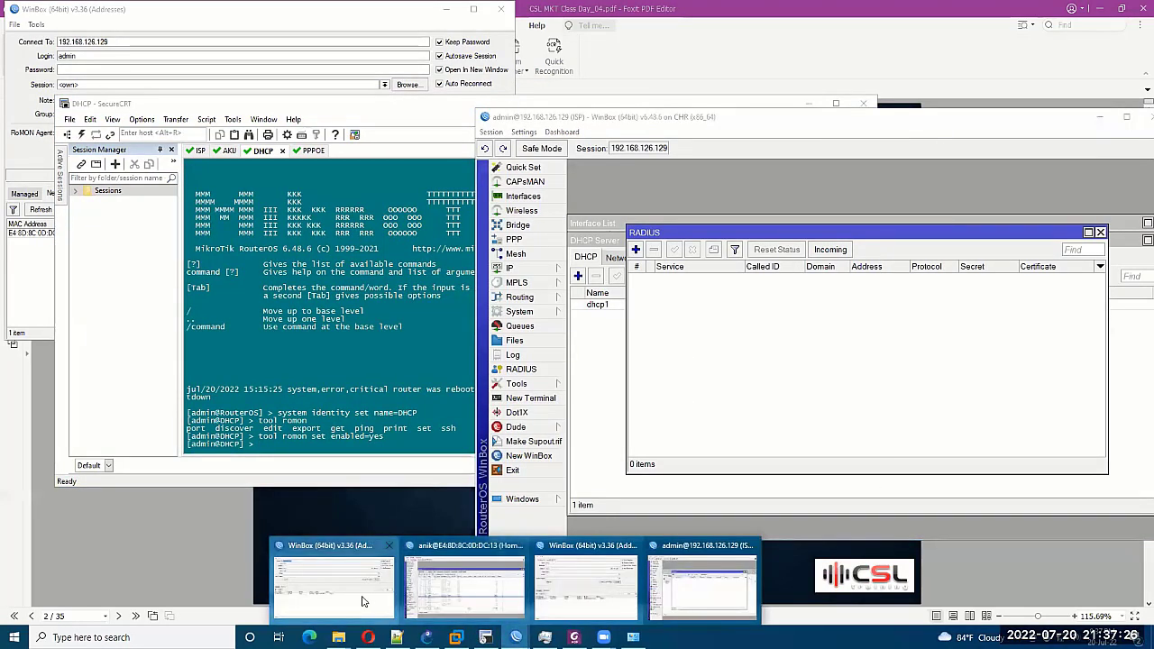
{"action": "left_click", "coordinate": [332, 568]}
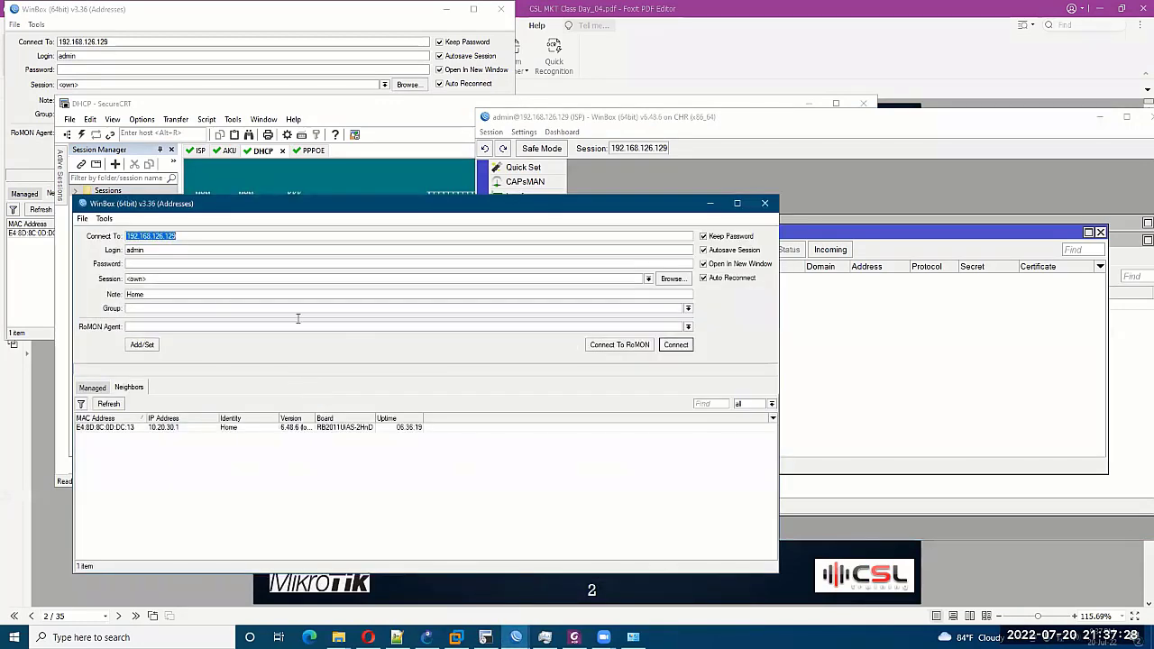
{"action": "left_click", "coordinate": [635, 346]}
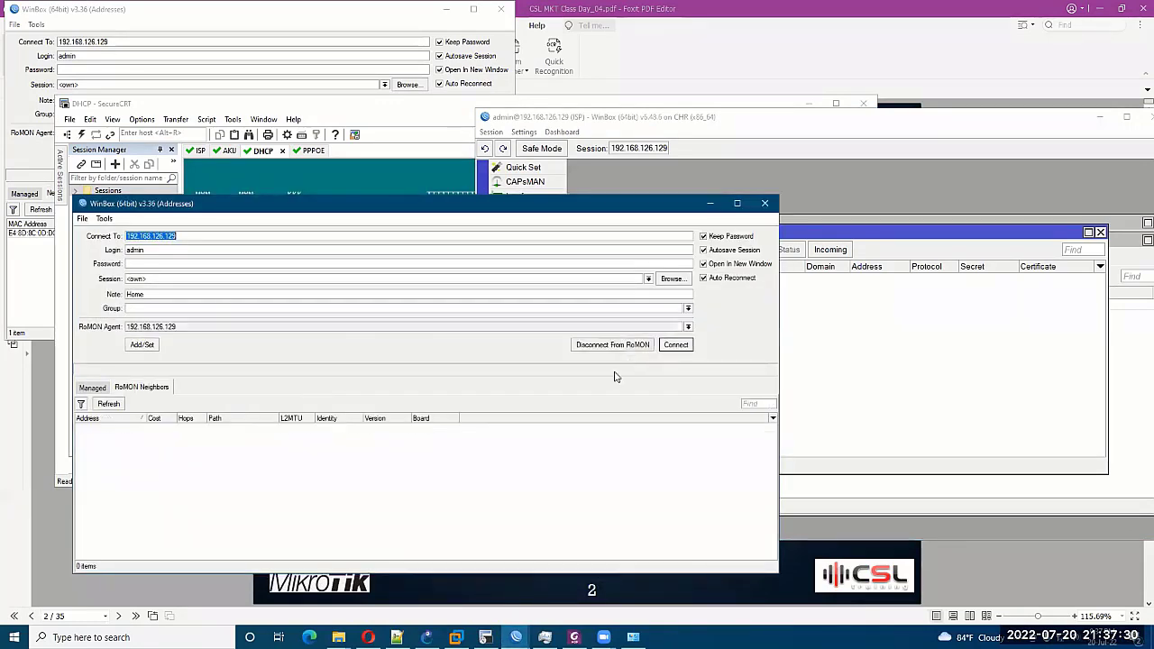
{"action": "left_click", "coordinate": [109, 404]}
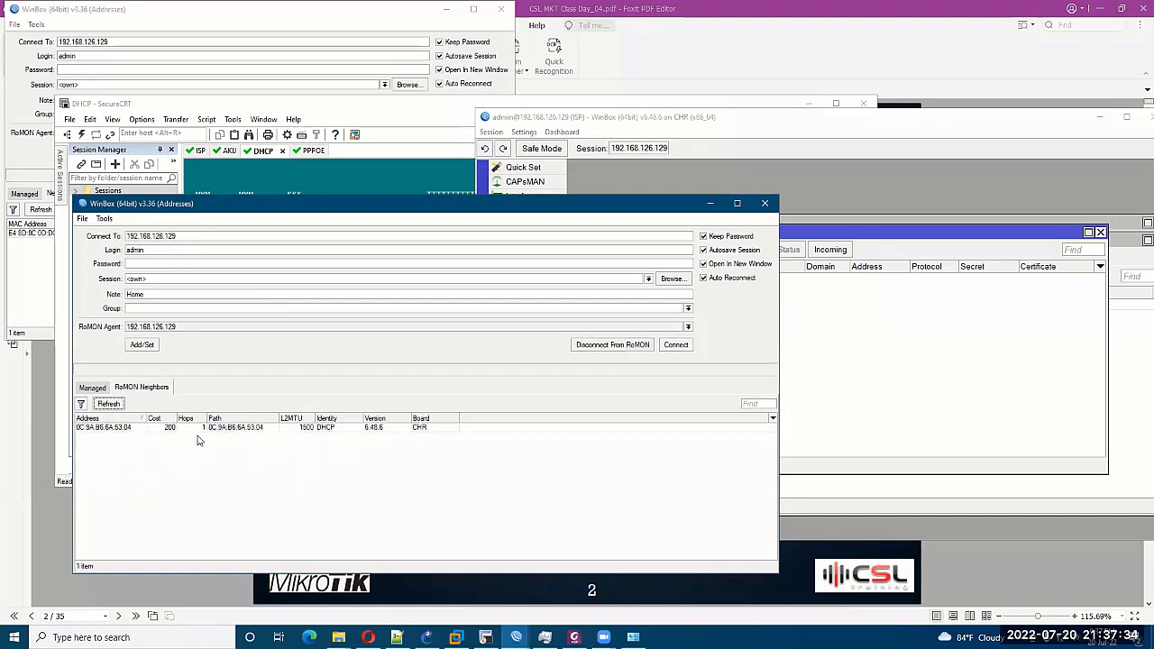
Check the topology in GNS3, then connect WinBox to the DHCP router from the RoMON neighbors.
{"action": "left_click", "coordinate": [427, 638]}
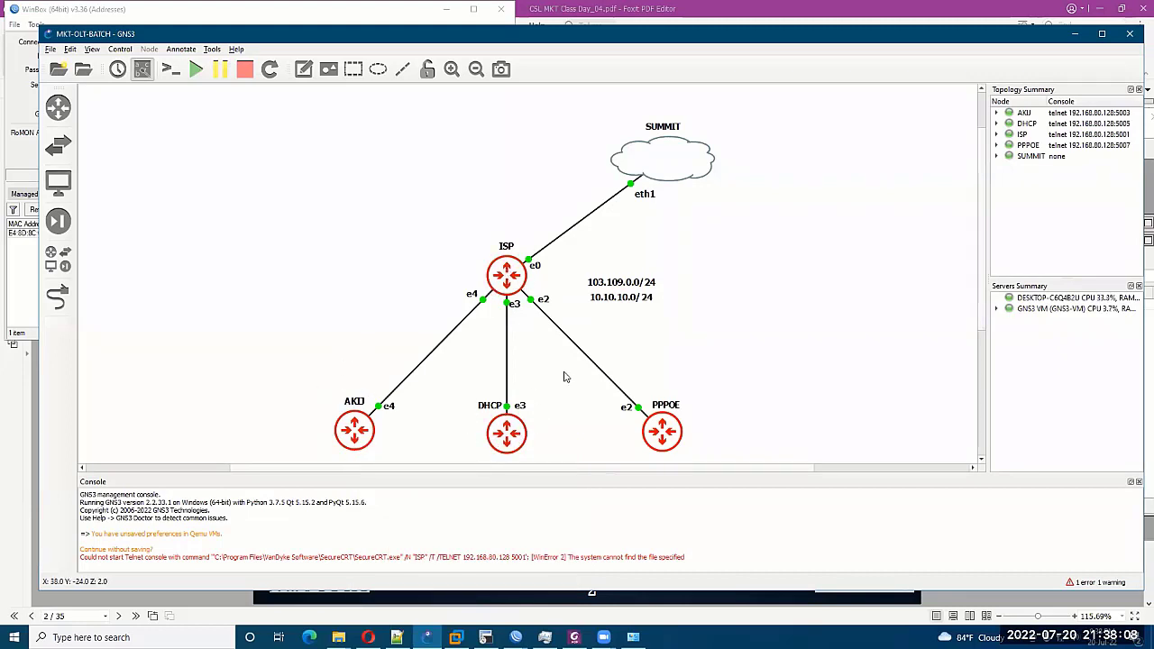
{"action": "left_click", "coordinate": [1075, 33]}
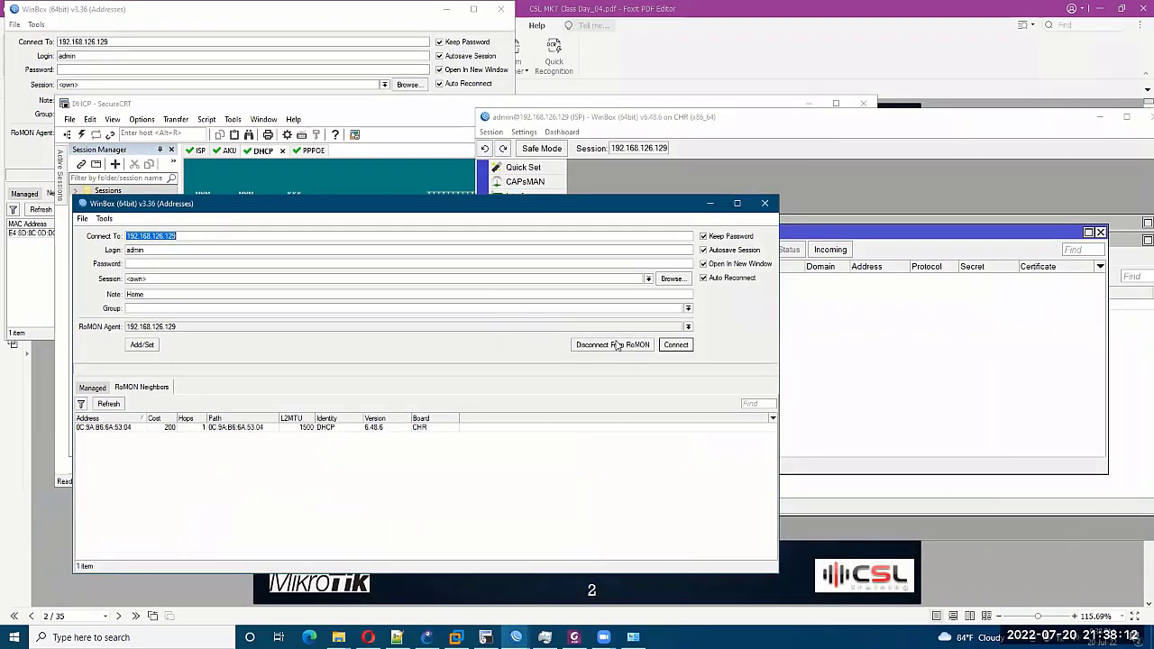
{"action": "left_click", "coordinate": [339, 429]}
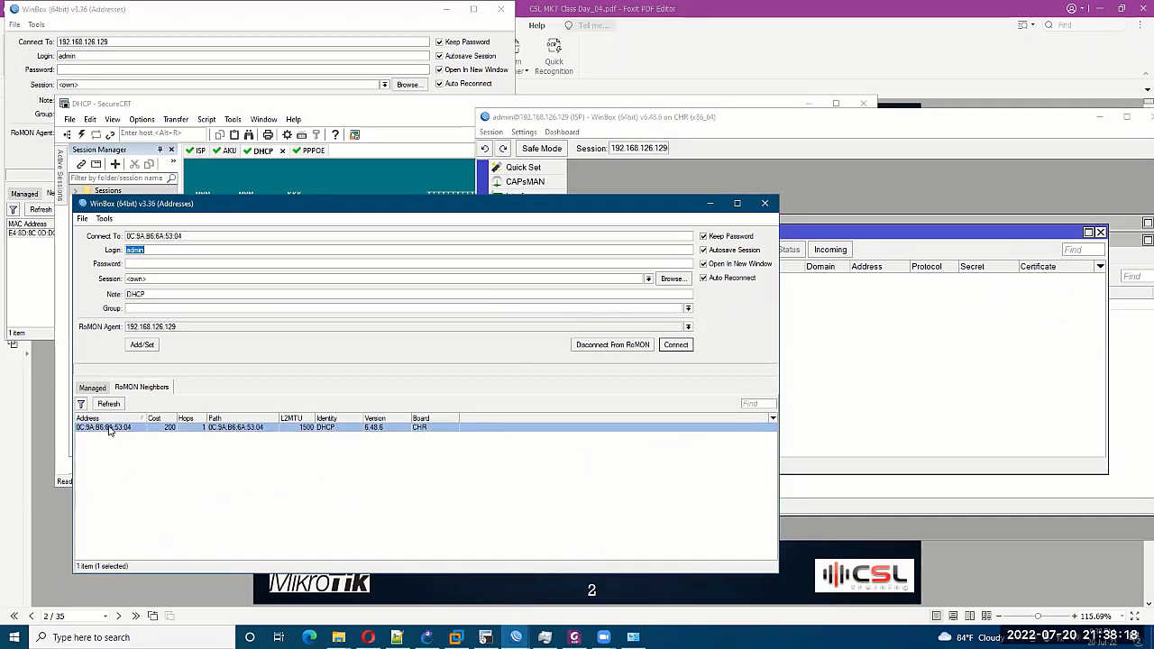
{"action": "left_click", "coordinate": [672, 347]}
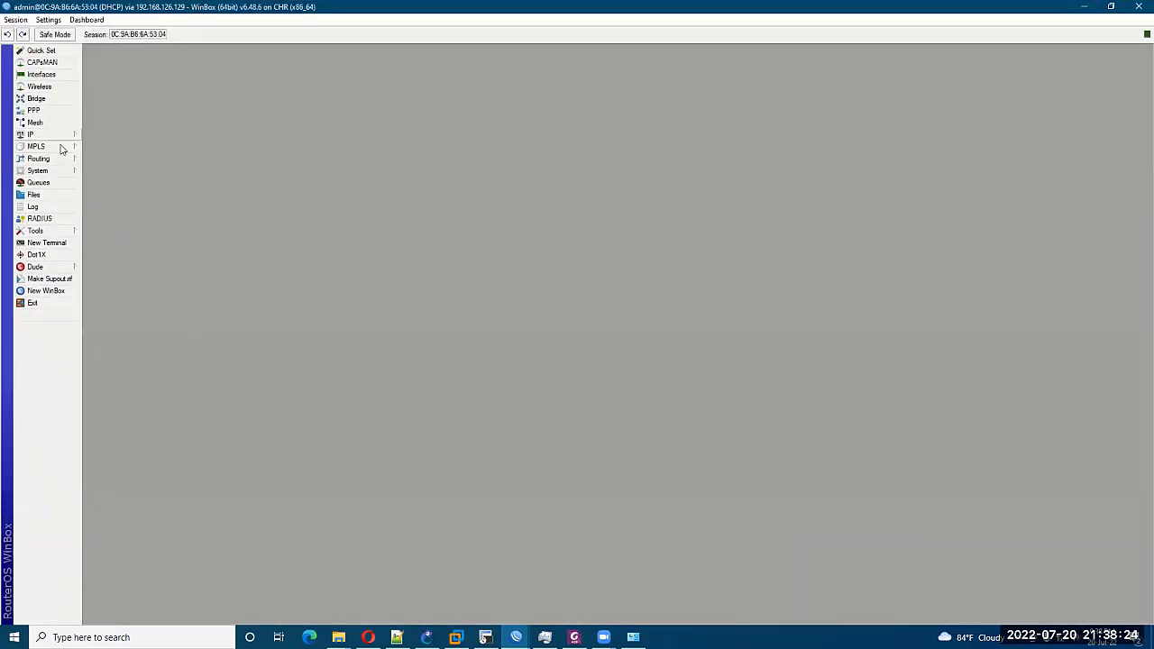
Open the DHCP router's DHCP client list, enlarge it, and check in GNS3 which interface links to ISP.
{"action": "left_click", "coordinate": [67, 135]}
{"action": "left_click", "coordinate": [119, 184]}
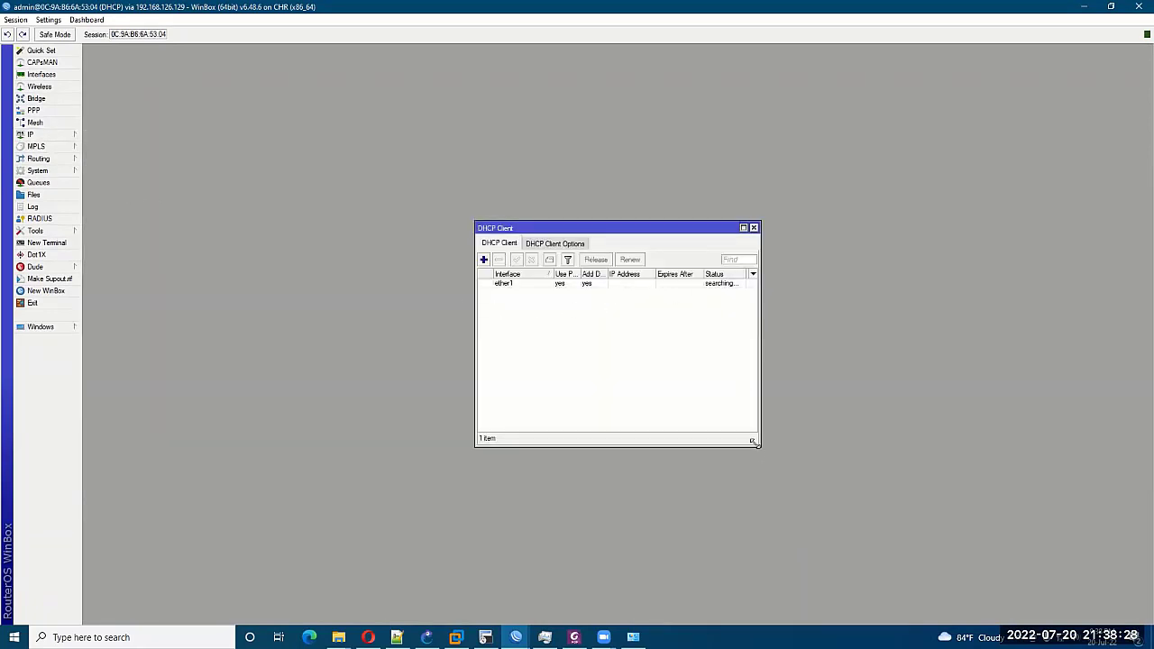
{"action": "left_click_drag", "start_coordinate": [760, 445], "coordinate": [816, 461]}
{"action": "left_click", "coordinate": [427, 638]}
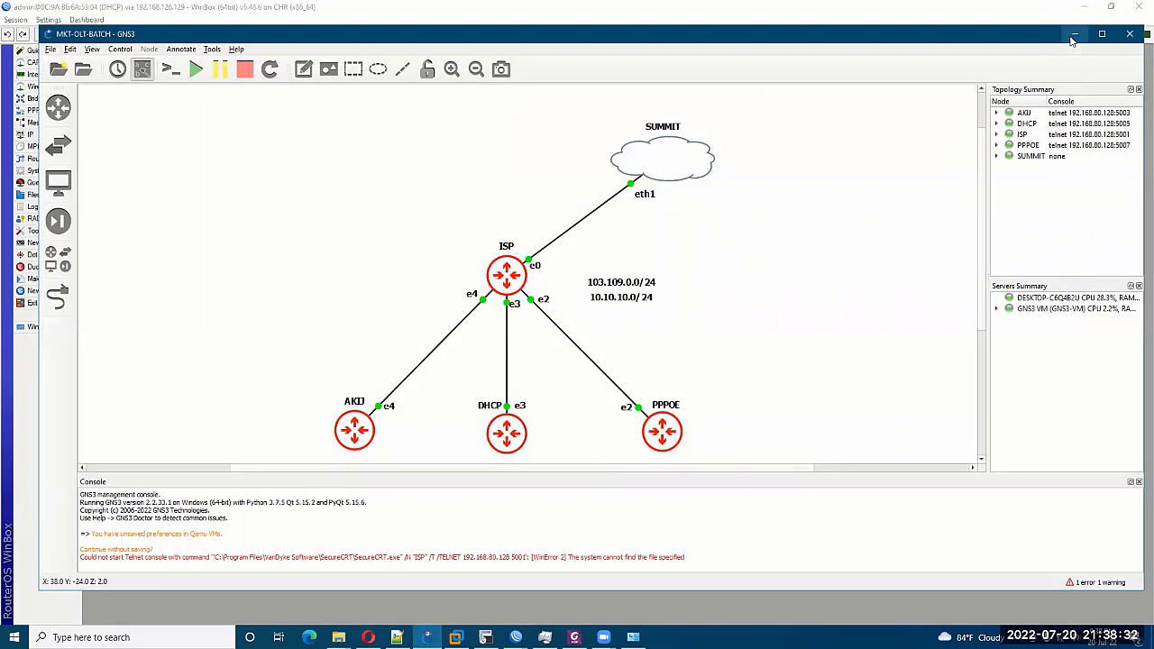
{"action": "left_click", "coordinate": [1073, 40]}
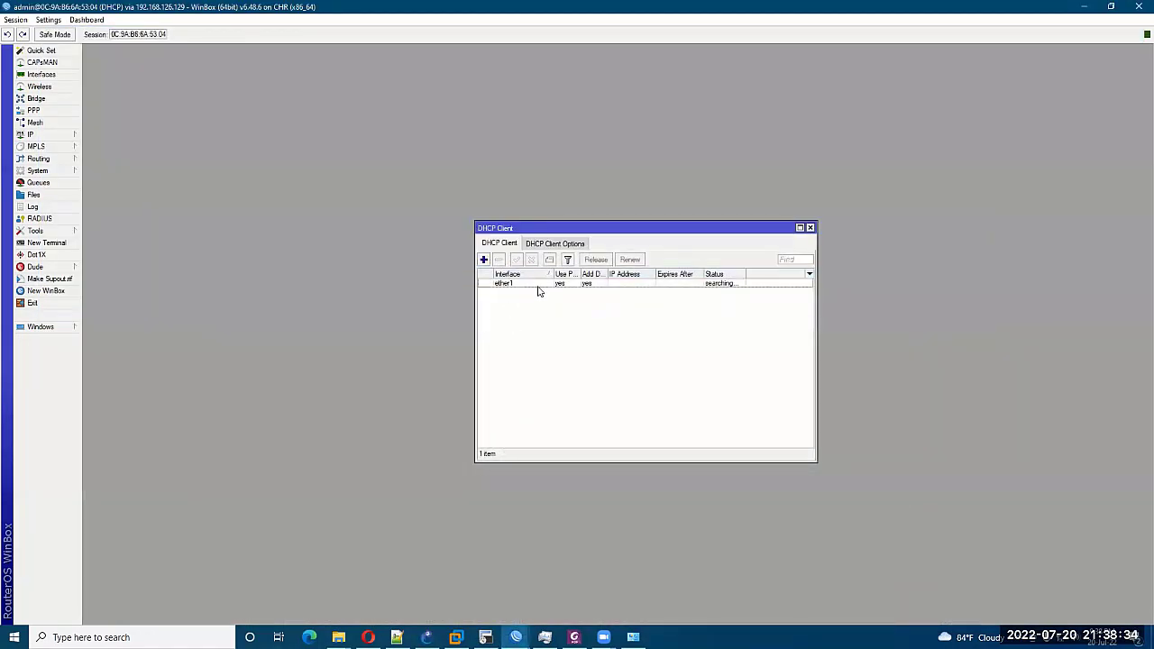
Change the DHCP router's existing DHCP client to use interface ether3 and apply the change.
{"action": "left_click", "coordinate": [535, 285]}
{"action": "double_click", "coordinate": [535, 285]}
{"action": "left_click", "coordinate": [642, 280]}
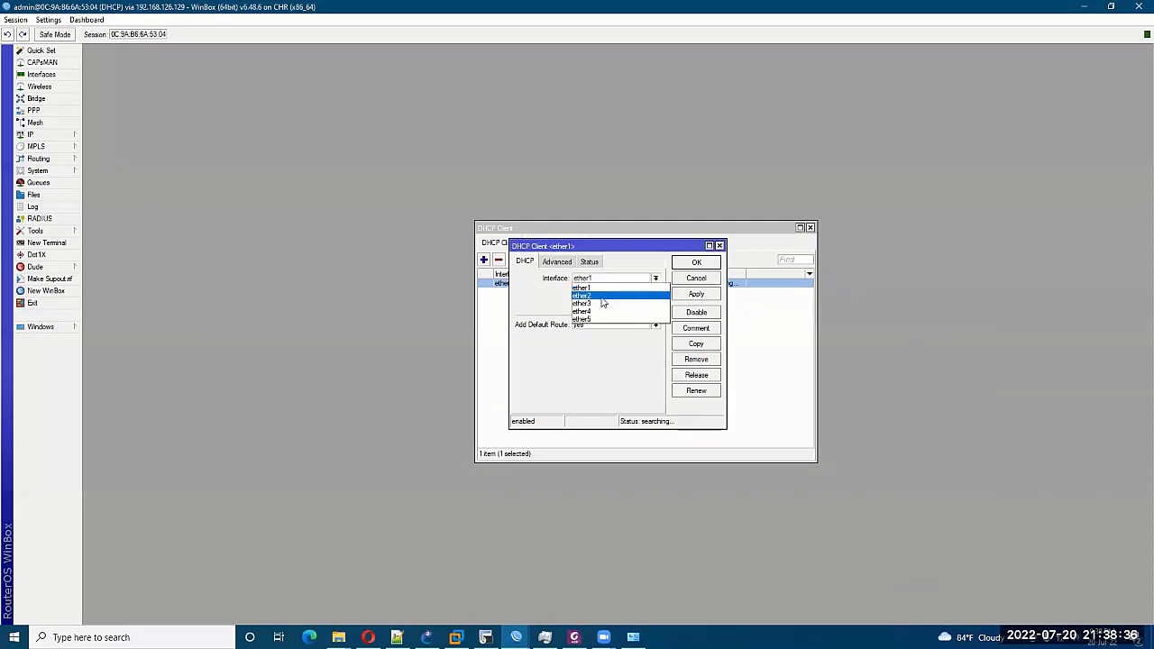
{"action": "left_click", "coordinate": [613, 303]}
{"action": "left_click", "coordinate": [689, 294]}
{"action": "left_click", "coordinate": [694, 264]}
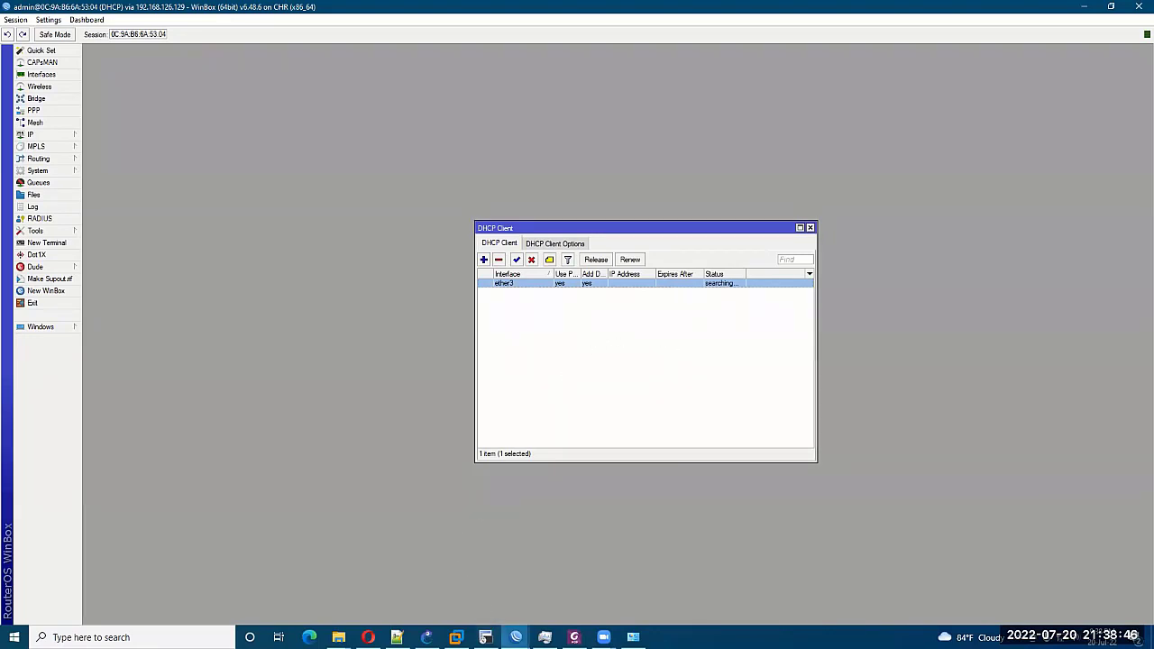
Review the GNS3 topology again and close the spare WinBox login window.
{"action": "left_click", "coordinate": [516, 637]}
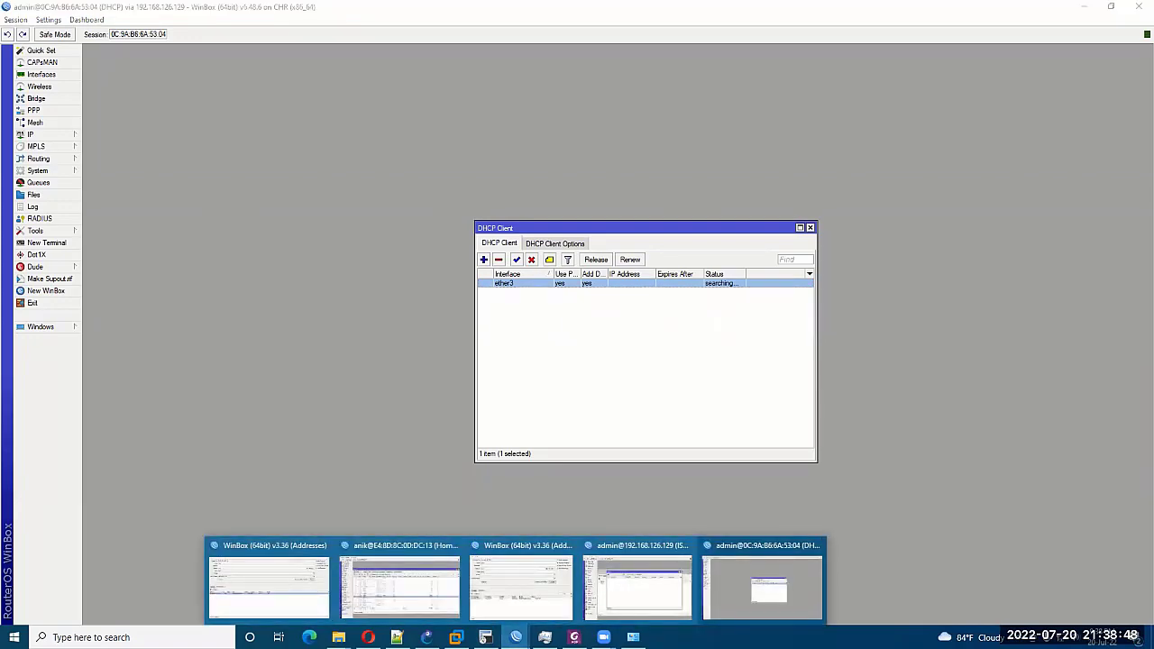
{"action": "left_click", "coordinate": [428, 636]}
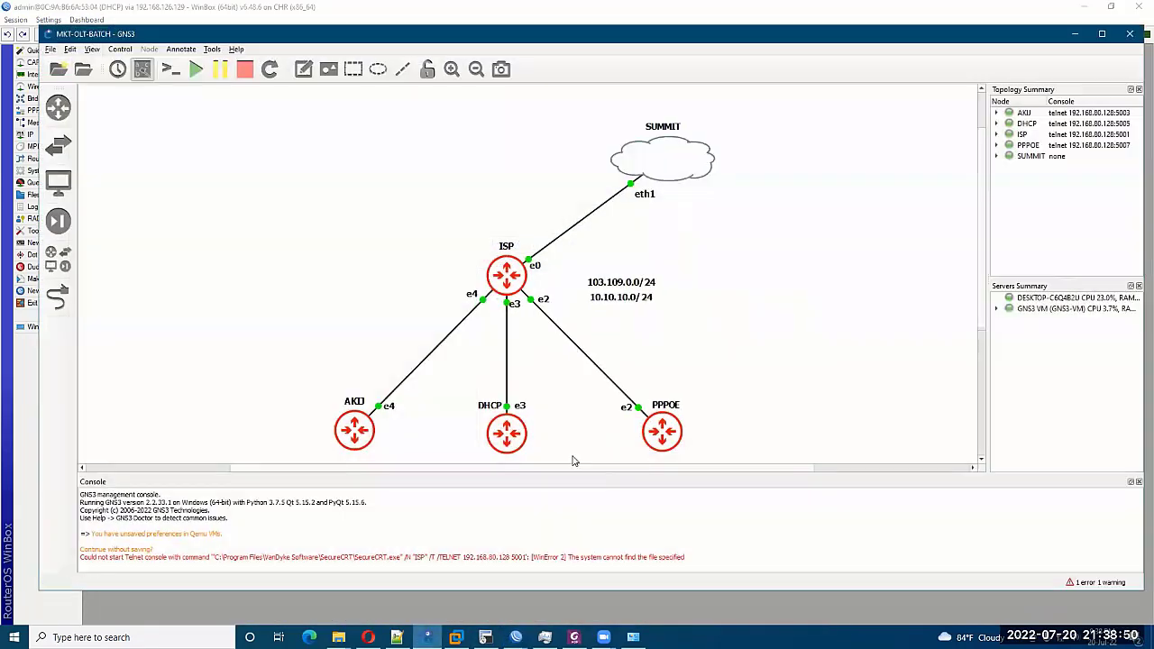
{"action": "left_click", "coordinate": [515, 636]}
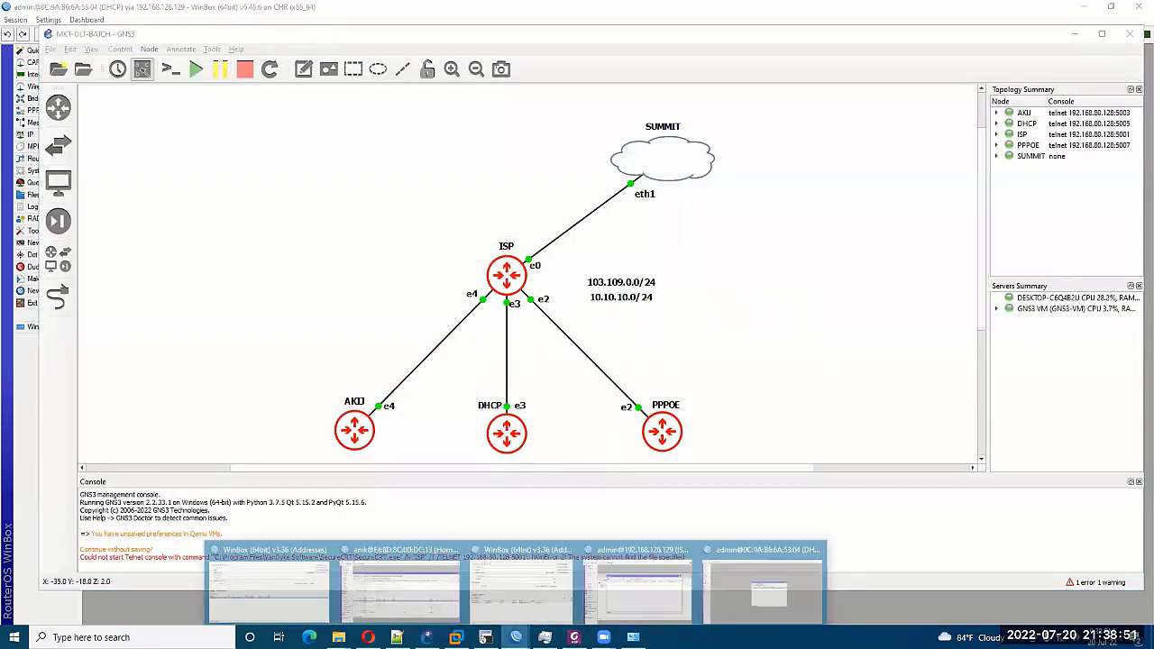
{"action": "left_click", "coordinate": [568, 548]}
Bring up the Home and ISP router sessions and display the Home router's interface list.
{"action": "left_click", "coordinate": [451, 581]}
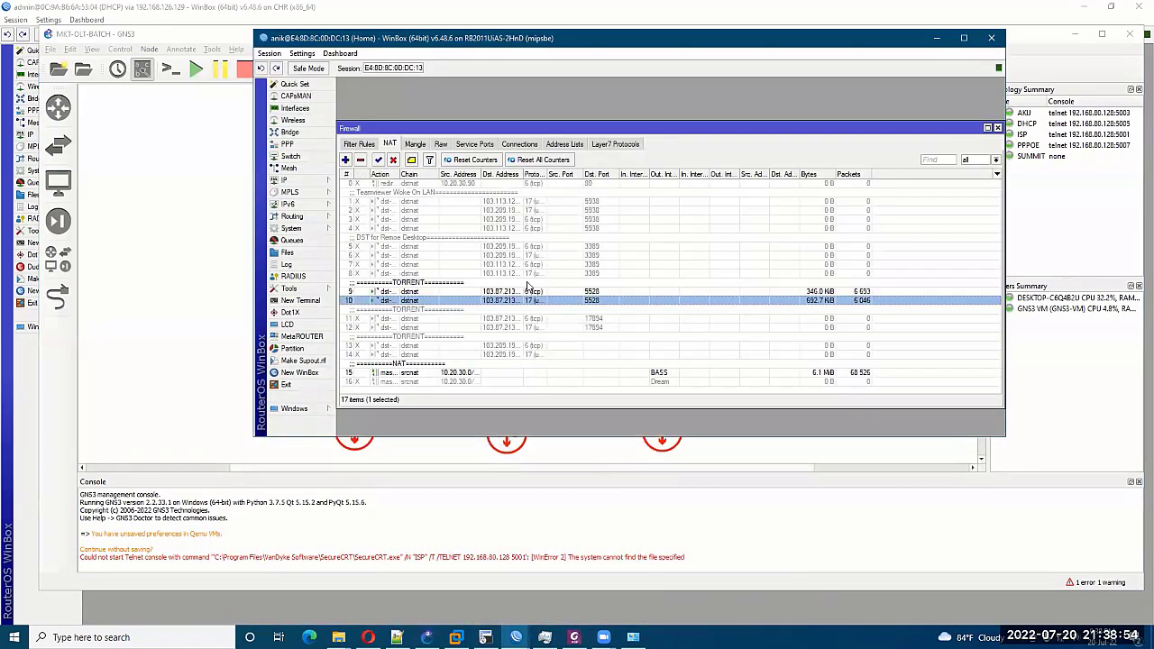
{"action": "left_click", "coordinate": [516, 637]}
{"action": "left_click", "coordinate": [322, 581]}
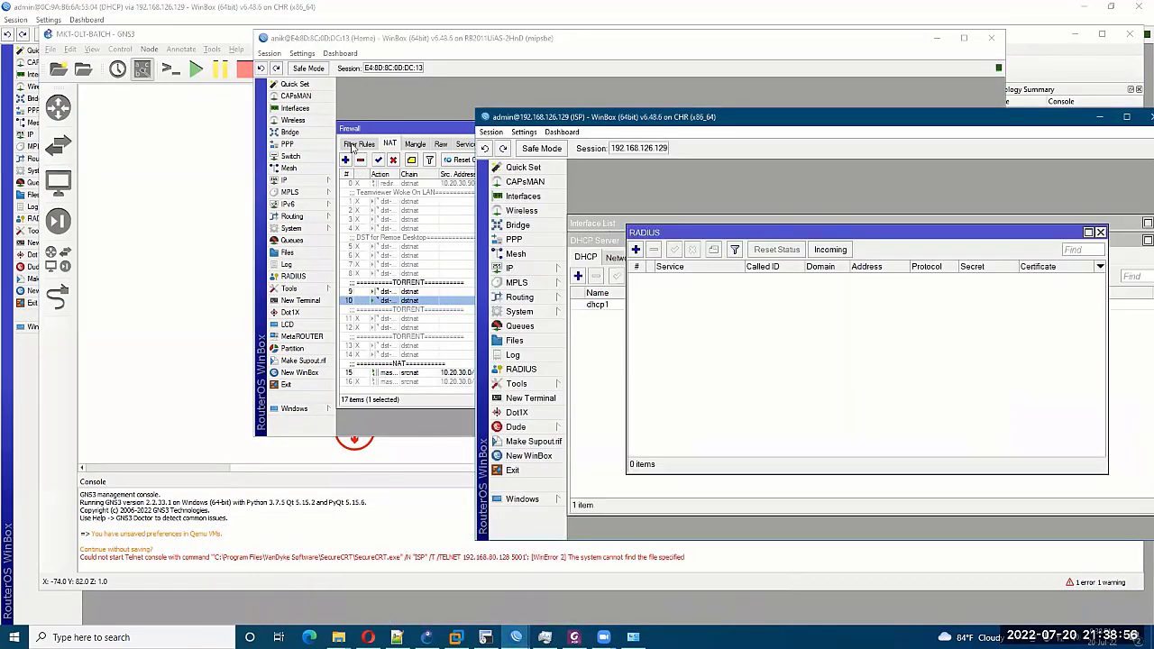
{"action": "left_click", "coordinate": [295, 108]}
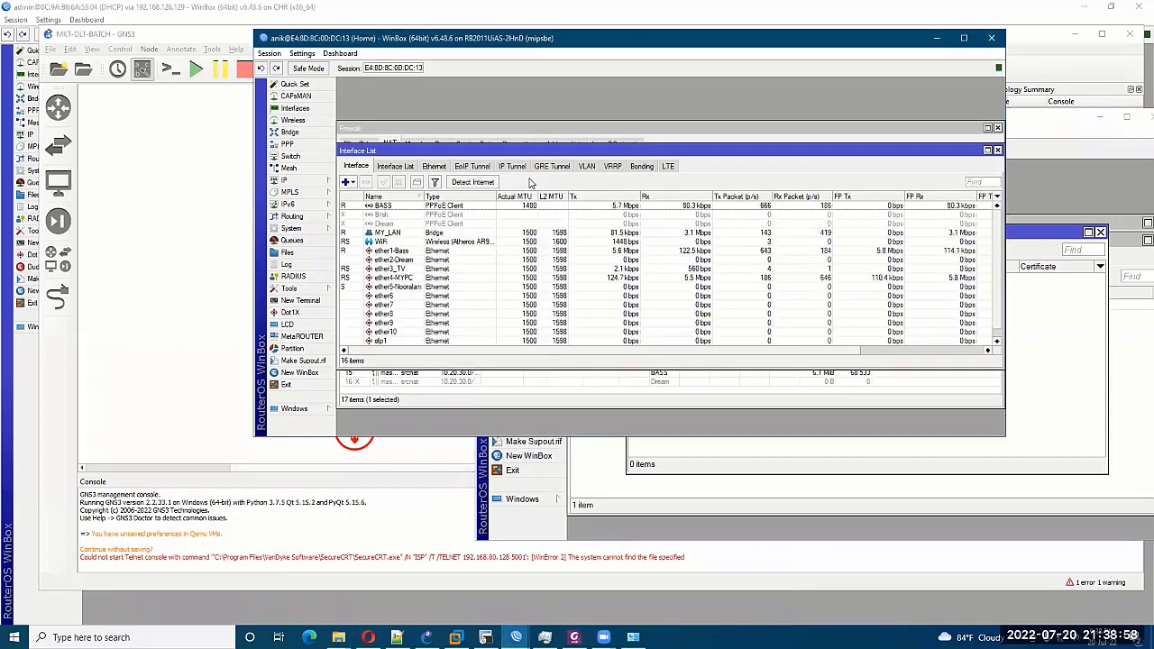
Close the ISP router's WinBox session and disconnect the WinBox login window from the RoMON agent.
{"action": "left_click", "coordinate": [516, 636]}
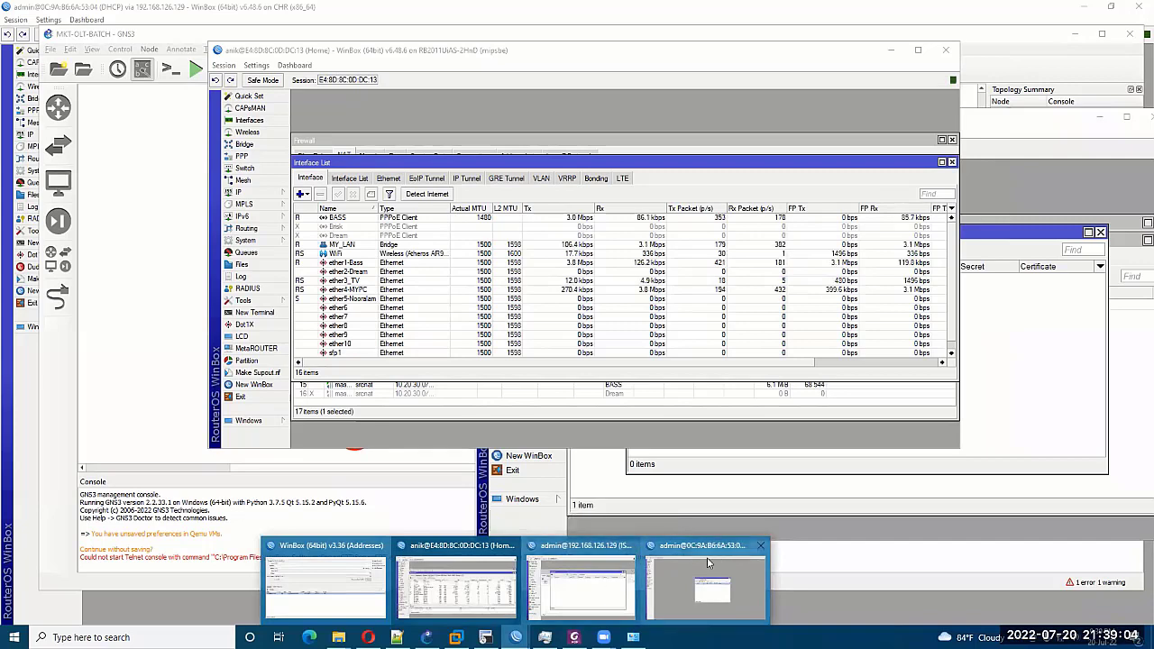
{"action": "left_click", "coordinate": [634, 546]}
{"action": "left_click", "coordinate": [388, 586]}
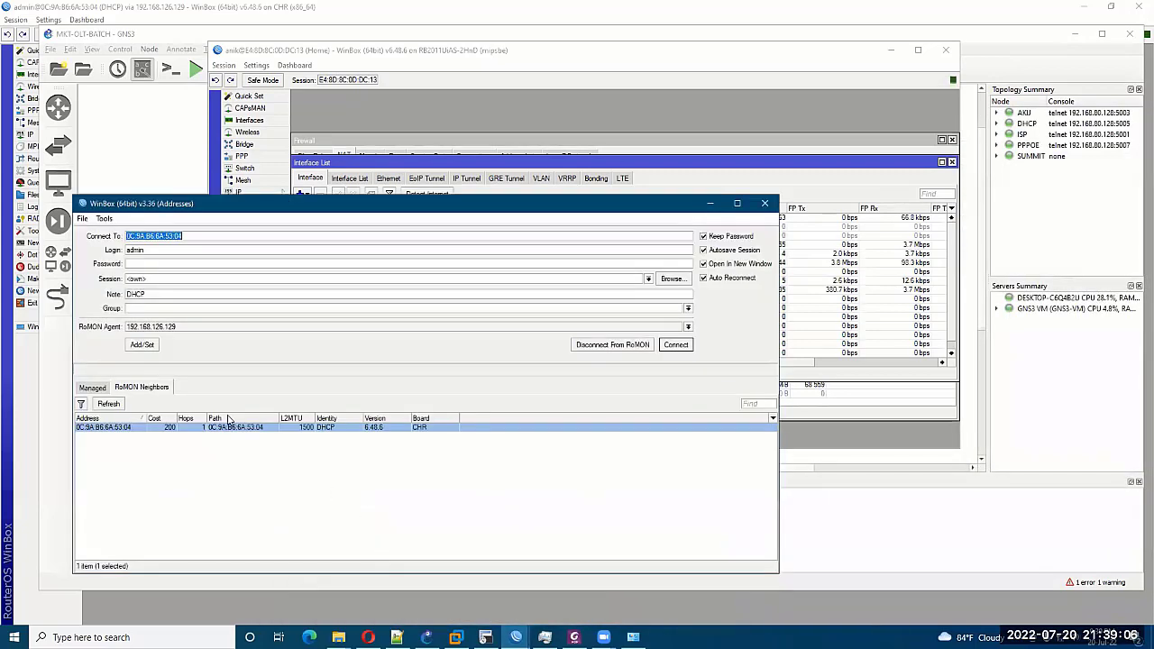
{"action": "left_click", "coordinate": [612, 346]}
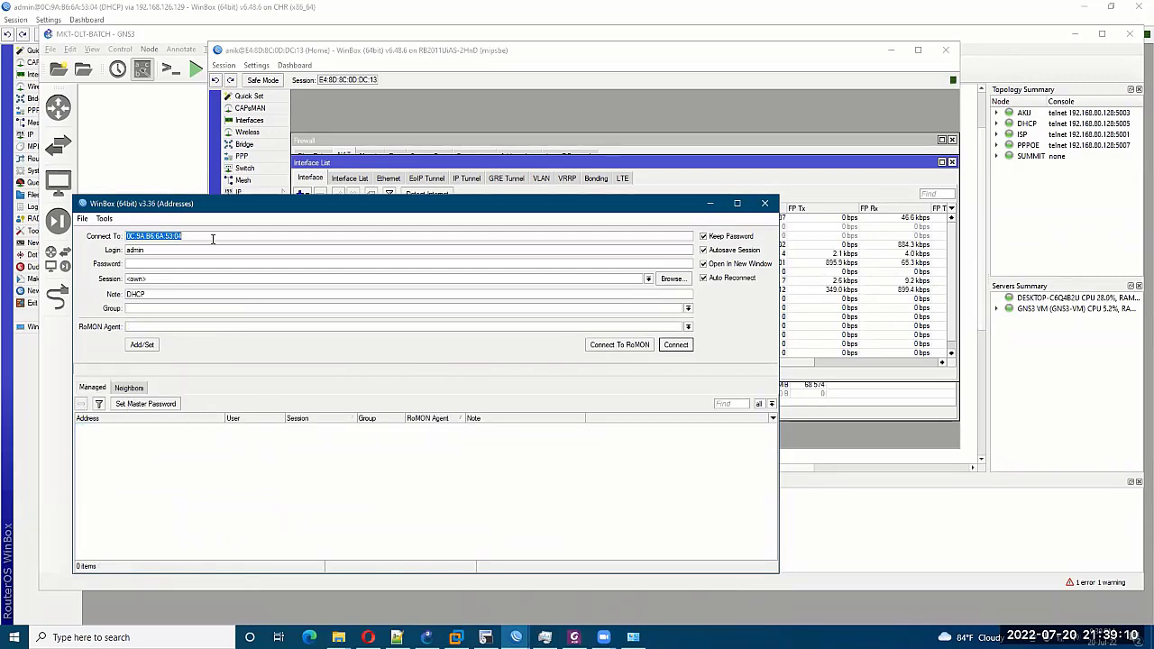
Copy the ISP router's address from its SecureCRT console and connect WinBox directly to 192.168.126.129.
{"action": "left_click", "coordinate": [485, 637]}
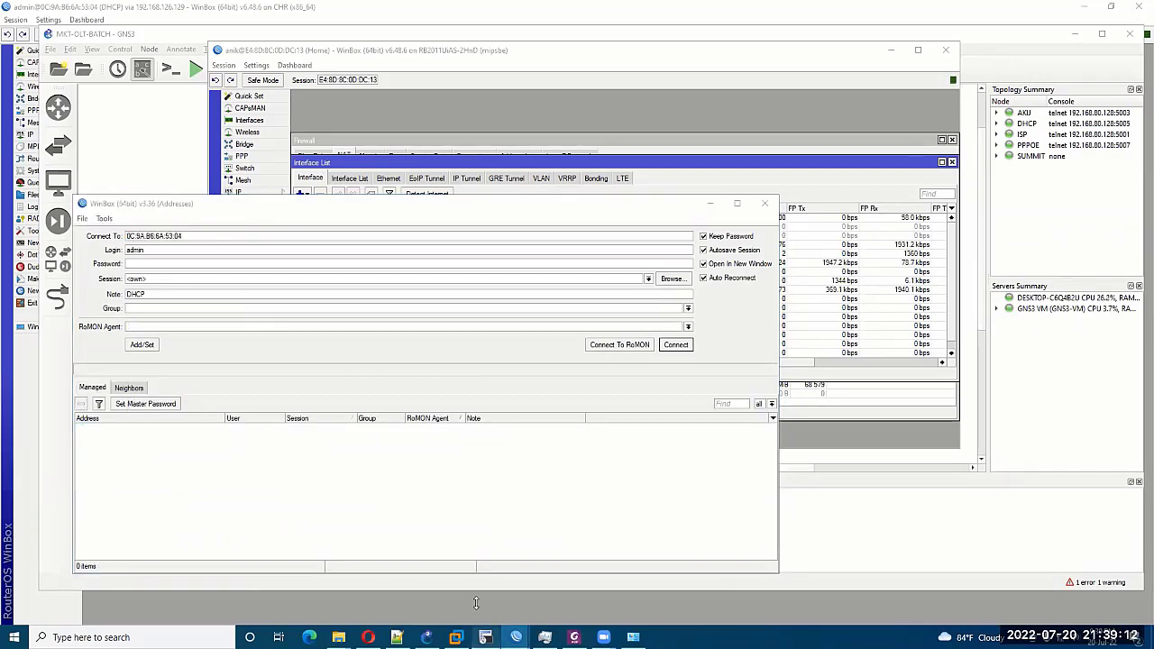
{"action": "left_click", "coordinate": [200, 151]}
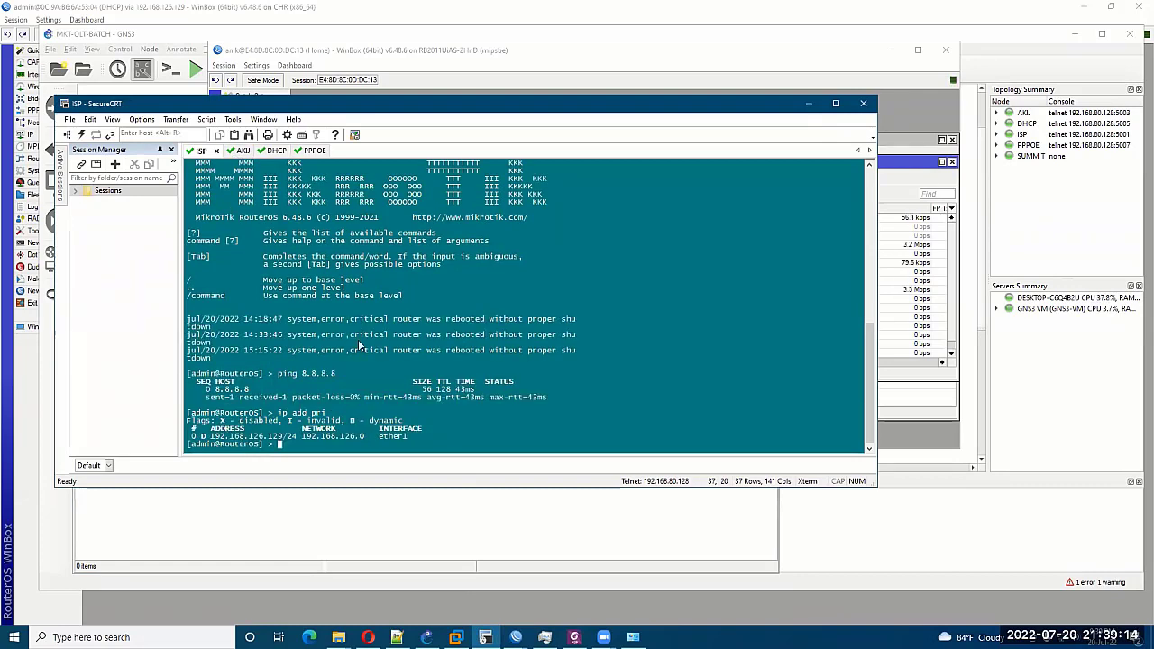
{"action": "left_click_drag", "start_coordinate": [211, 438], "coordinate": [283, 439]}
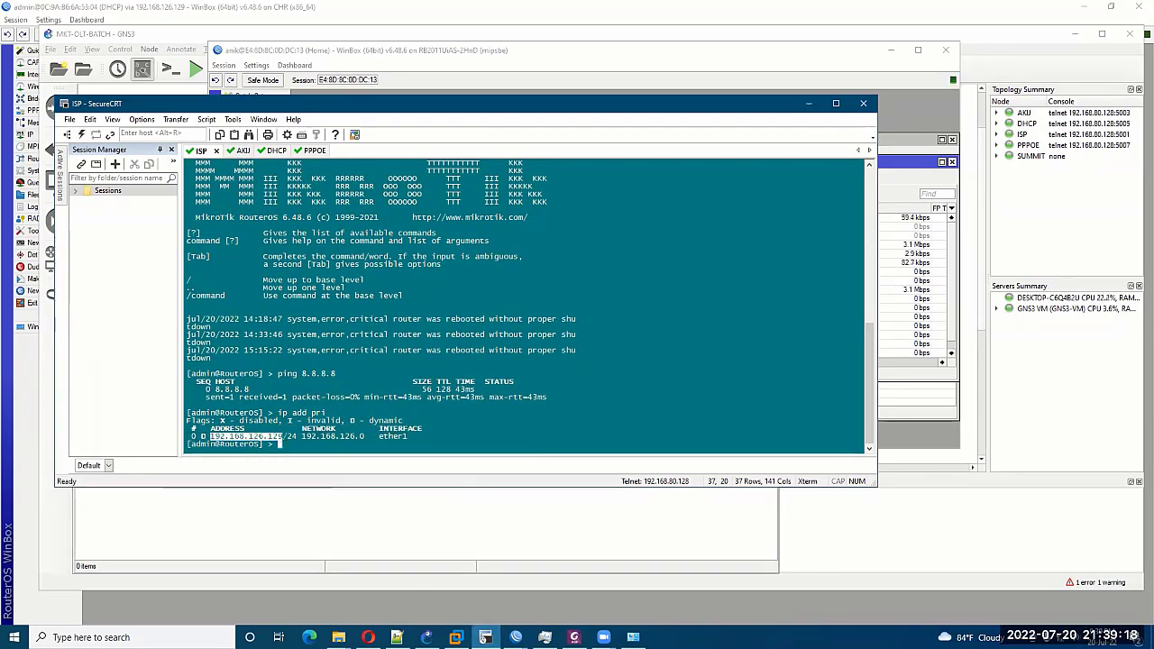
{"action": "left_click", "coordinate": [507, 624]}
{"action": "left_click", "coordinate": [646, 585]}
{"action": "type", "text": "192.168.126.129"}
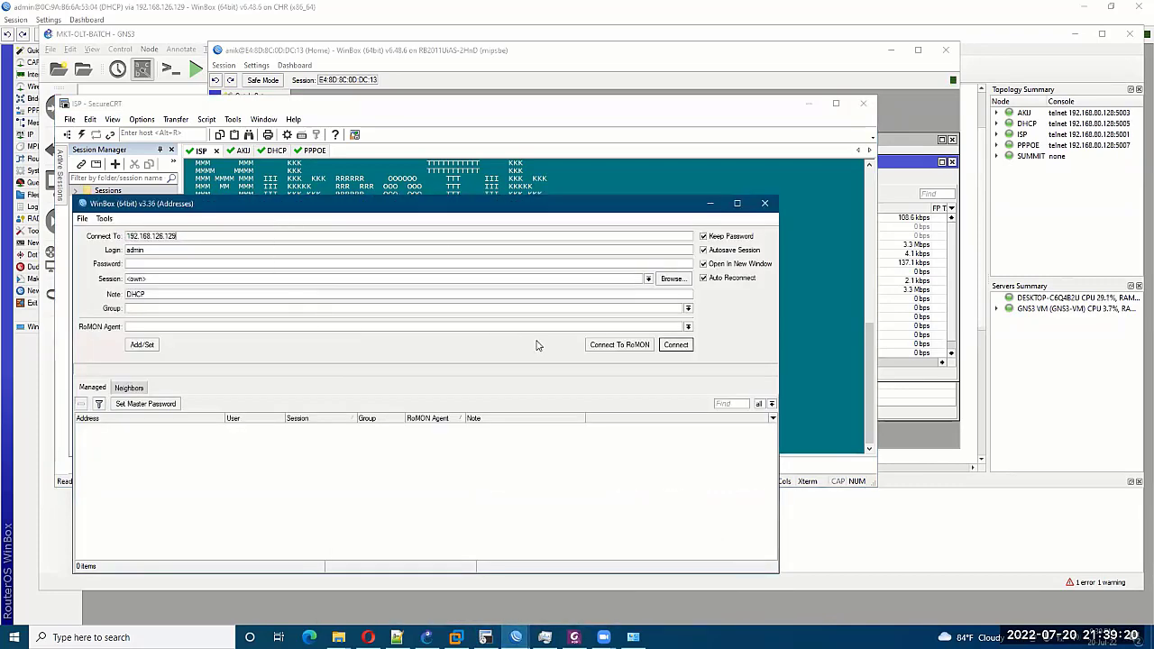
{"action": "left_click", "coordinate": [676, 348]}
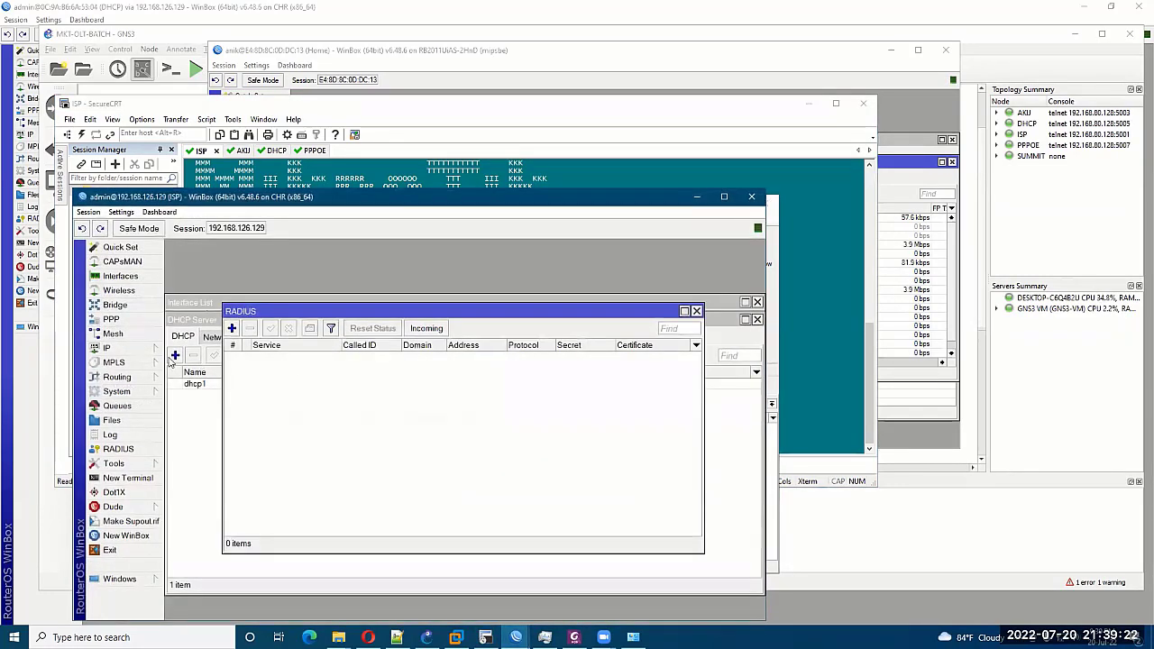
Open the ISP router's interface list and check the traffic on ether4-DHCP.
{"action": "left_click", "coordinate": [119, 276]}
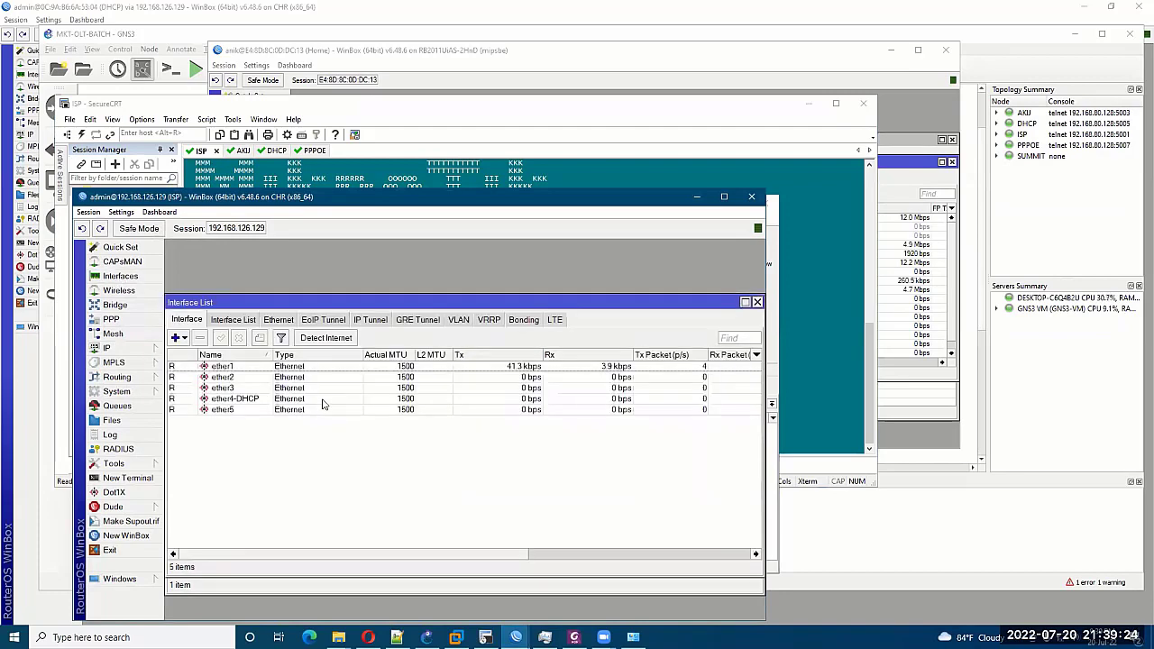
{"action": "left_click", "coordinate": [257, 403]}
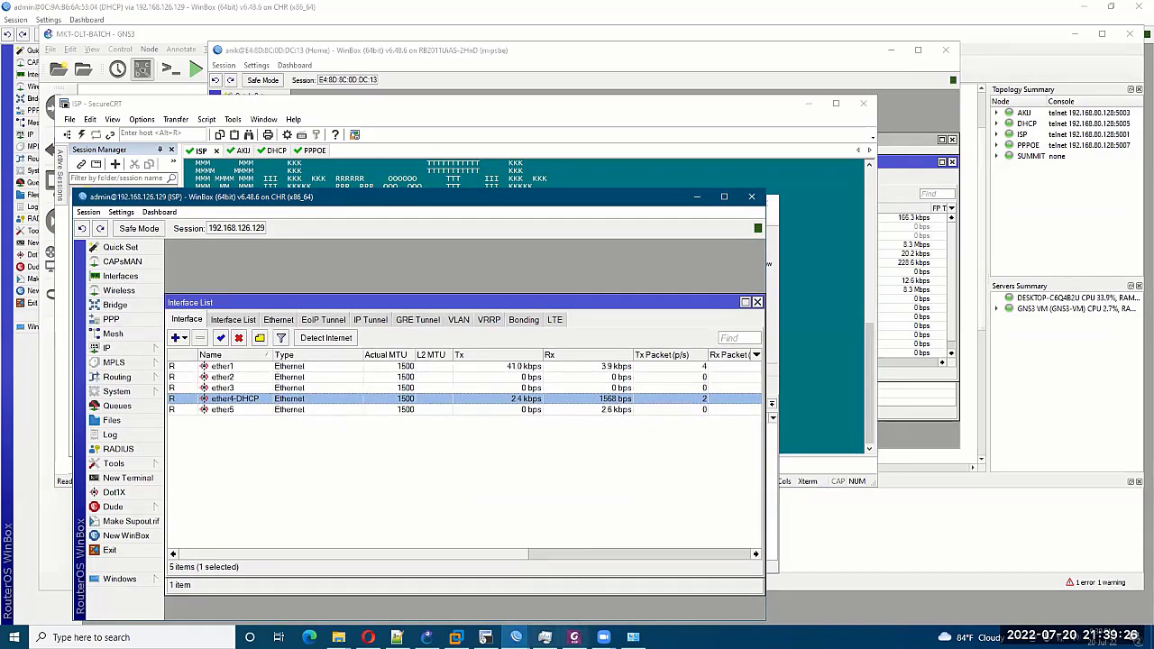
{"action": "mouse_move", "coordinate": [574, 619]}
{"action": "left_click", "coordinate": [516, 399]}
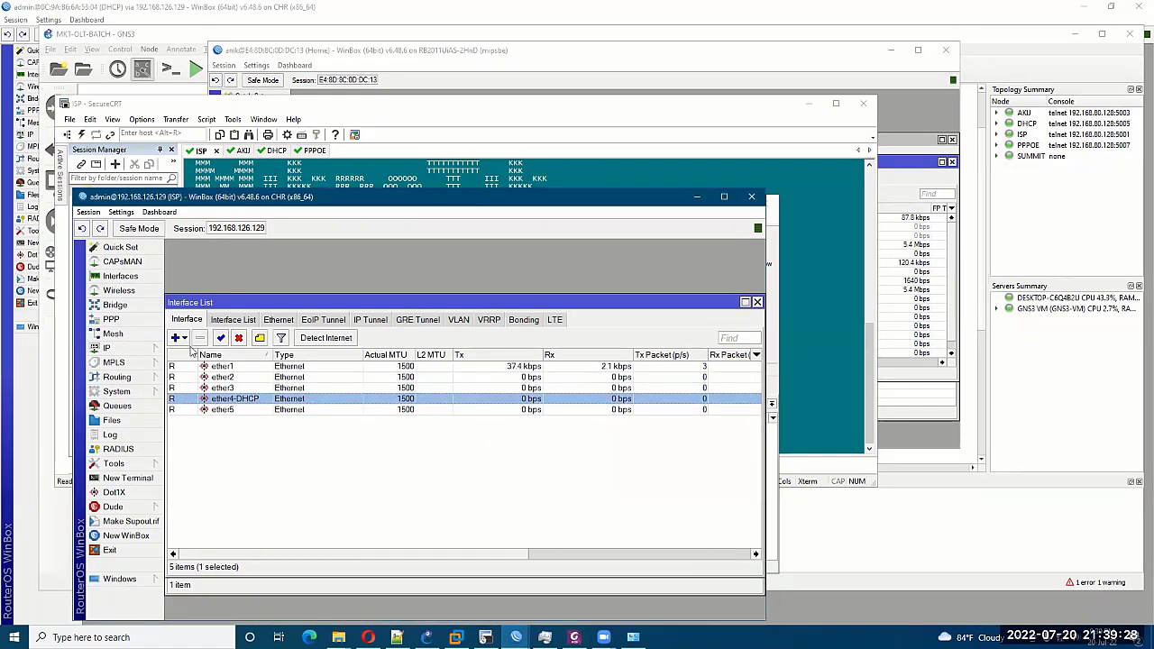
Open the ISP router's DHCP client list, widen the IP Address column to read it fully, and move the ISP window aside.
{"action": "left_click", "coordinate": [142, 351]}
{"action": "left_click", "coordinate": [228, 352]}
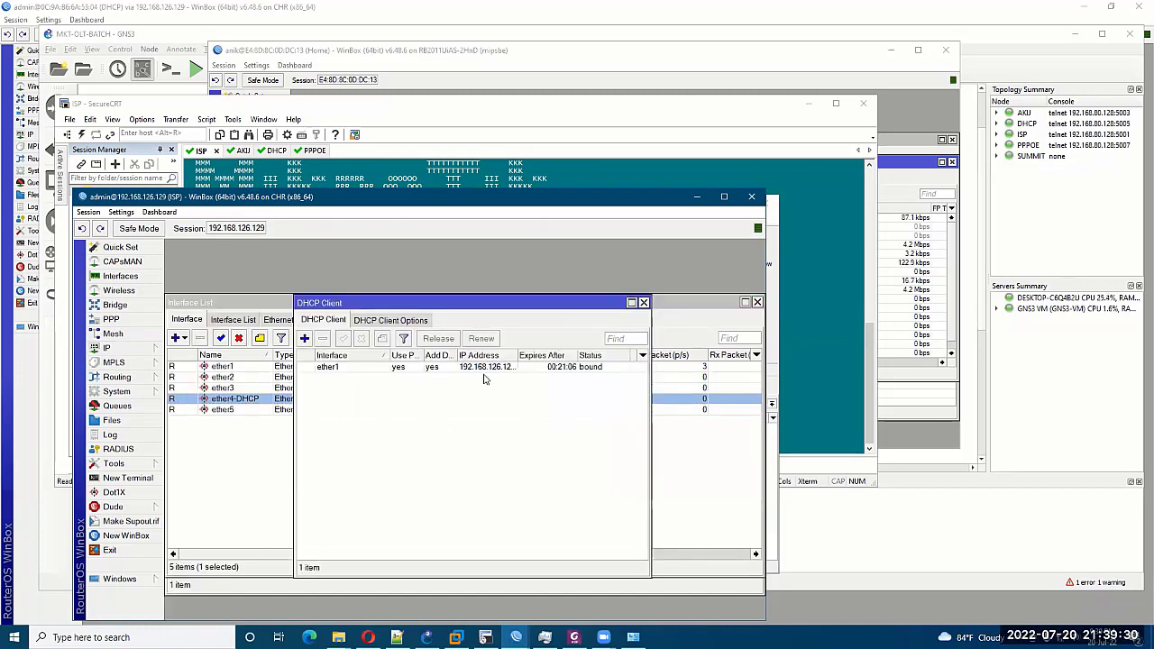
{"action": "left_click", "coordinate": [511, 371]}
{"action": "left_click_drag", "start_coordinate": [517, 355], "coordinate": [538, 356]}
{"action": "left_click_drag", "start_coordinate": [408, 199], "coordinate": [726, 252]}
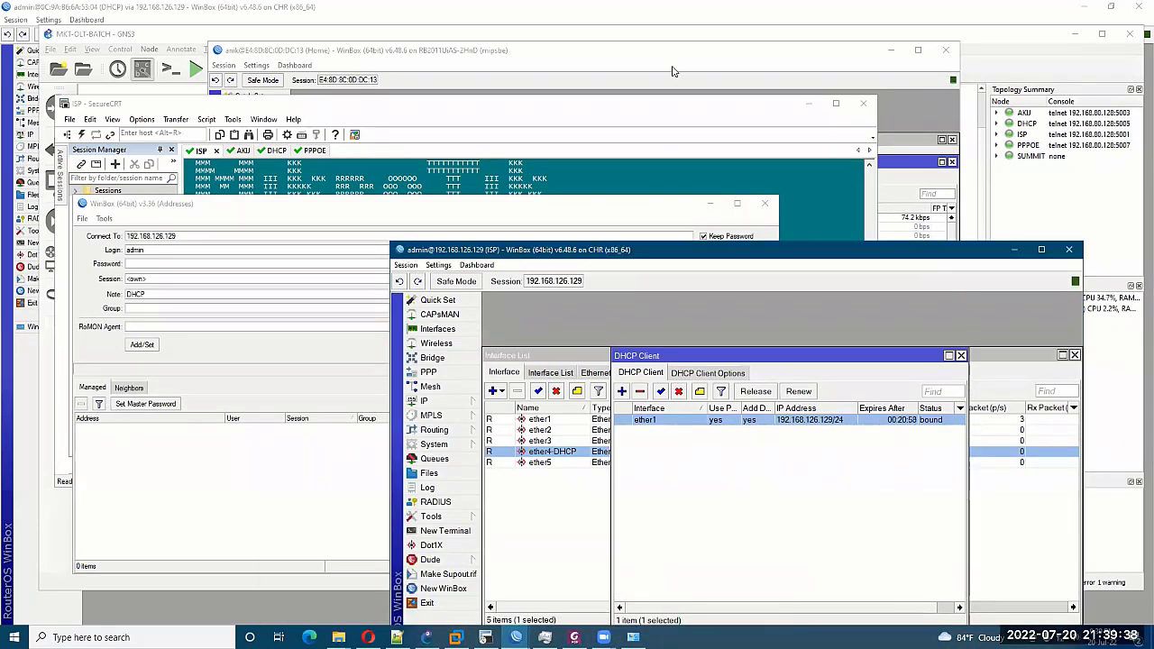
Return to the ISP router's WinBox session and ping 8.8.8.8 from a new terminal, stopping after a couple of replies.
{"action": "left_click", "coordinate": [588, 629]}
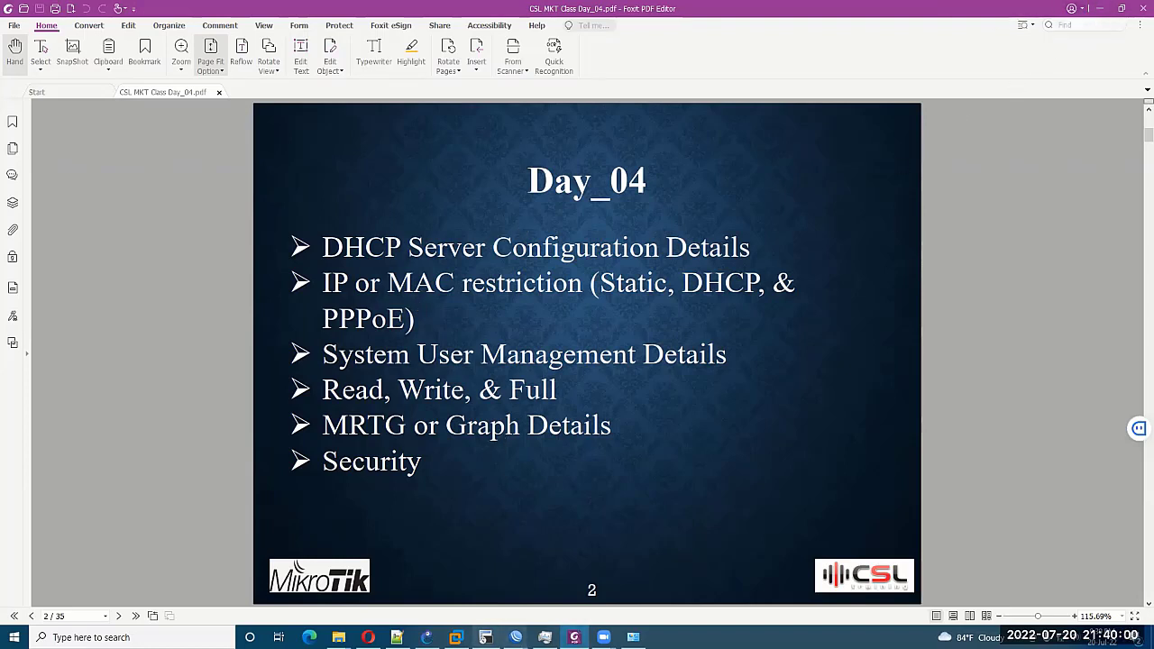
{"action": "left_click", "coordinate": [714, 582]}
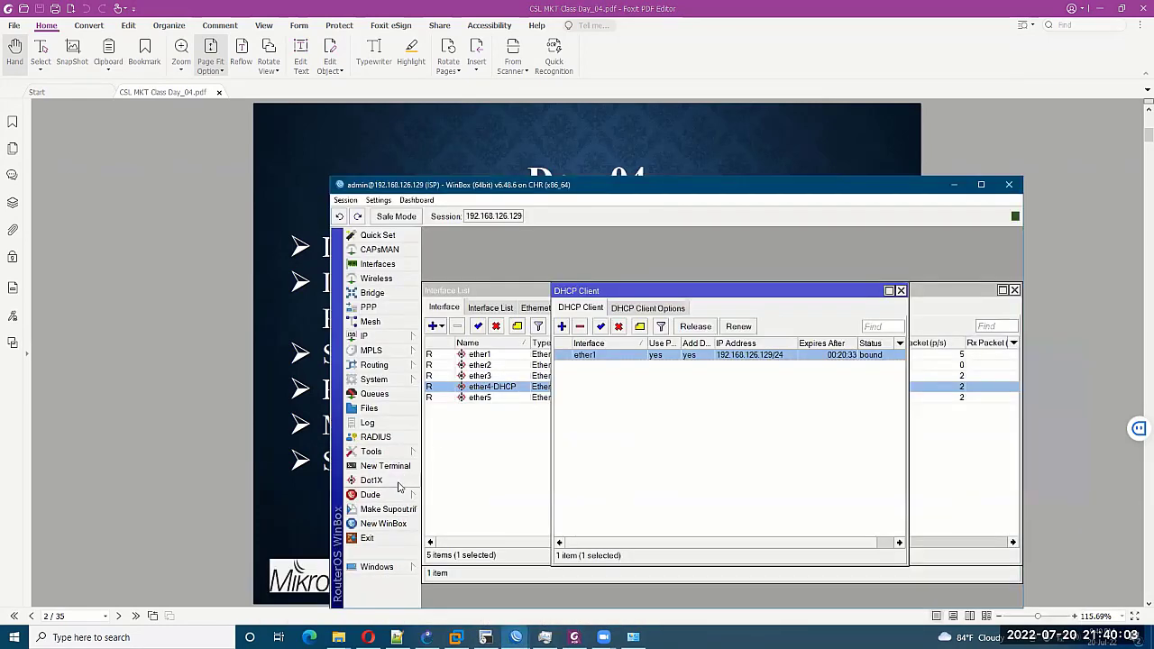
{"action": "left_click", "coordinate": [388, 465]}
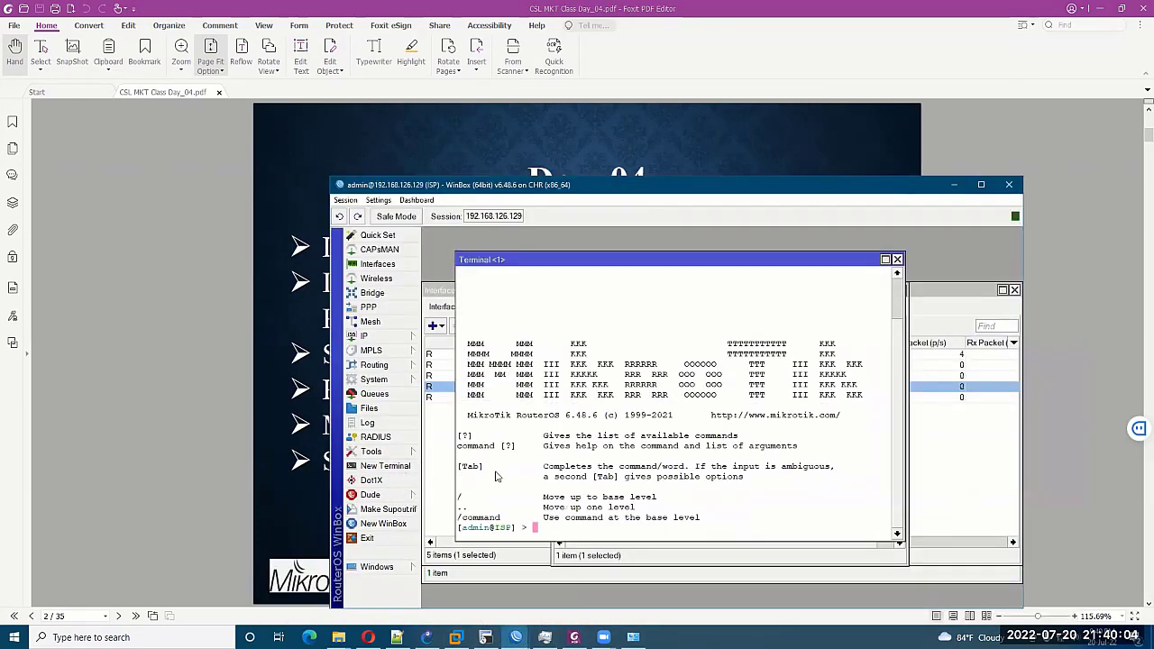
{"action": "type", "text": "ping 8.8.8.8"}
{"action": "key", "text": "Return"}
{"action": "key", "text": "ctrl+c"}
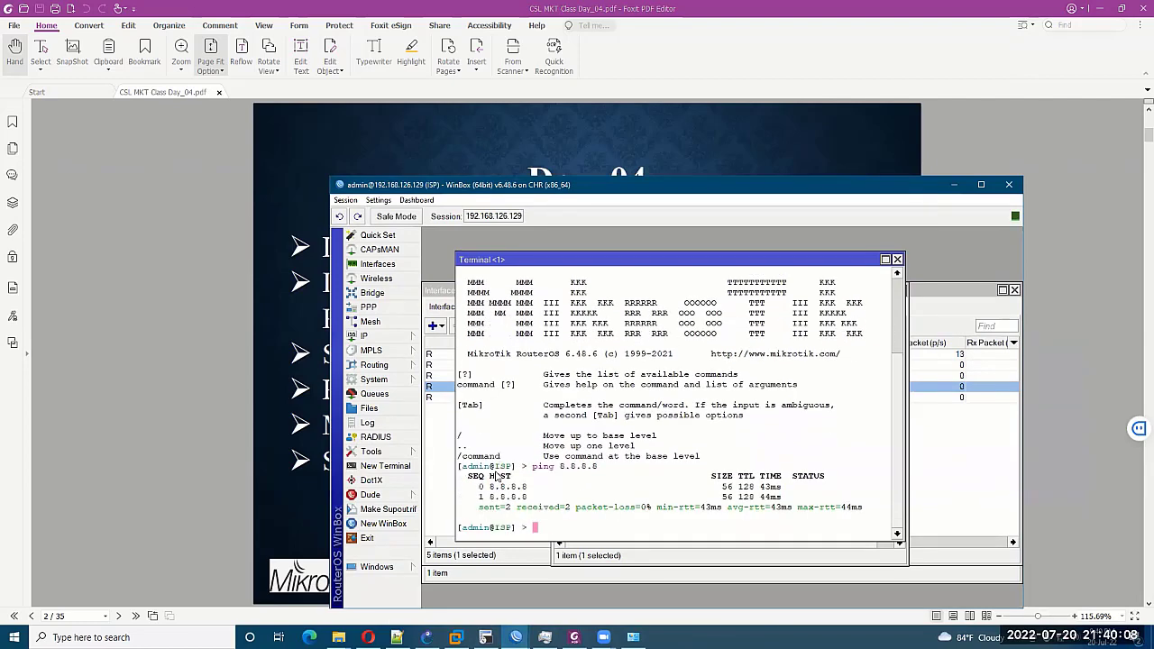
Open the ISP router's ARP list and inspect the entries for 192.168.126.1 and 192.168.126.2.
{"action": "left_click", "coordinate": [399, 341]}
{"action": "left_click", "coordinate": [455, 270]}
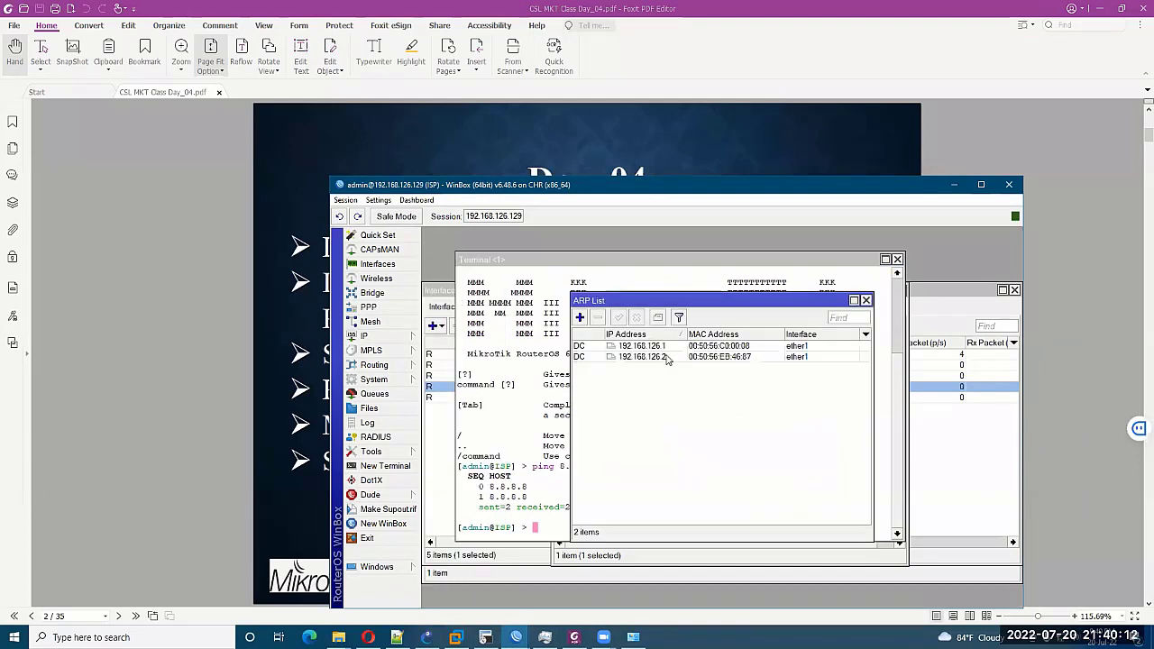
{"action": "left_click", "coordinate": [668, 350]}
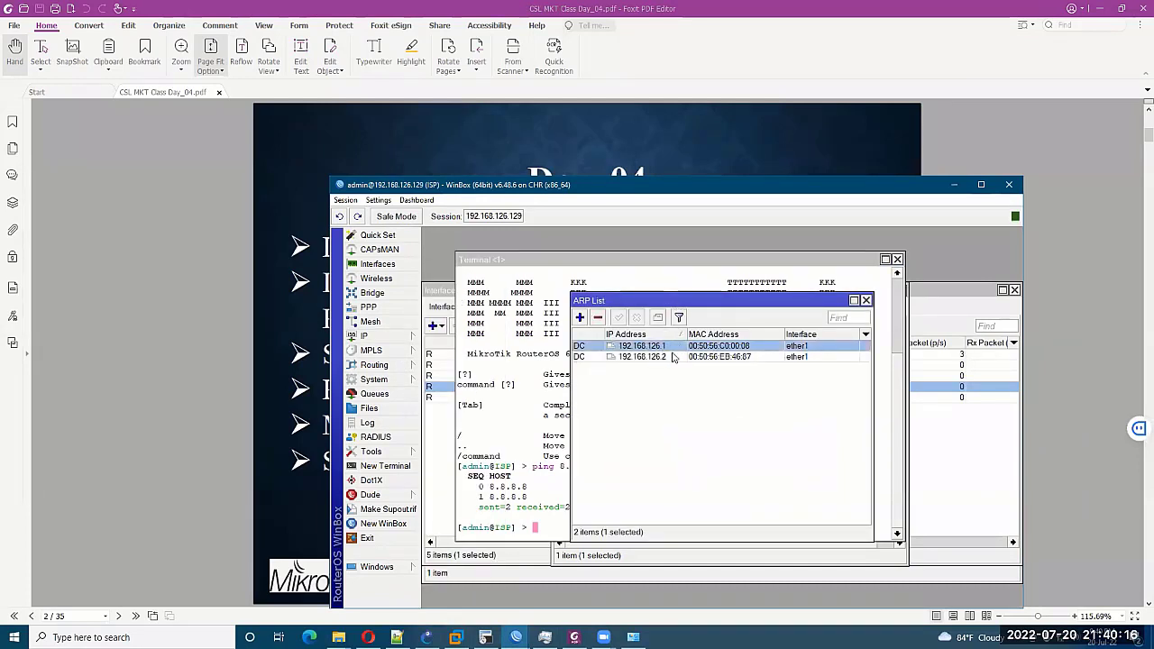
{"action": "left_click", "coordinate": [666, 362]}
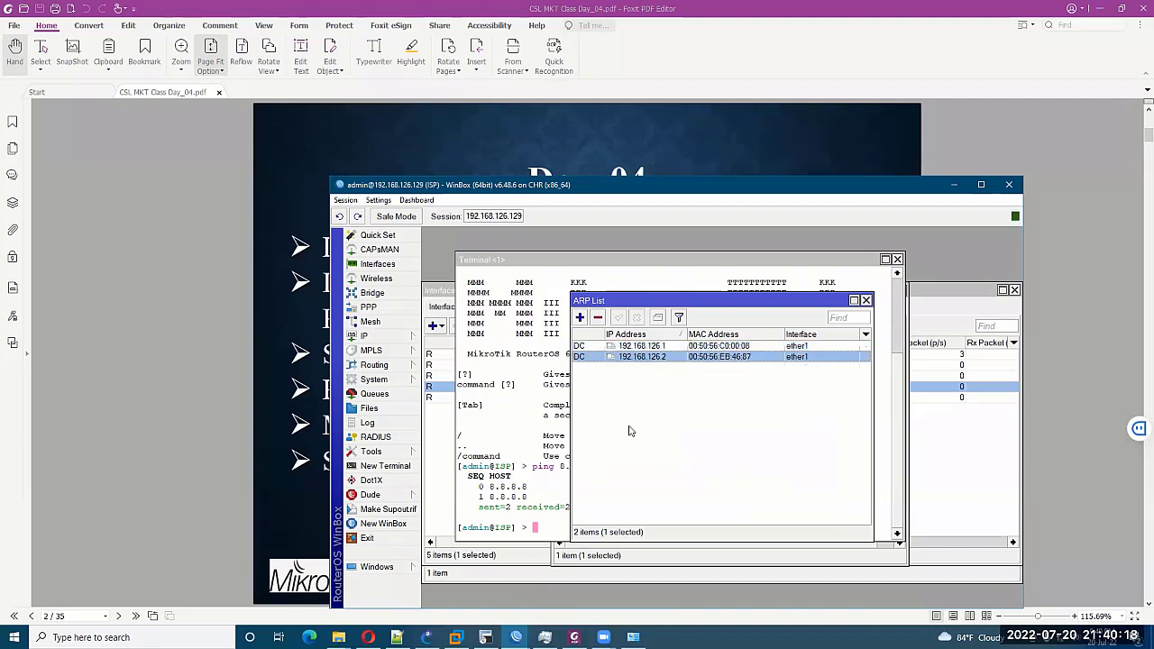
Check the DHCP router's DHCP client list, and return to the ISP router's ARP list to view it again.
{"action": "left_click", "coordinate": [515, 637]}
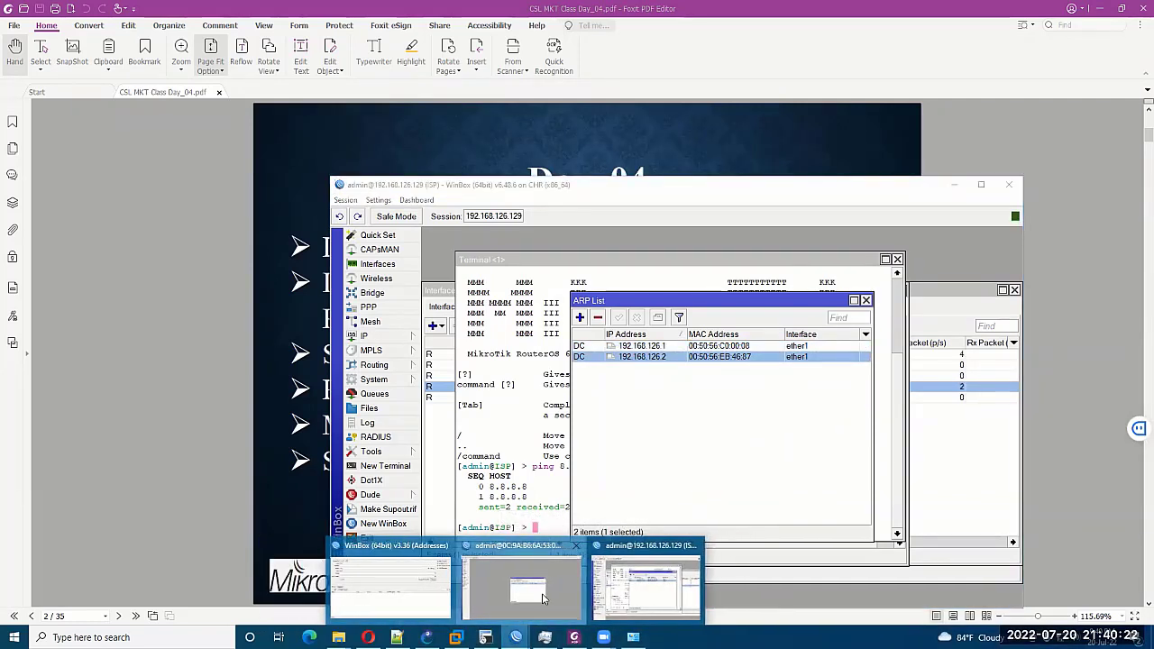
{"action": "left_click", "coordinate": [541, 568]}
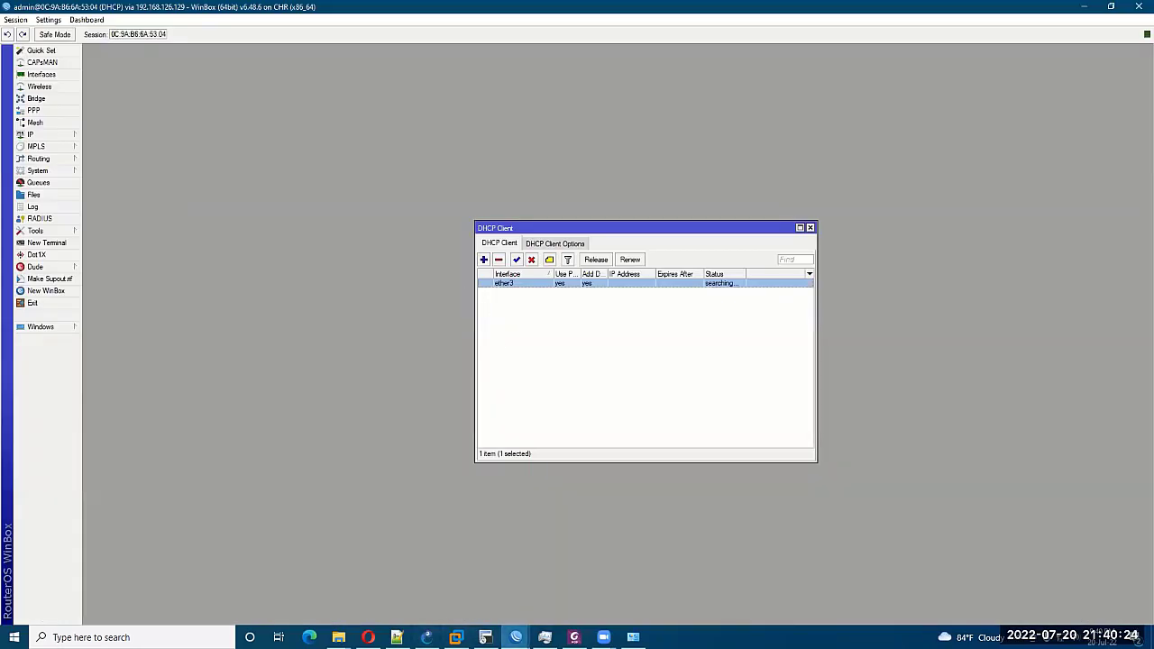
{"action": "left_click", "coordinate": [516, 638]}
{"action": "left_click", "coordinate": [649, 577]}
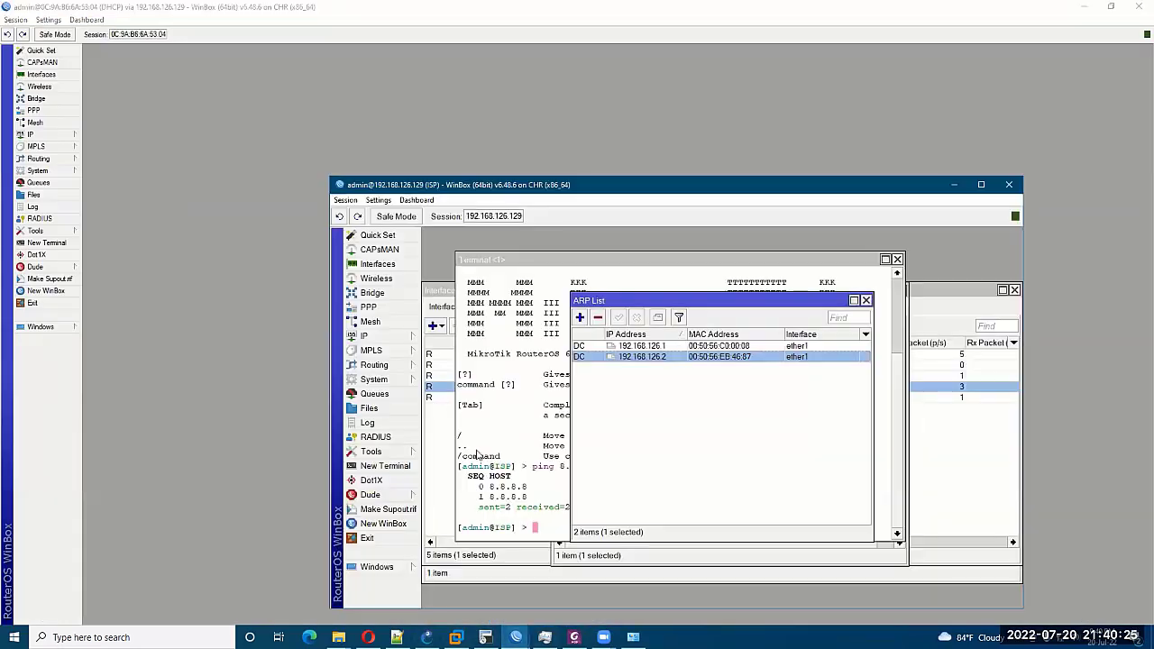
{"action": "left_click", "coordinate": [379, 335]}
{"action": "left_click", "coordinate": [456, 268]}
{"action": "left_click_drag", "start_coordinate": [682, 300], "coordinate": [650, 308]}
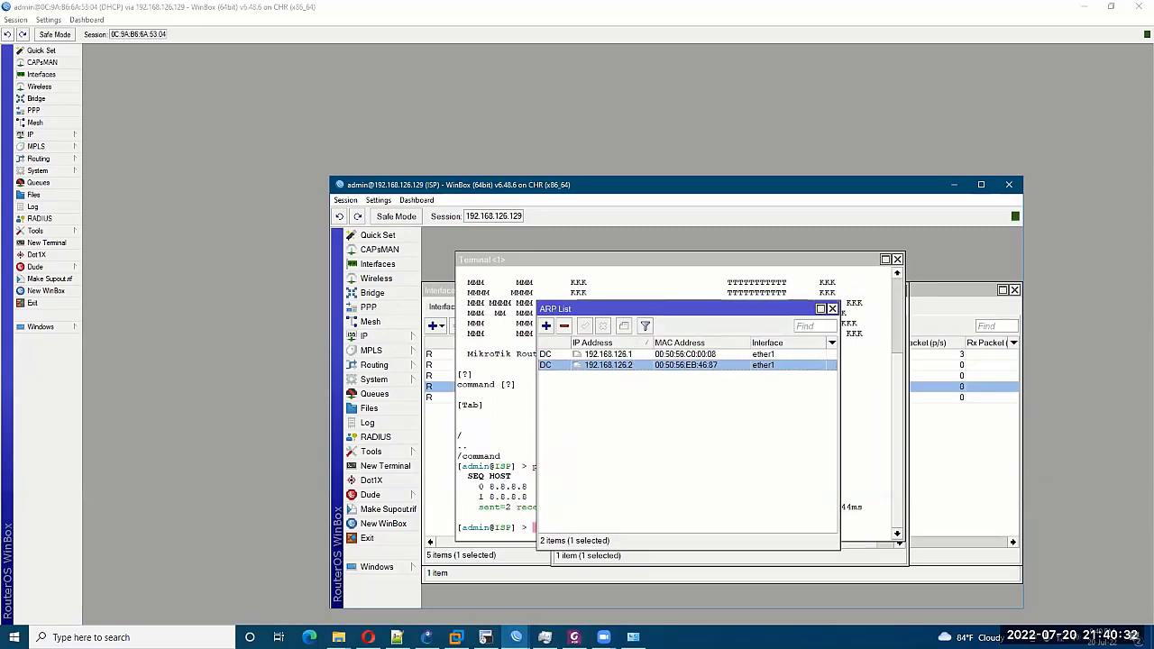
Open the IP address list on the DHCP router and arrange it beside the DHCP client window.
{"action": "mouse_move", "coordinate": [516, 636]}
{"action": "left_click", "coordinate": [645, 584]}
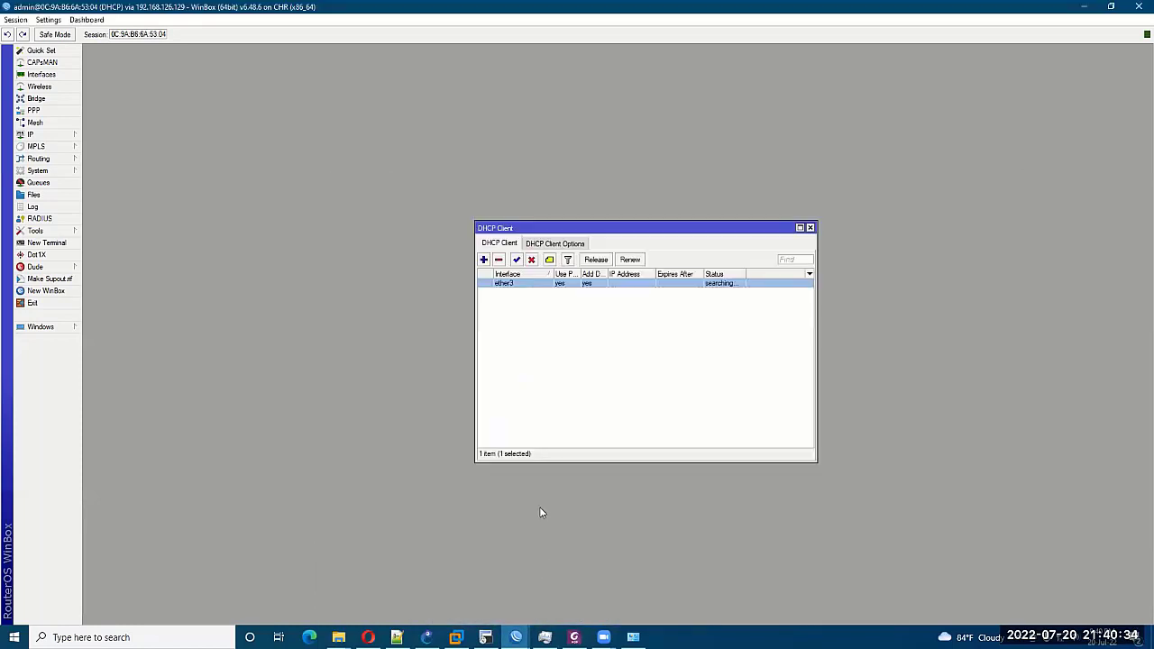
{"action": "left_click", "coordinate": [65, 138]}
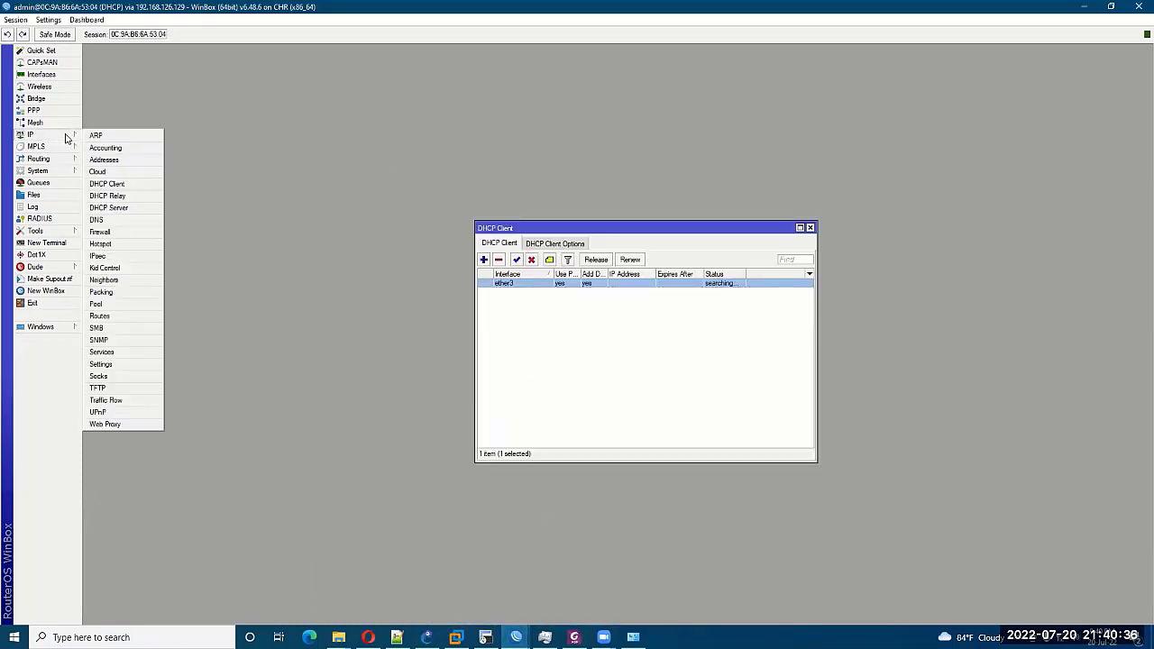
{"action": "left_click", "coordinate": [108, 159]}
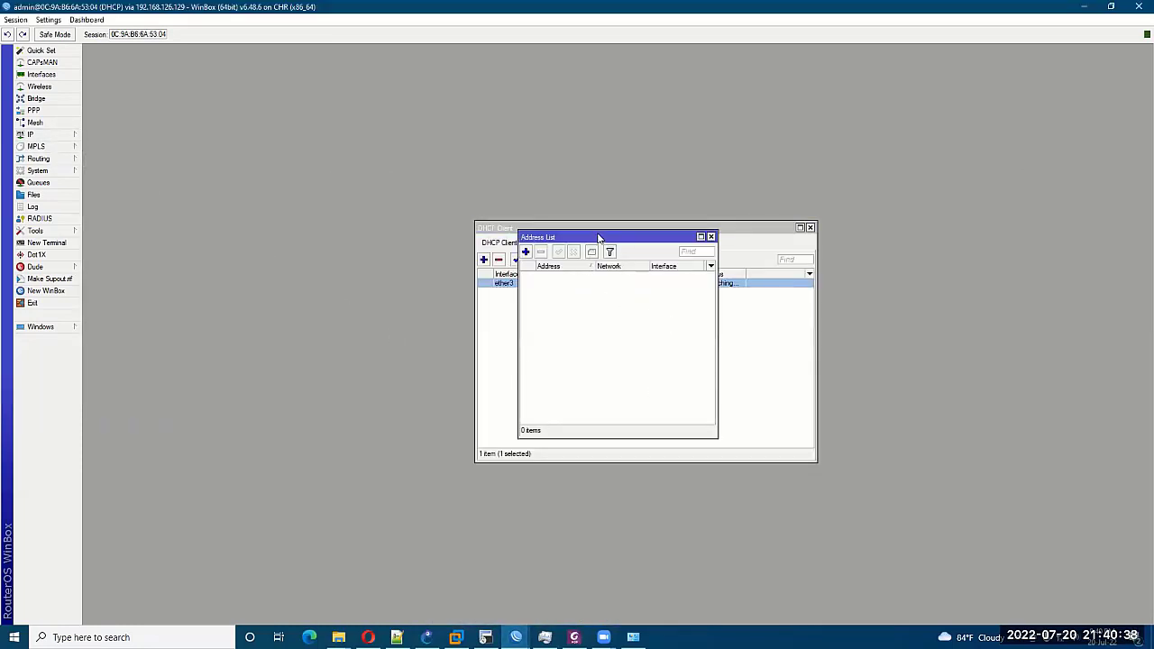
{"action": "left_click_drag", "start_coordinate": [598, 237], "coordinate": [925, 296]}
{"action": "left_click_drag", "start_coordinate": [669, 238], "coordinate": [569, 276]}
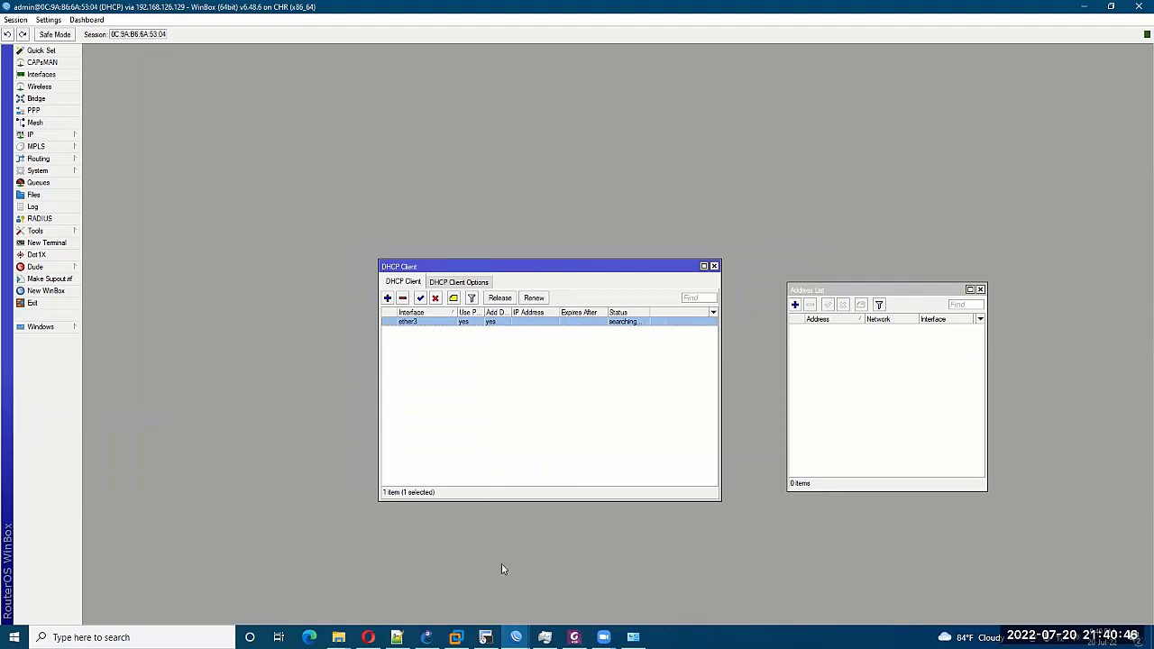
Review the ISP router's interface list and check the IP address assigned to ether4-DHCP in its address list.
{"action": "mouse_move", "coordinate": [516, 638]}
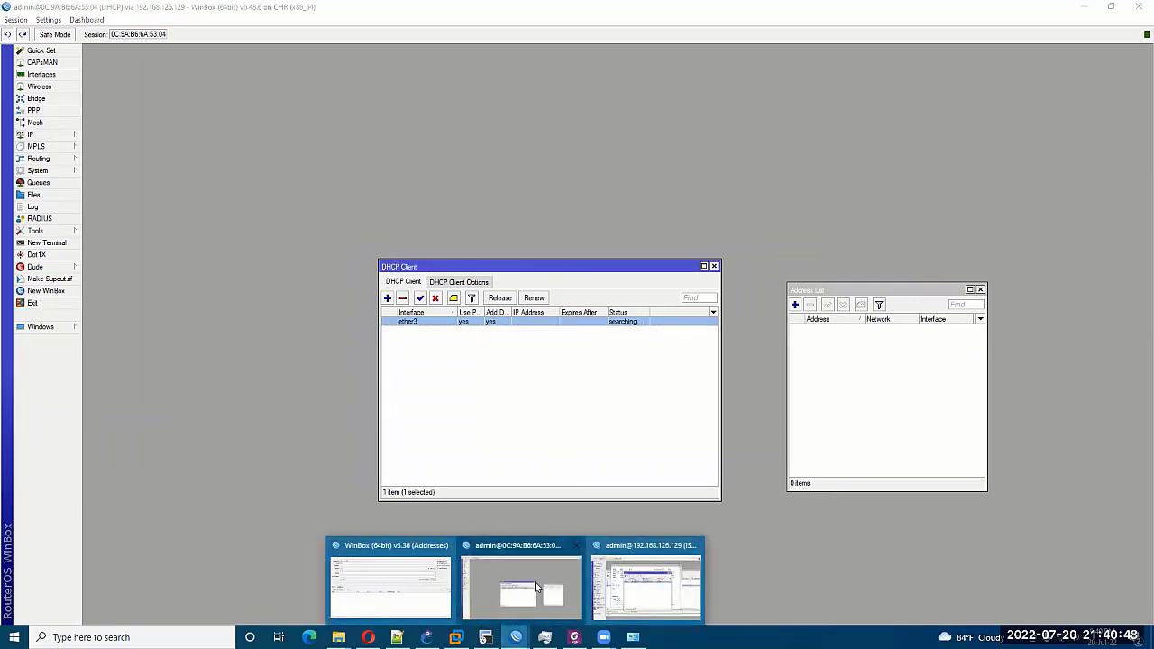
{"action": "left_click", "coordinate": [655, 596]}
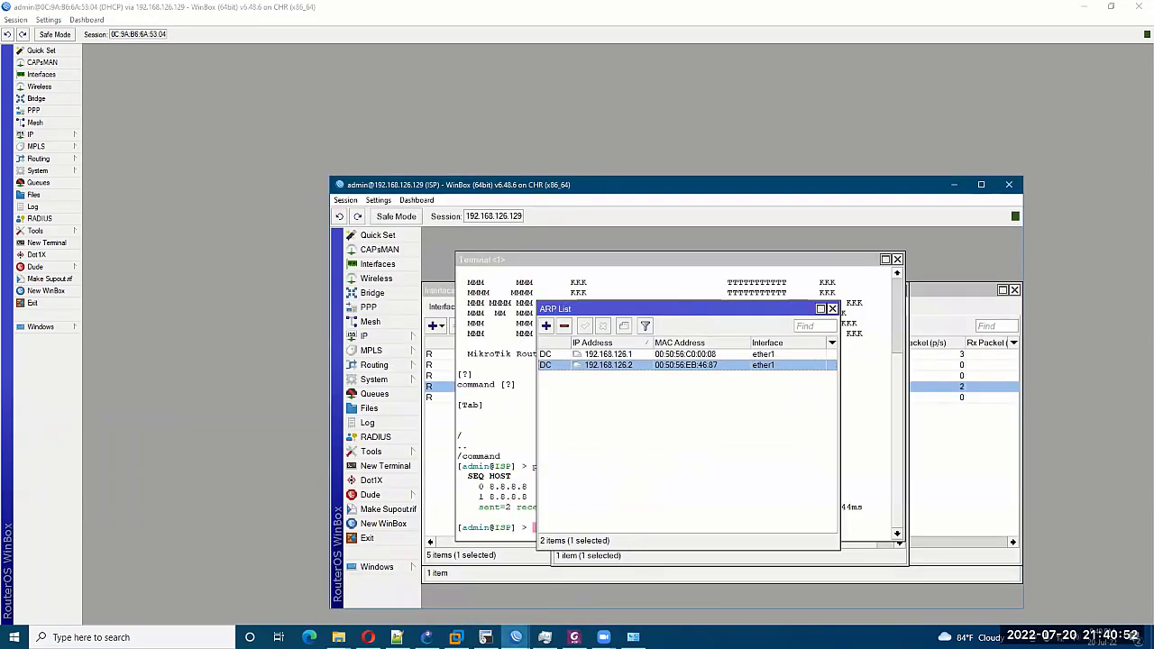
{"action": "left_click", "coordinate": [380, 264]}
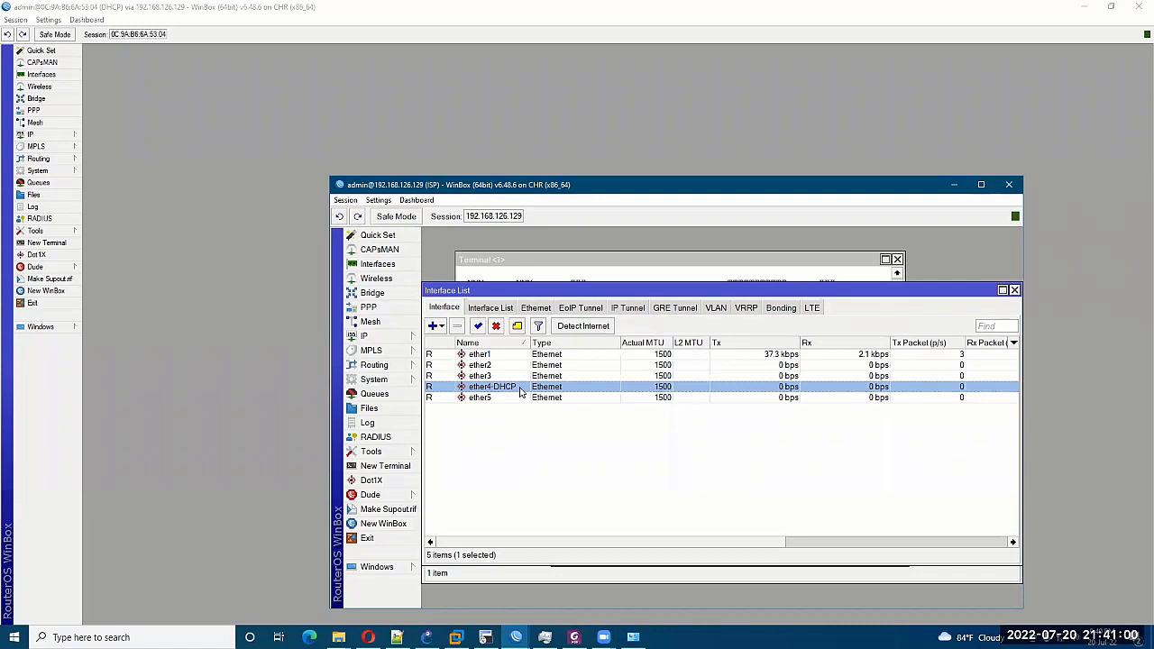
{"action": "left_click", "coordinate": [408, 337]}
{"action": "left_click", "coordinate": [449, 299]}
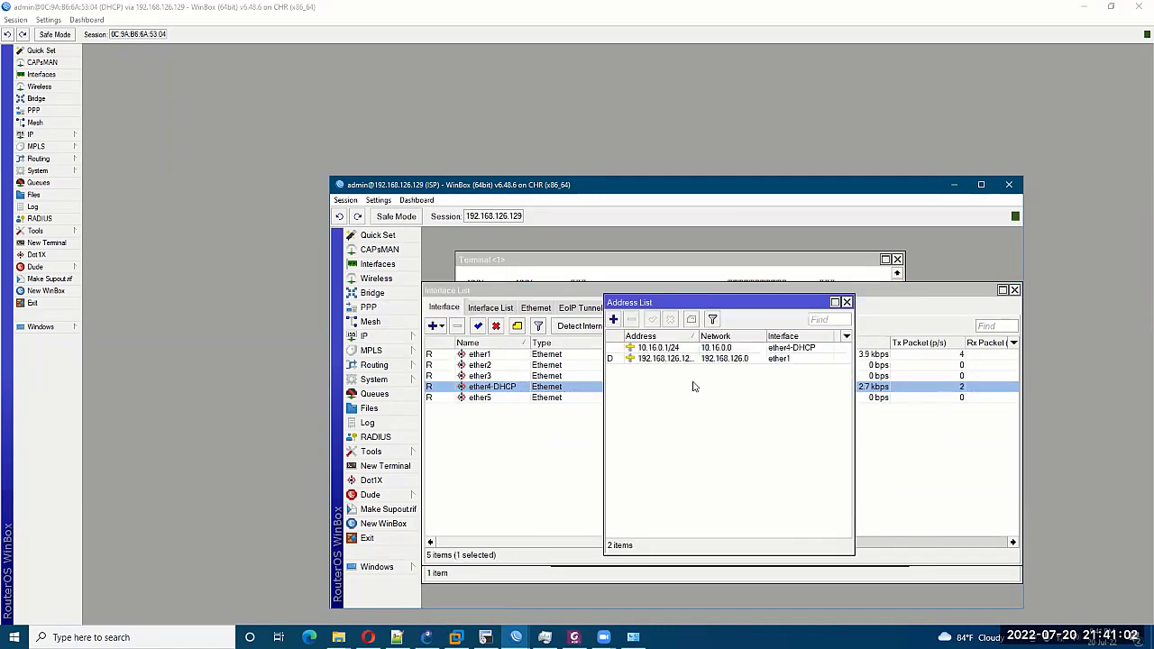
{"action": "left_click", "coordinate": [716, 350]}
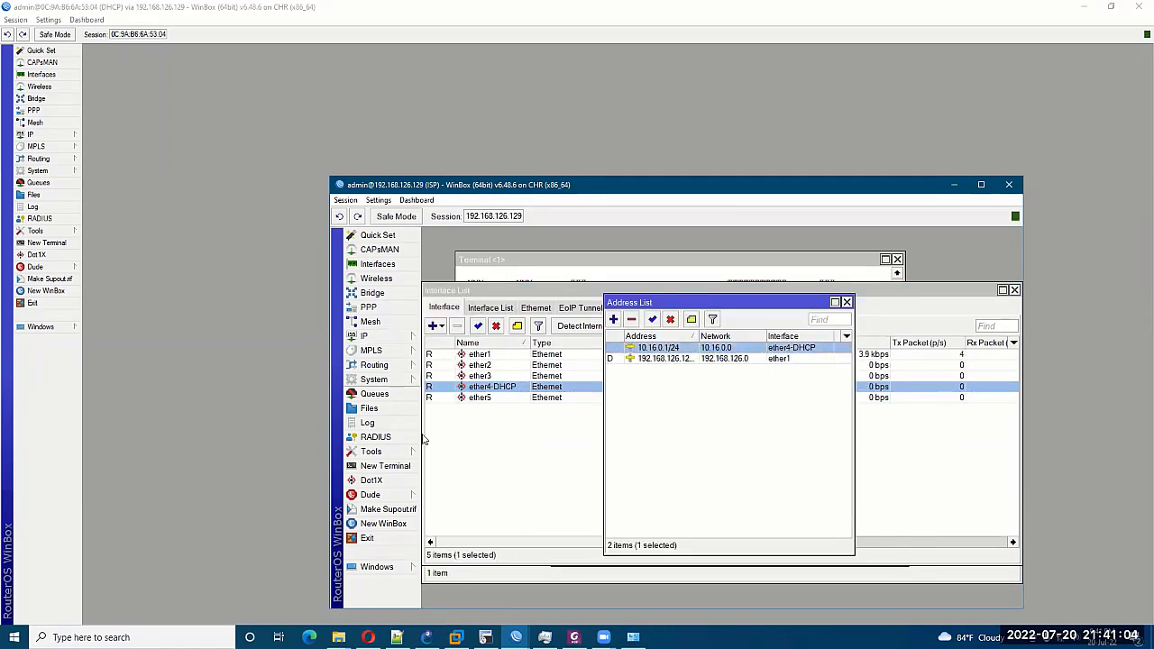
Review the ISP router's DHCP server dhcp1 along with its networks, leases and options, and close the DHCP server window.
{"action": "left_click", "coordinate": [396, 337]}
{"action": "left_click", "coordinate": [483, 358]}
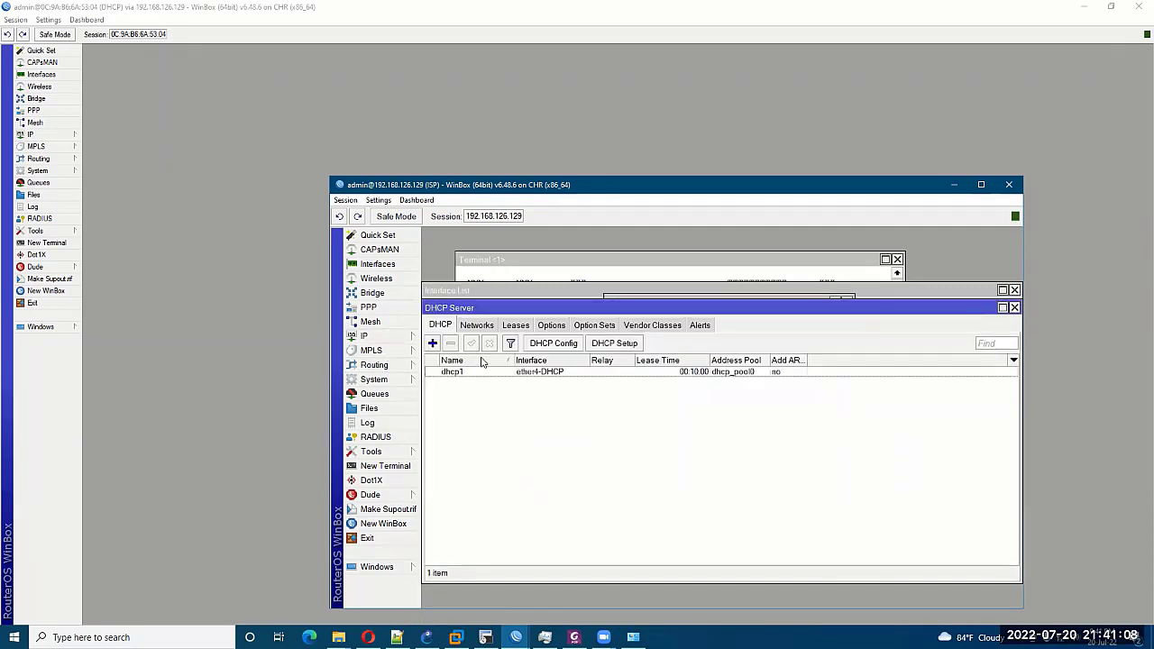
{"action": "left_click", "coordinate": [489, 371]}
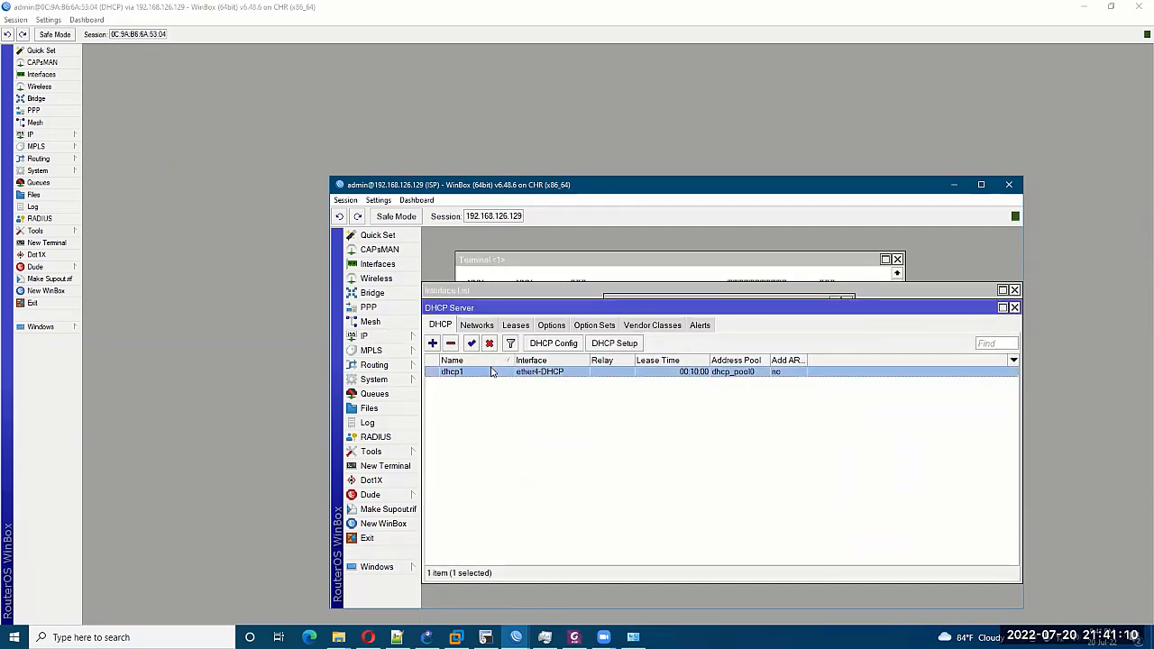
{"action": "left_click", "coordinate": [485, 326]}
{"action": "left_click", "coordinate": [514, 326]}
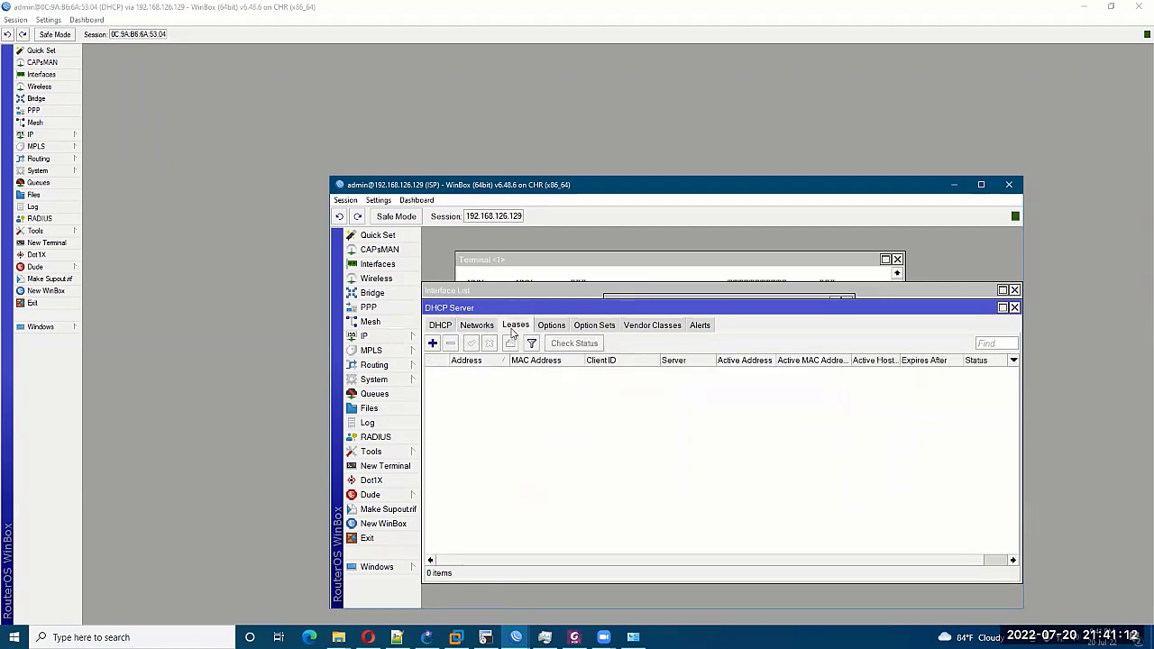
{"action": "left_click", "coordinate": [551, 326]}
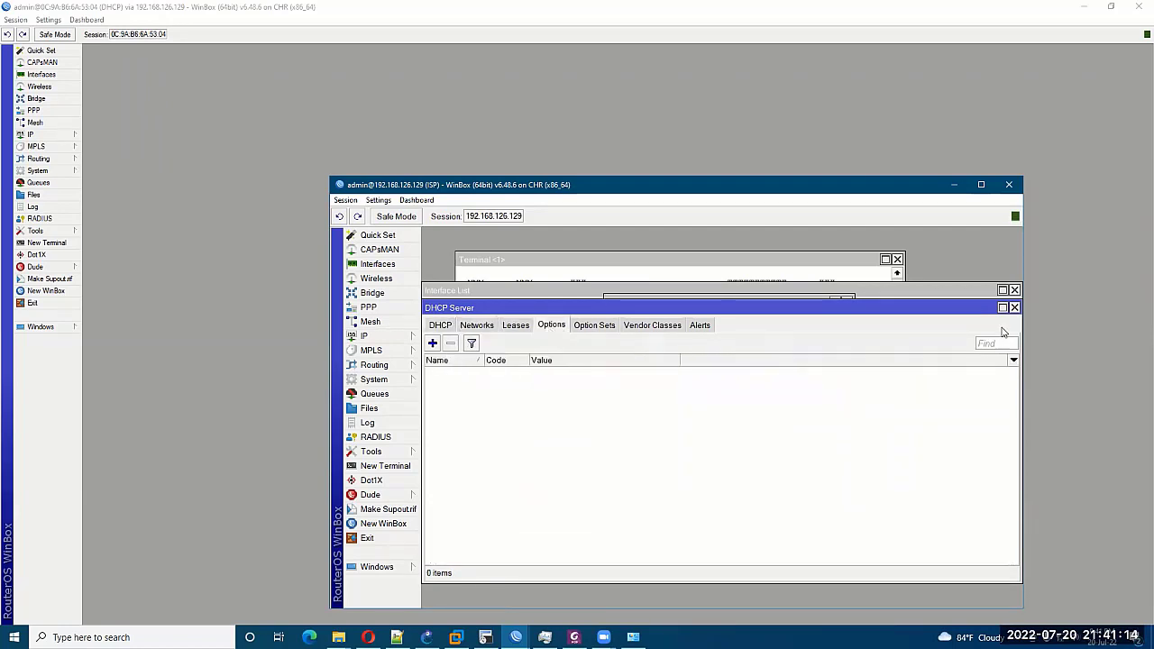
{"action": "left_click", "coordinate": [1014, 308]}
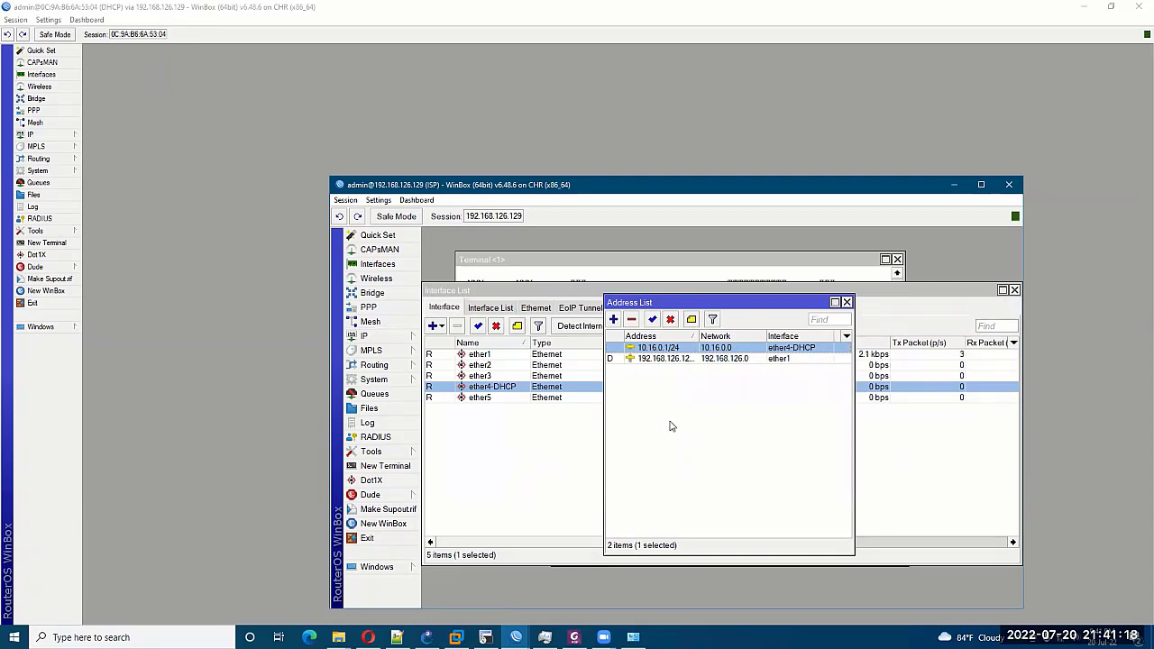
On the DHCP router, change the existing DHCP client's interface to ether4 and save it.
{"action": "left_click", "coordinate": [516, 638]}
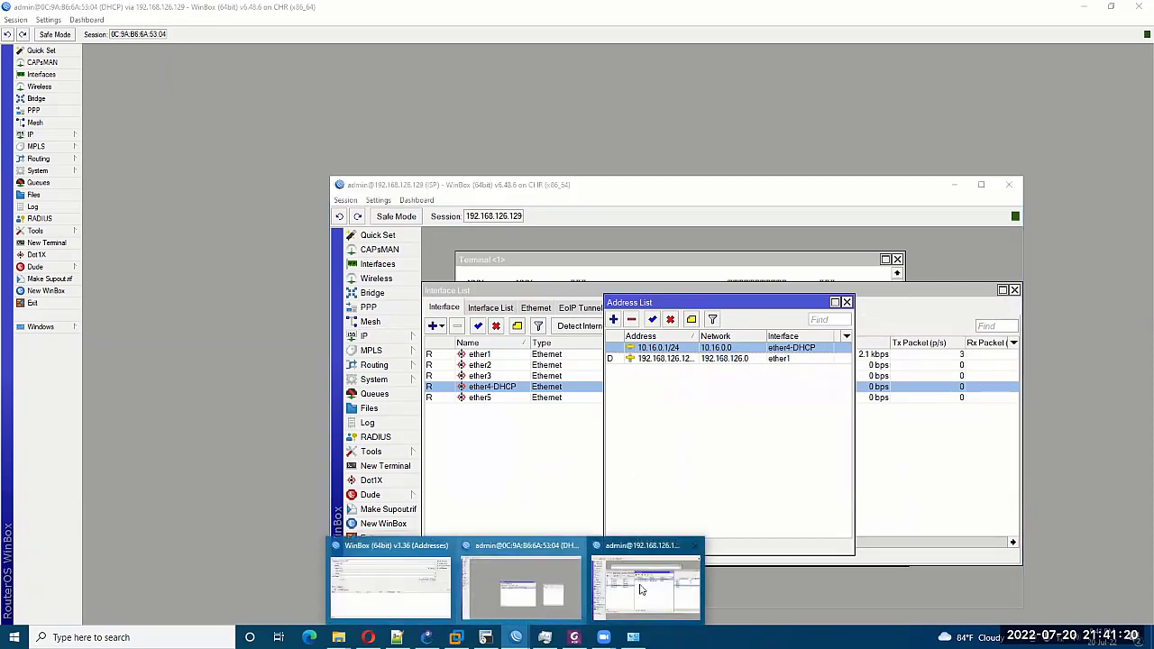
{"action": "left_click", "coordinate": [521, 586]}
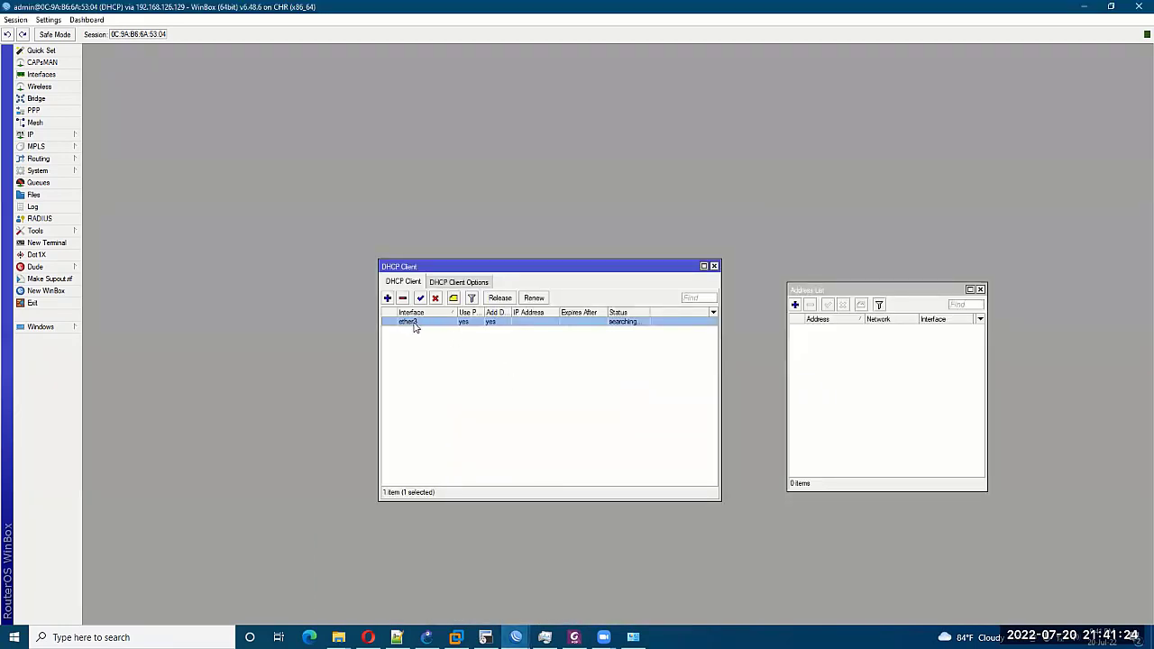
{"action": "double_click", "coordinate": [415, 324]}
{"action": "left_click", "coordinate": [634, 279]}
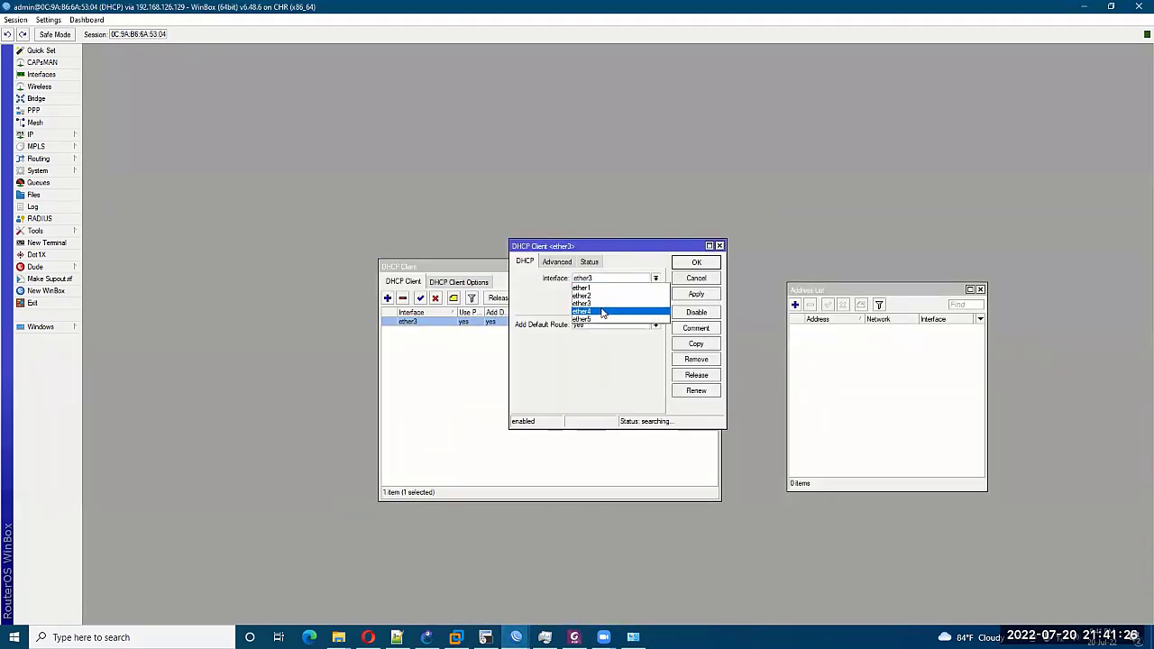
{"action": "left_click", "coordinate": [602, 312]}
{"action": "left_click", "coordinate": [695, 265]}
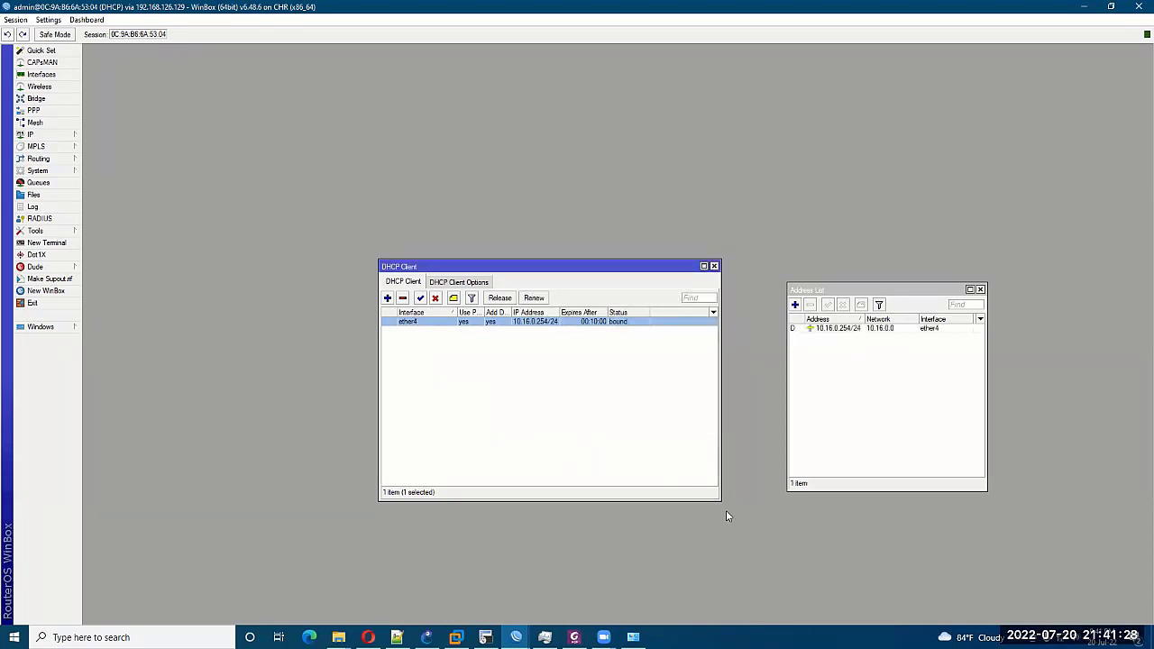
Enlarge the DHCP router's DHCP client window and widen its IP Address column.
{"action": "left_click_drag", "start_coordinate": [727, 498], "coordinate": [761, 499]}
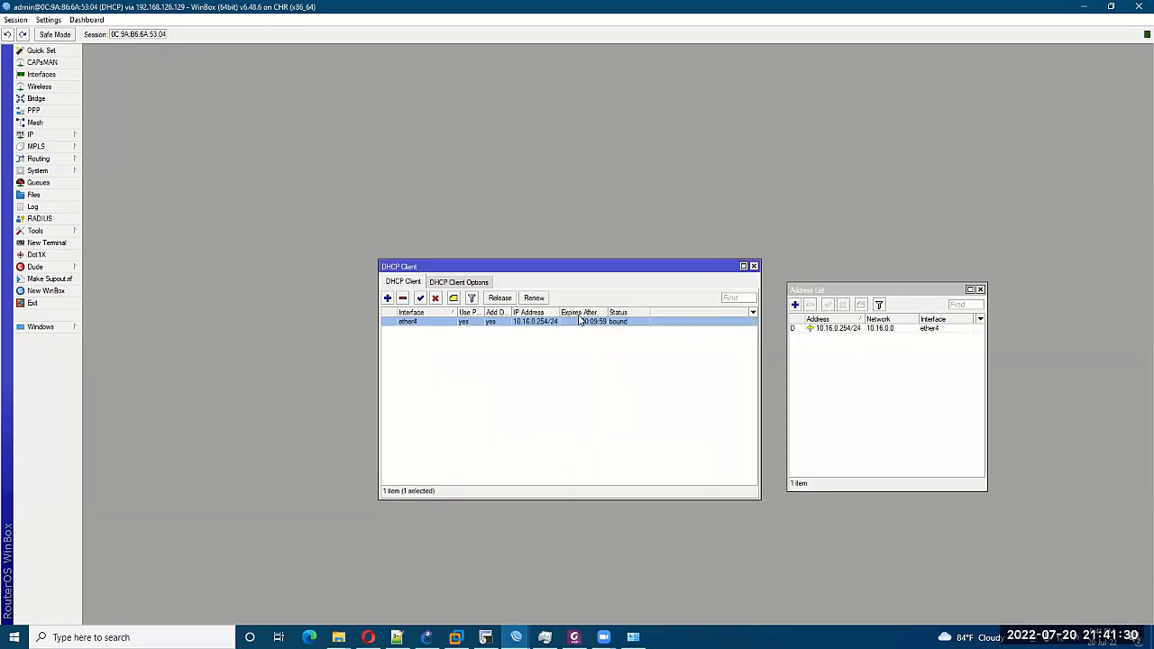
{"action": "left_click_drag", "start_coordinate": [556, 311], "coordinate": [584, 312]}
{"action": "left_click_drag", "start_coordinate": [579, 267], "coordinate": [572, 266]}
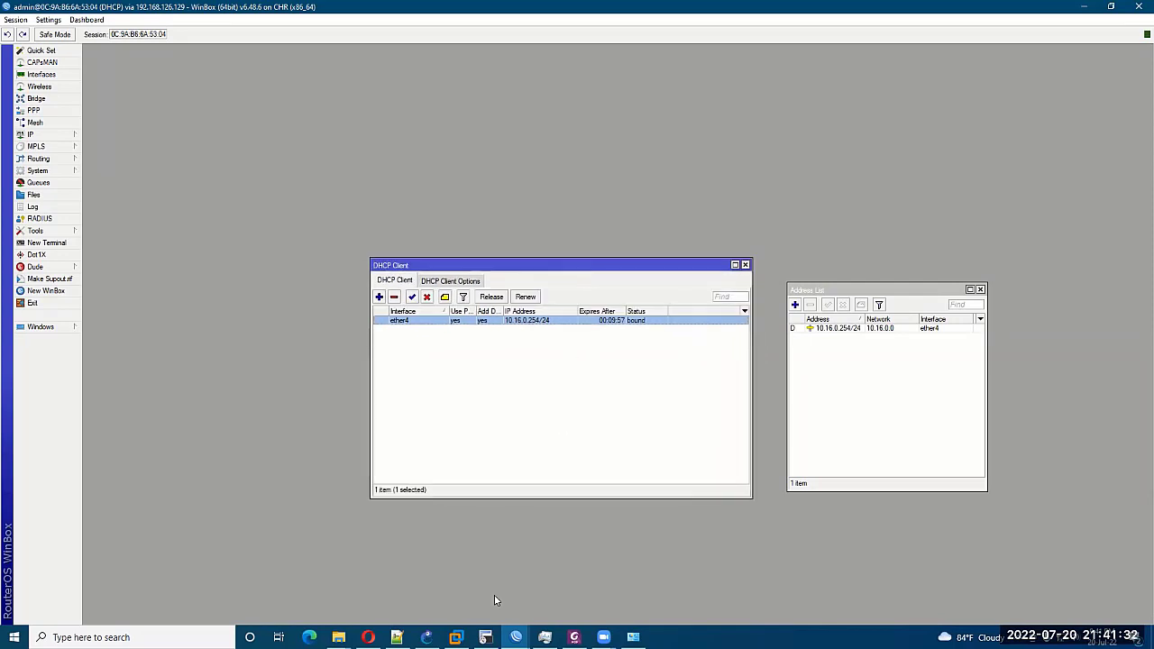
Check the DHCP router's link in the GNS3 topology, and open its ether4 DHCP client entry in WinBox.
{"action": "left_click", "coordinate": [427, 638]}
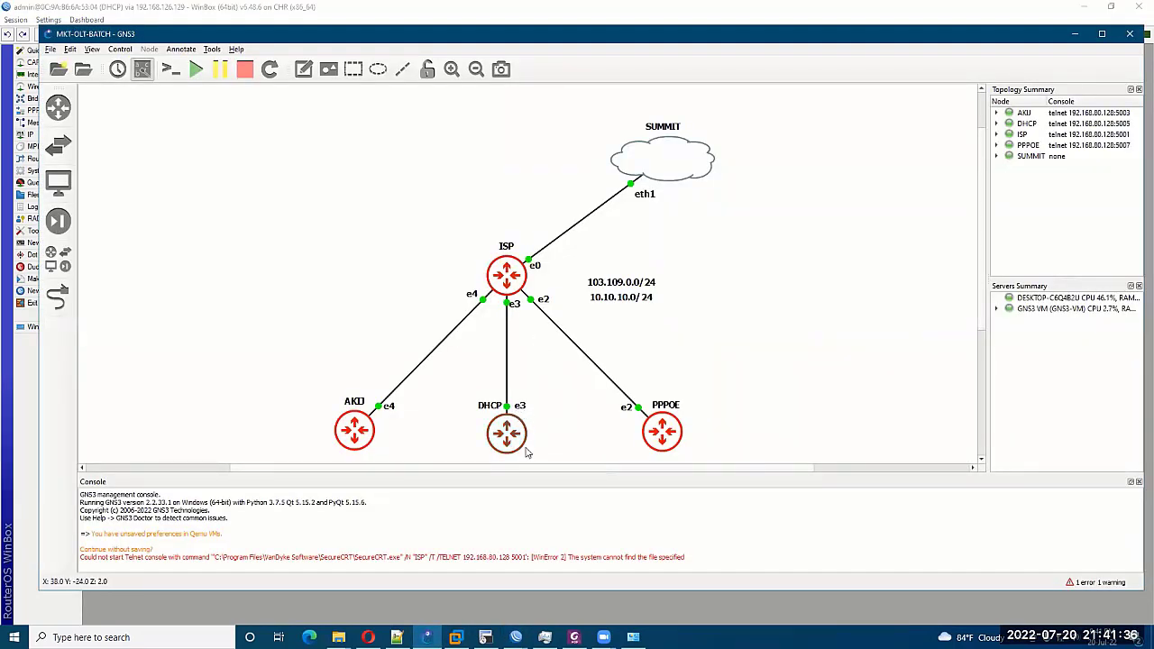
{"action": "mouse_move", "coordinate": [516, 638]}
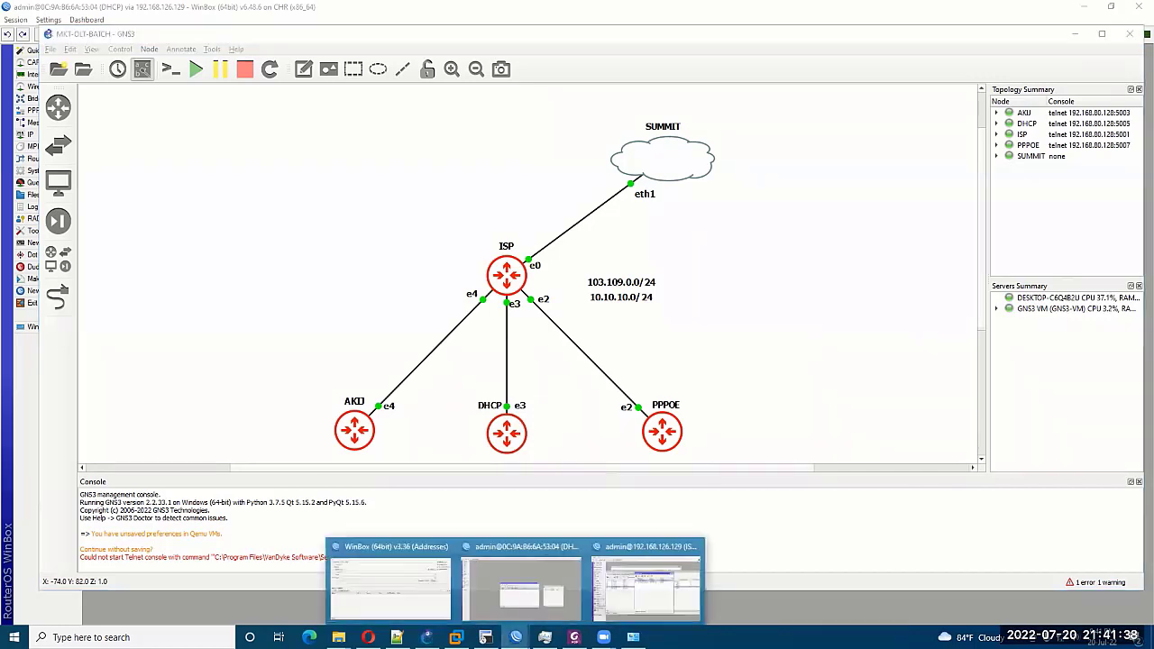
{"action": "left_click", "coordinate": [518, 591]}
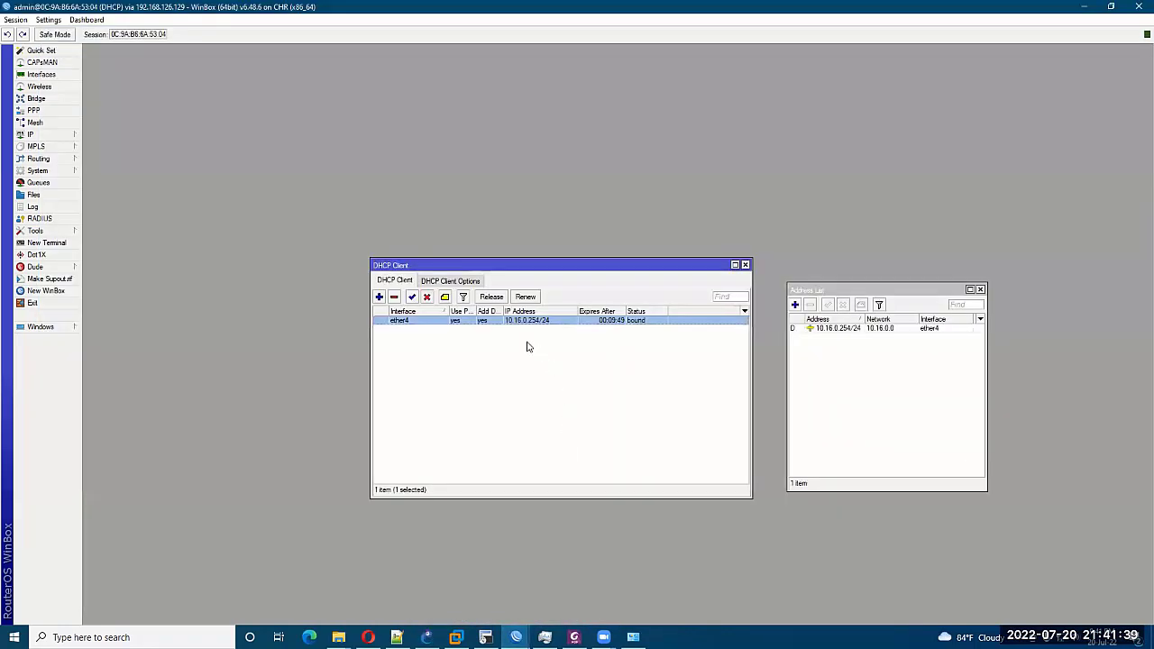
{"action": "double_click", "coordinate": [426, 327]}
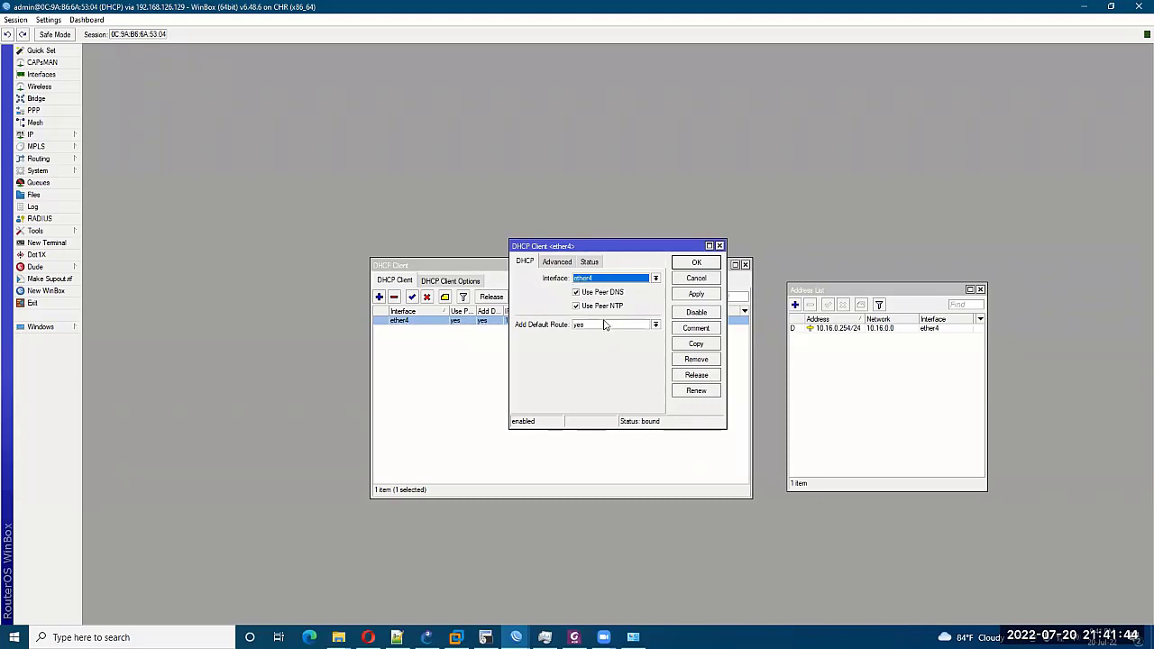
{"action": "left_click", "coordinate": [428, 637]}
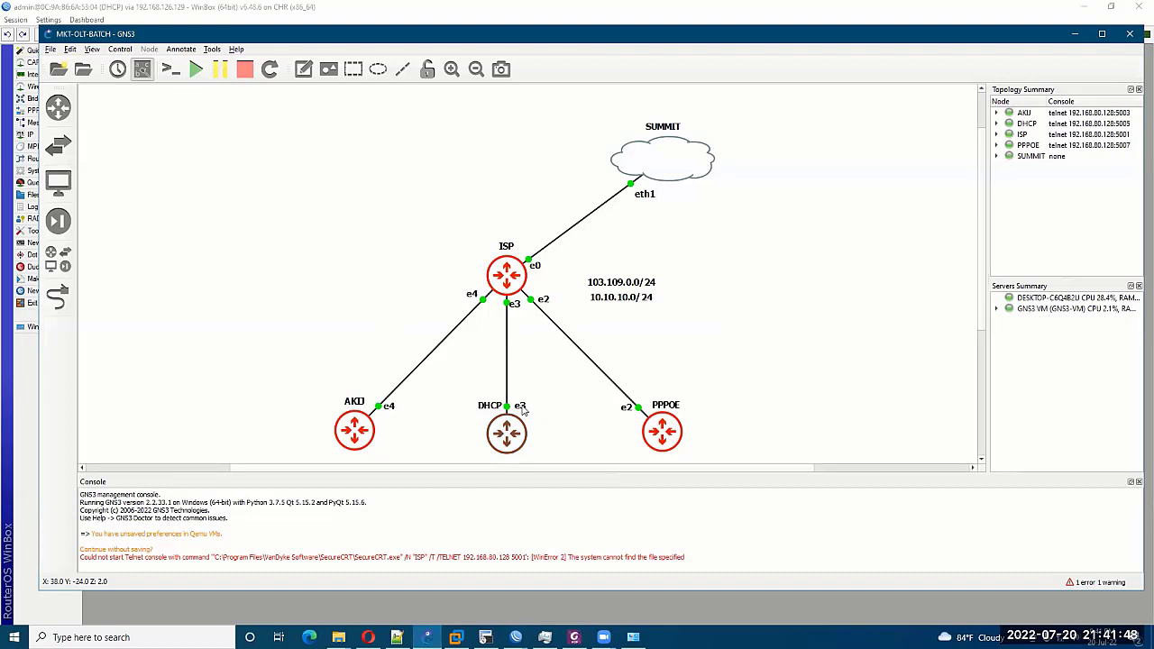
{"action": "mouse_move", "coordinate": [506, 441]}
{"action": "right_click", "coordinate": [510, 440]}
{"action": "left_click", "coordinate": [541, 218]}
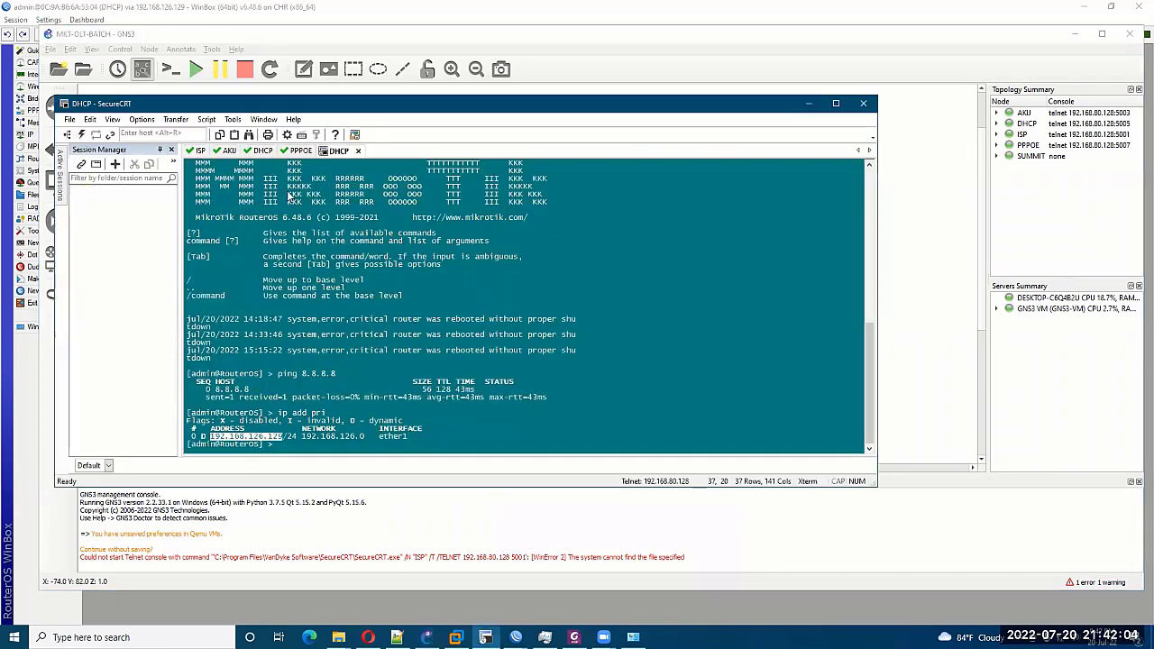
{"action": "left_click", "coordinate": [359, 152]}
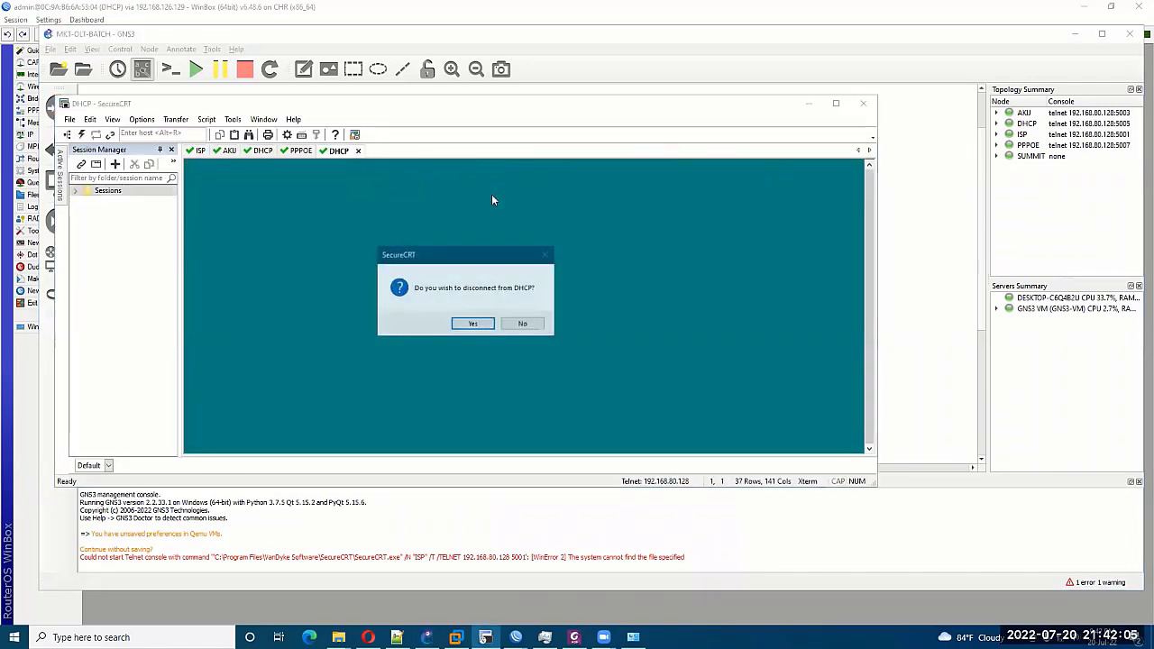
{"action": "left_click", "coordinate": [478, 324]}
{"action": "left_click", "coordinate": [809, 102]}
Check the DHCP node's network adapter settings in GNS3, and close its properties without changing anything.
{"action": "right_click", "coordinate": [511, 437]}
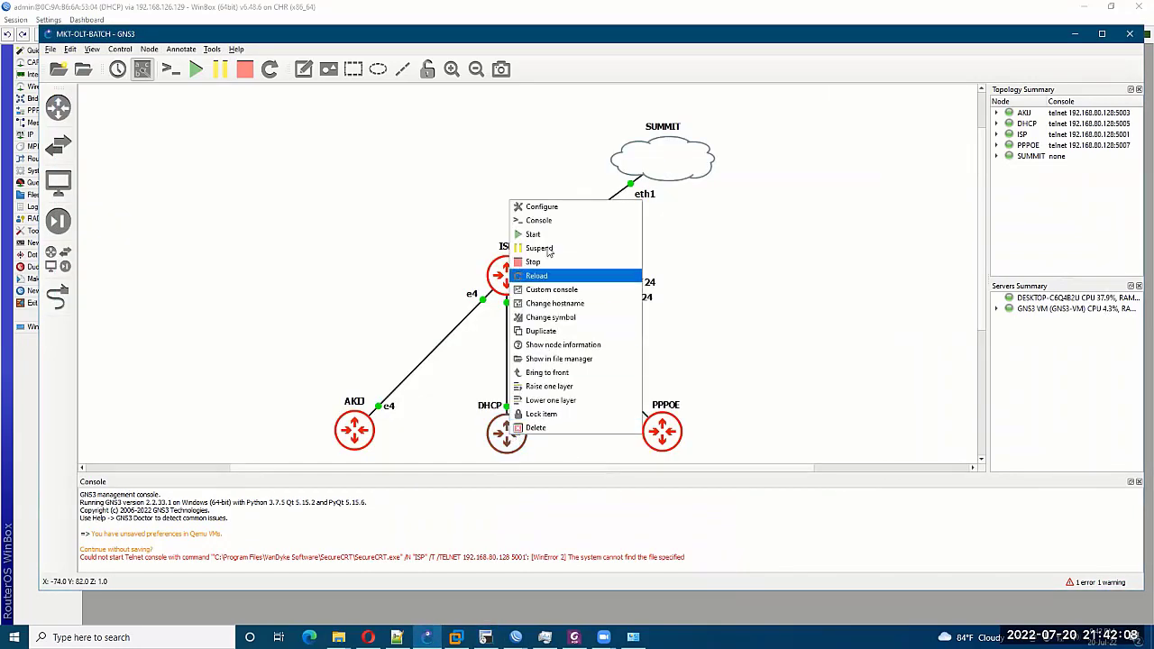
{"action": "left_click", "coordinate": [550, 209]}
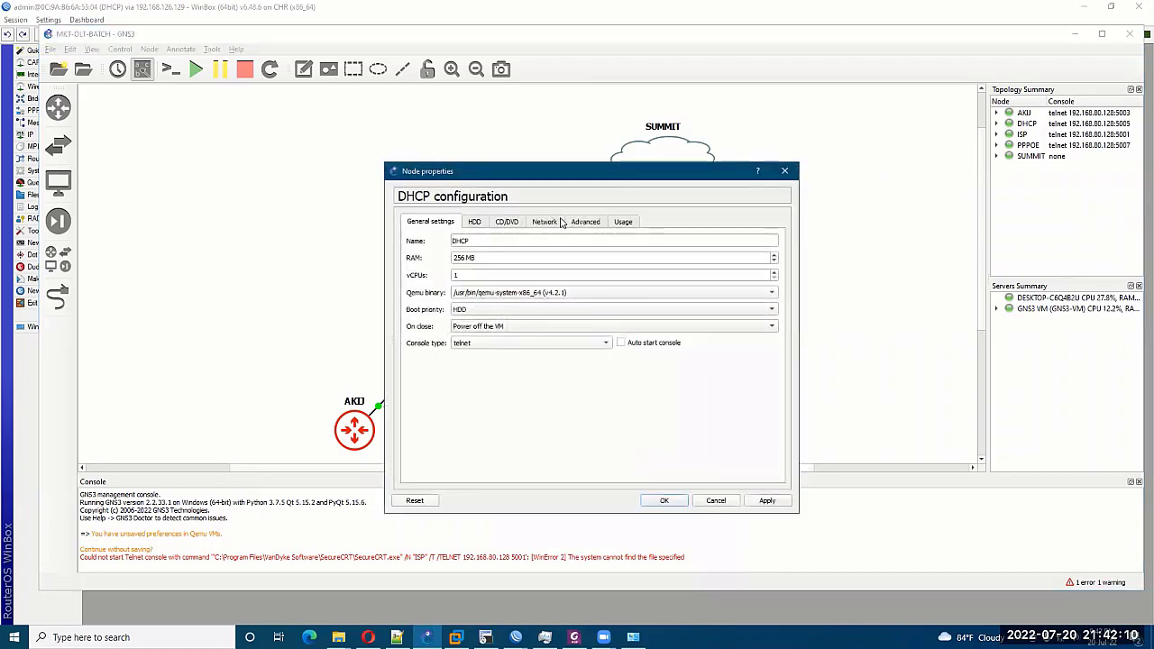
{"action": "left_click", "coordinate": [557, 222]}
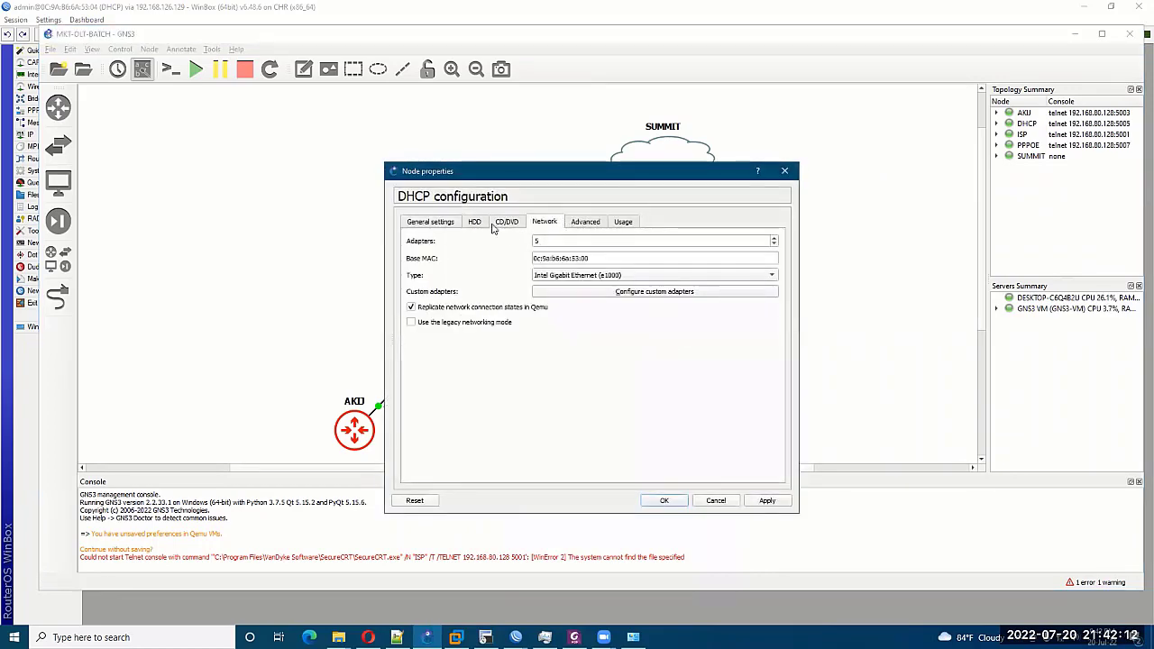
{"action": "left_click", "coordinate": [727, 498]}
Switch to the DHCP router's WinBox session and review ether1 through ether5 in its interface list.
{"action": "mouse_move", "coordinate": [516, 637]}
{"action": "left_click", "coordinate": [539, 582]}
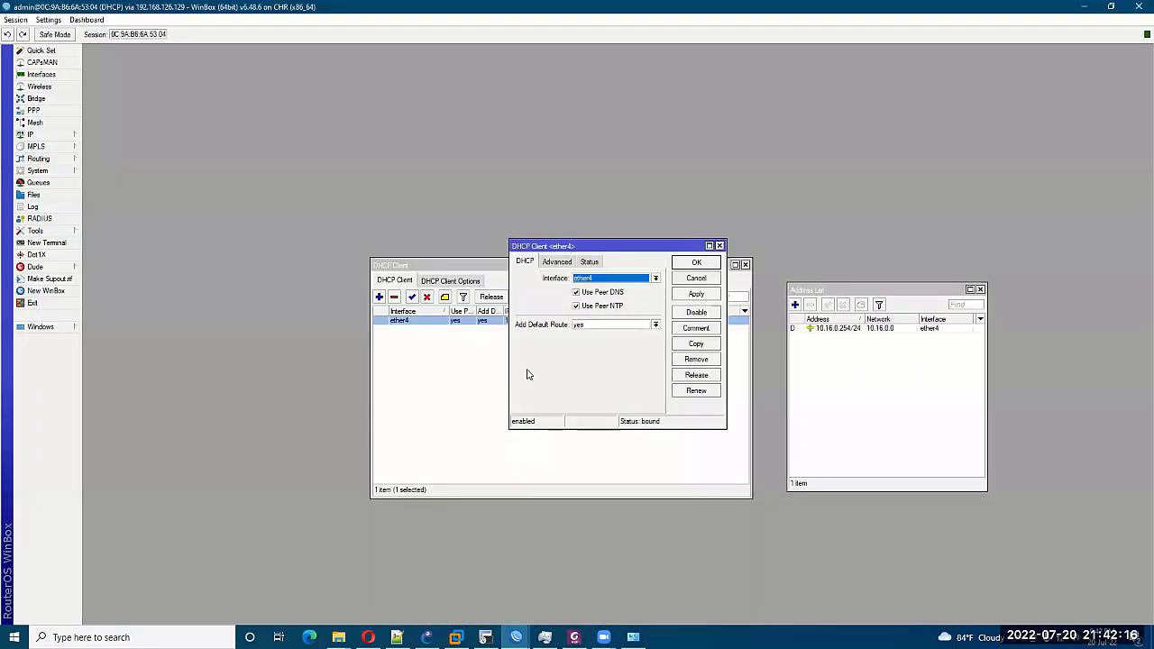
{"action": "left_click", "coordinate": [36, 75]}
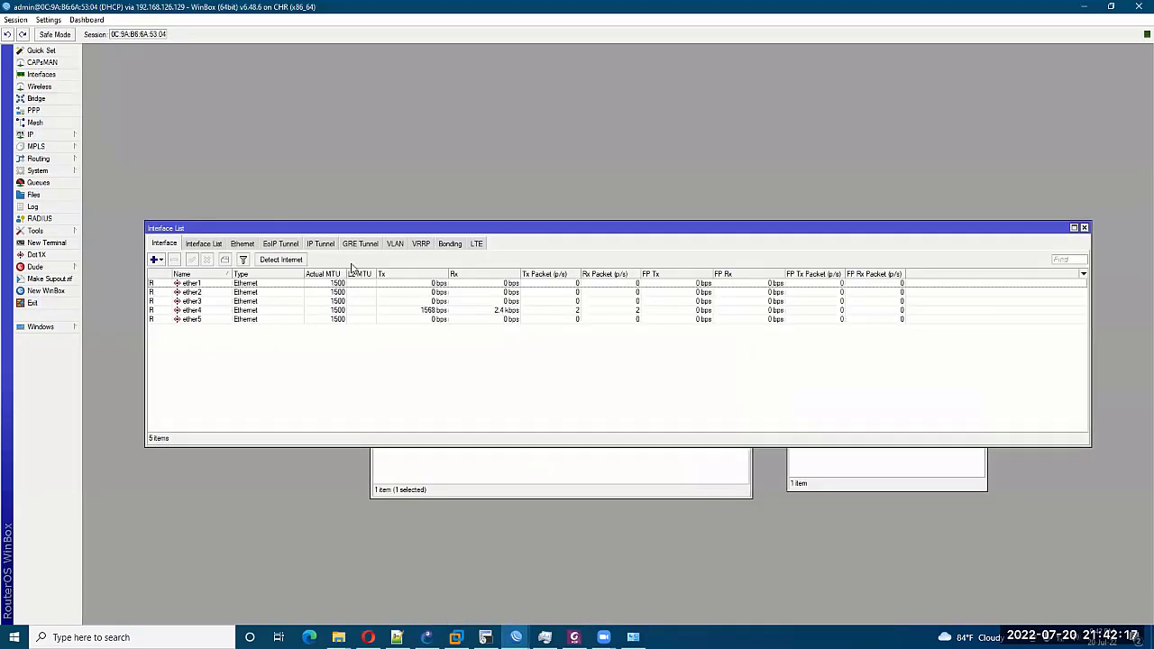
{"action": "left_click", "coordinate": [214, 285]}
{"action": "left_click", "coordinate": [214, 321]}
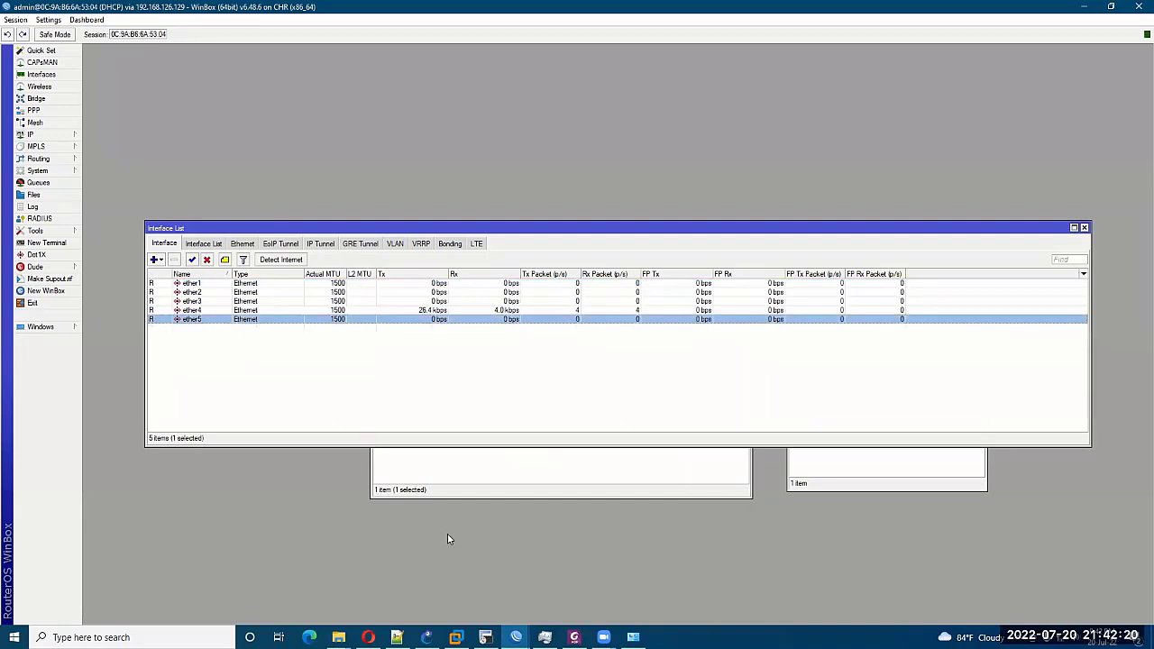
Compare the DHCP node's e3 link in the GNS3 topology with ether4 in the router's WinBox interface list.
{"action": "left_click", "coordinate": [427, 638]}
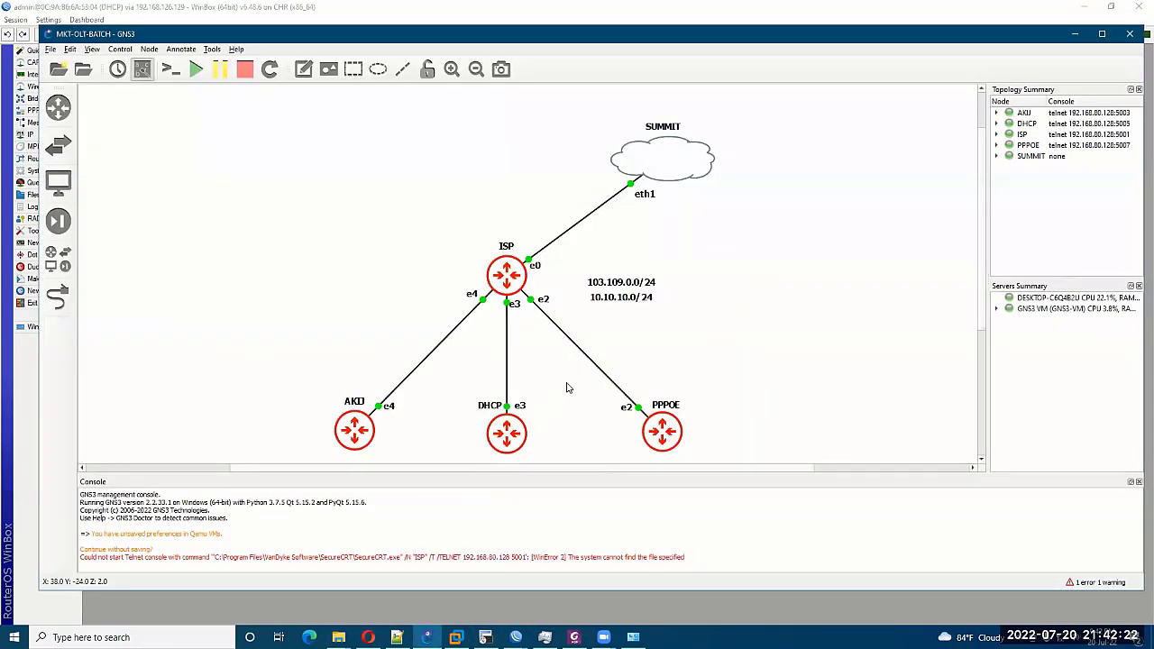
{"action": "mouse_move", "coordinate": [508, 434]}
{"action": "mouse_move", "coordinate": [515, 637]}
{"action": "left_click", "coordinate": [602, 583]}
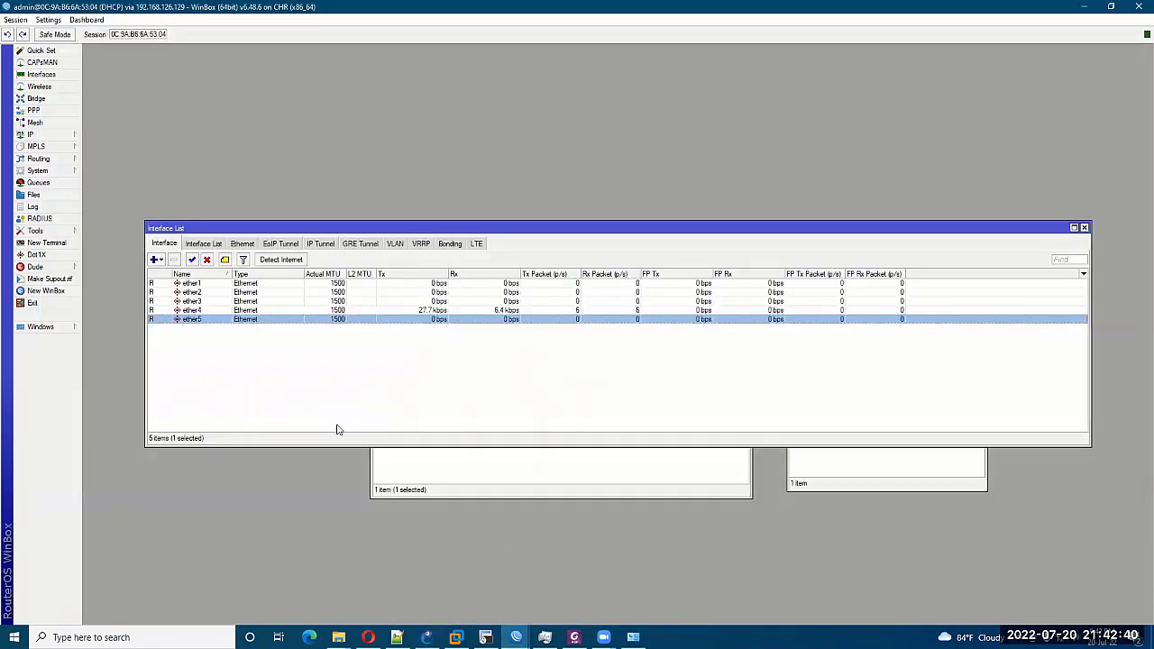
{"action": "left_click", "coordinate": [223, 311]}
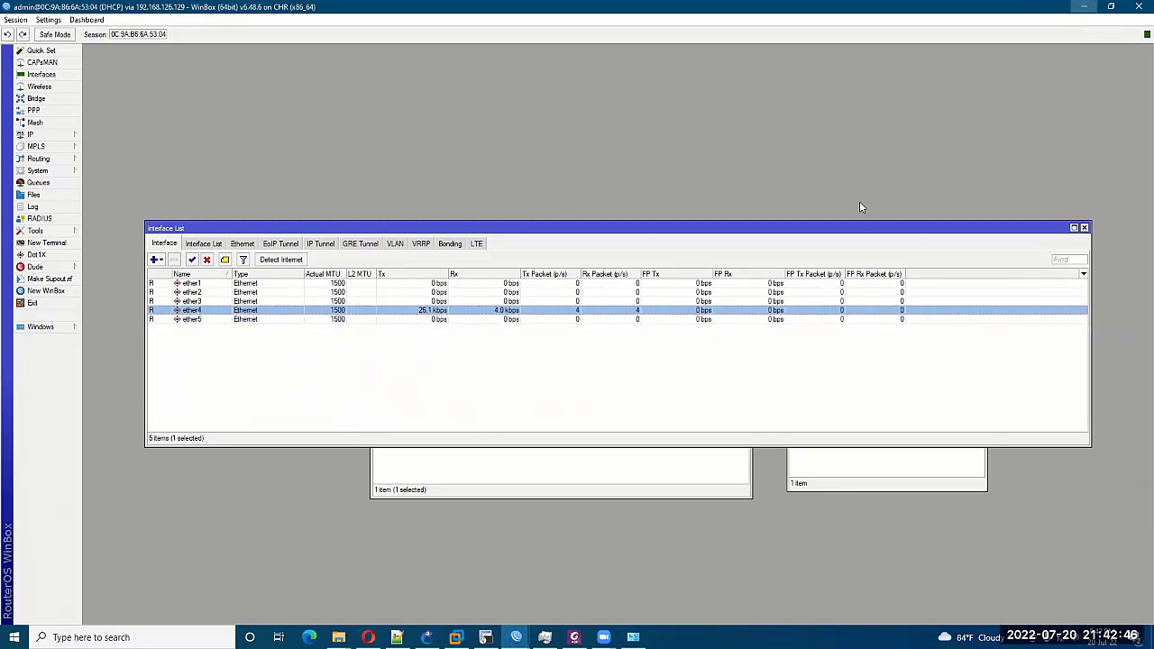
Open a terminal on the DHCP router, ping 8.8.8.8 to test internet access, and stop the ping.
{"action": "left_click", "coordinate": [1085, 9]}
{"action": "mouse_move", "coordinate": [516, 637]}
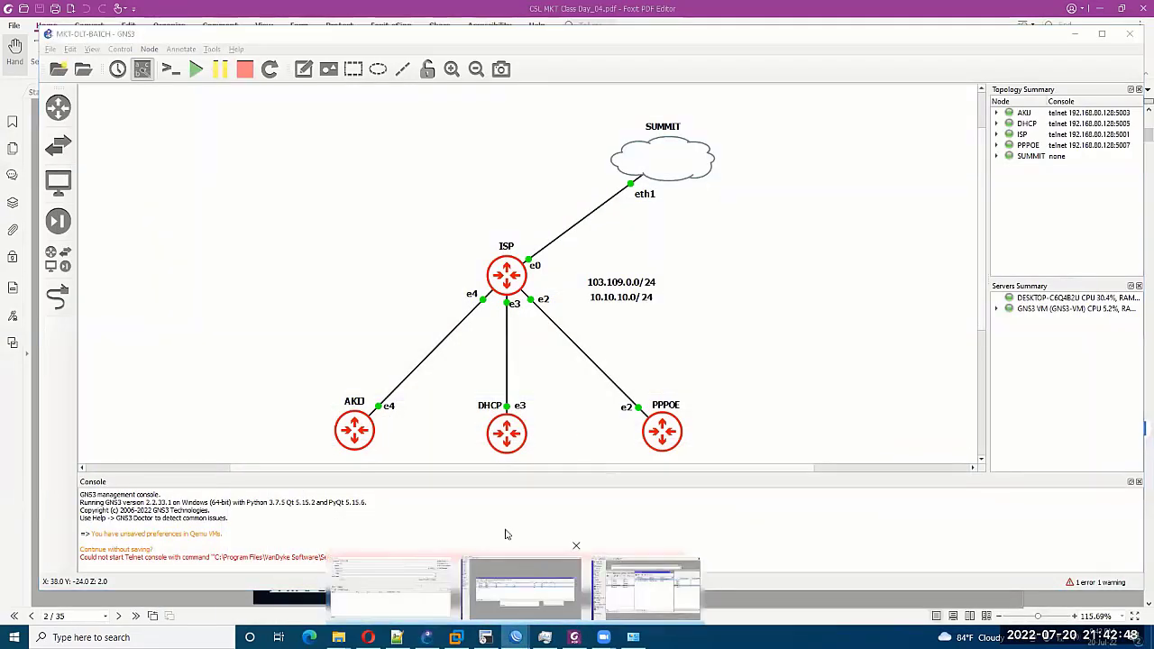
{"action": "left_click", "coordinate": [518, 577]}
{"action": "left_click", "coordinate": [54, 244]}
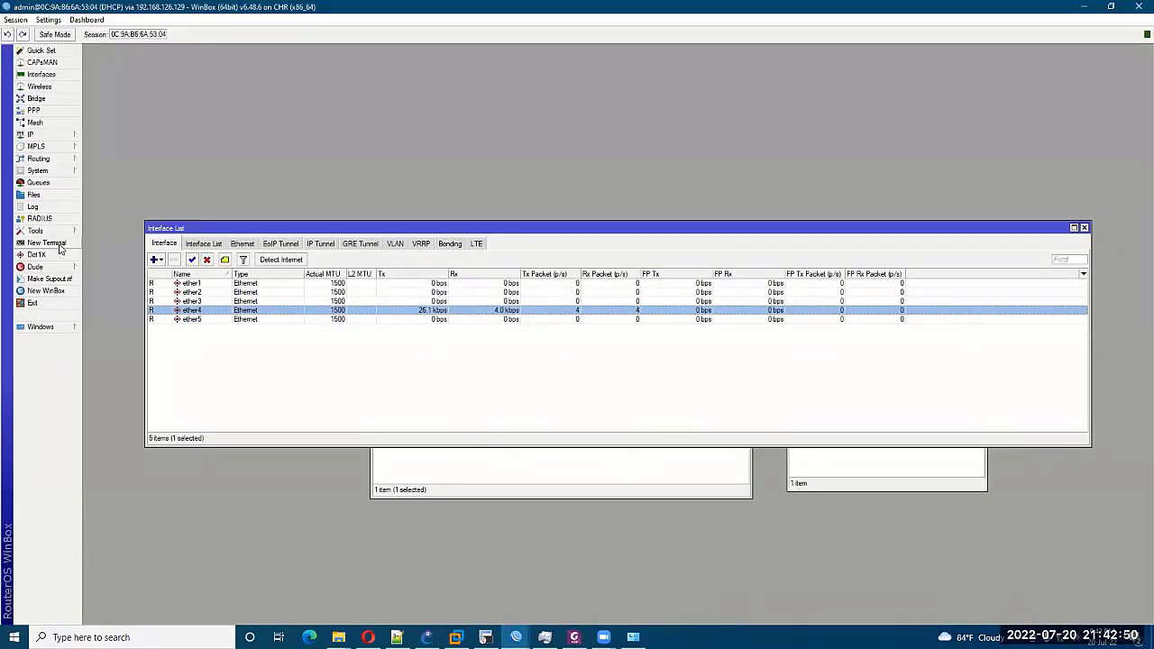
{"action": "type", "text": "ping "}
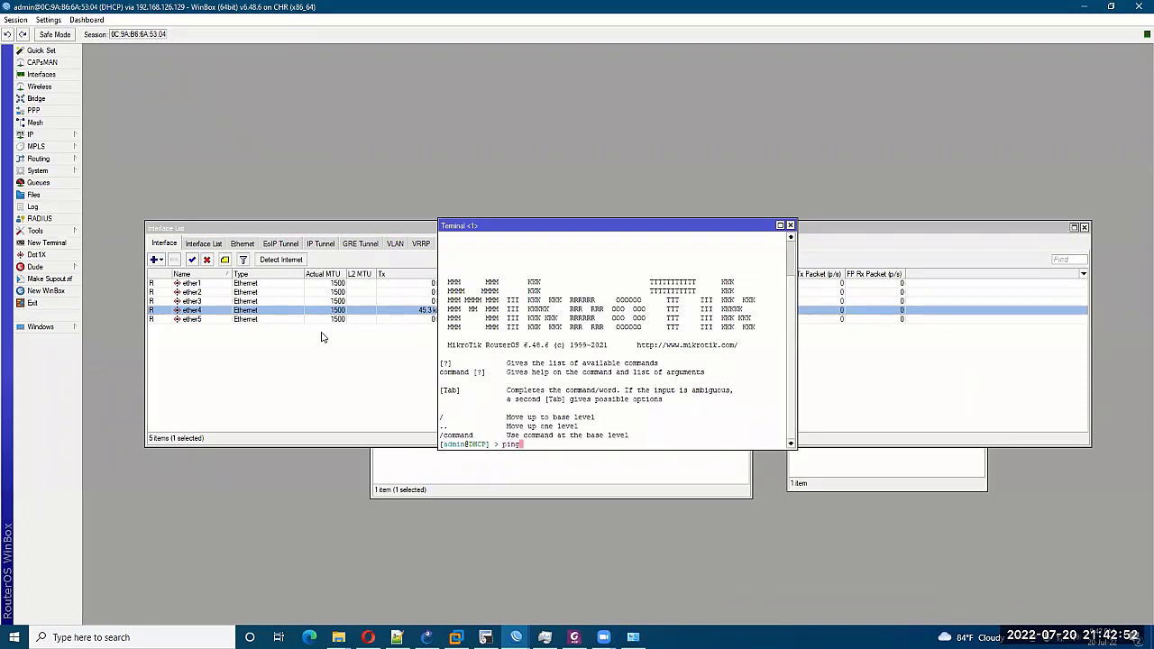
{"action": "type", "text": "8.8.8"}
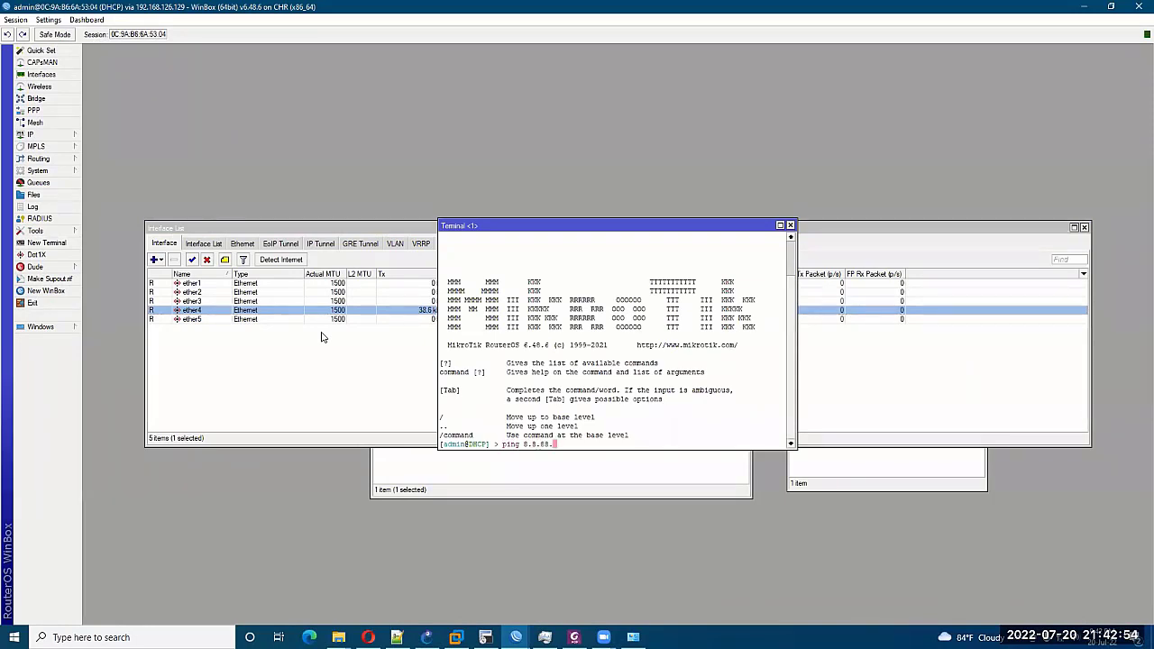
{"action": "type", "text": ".8"}
{"action": "key", "text": "Return"}
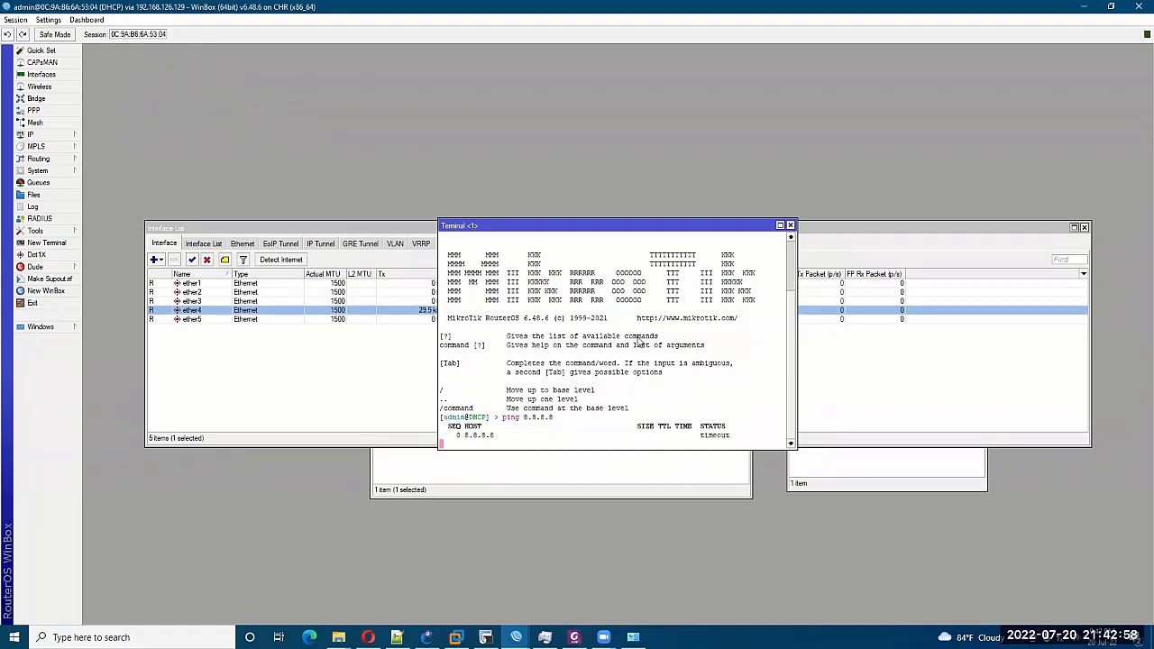
{"action": "key", "text": "ctrl+c"}
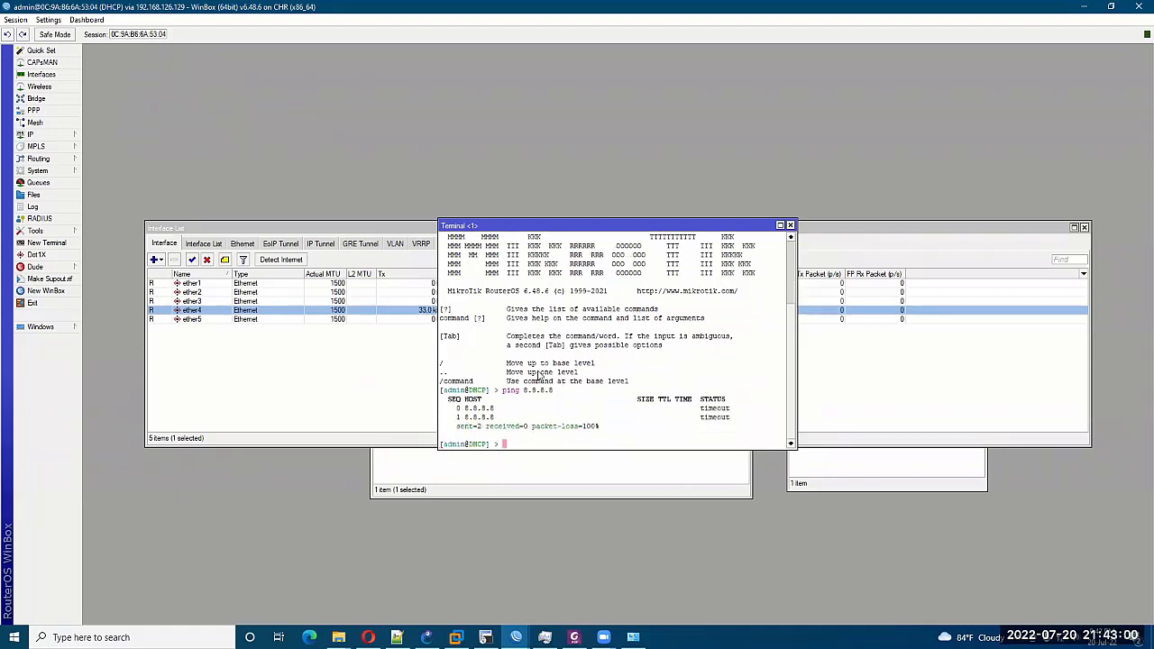
Run tool traceroute 8.8.8.8 in the DHCP router's terminal and move the terminal clear of the interface list.
{"action": "type", "text": "tool traceroute 8.8.8.8"}
{"action": "key", "text": "Return"}
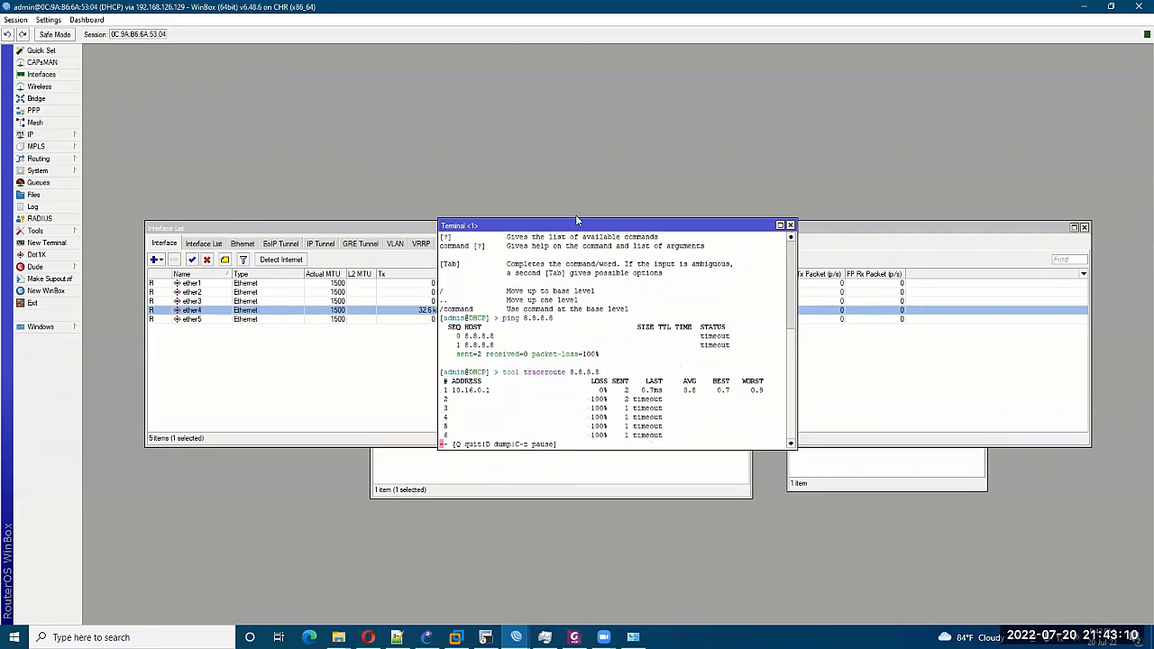
{"action": "left_click_drag", "start_coordinate": [566, 226], "coordinate": [803, 122]}
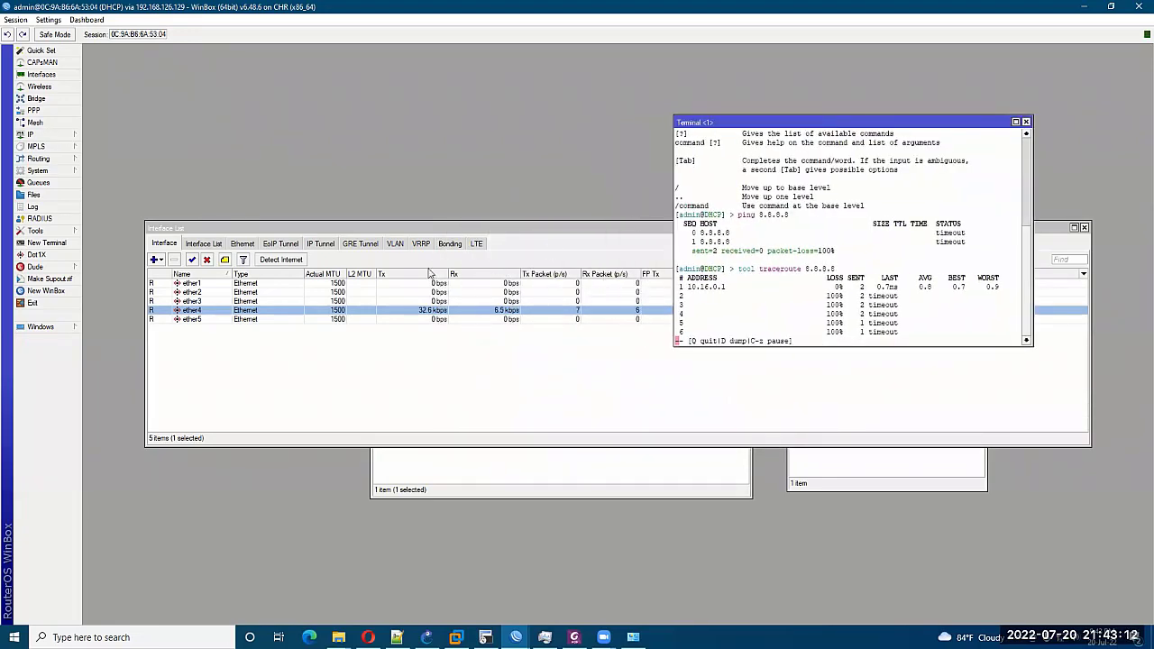
Check the DHCP router's DNS settings without changing them, and inspect the default route in its route list.
{"action": "left_click", "coordinate": [36, 135]}
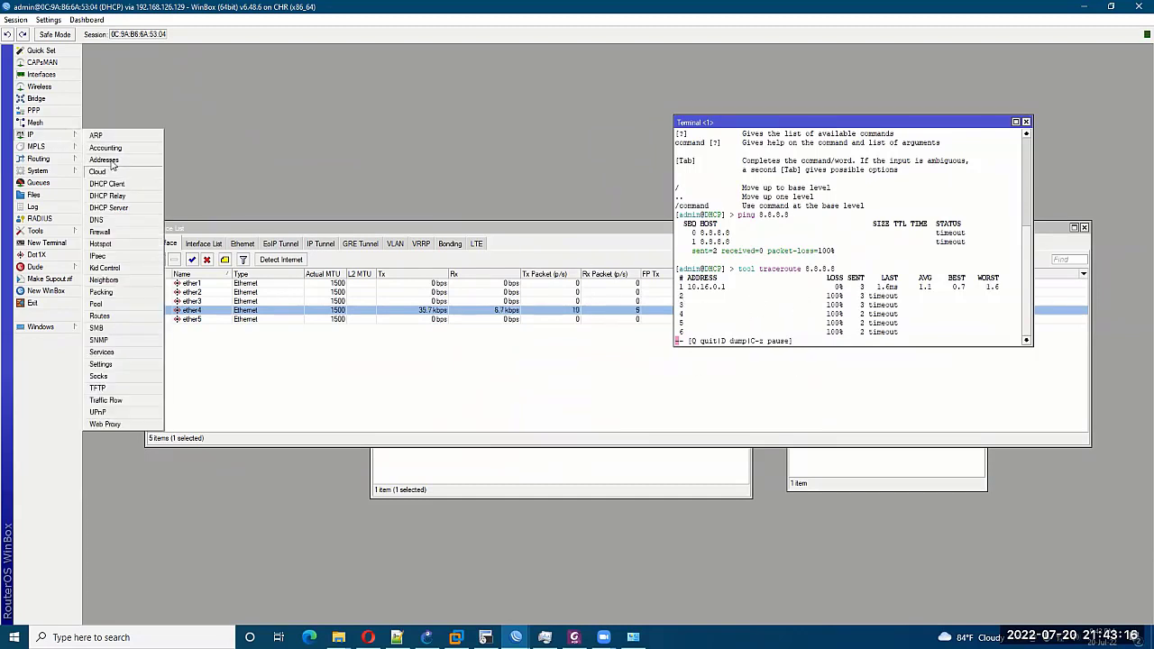
{"action": "left_click", "coordinate": [107, 220]}
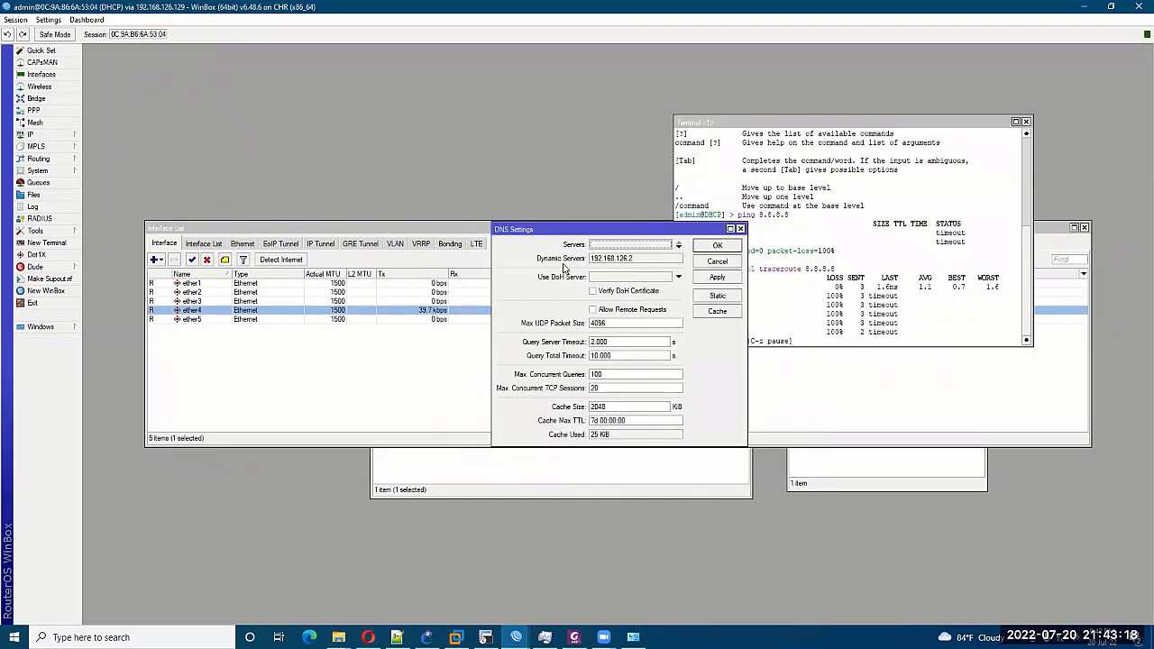
{"action": "left_click", "coordinate": [706, 261]}
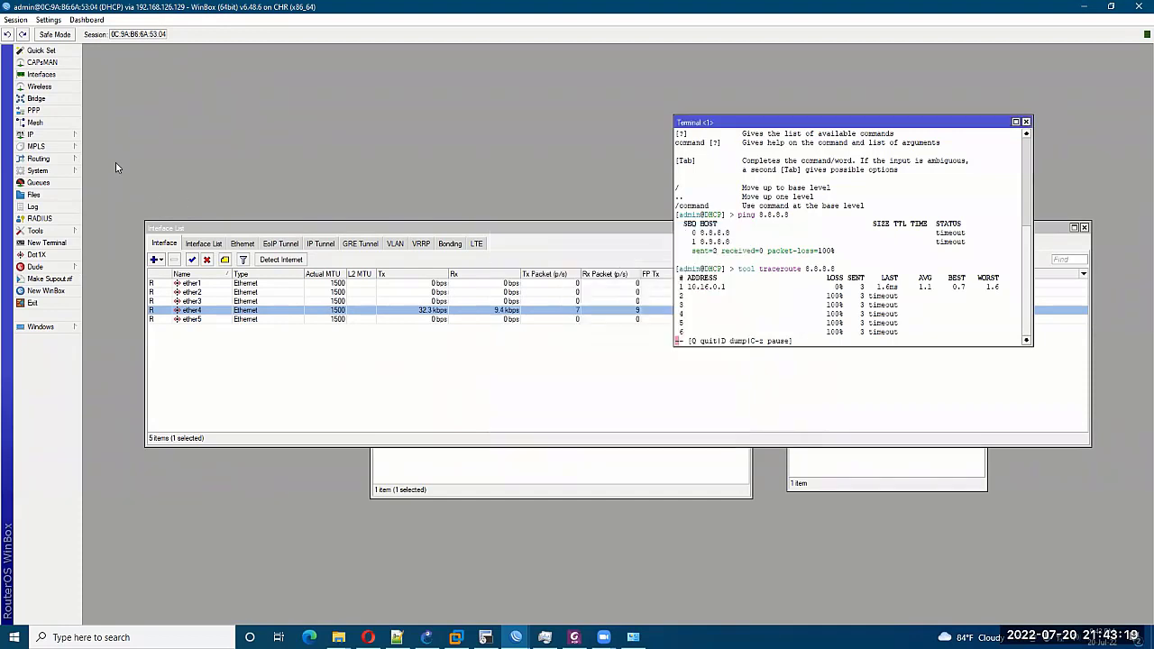
{"action": "left_click", "coordinate": [36, 135]}
{"action": "left_click", "coordinate": [107, 305]}
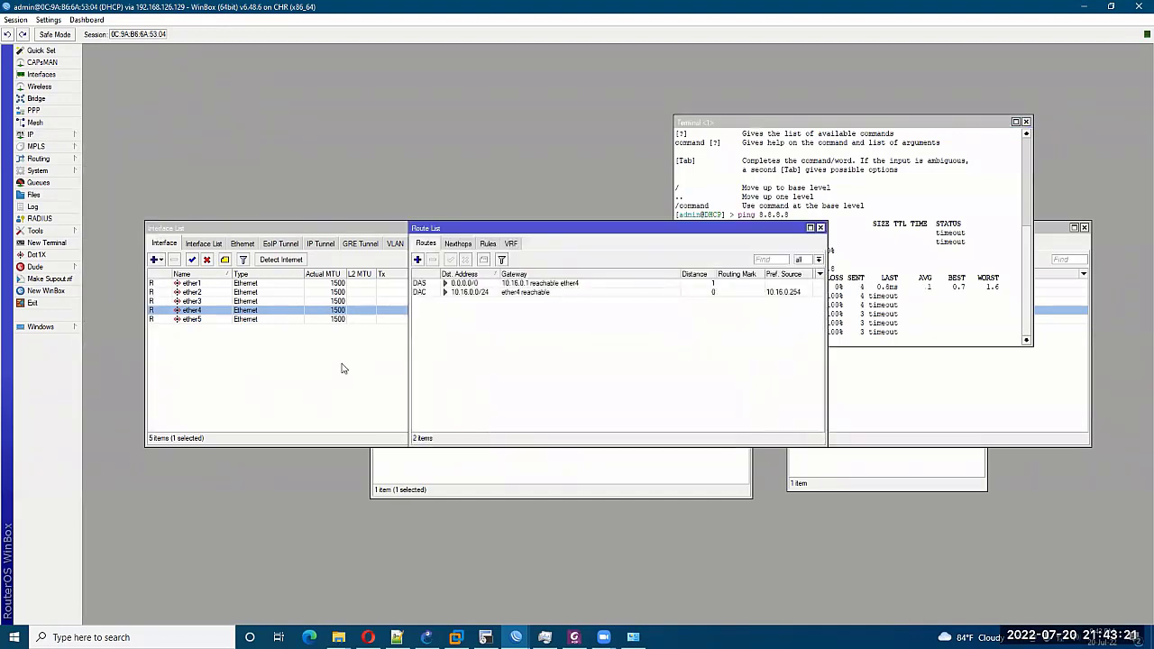
{"action": "left_click", "coordinate": [479, 285]}
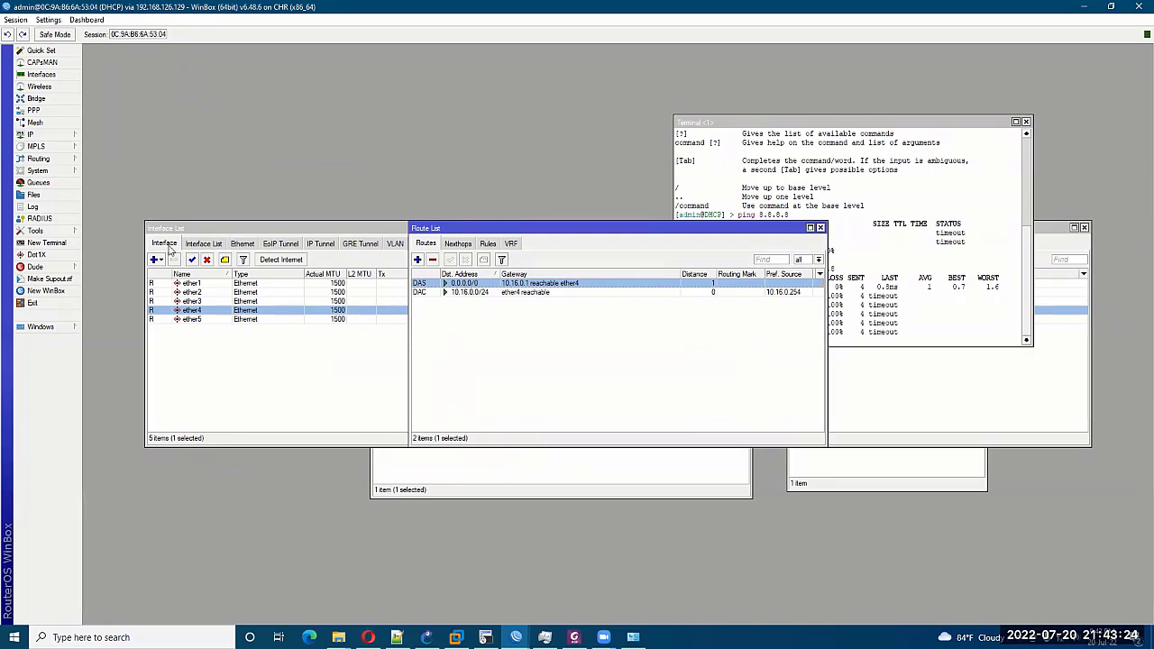
Start a new NAT rule in the DHCP router's firewall.
{"action": "left_click", "coordinate": [75, 136]}
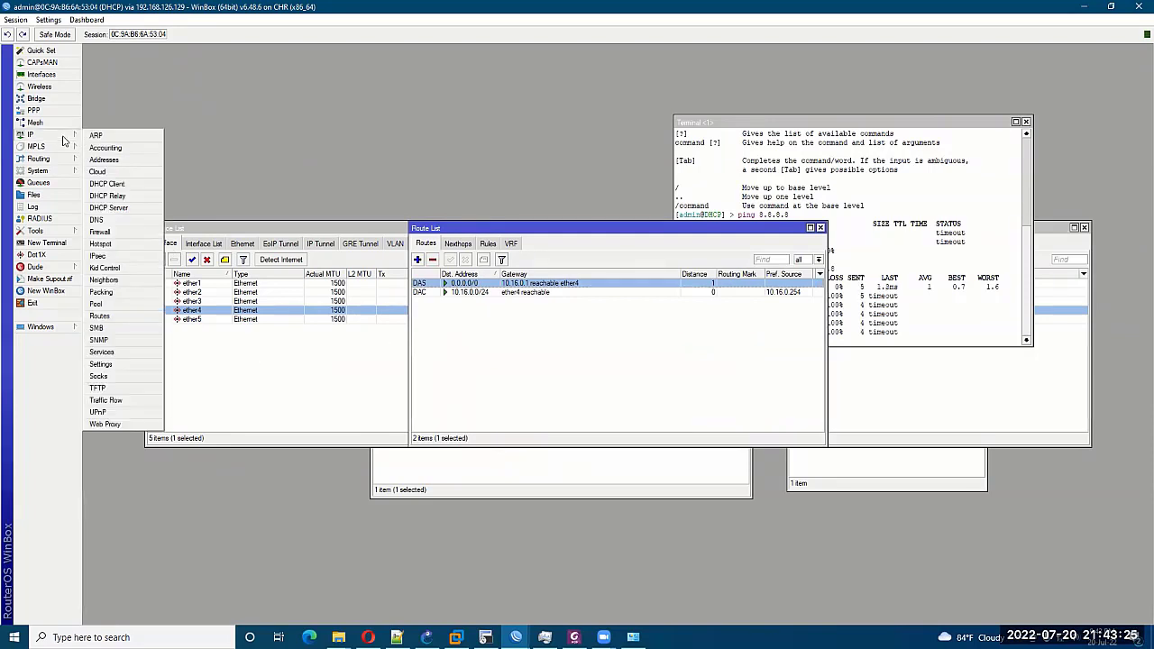
{"action": "left_click", "coordinate": [99, 232]}
{"action": "left_click", "coordinate": [397, 243]}
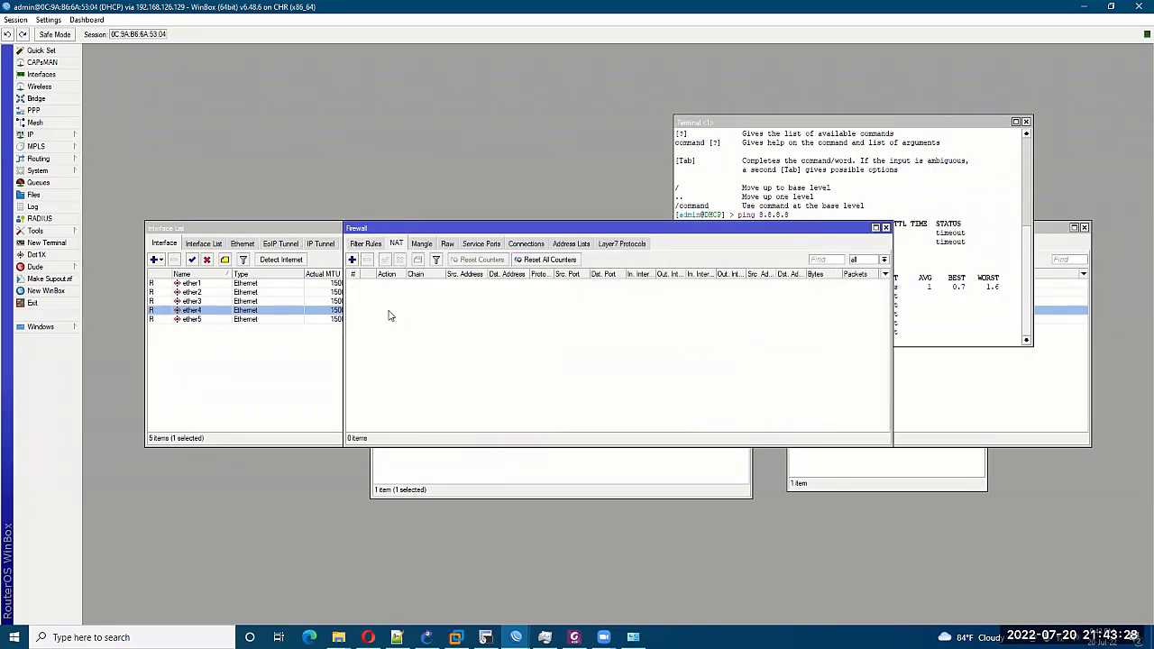
{"action": "left_click", "coordinate": [352, 259]}
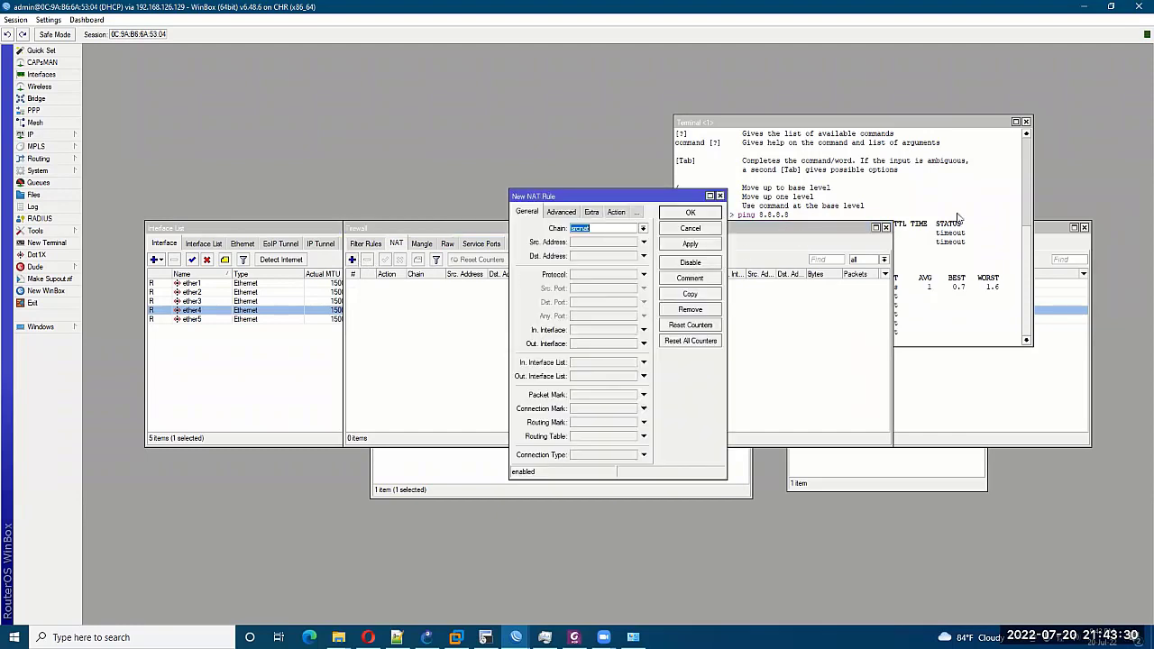
Quit the traceroute, ping 8.8.8.8 again from the terminal, and move the new NAT rule window clear of the terminal.
{"action": "left_click", "coordinate": [943, 248]}
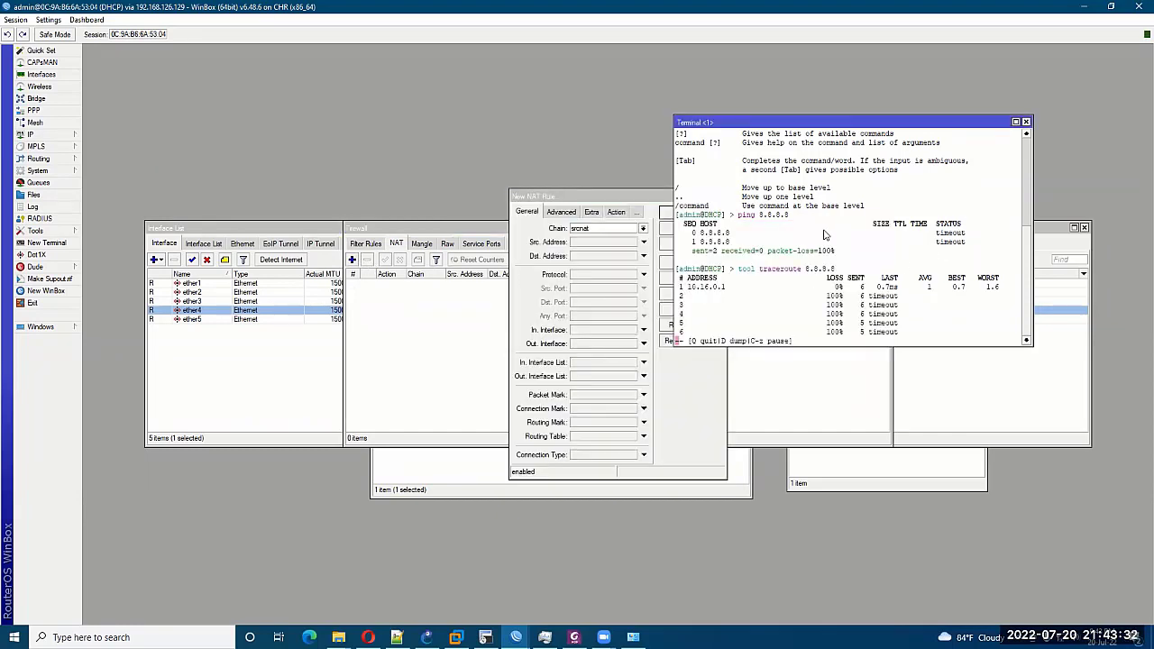
{"action": "key", "text": "q"}
{"action": "key", "text": "Up"}
{"action": "key", "text": "Up"}
{"action": "key", "text": "Return"}
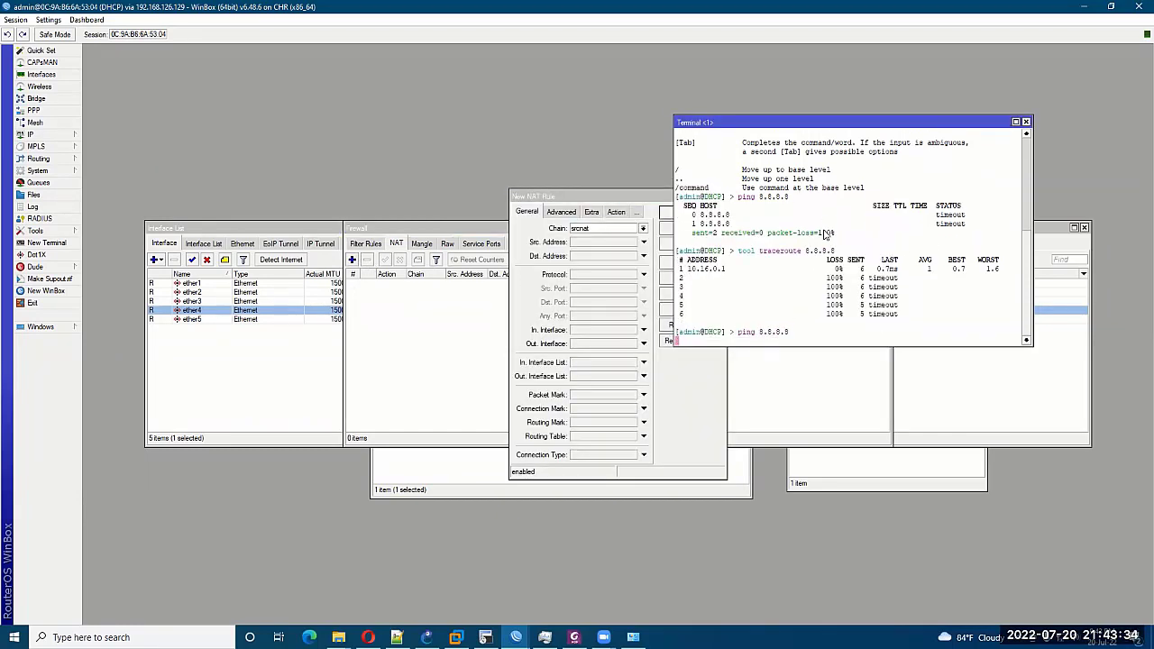
{"action": "left_click_drag", "start_coordinate": [629, 195], "coordinate": [302, 175]}
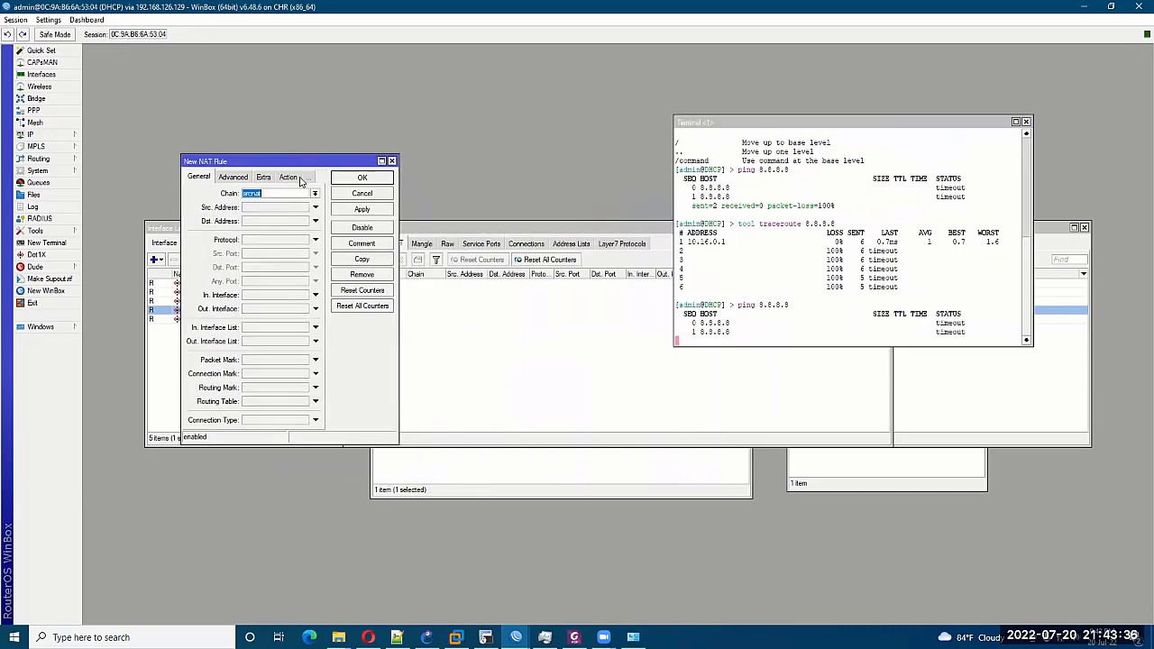
Set the new srcnat rule's action to masquerade on the DHCP router and save the rule.
{"action": "left_click", "coordinate": [284, 178]}
{"action": "left_click", "coordinate": [275, 194]}
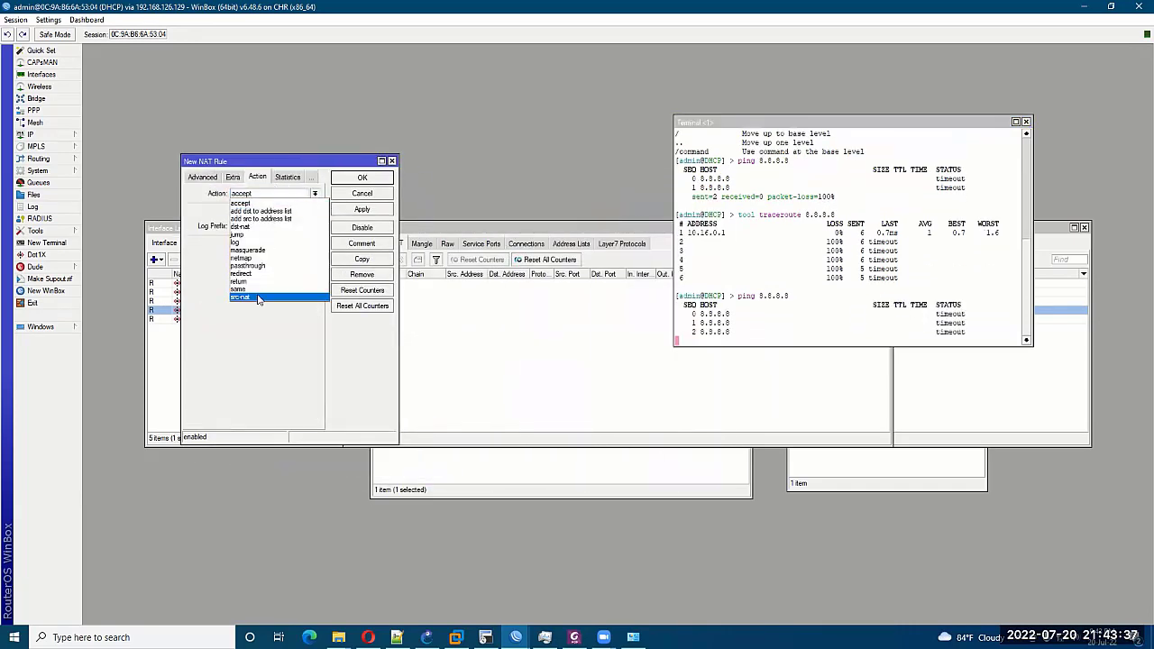
{"action": "left_click", "coordinate": [249, 250]}
{"action": "left_click", "coordinate": [354, 214]}
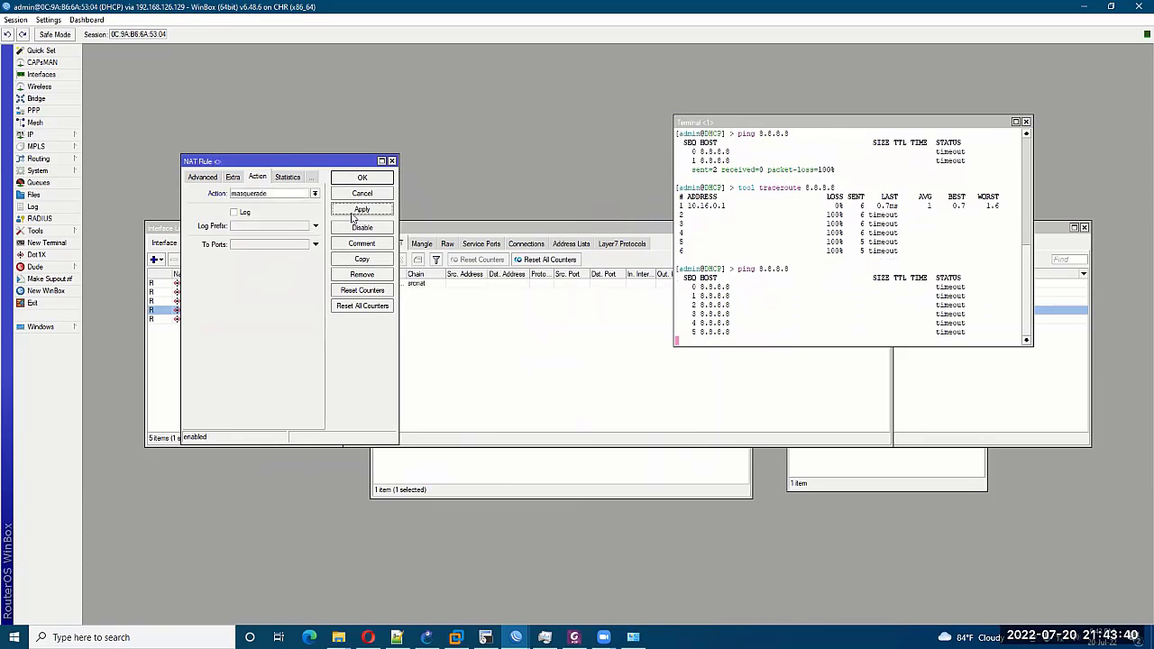
{"action": "left_click", "coordinate": [360, 177]}
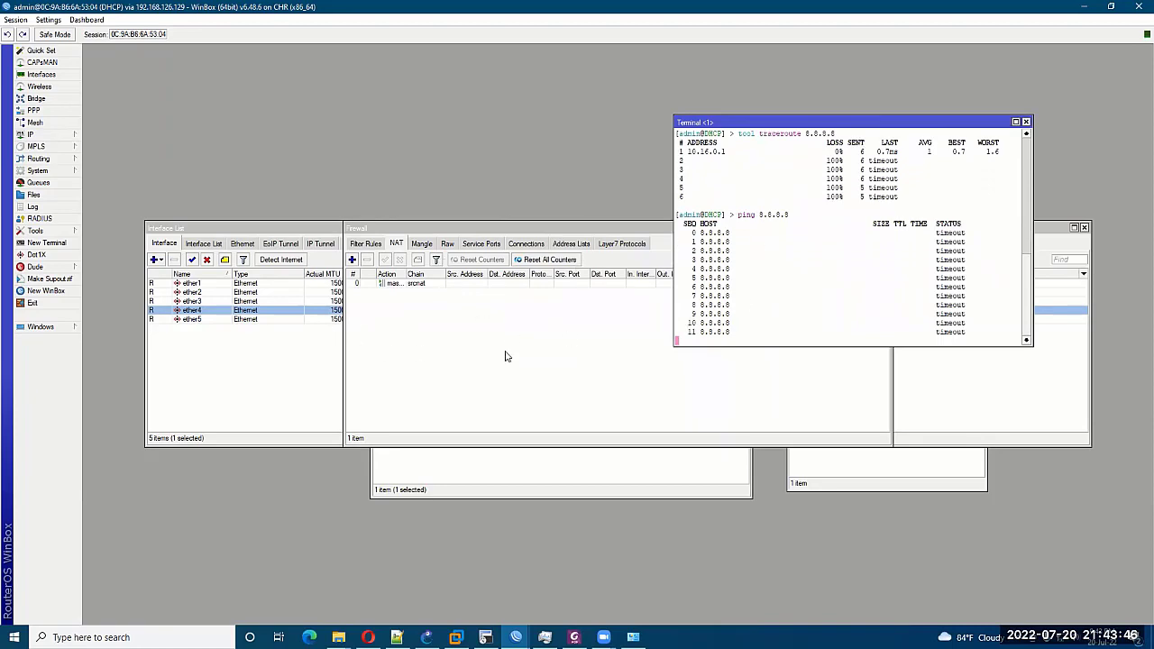
Set the masquerade rule's out interface to ether4, save it, then widen the firewall window and move it clear of the terminal.
{"action": "left_click_drag", "start_coordinate": [608, 231], "coordinate": [573, 349]}
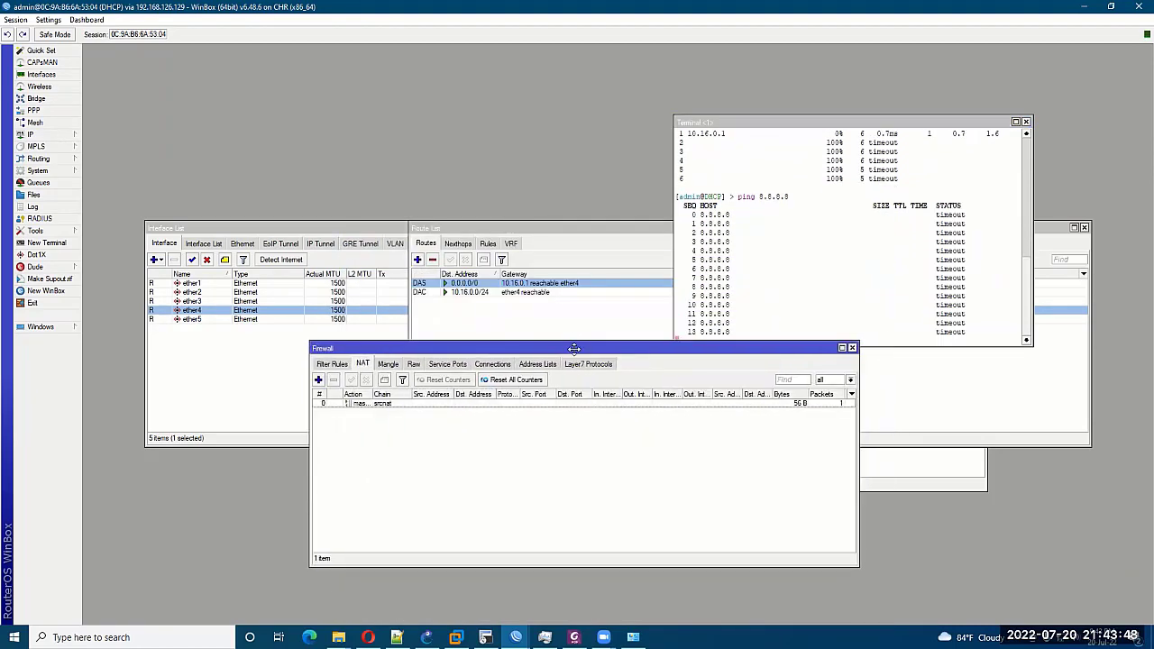
{"action": "double_click", "coordinate": [440, 405]}
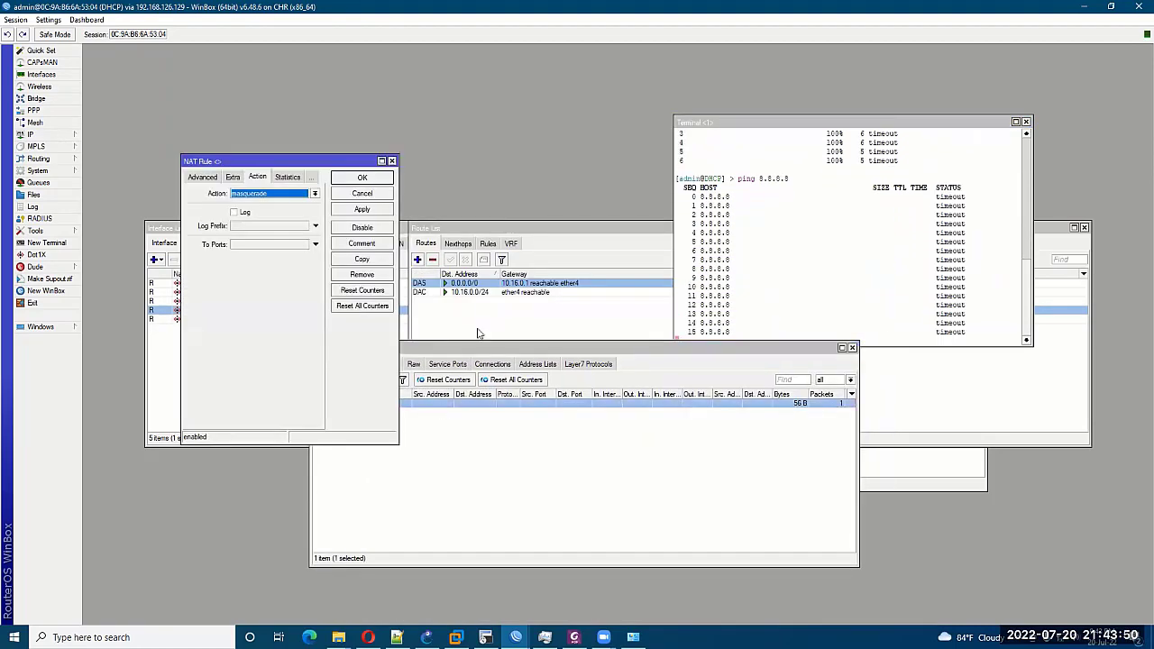
{"action": "left_click", "coordinate": [202, 179]}
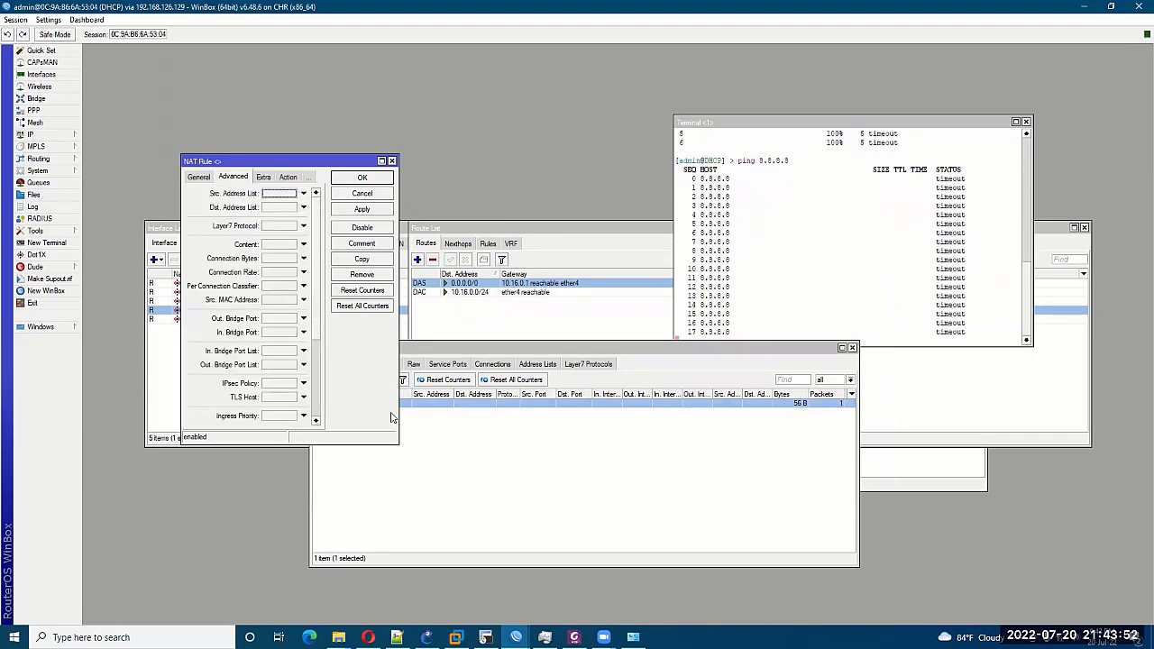
{"action": "left_click", "coordinate": [199, 177]}
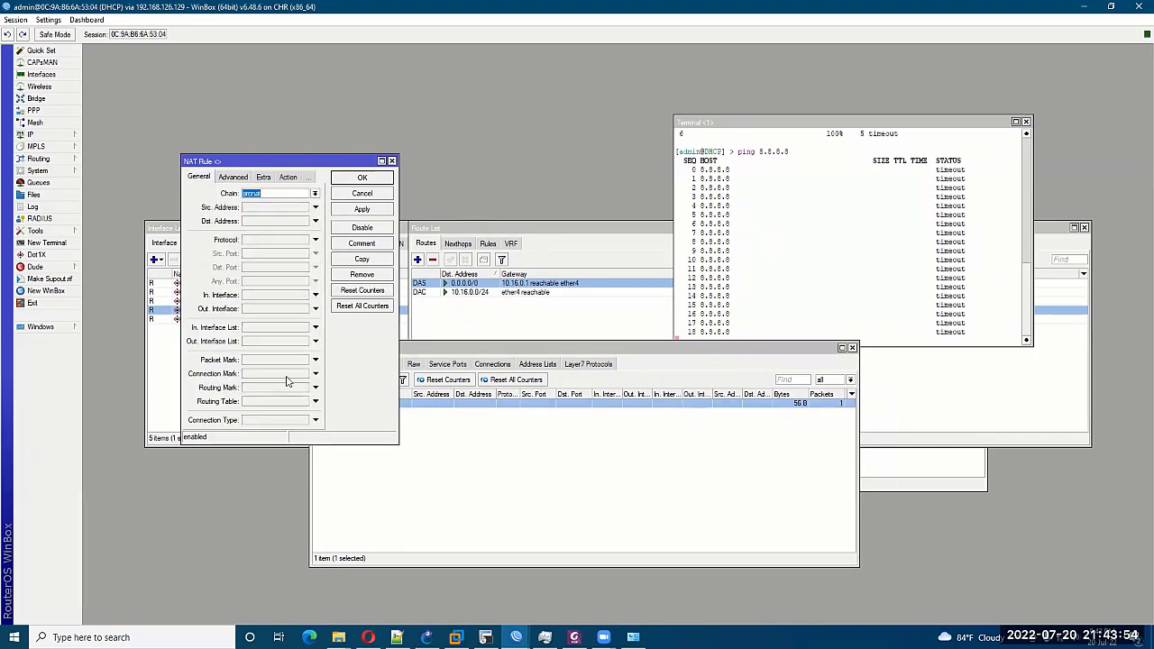
{"action": "left_click", "coordinate": [315, 308]}
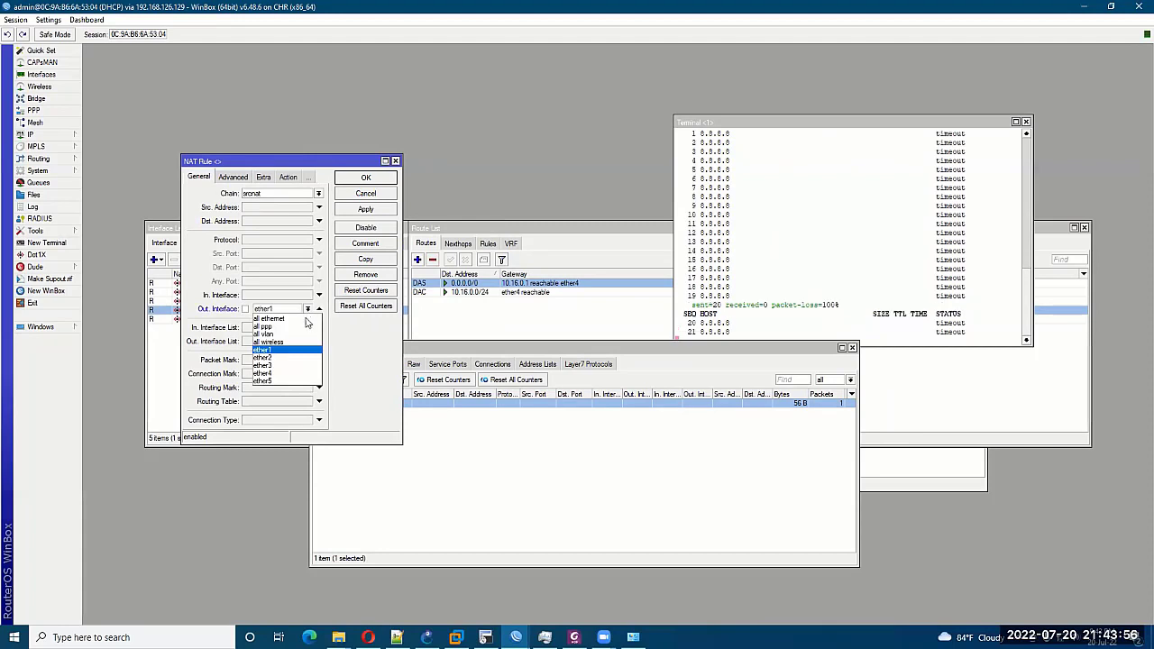
{"action": "left_click", "coordinate": [281, 375]}
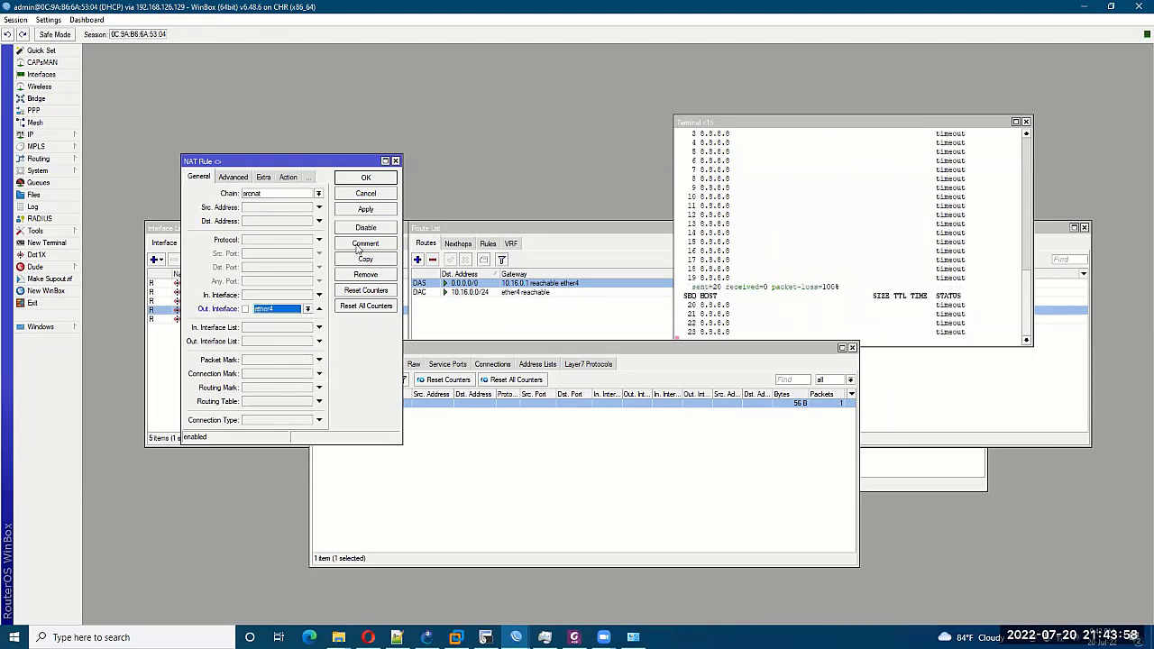
{"action": "left_click", "coordinate": [365, 211]}
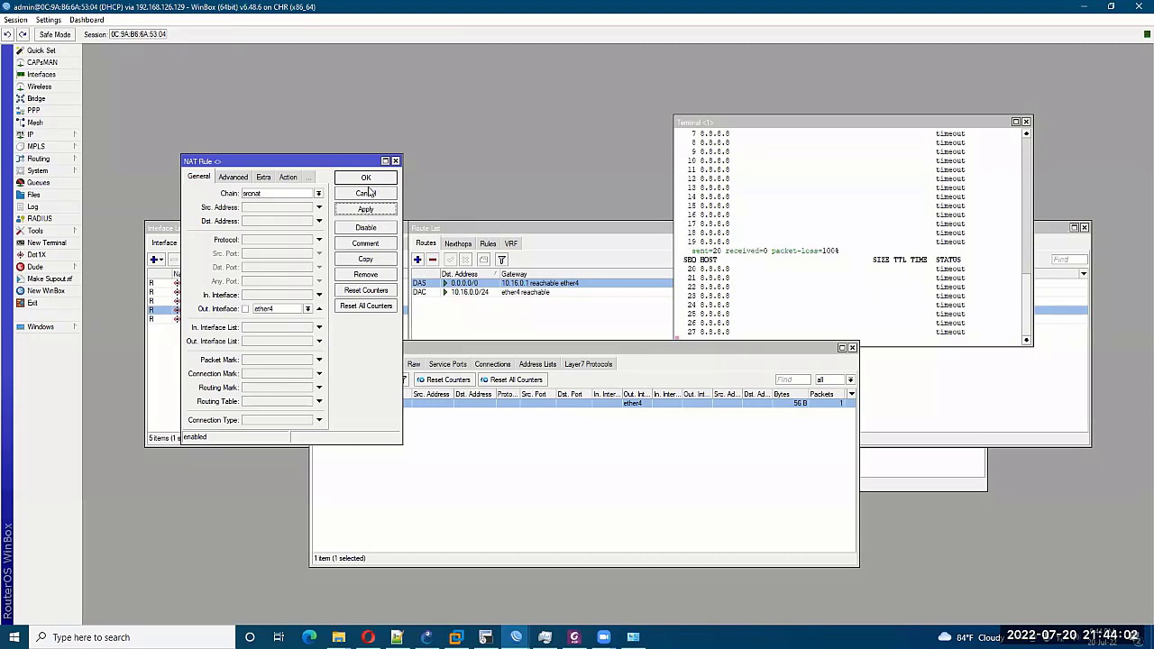
{"action": "left_click", "coordinate": [365, 178]}
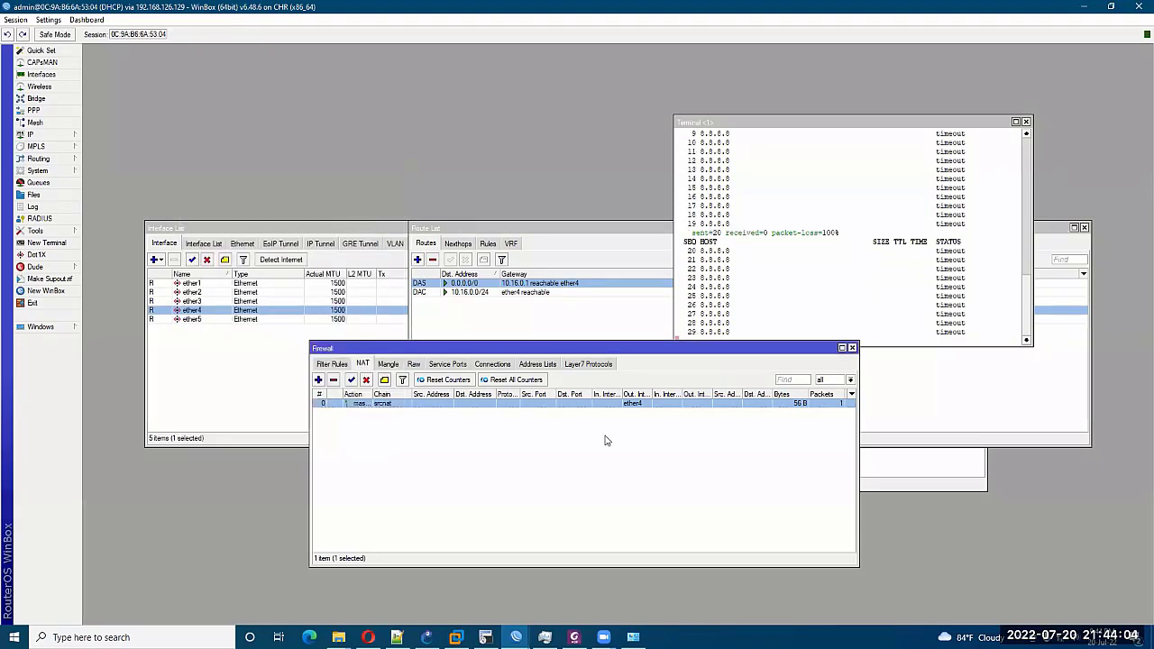
{"action": "left_click_drag", "start_coordinate": [853, 564], "coordinate": [973, 583]}
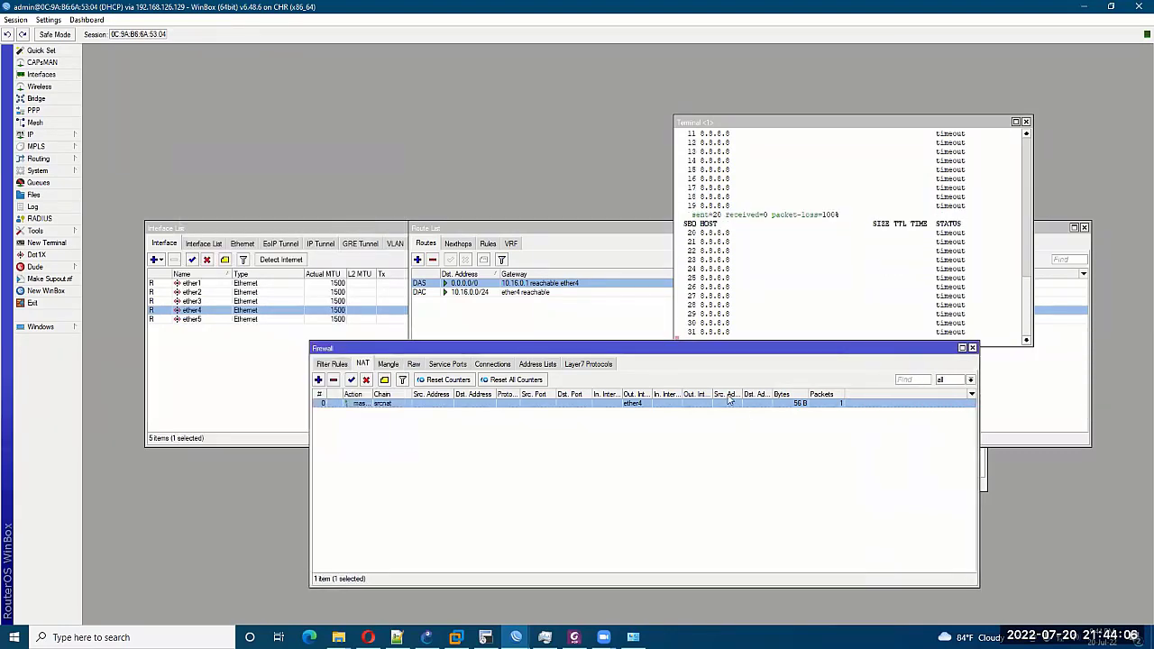
{"action": "left_click_drag", "start_coordinate": [710, 350], "coordinate": [673, 373]}
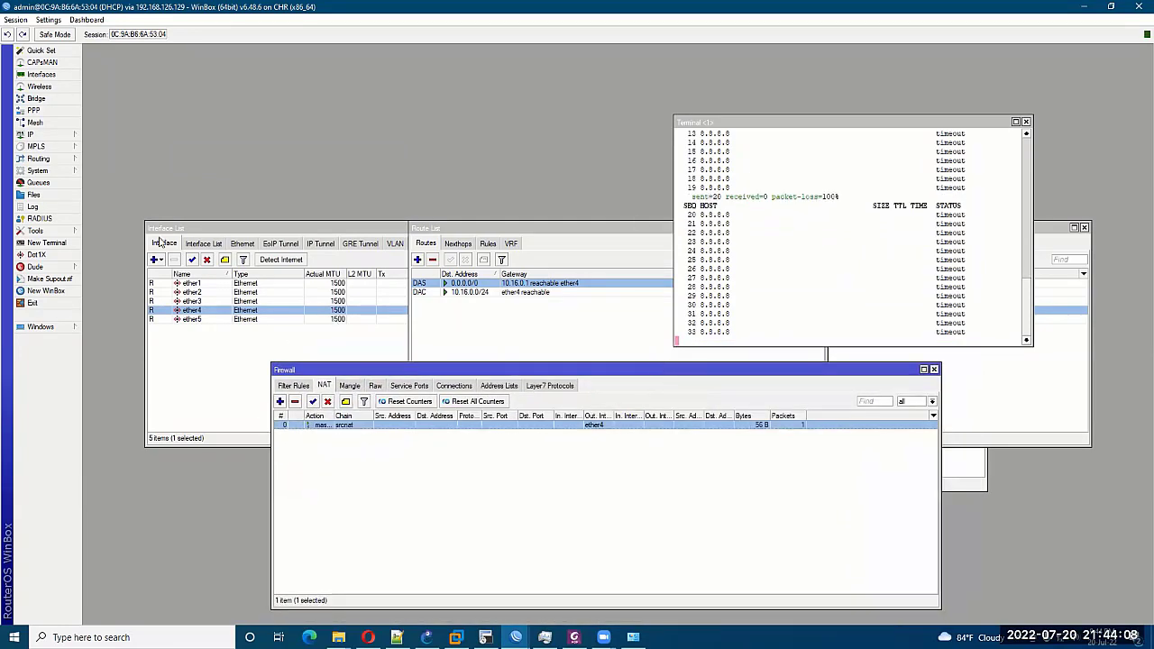
Run tool traceroute to 8.8.8.8 in a second terminal on the DHCP router and move that terminal below the first one.
{"action": "left_click", "coordinate": [50, 243]}
{"action": "type", "text": "tool "}
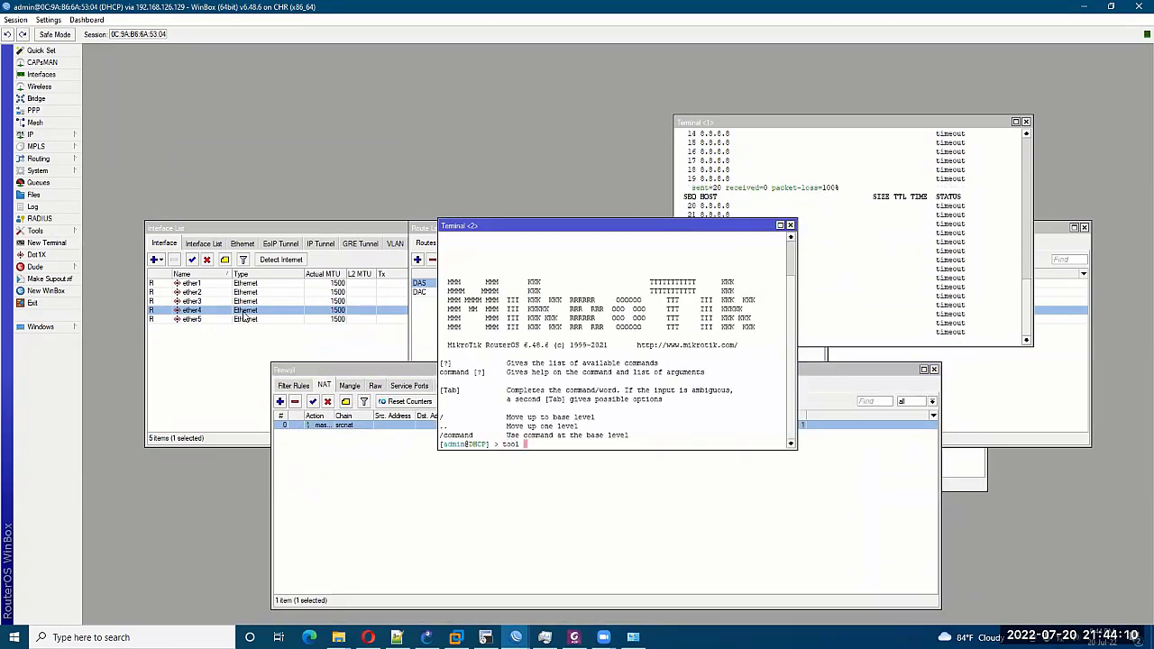
{"action": "type", "text": "traceroute"}
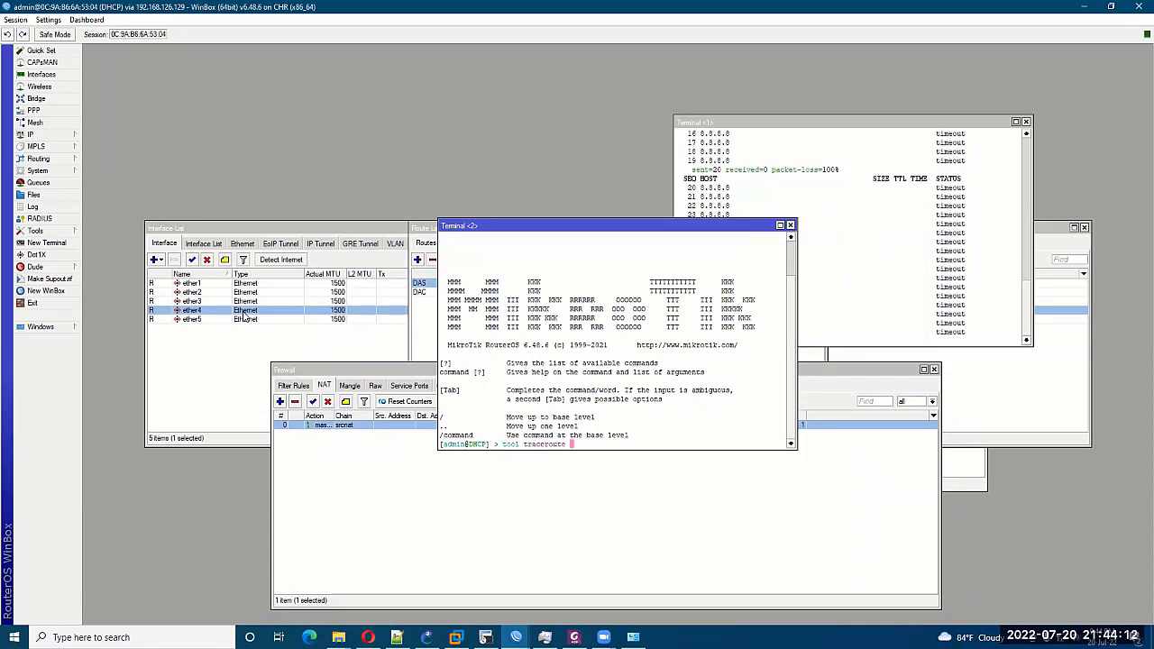
{"action": "key", "text": "Return"}
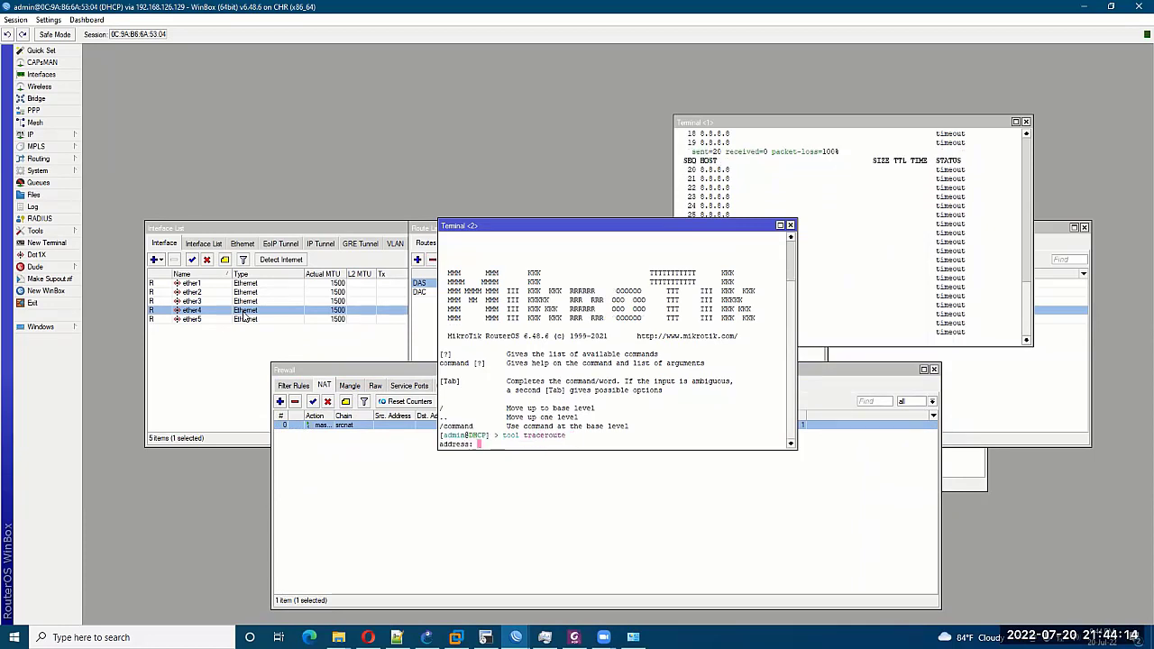
{"action": "type", "text": "8.8.8.8"}
{"action": "key", "text": "Return"}
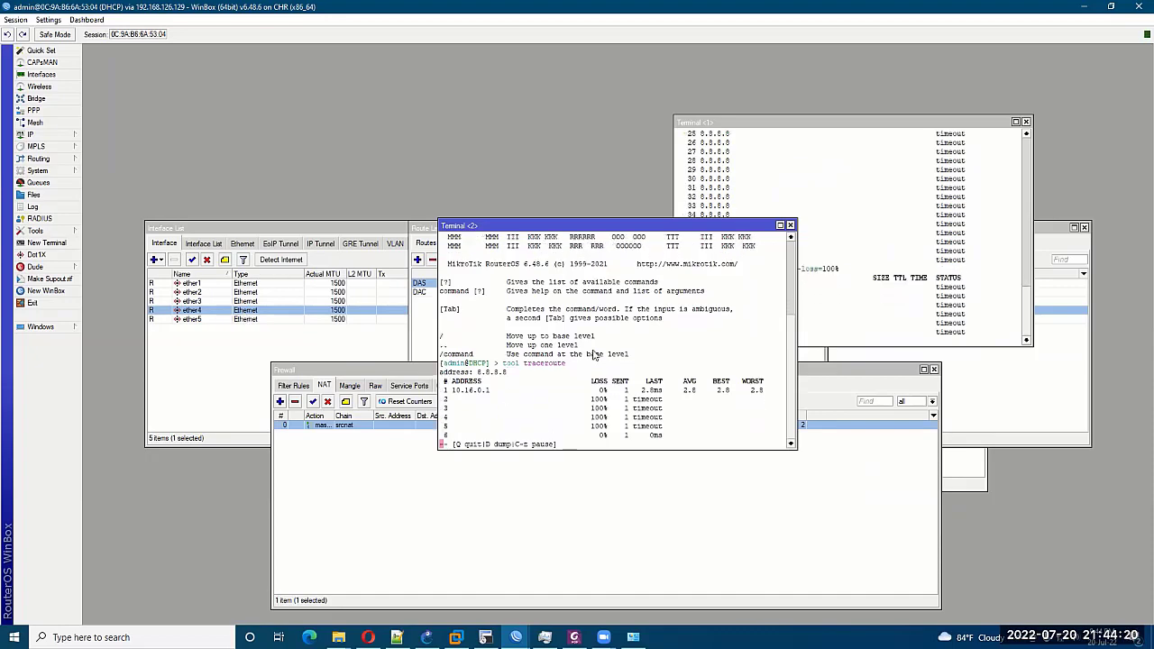
{"action": "left_click_drag", "start_coordinate": [622, 225], "coordinate": [935, 371]}
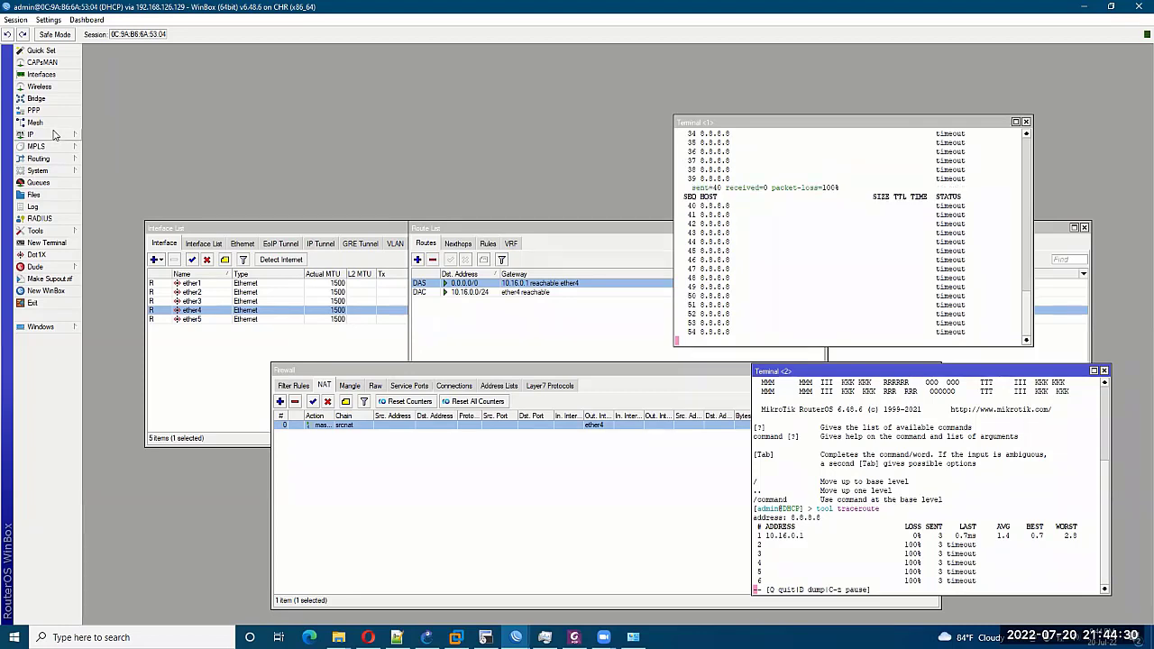
Switch to the ISP router's WinBox session and maximize its window.
{"action": "left_click", "coordinate": [516, 636]}
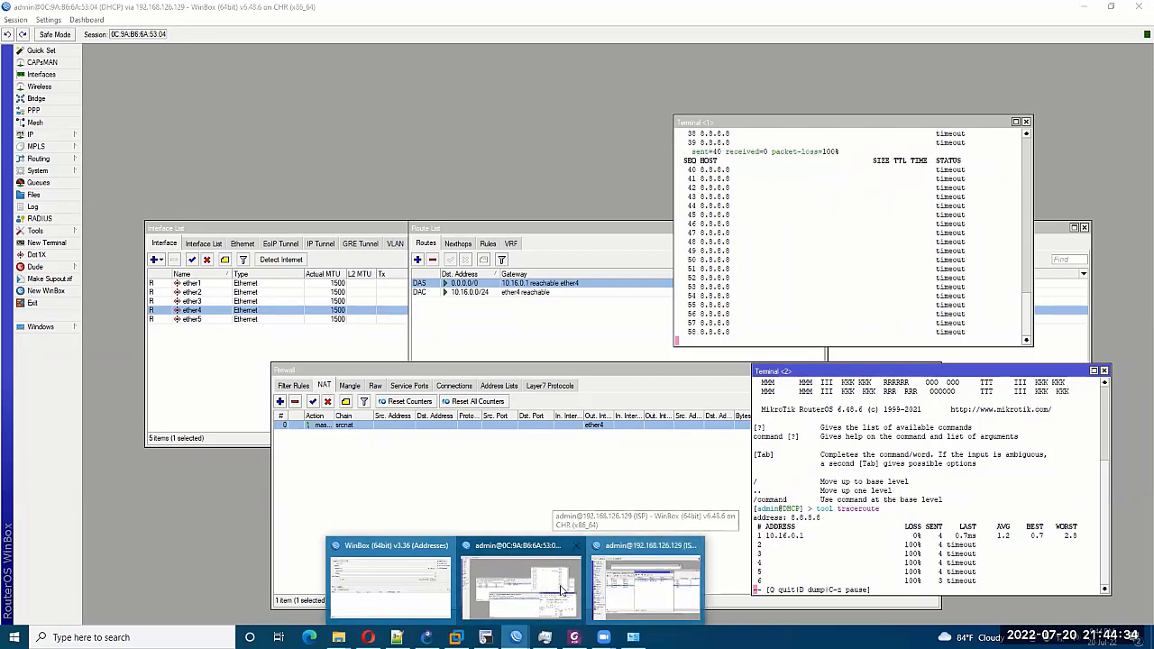
{"action": "left_click", "coordinate": [643, 588]}
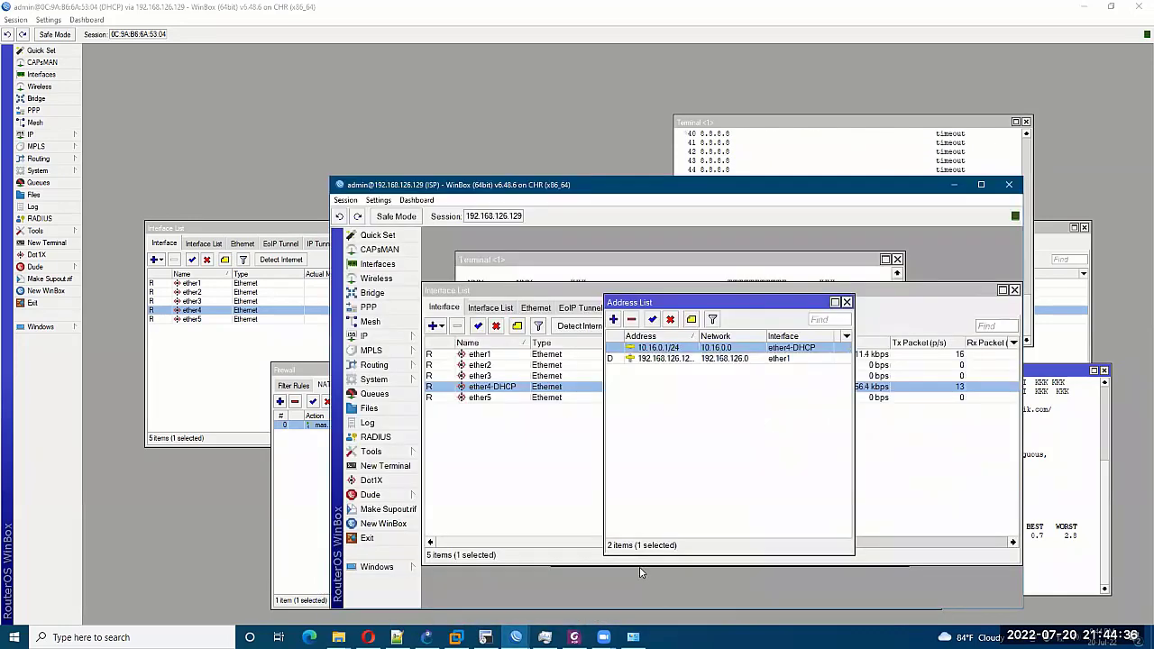
{"action": "mouse_move", "coordinate": [516, 637]}
{"action": "left_click", "coordinate": [519, 584]}
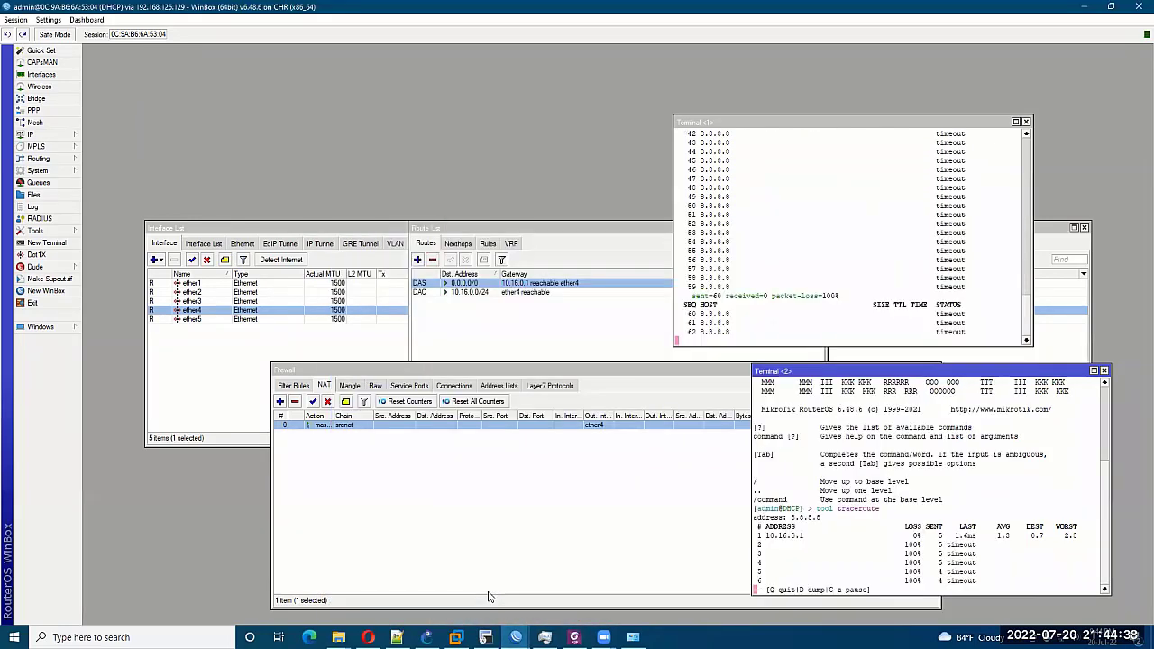
{"action": "left_click", "coordinate": [640, 591]}
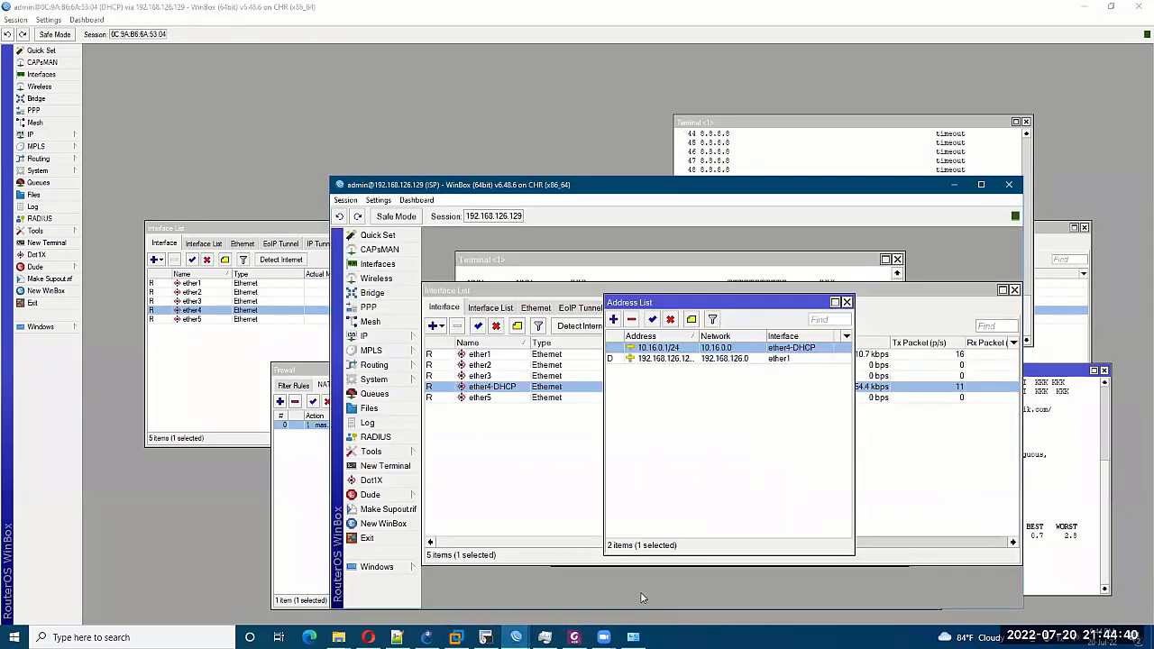
{"action": "double_click", "coordinate": [649, 186]}
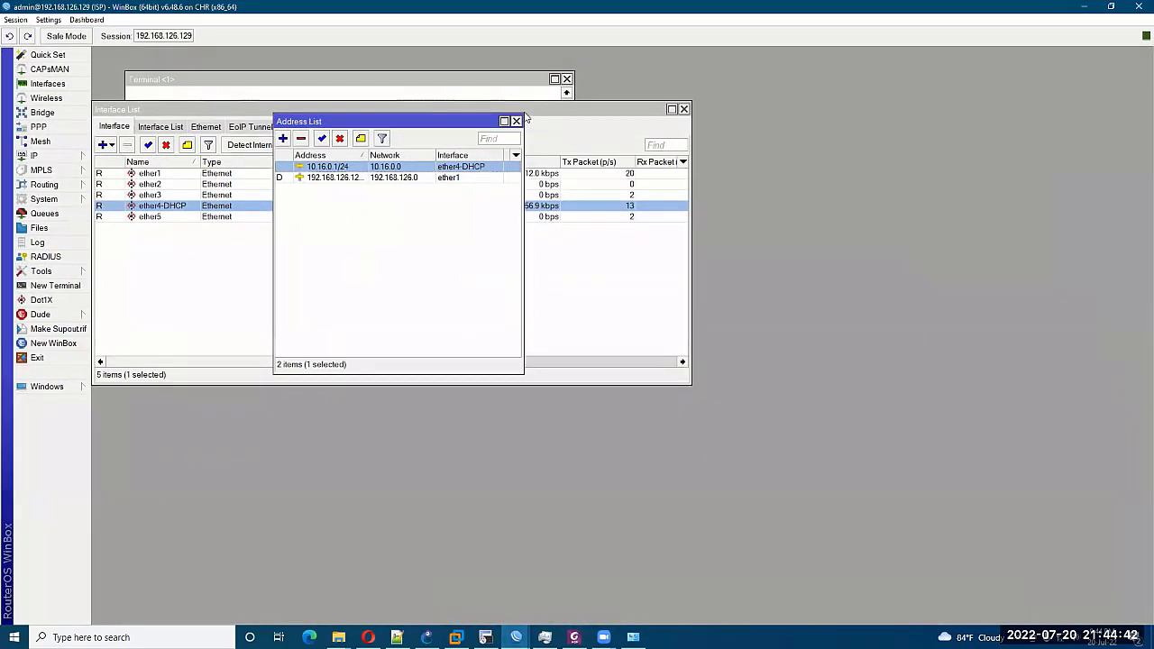
Close the ISP router's address list and start a new srcnat rule in its firewall with out interface ether1.
{"action": "left_click", "coordinate": [516, 121]}
{"action": "left_click", "coordinate": [36, 155]}
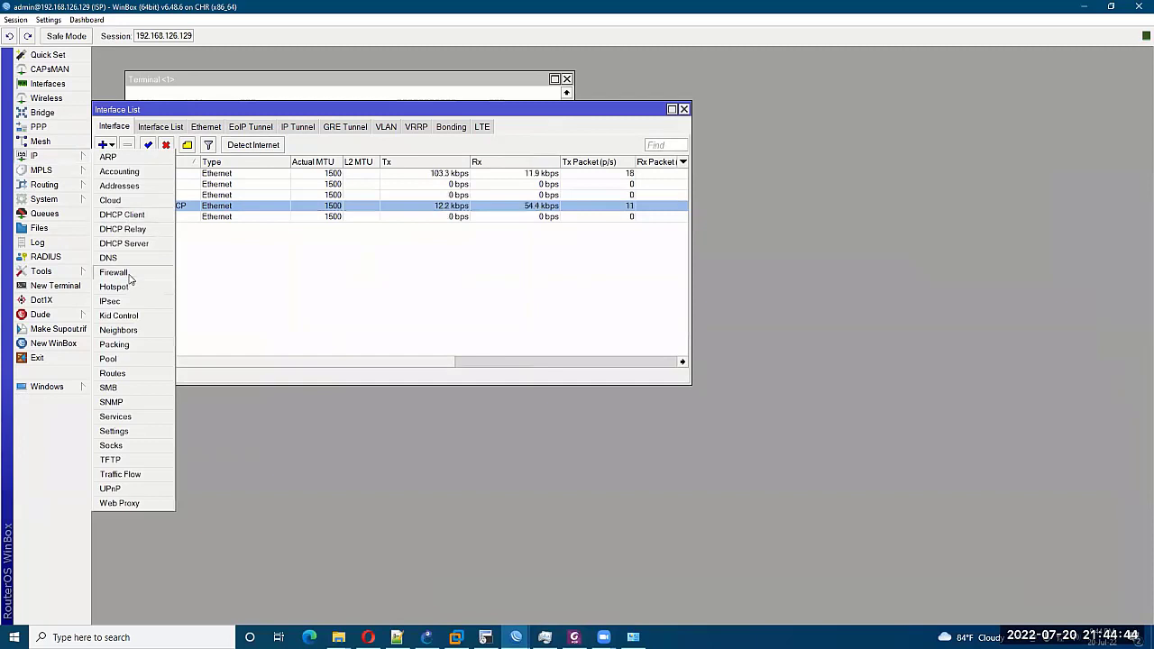
{"action": "left_click", "coordinate": [126, 275]}
{"action": "left_click", "coordinate": [348, 227]}
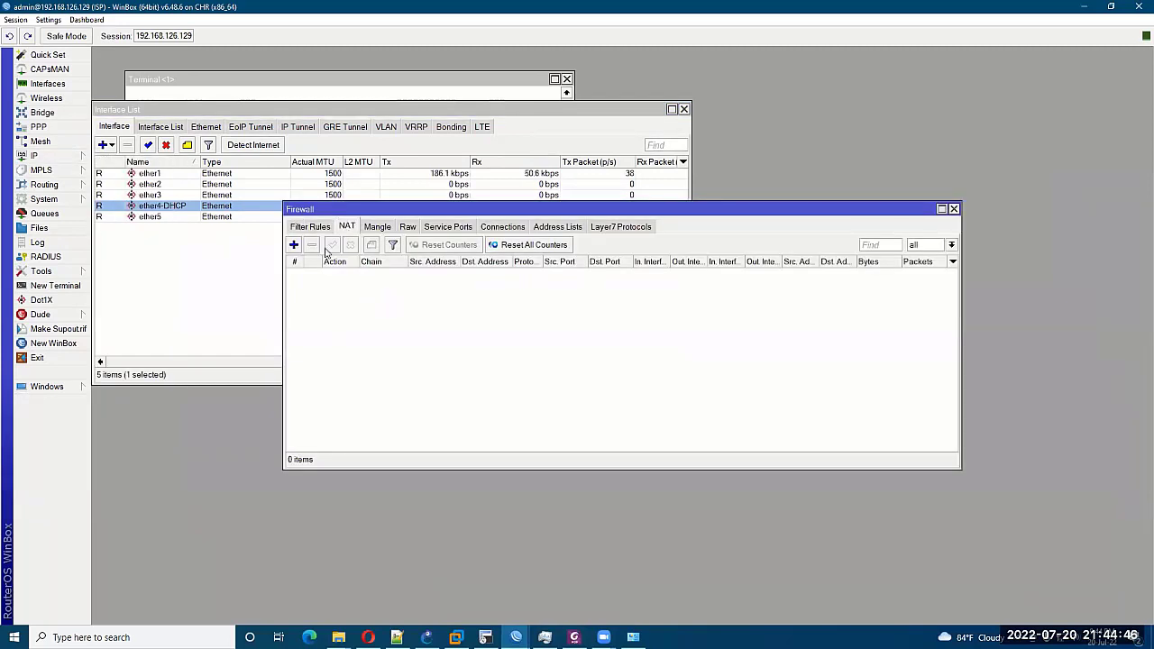
{"action": "left_click", "coordinate": [293, 244]}
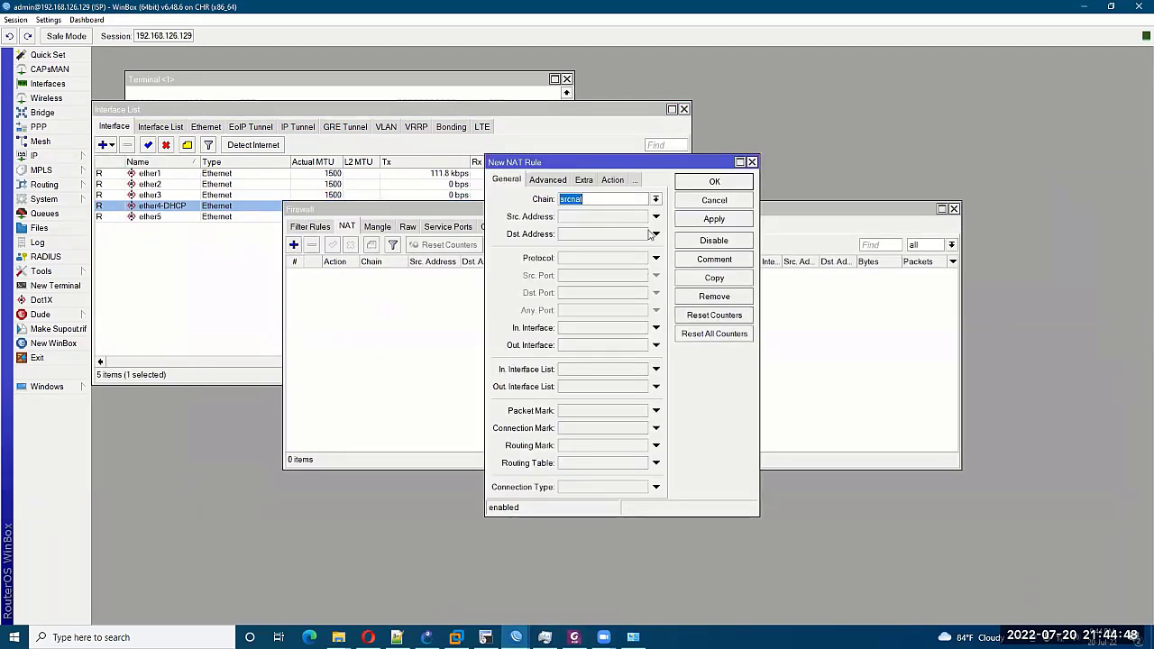
{"action": "left_click", "coordinate": [655, 345]}
{"action": "left_click", "coordinate": [648, 346]}
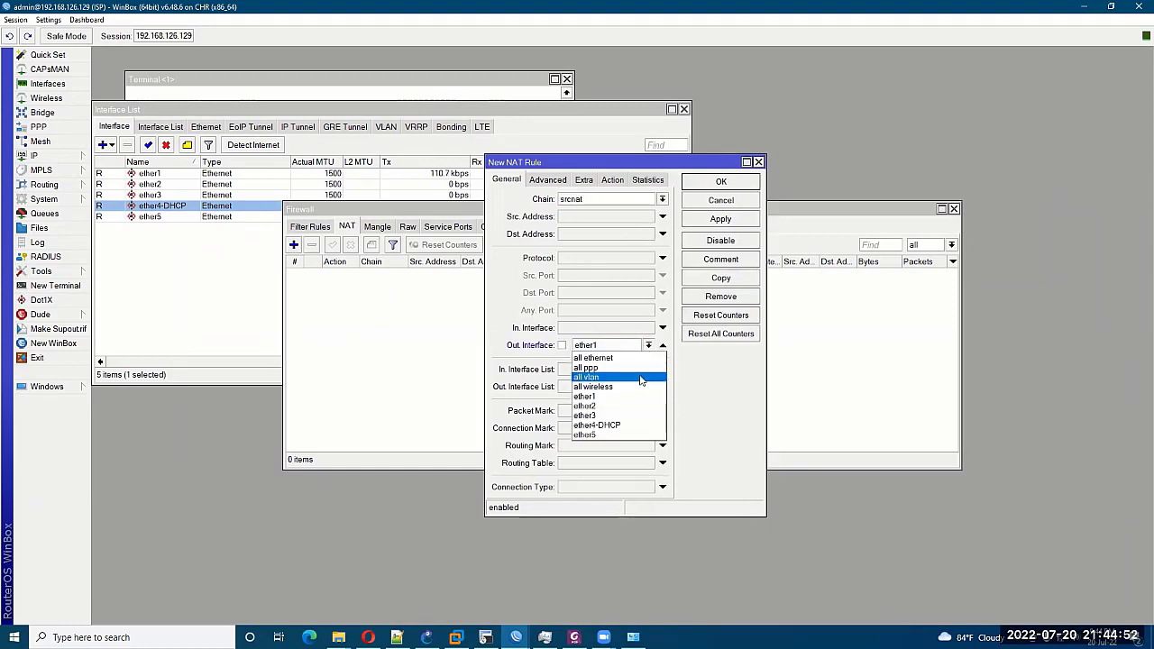
{"action": "left_click", "coordinate": [621, 398]}
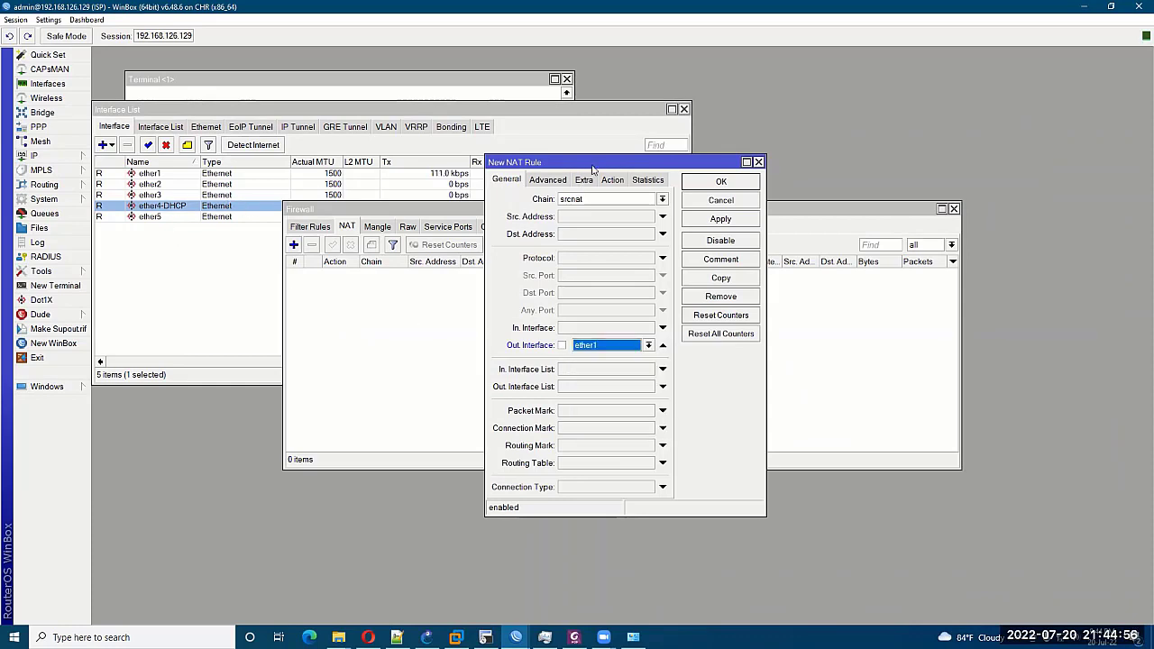
Set the ISP router's new NAT rule action to masquerade and save the rule.
{"action": "left_click", "coordinate": [612, 180]}
{"action": "left_click", "coordinate": [609, 199]}
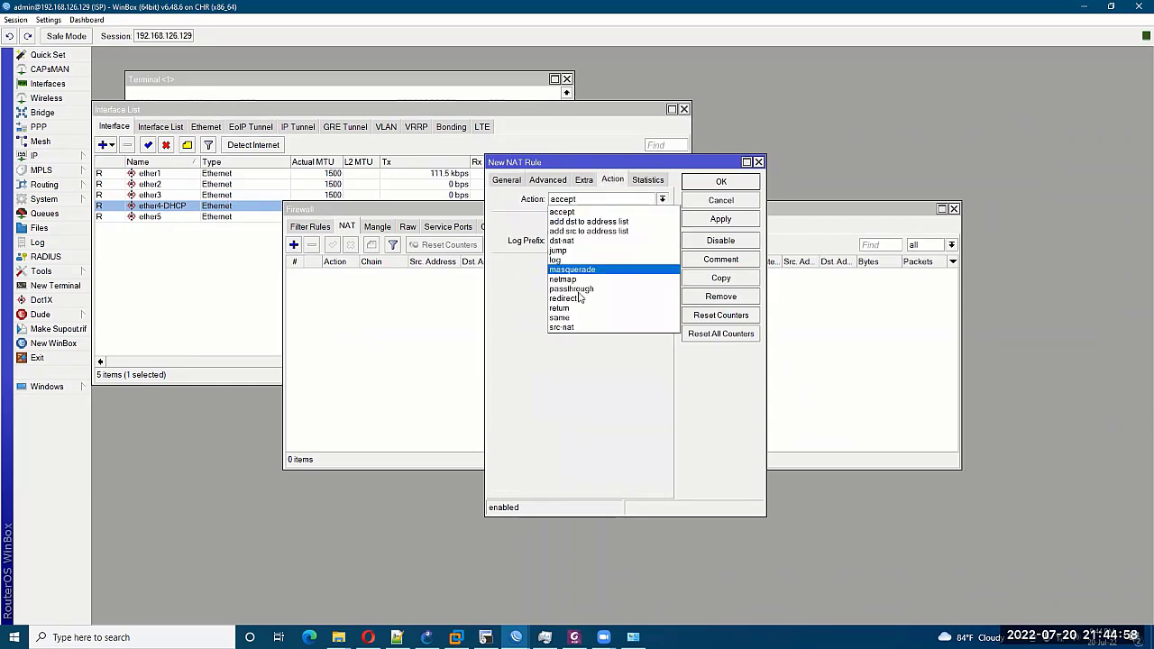
{"action": "left_click", "coordinate": [582, 279]}
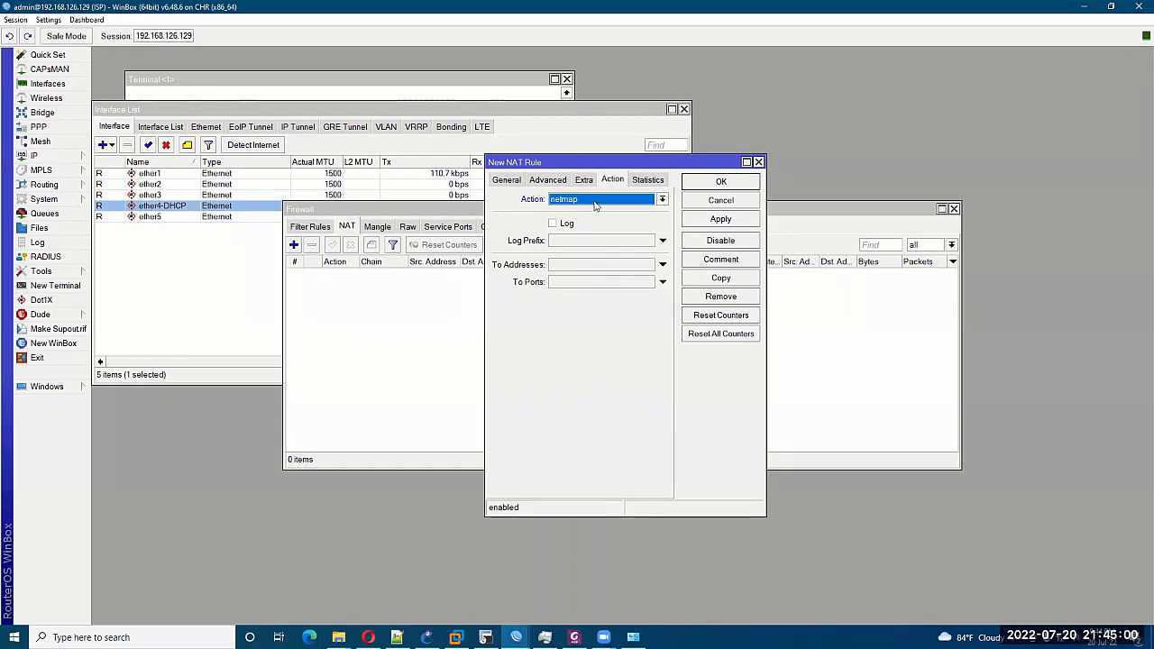
{"action": "left_click", "coordinate": [596, 199]}
{"action": "left_click", "coordinate": [586, 269]}
{"action": "left_click", "coordinate": [717, 182]}
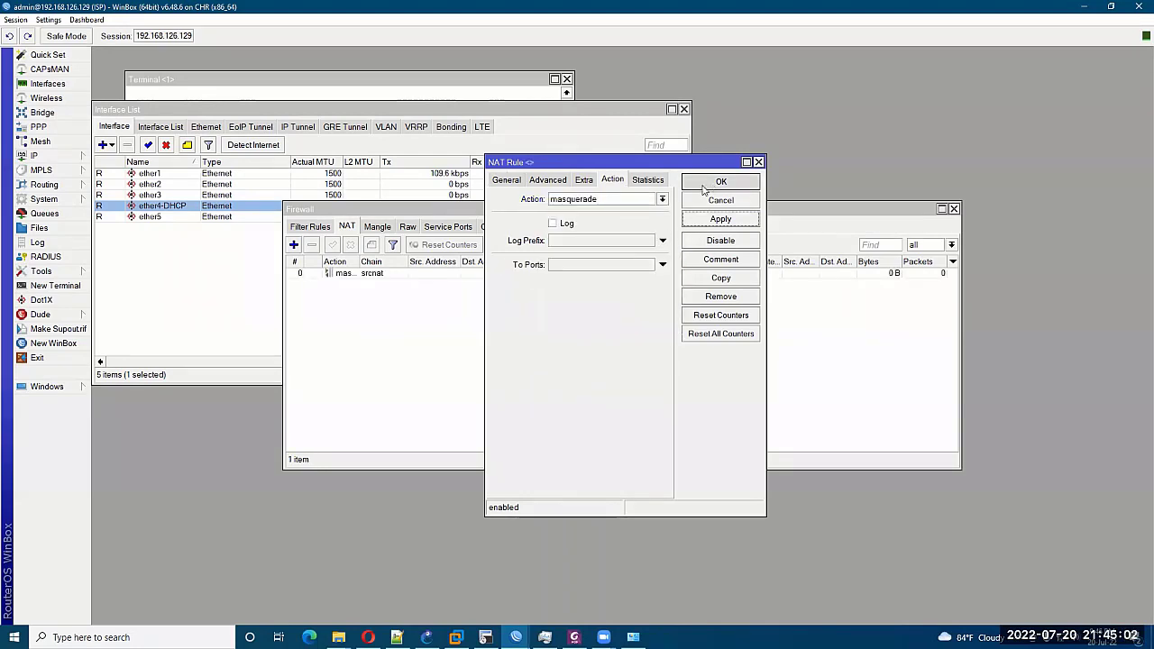
Check the running ping and traceroute on the DHCP router, then return to the ISP router and select its masquerade rule.
{"action": "mouse_move", "coordinate": [516, 637]}
{"action": "left_click", "coordinate": [646, 584]}
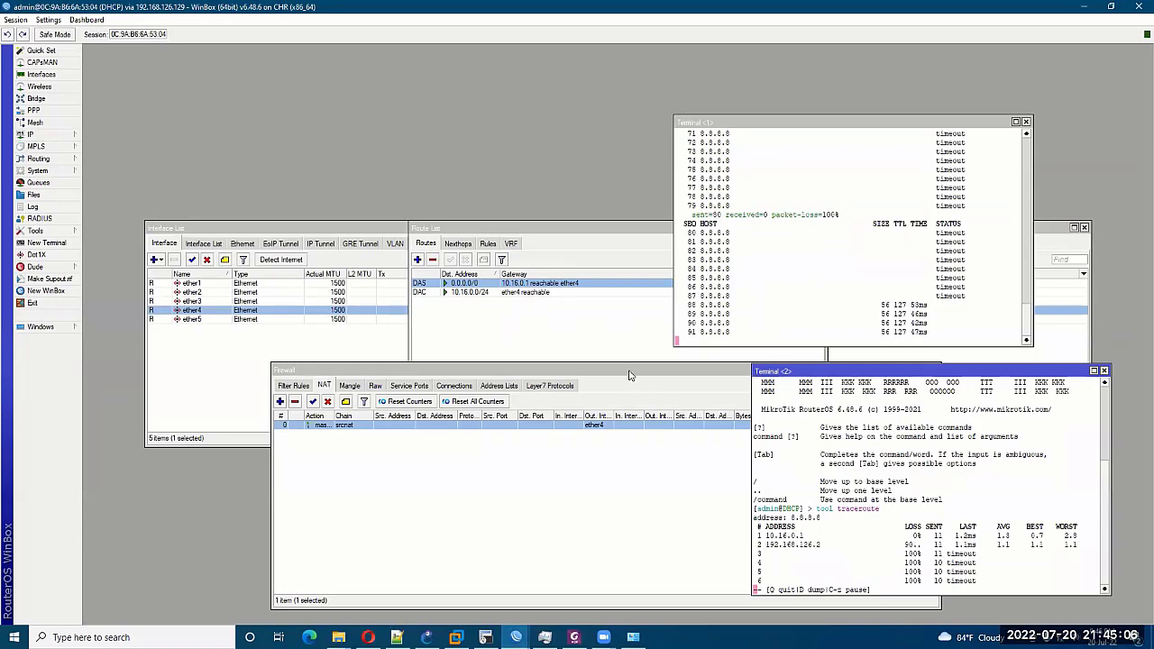
{"action": "mouse_move", "coordinate": [515, 638]}
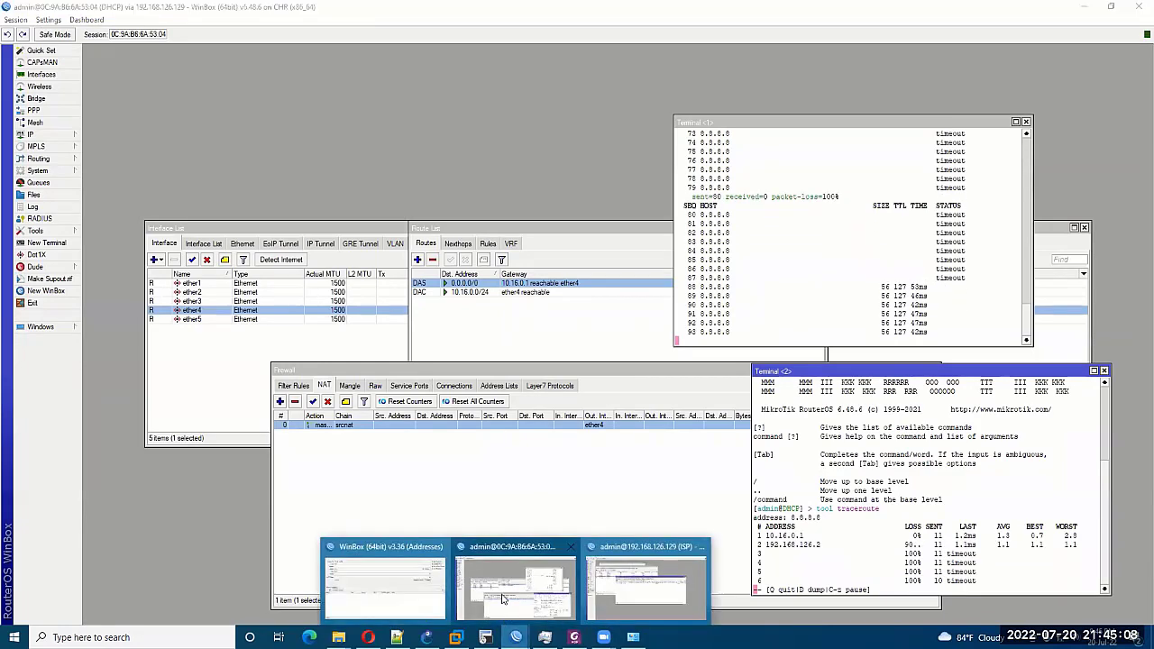
{"action": "left_click", "coordinate": [645, 586]}
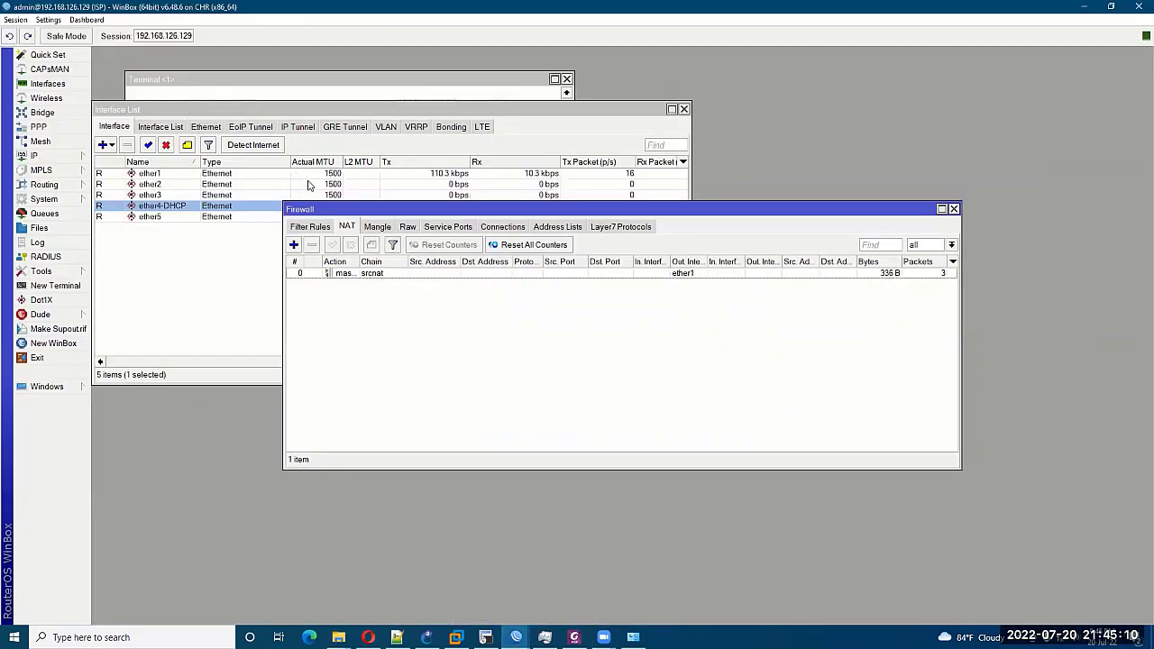
{"action": "left_click", "coordinate": [393, 274]}
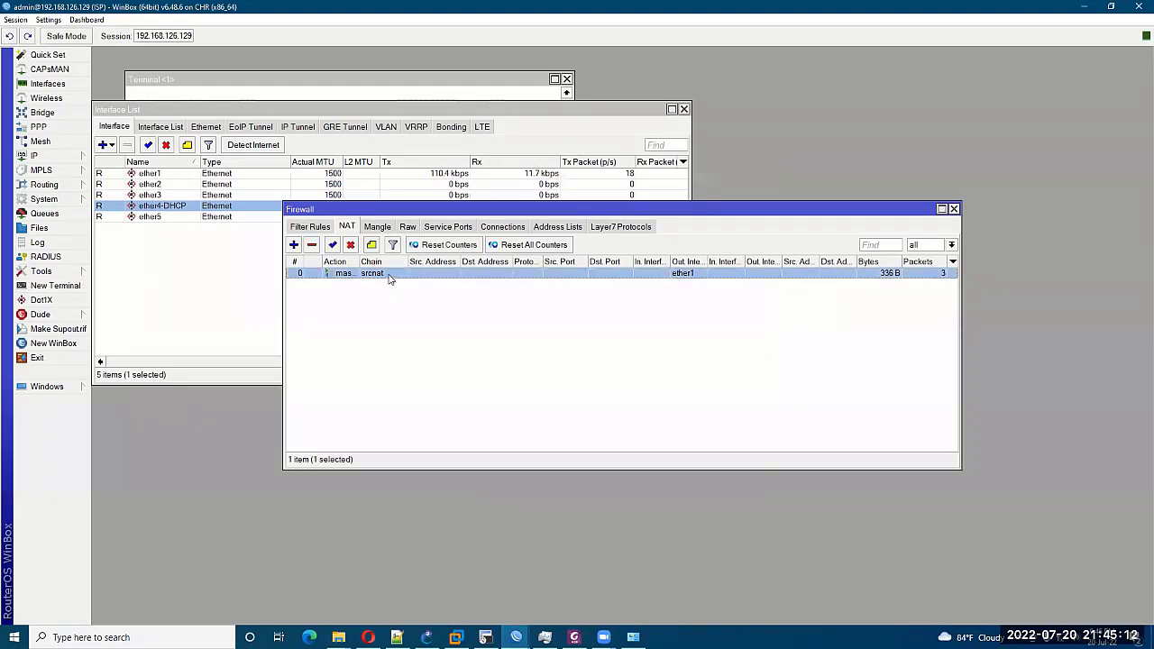
Disable the ISP router's masquerade rule, ping 8.8.8.8 from a new terminal, and move the firewall window aside.
{"action": "left_click", "coordinate": [55, 285]}
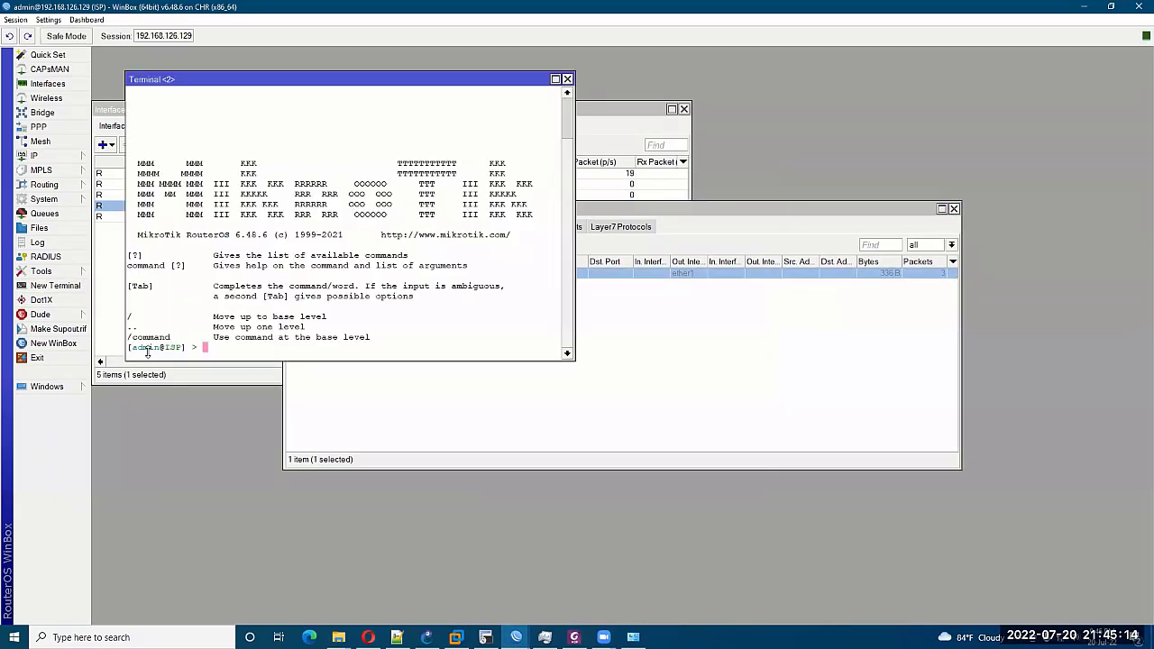
{"action": "type", "text": "ping 8.8.8.8"}
{"action": "key", "text": "Return"}
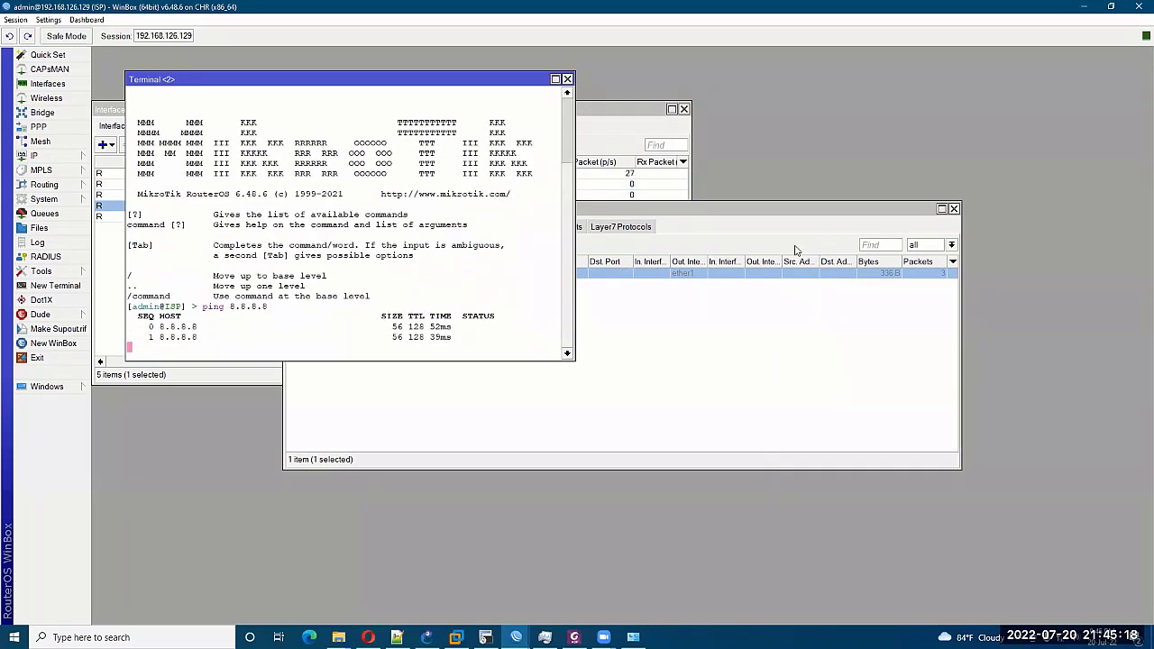
{"action": "left_click_drag", "start_coordinate": [774, 208], "coordinate": [948, 217]}
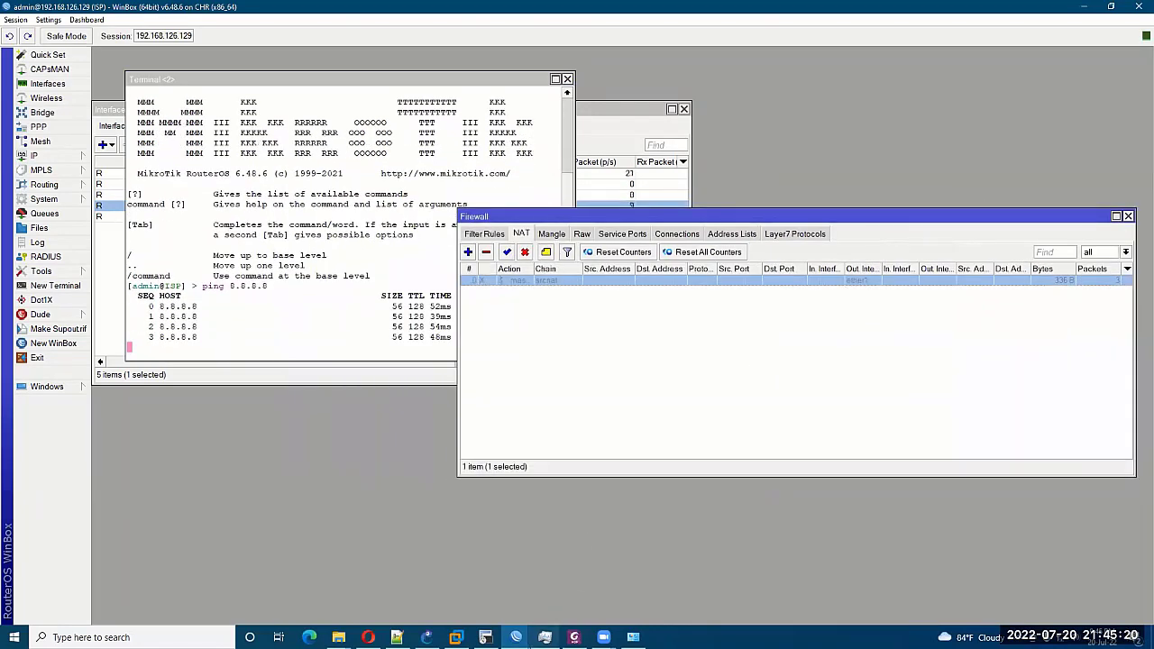
Check the DHCP router's running ping and traceroute to 8.8.8.8, then return to the ISP router's session.
{"action": "mouse_move", "coordinate": [508, 638]}
{"action": "left_click", "coordinate": [496, 609]}
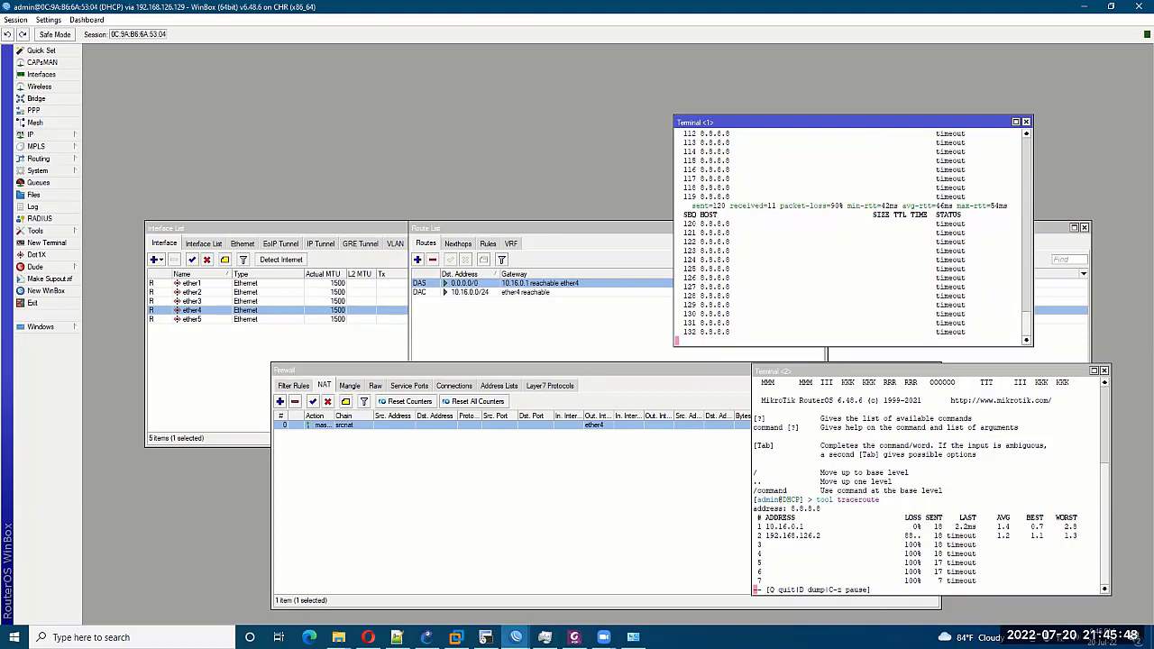
{"action": "left_click", "coordinate": [516, 637]}
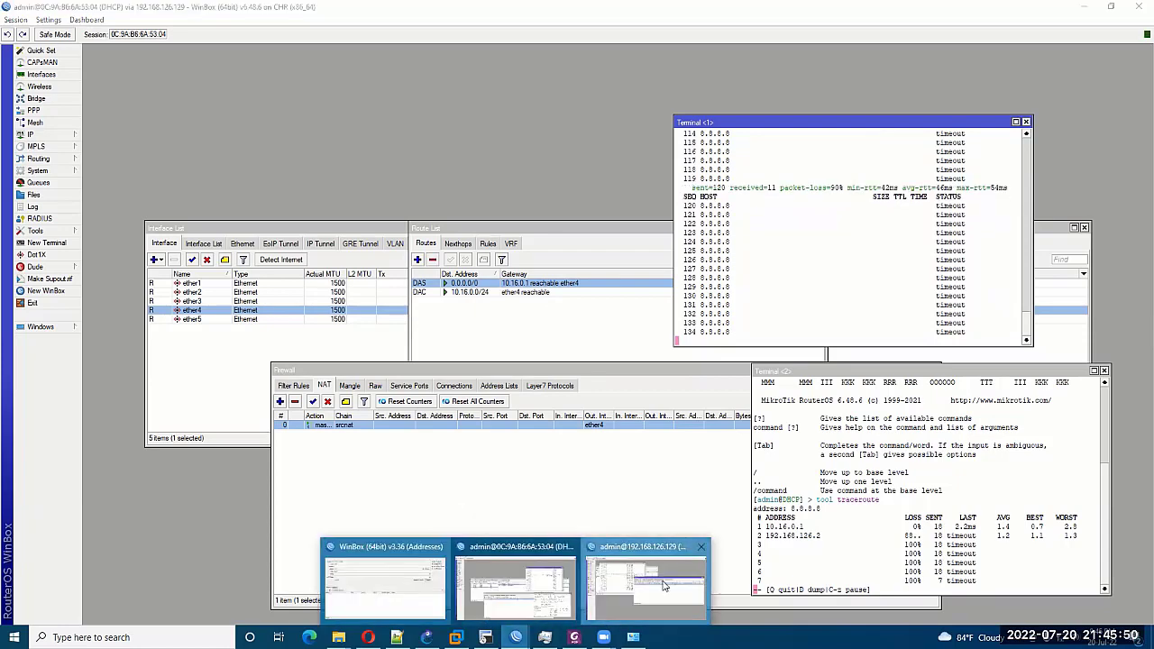
{"action": "left_click", "coordinate": [664, 586]}
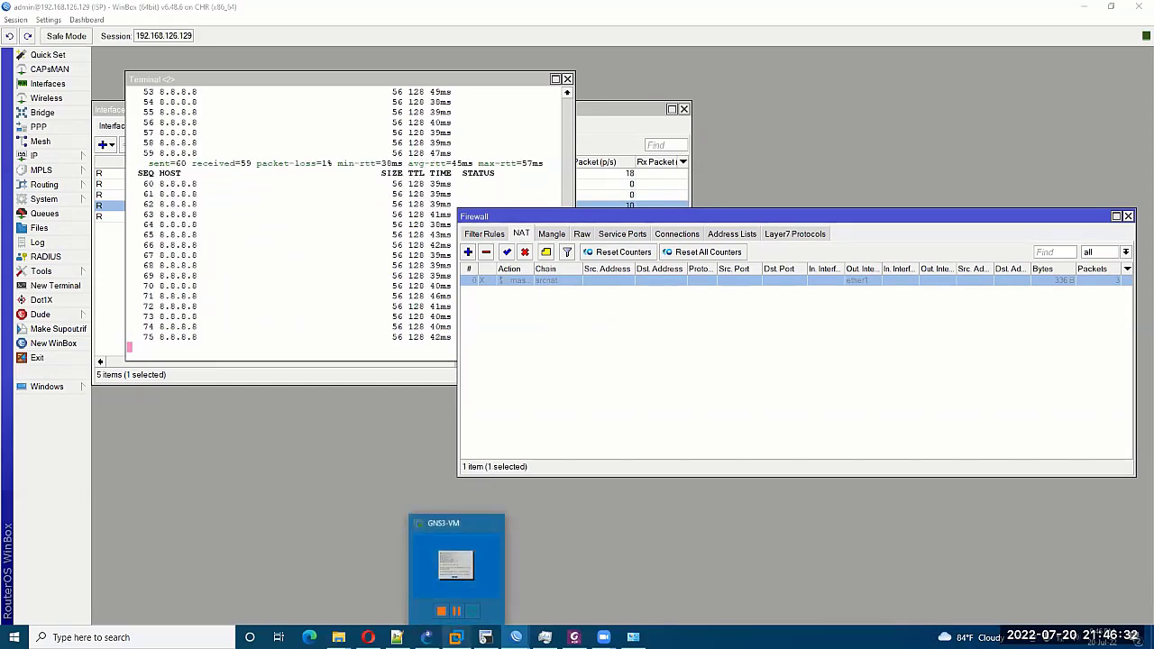
Switch to VMware Workstation and inspect both network adapters in the GNS3-VM virtual machine settings.
{"action": "left_click", "coordinate": [449, 633]}
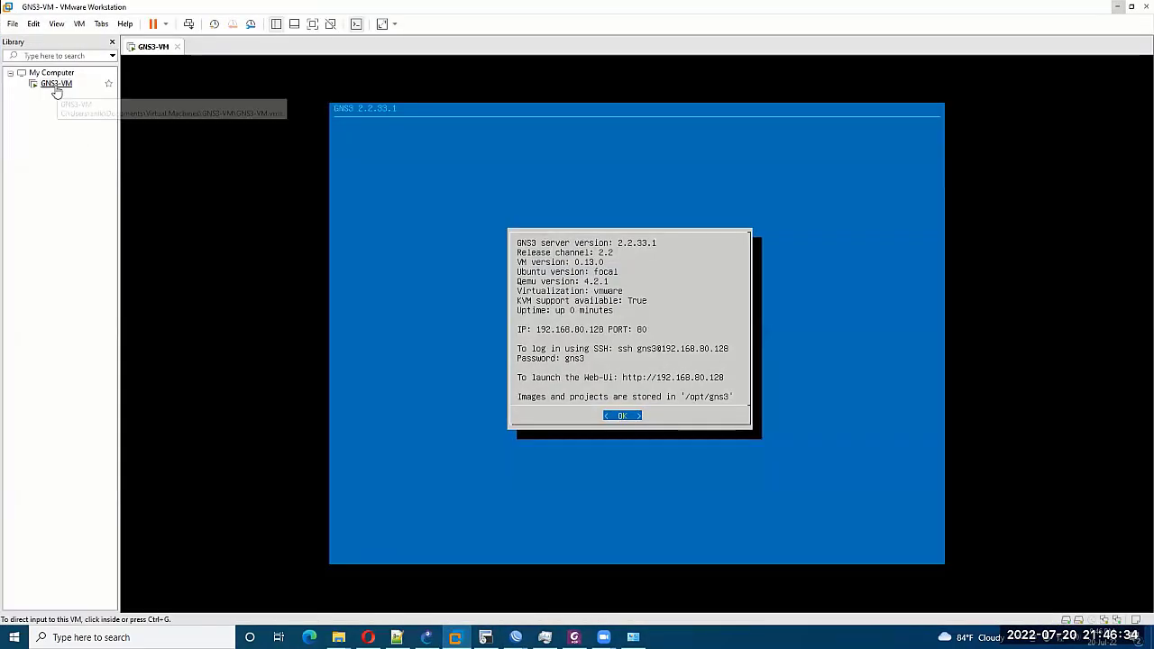
{"action": "right_click", "coordinate": [56, 86]}
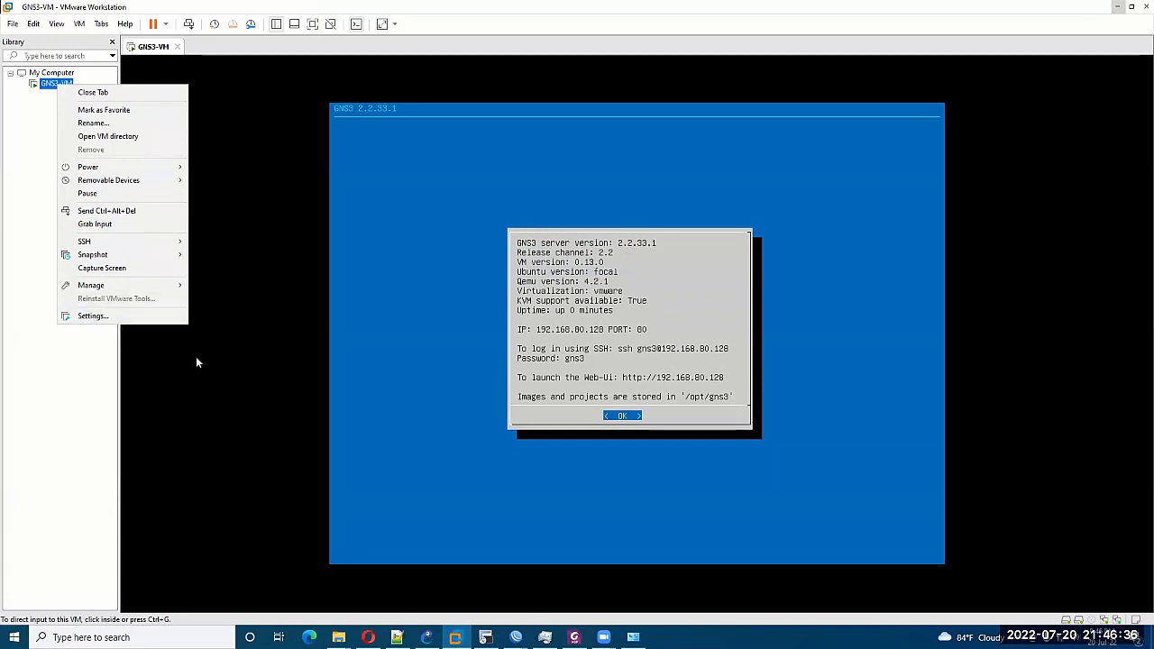
{"action": "left_click", "coordinate": [95, 316]}
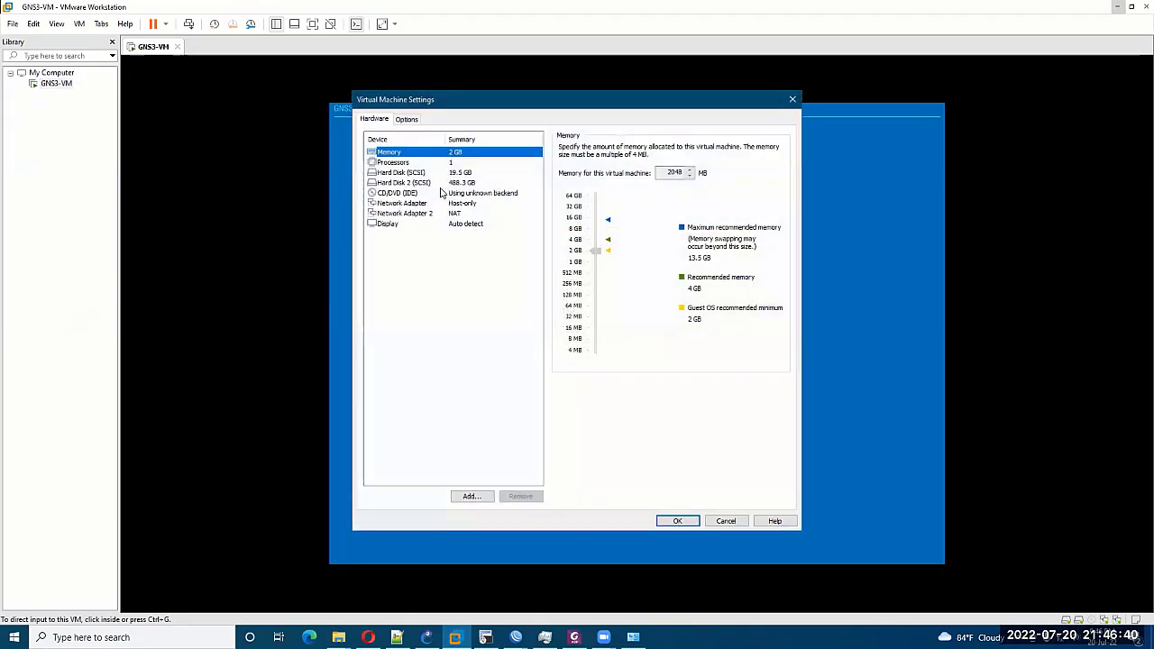
{"action": "left_click", "coordinate": [467, 205]}
{"action": "left_click", "coordinate": [469, 214]}
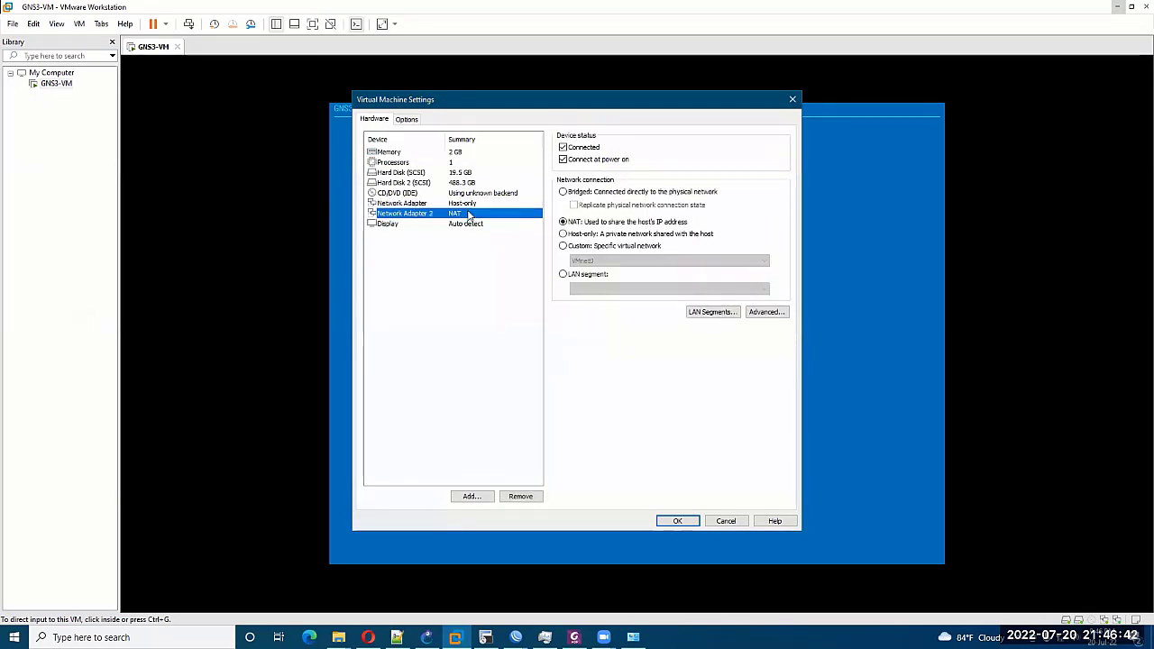
Check the GNS3 topology, then return to the ISP router's WinBox session and re-enable its masquerade rule.
{"action": "left_click", "coordinate": [426, 638]}
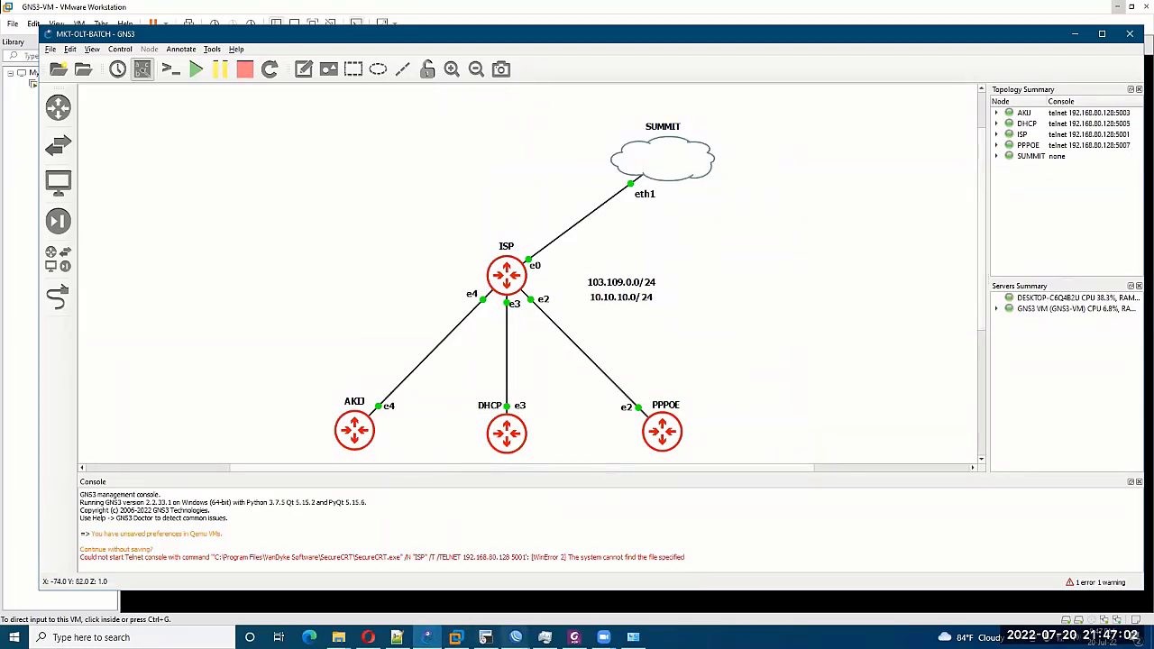
{"action": "mouse_move", "coordinate": [516, 638]}
{"action": "left_click", "coordinate": [641, 578]}
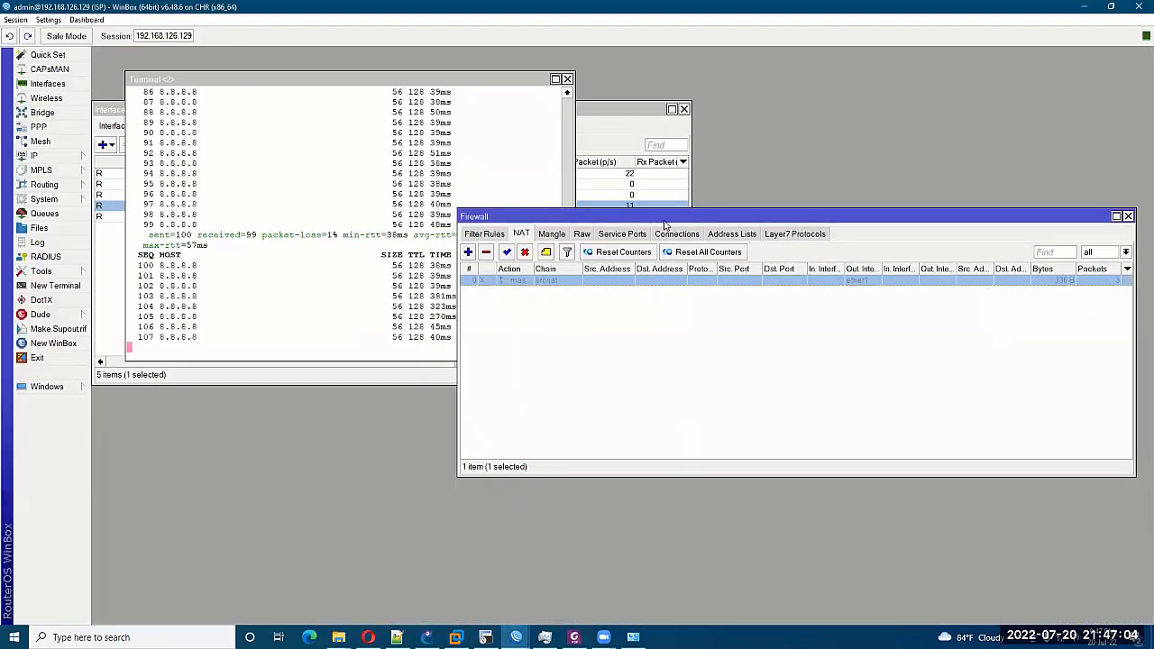
{"action": "left_click_drag", "start_coordinate": [656, 216], "coordinate": [597, 344]}
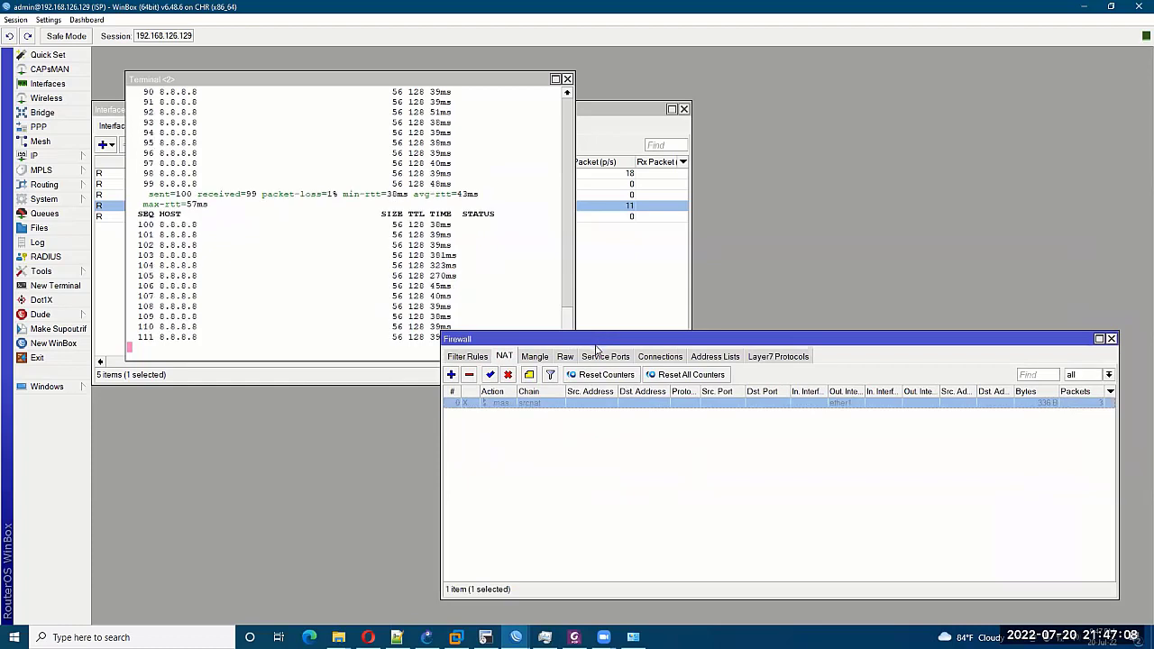
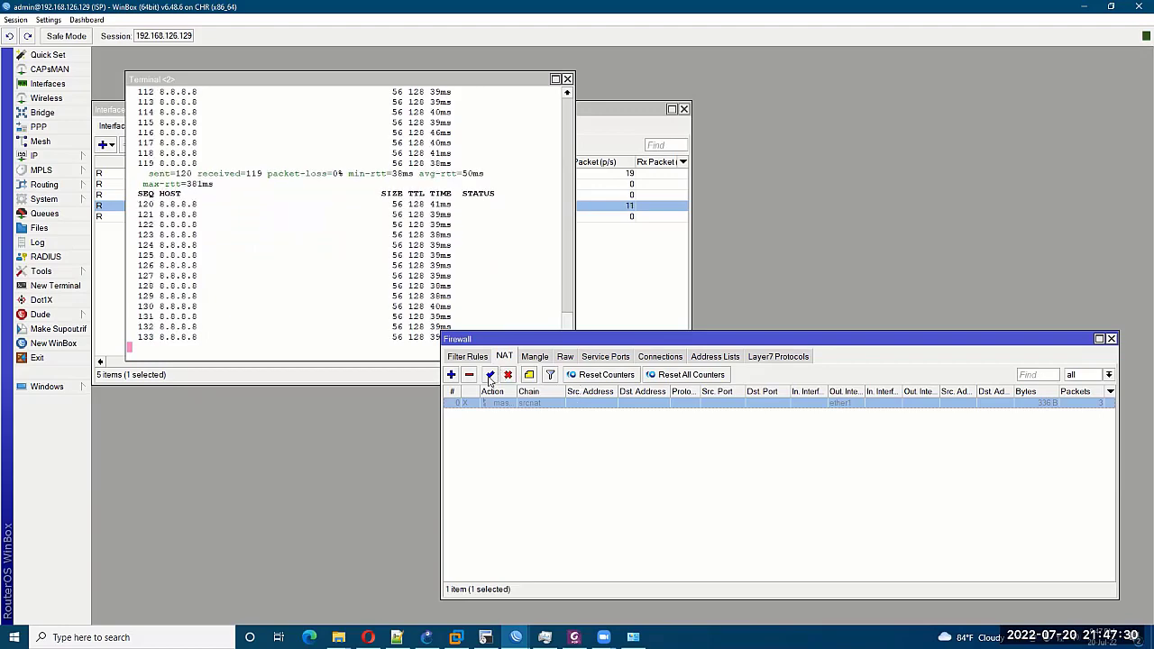
Switch to the DHCP router, stop the running traceroute and run tool traceroute again to 8.8.8.8.
{"action": "mouse_move", "coordinate": [516, 638]}
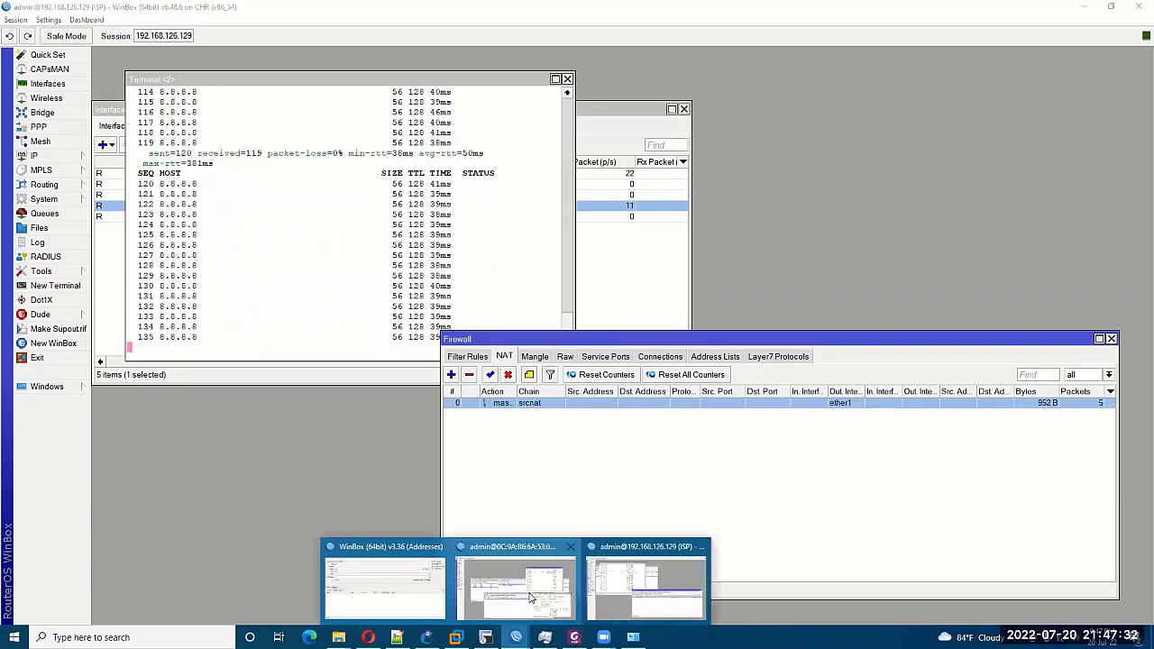
{"action": "left_click", "coordinate": [530, 591]}
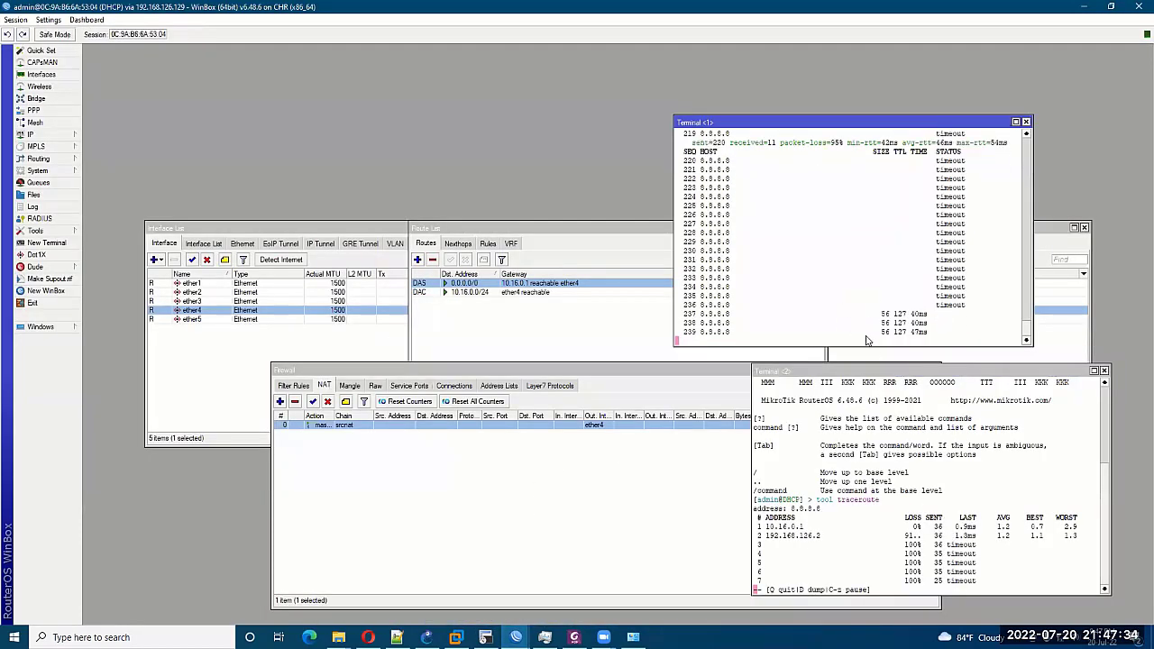
{"action": "left_click", "coordinate": [886, 527]}
{"action": "key", "text": "q"}
{"action": "key", "text": "Up"}
{"action": "key", "text": "Return"}
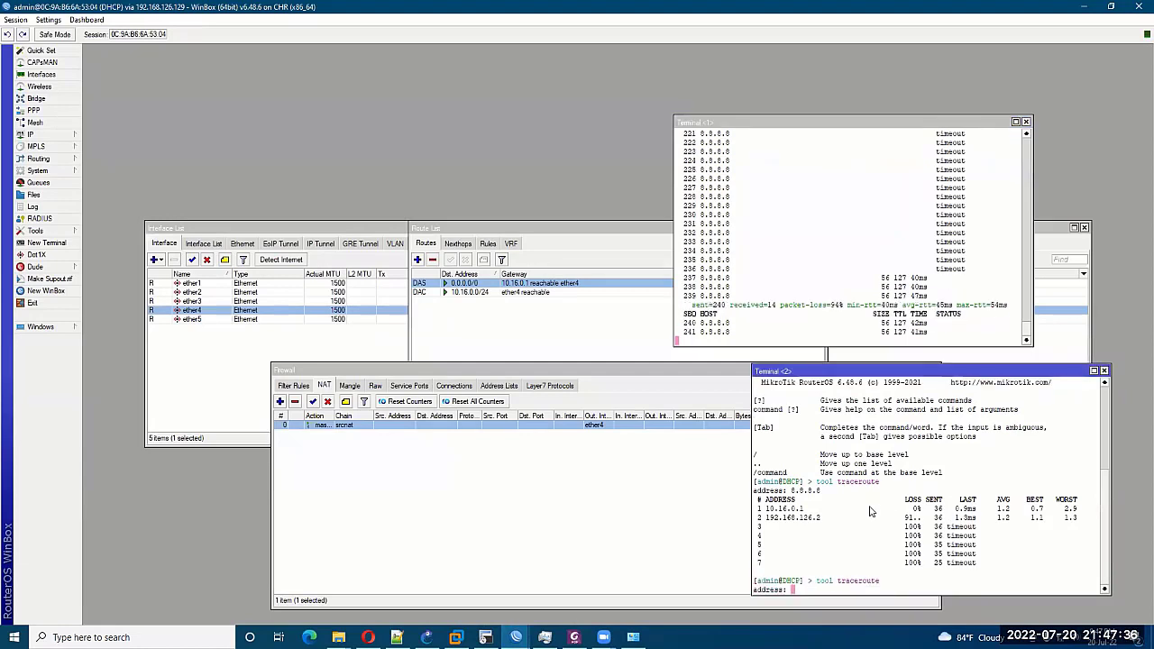
{"action": "type", "text": "8.8.8.8"}
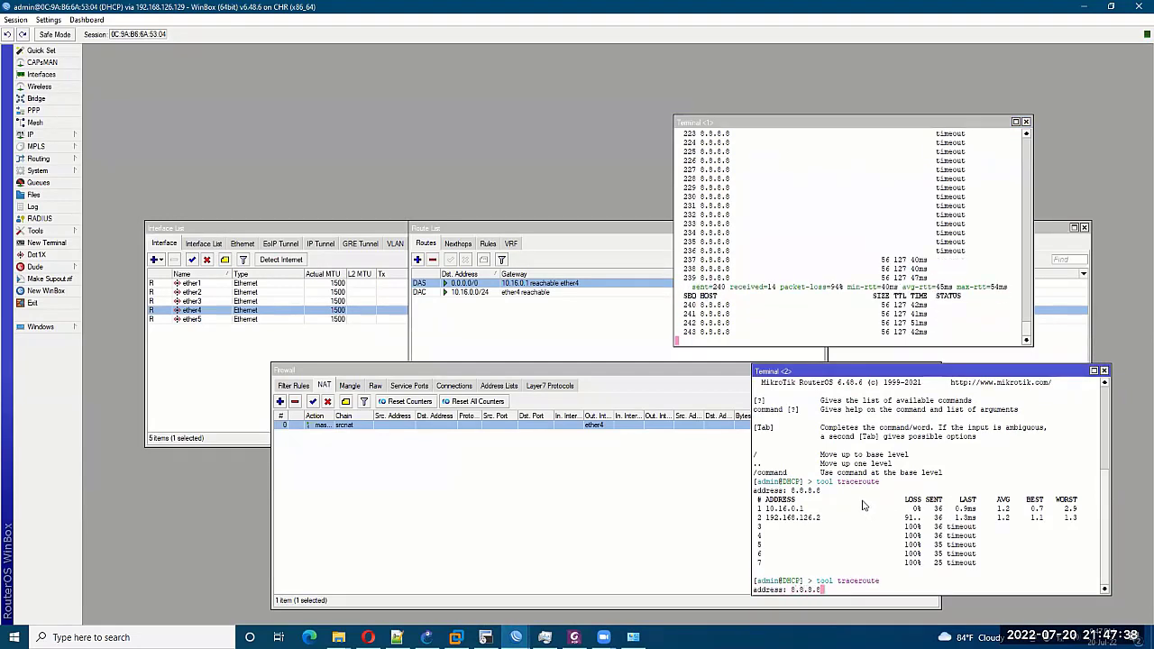
{"action": "key", "text": "Return"}
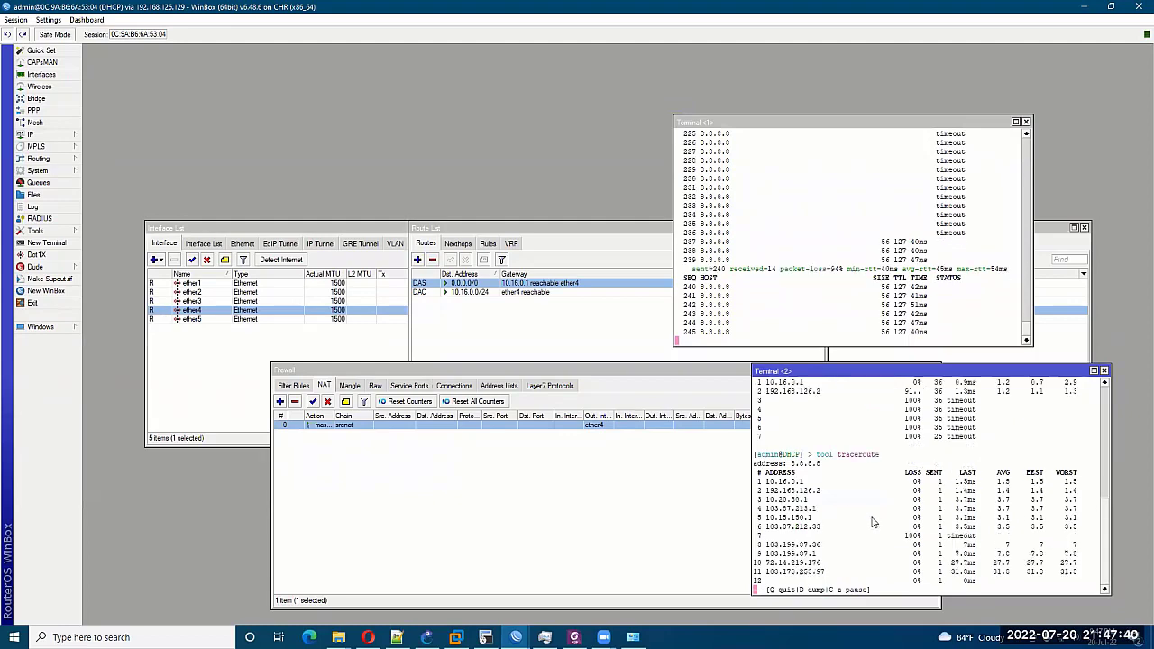
Bring the DHCP router's NAT rule list forward, then view the Day_04 topics slide in the PDF and minimize it.
{"action": "left_click", "coordinate": [482, 488]}
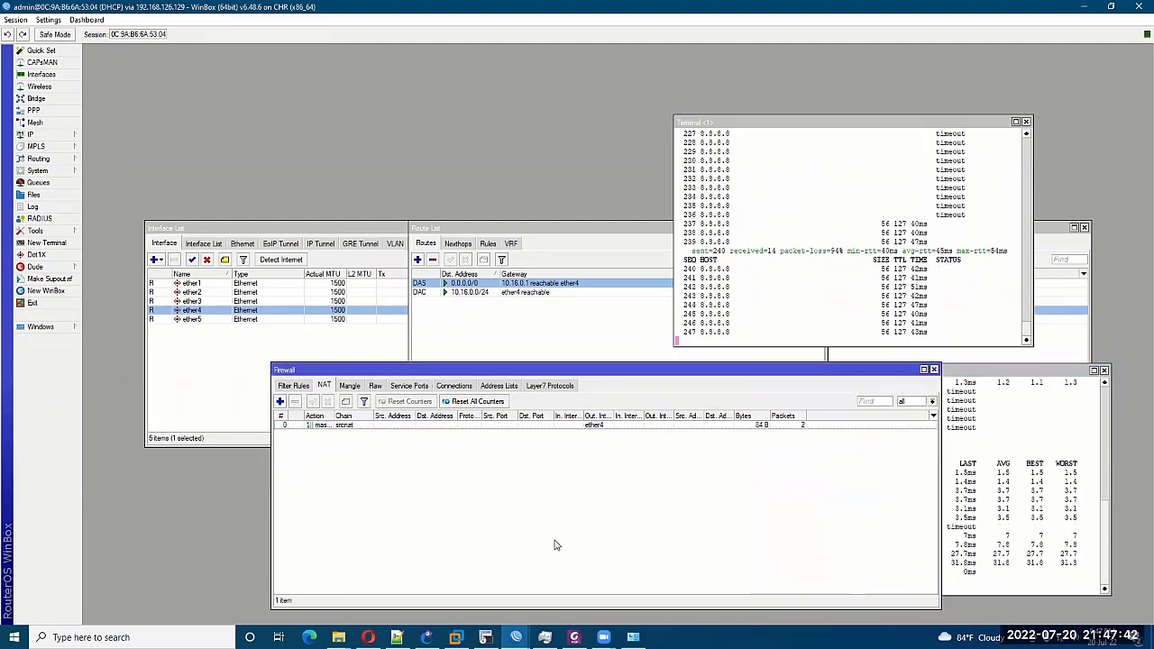
{"action": "left_click", "coordinate": [574, 638]}
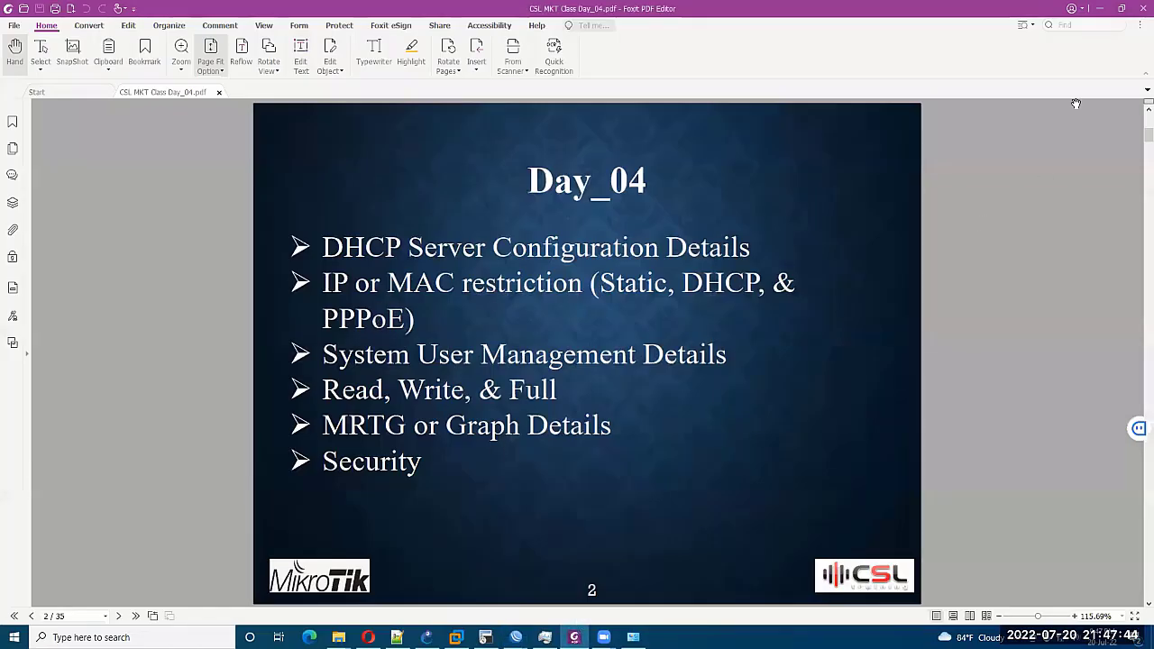
{"action": "left_click", "coordinate": [1100, 9]}
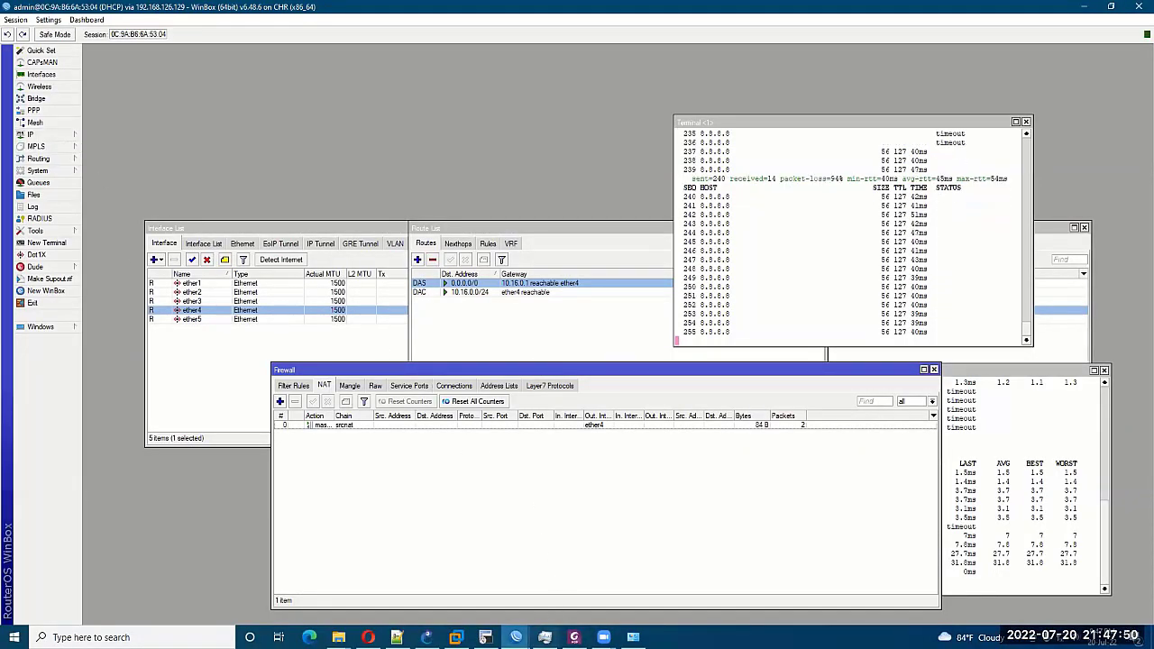
Open the ISP router's ARP list and select the entry for 10.16.0.254 on ether4-DHCP.
{"action": "left_click", "coordinate": [516, 638]}
{"action": "left_click", "coordinate": [642, 588]}
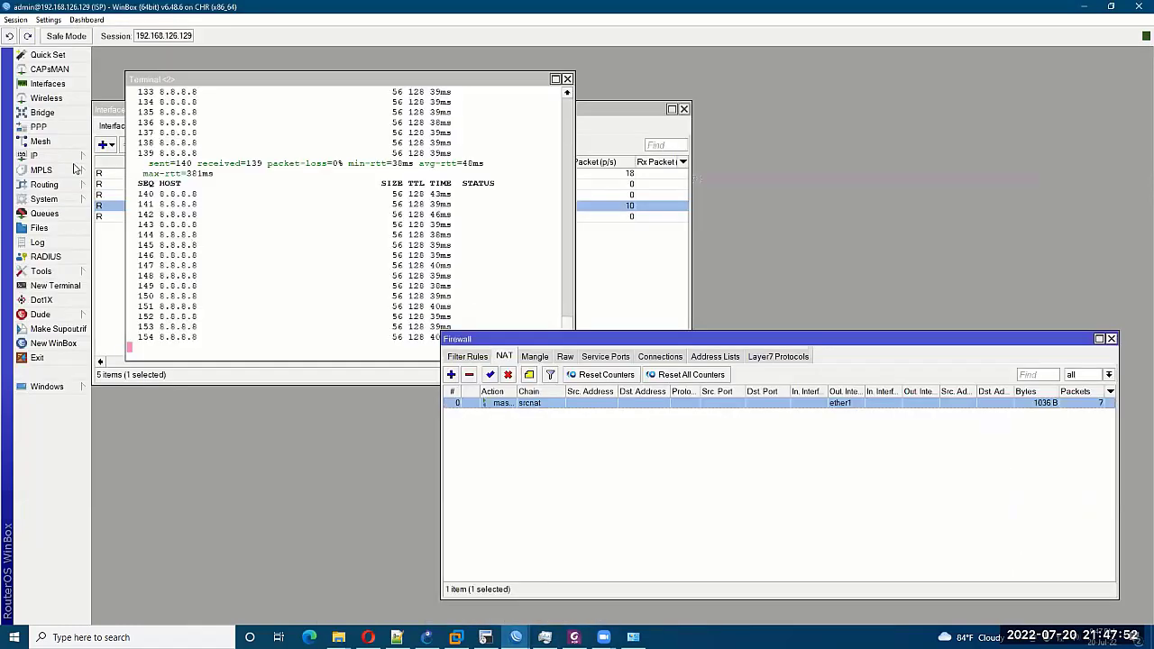
{"action": "left_click", "coordinate": [55, 155]}
{"action": "left_click", "coordinate": [108, 152]}
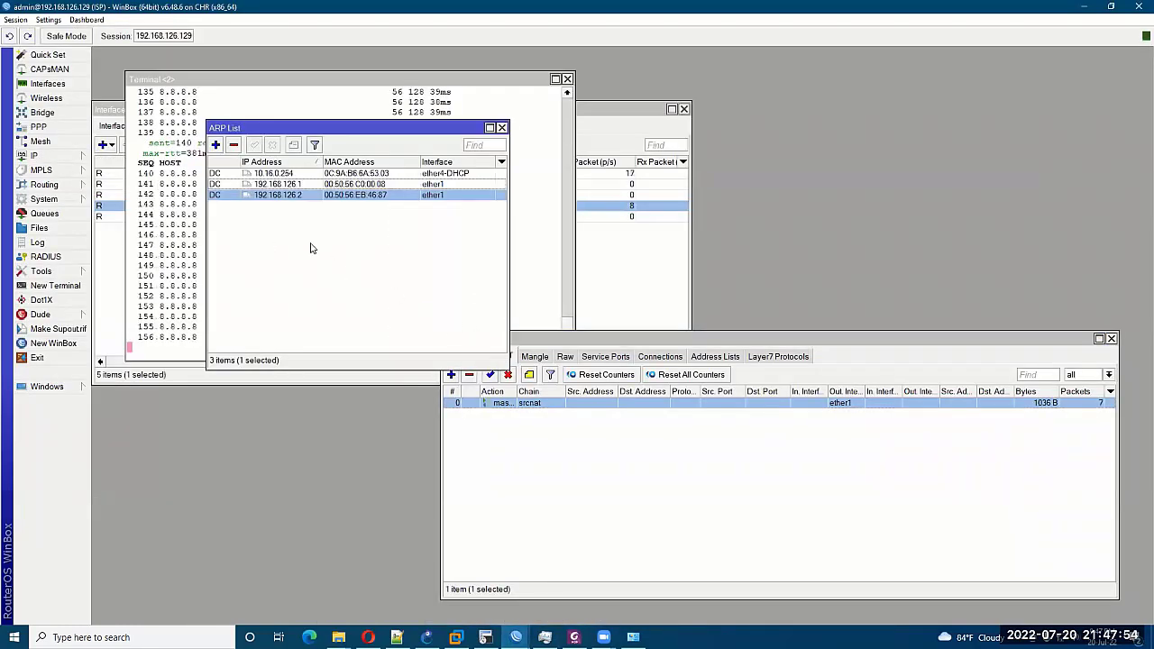
{"action": "left_click", "coordinate": [306, 174]}
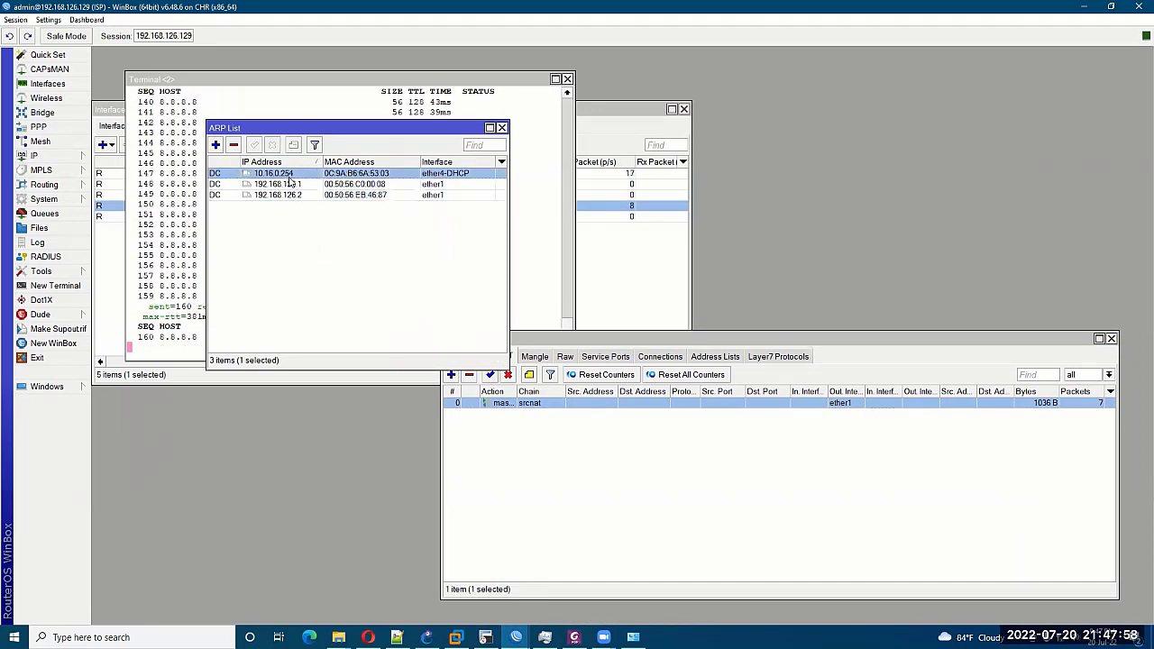
Switch to the DHCP router, open its address list and select the ether4 address.
{"action": "mouse_move", "coordinate": [516, 638]}
{"action": "left_click", "coordinate": [512, 580]}
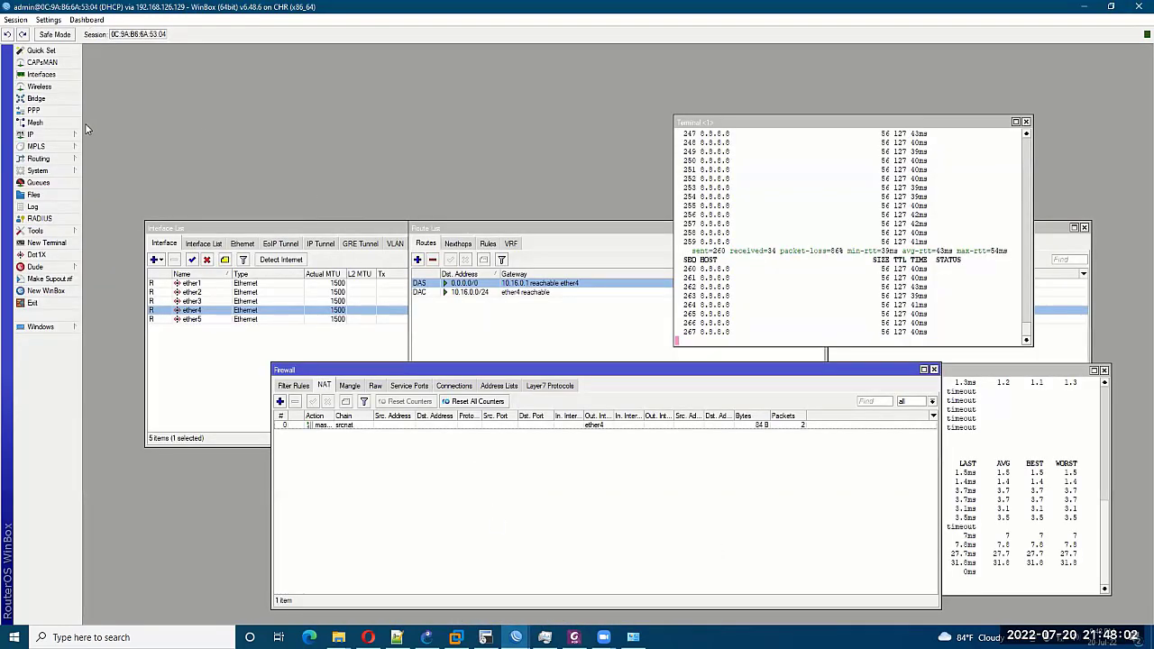
{"action": "left_click", "coordinate": [63, 136]}
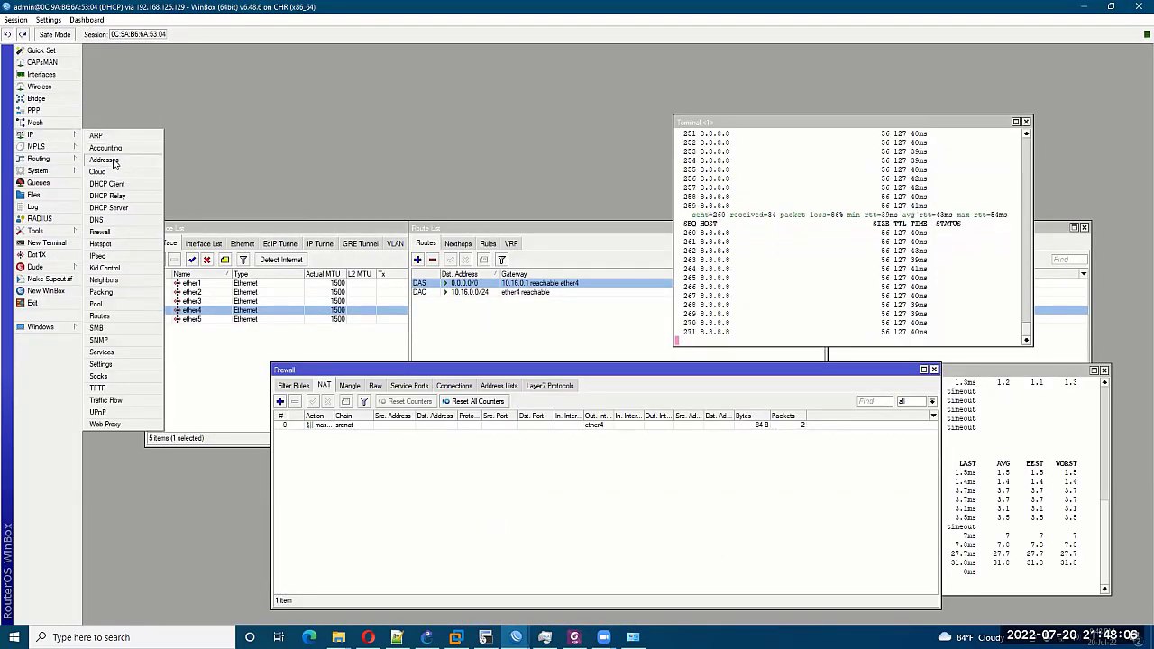
{"action": "left_click", "coordinate": [112, 160]}
{"action": "left_click", "coordinate": [852, 330]}
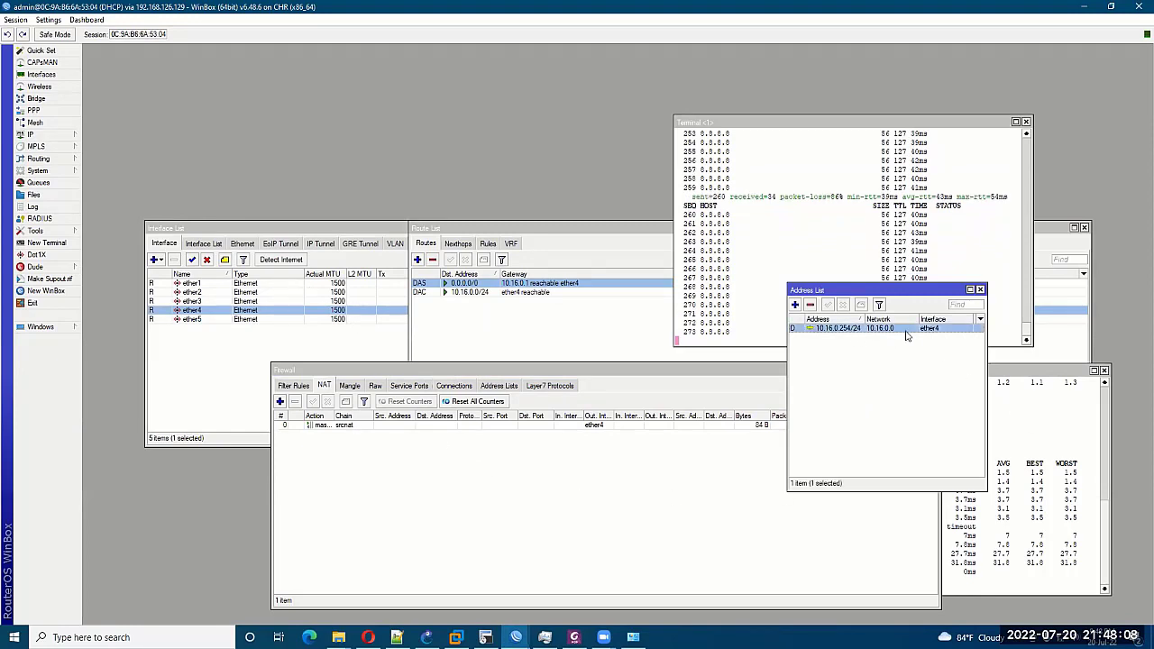
Open the DHCP router's ether4 interface properties, highlight the end of its MAC address and zoom in the WinBox display.
{"action": "left_click", "coordinate": [41, 74]}
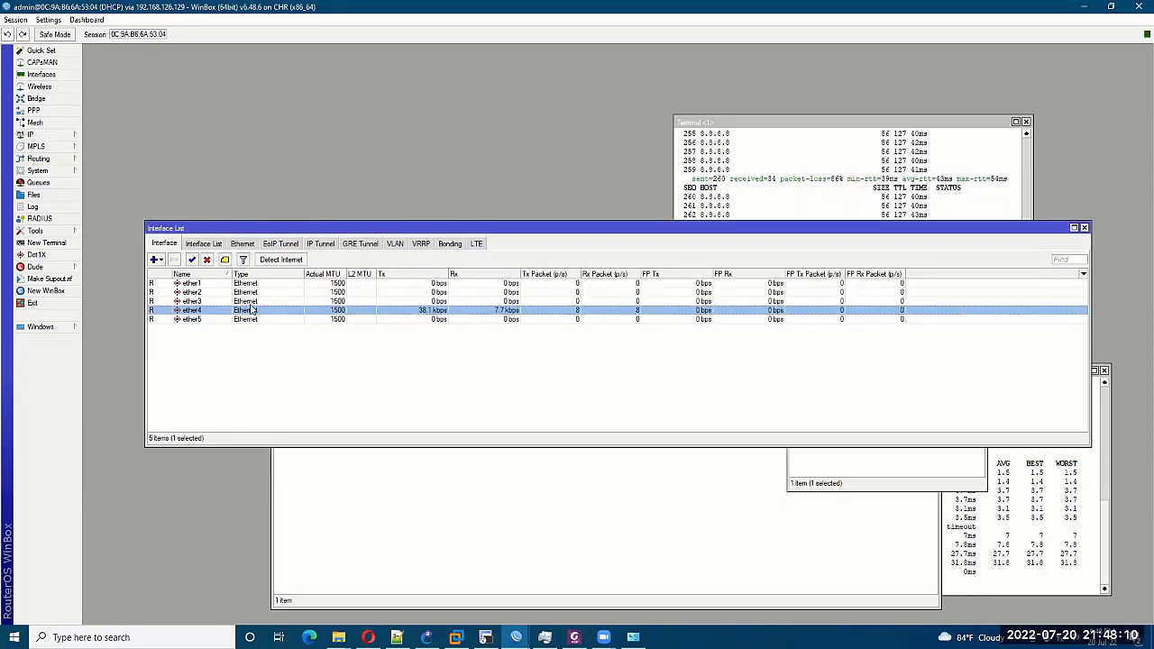
{"action": "double_click", "coordinate": [232, 310]}
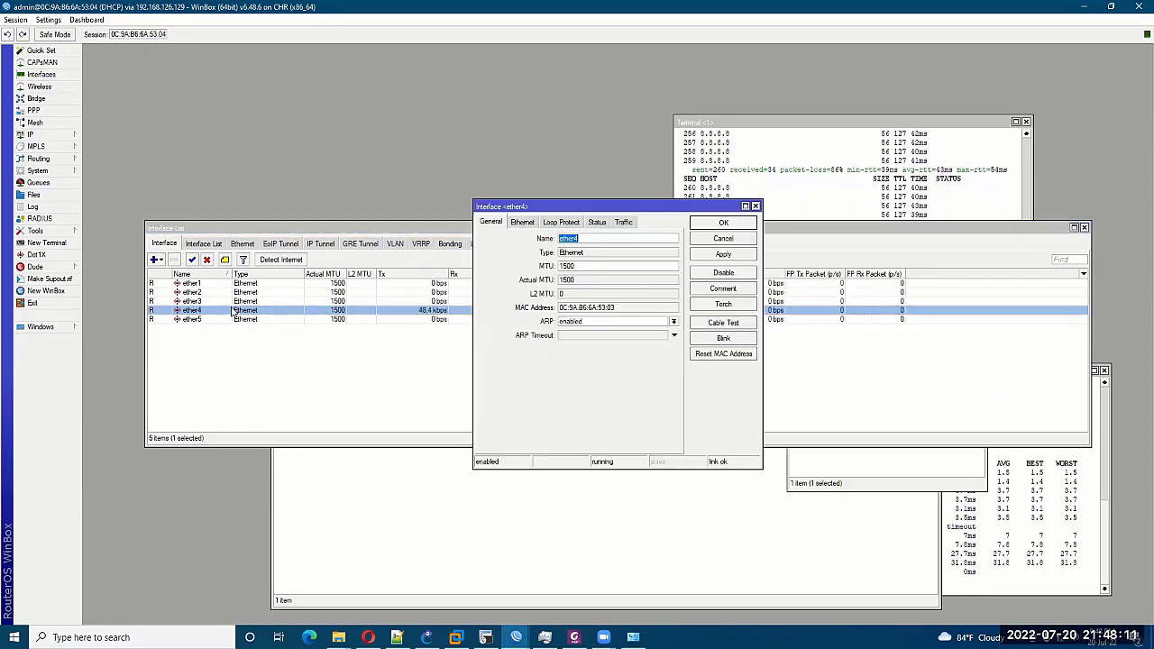
{"action": "double_click", "coordinate": [604, 309]}
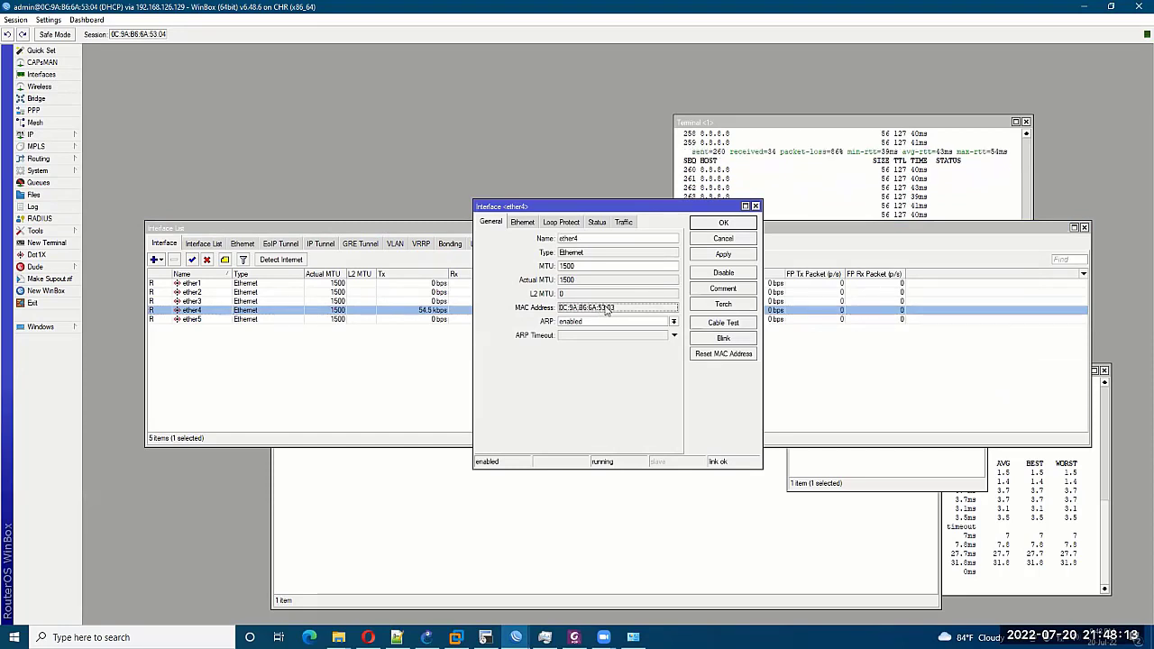
{"action": "left_click", "coordinate": [45, 20]}
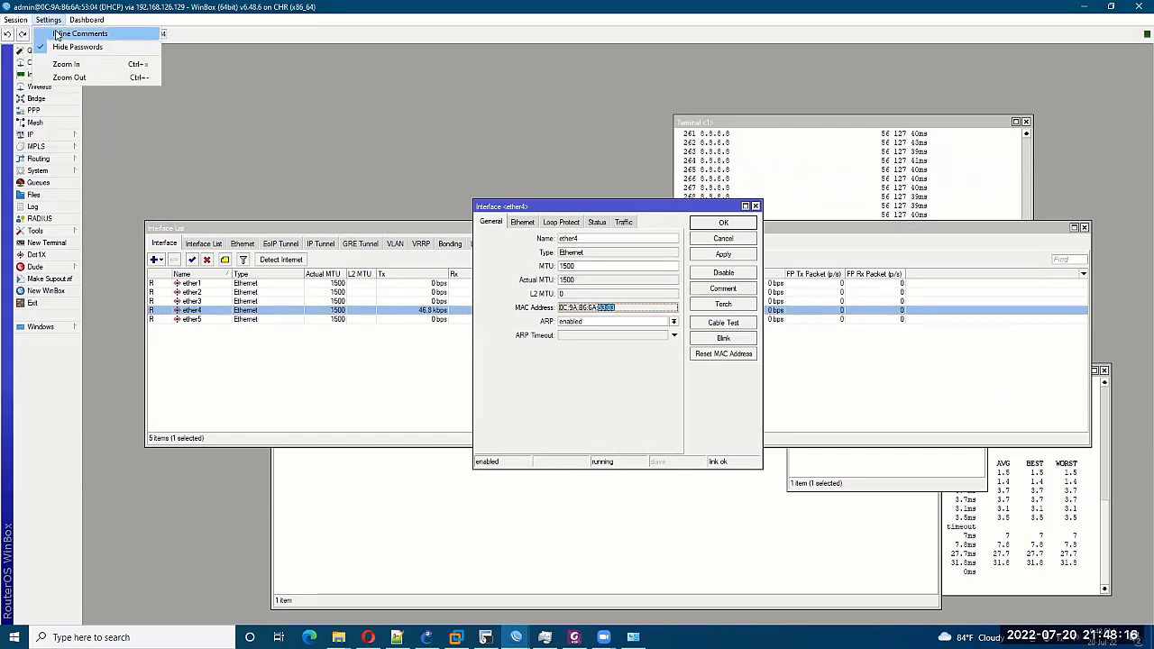
{"action": "left_click", "coordinate": [66, 64]}
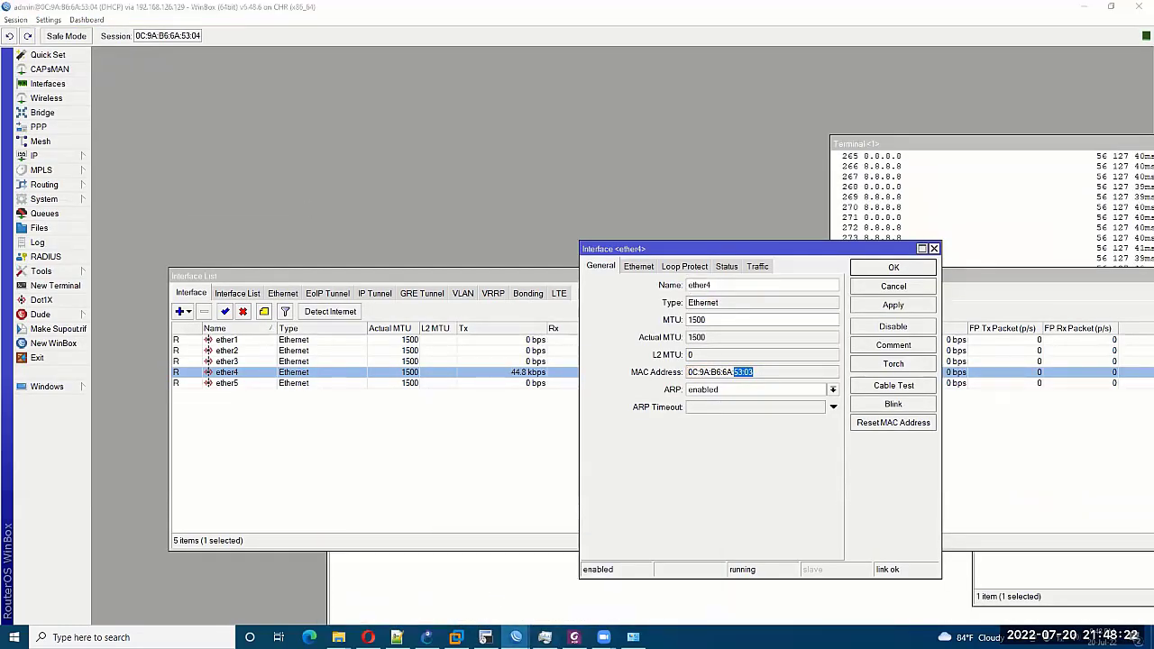
Return to the ISP router, check the flags of the 10.16.0.254 ARP entry and clear the selection.
{"action": "left_click", "coordinate": [516, 637]}
{"action": "left_click", "coordinate": [645, 591]}
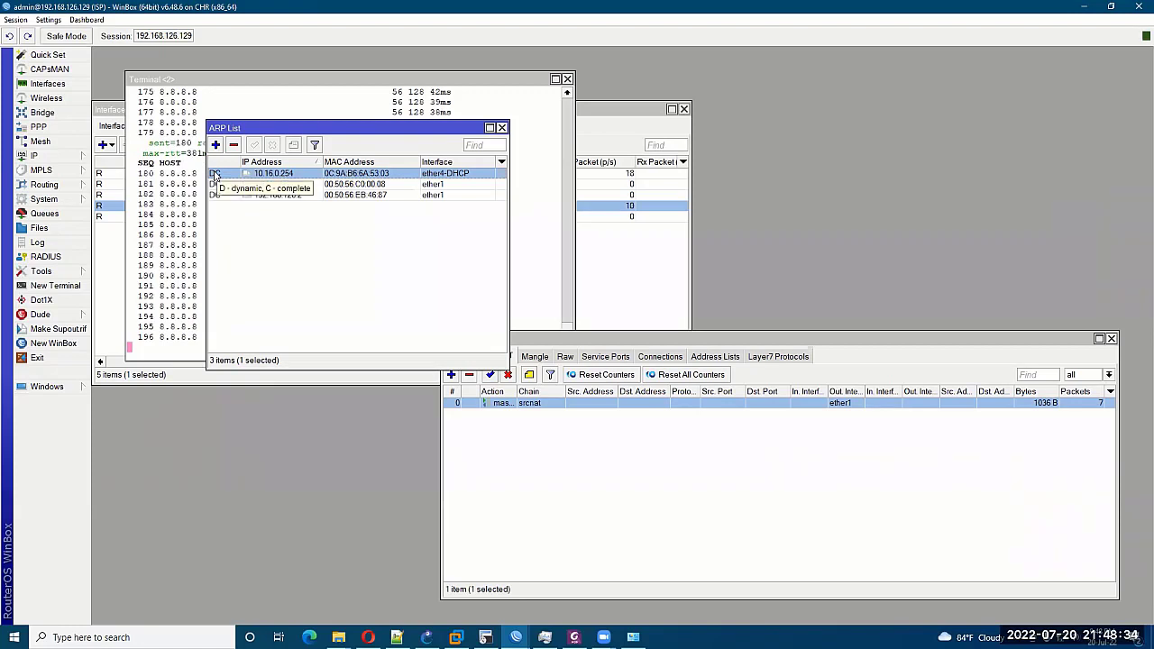
{"action": "left_click", "coordinate": [330, 249]}
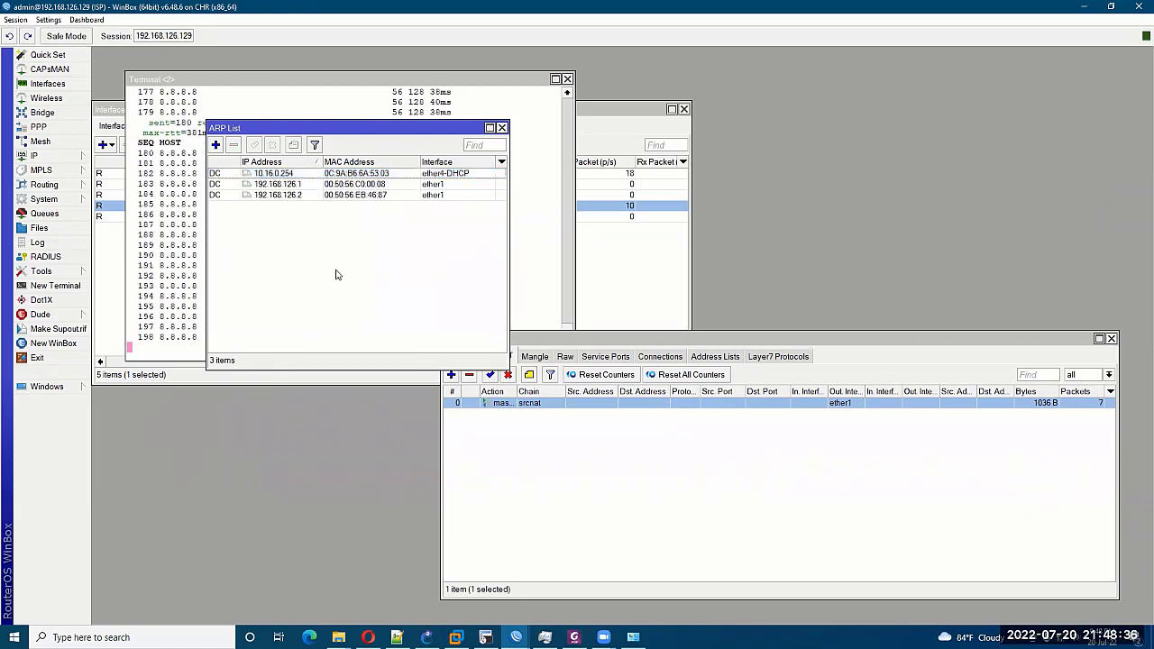
{"action": "left_click", "coordinate": [530, 475]}
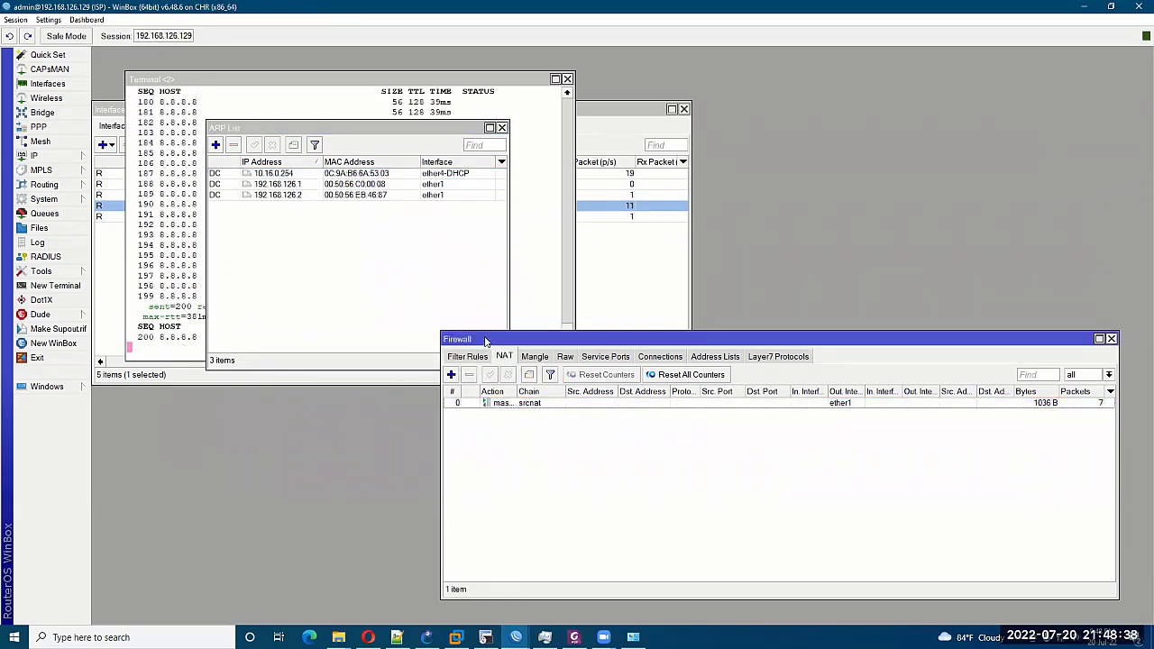
{"action": "left_click_drag", "start_coordinate": [485, 341], "coordinate": [429, 280]}
{"action": "mouse_move", "coordinate": [516, 638]}
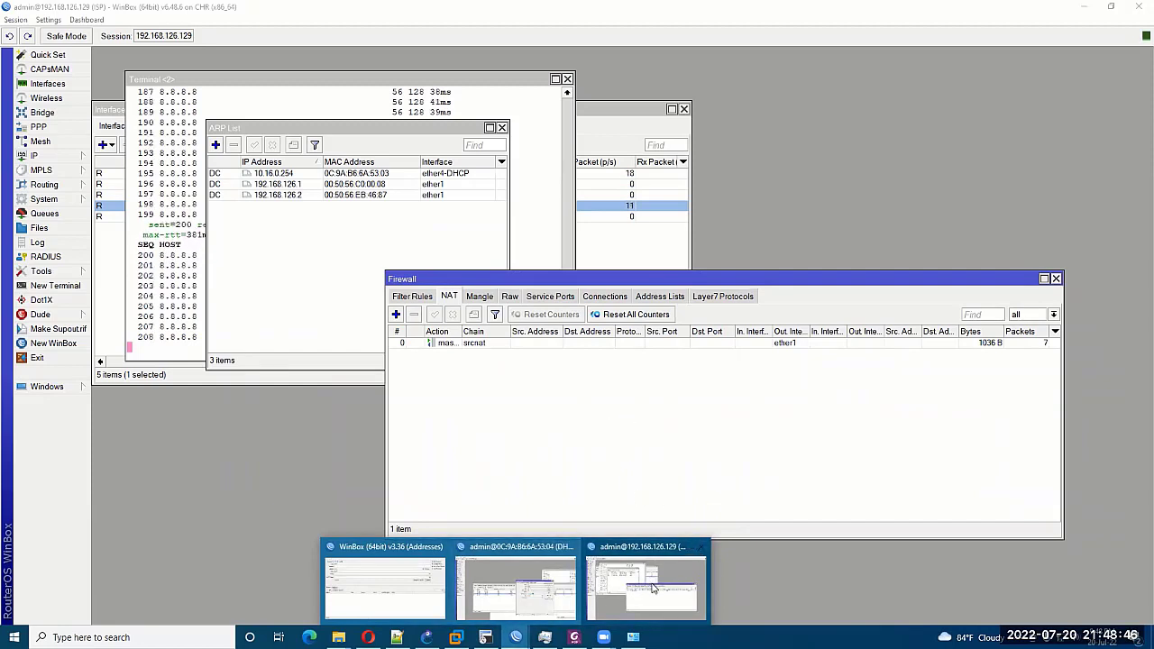
{"action": "left_click", "coordinate": [653, 593]}
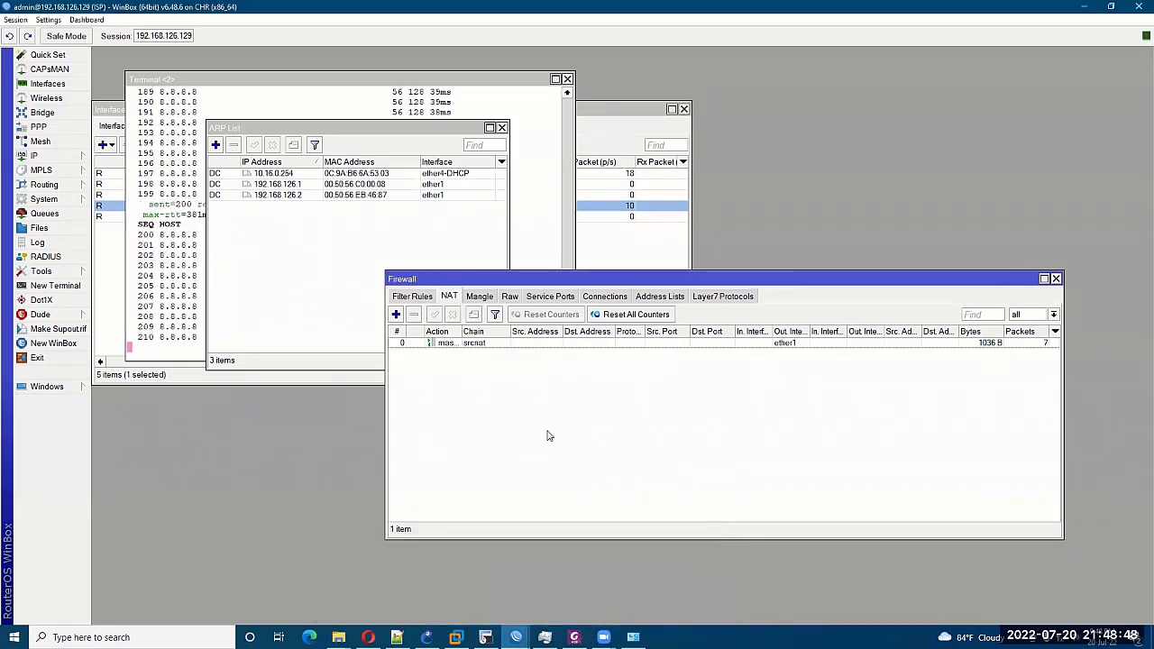
Check the ISP–AKIJ link in the GNS3 topology and rename the ISP router's ether5 interface to ether5-AKIJ.
{"action": "left_click", "coordinate": [48, 83]}
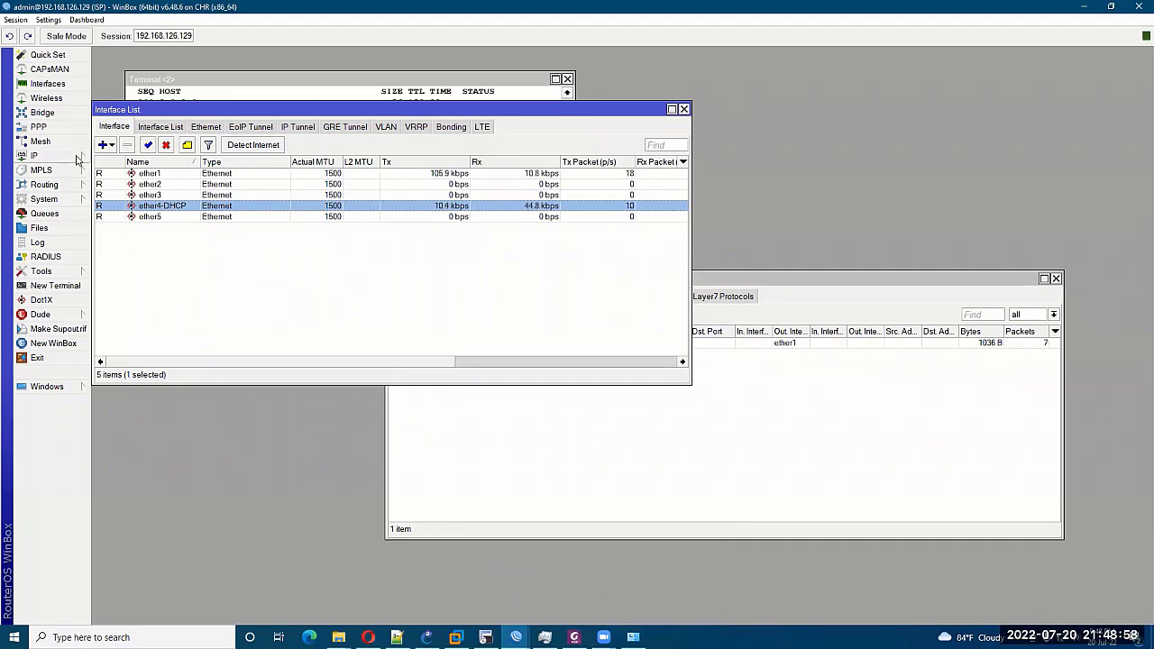
{"action": "left_click", "coordinate": [427, 638]}
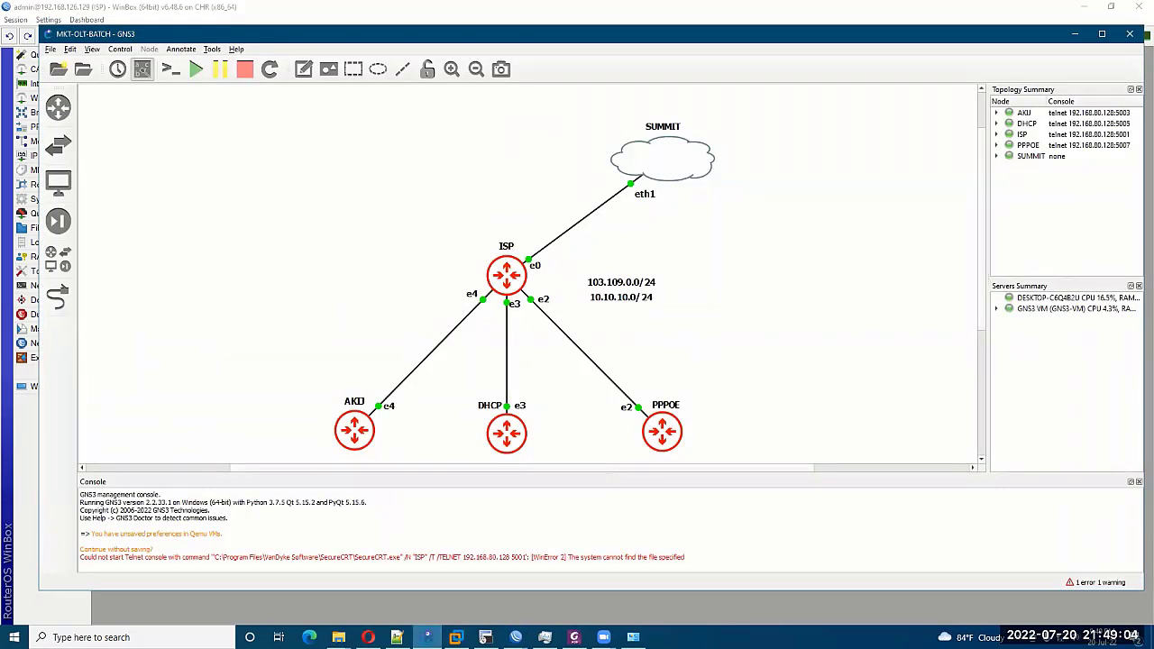
{"action": "left_click", "coordinate": [427, 638]}
{"action": "double_click", "coordinate": [171, 217]}
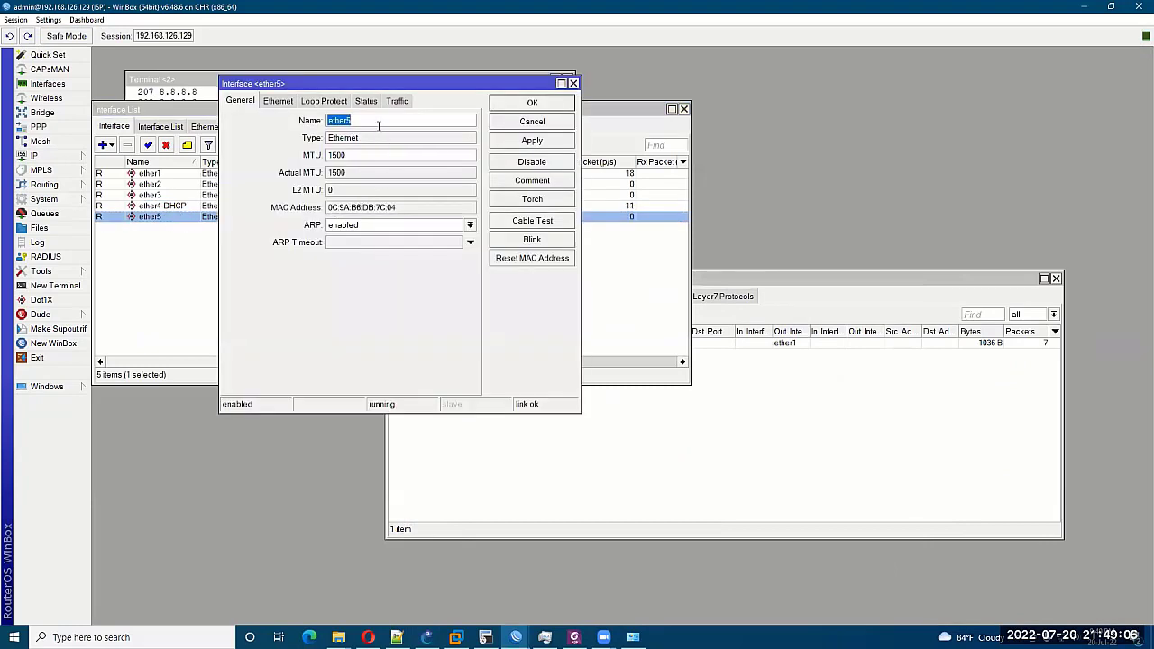
{"action": "left_click", "coordinate": [378, 123]}
{"action": "left_click", "coordinate": [523, 103]}
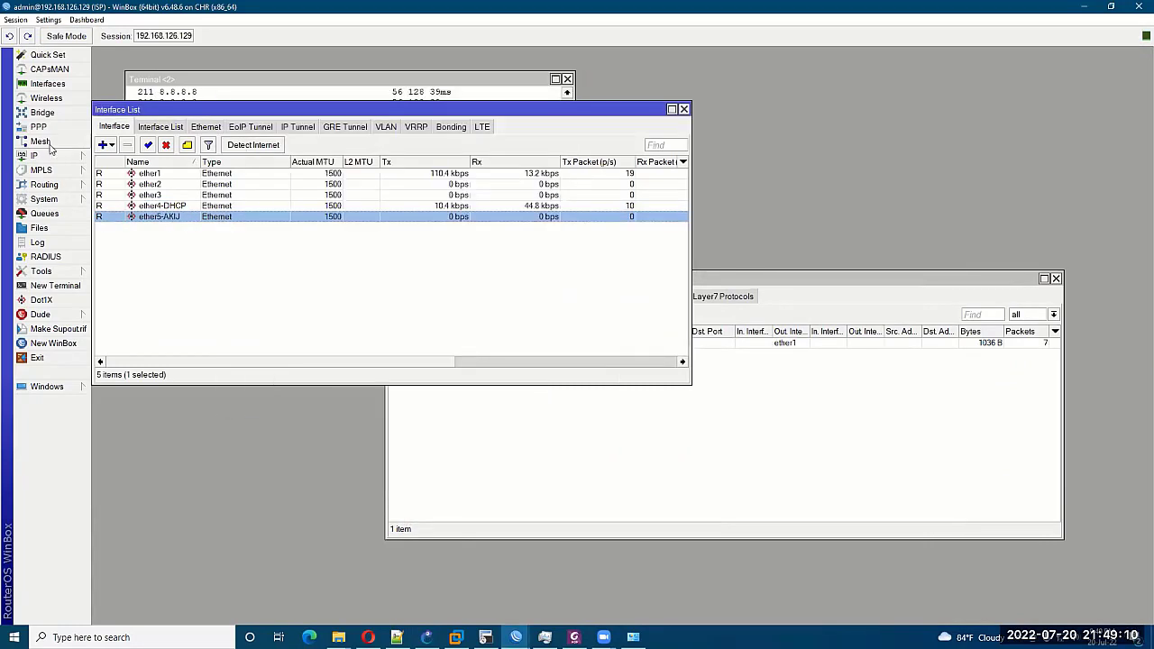
Add the address 10.17.0.1/24 on ether5-AKIJ to the ISP router, copy the address text and close its dialog.
{"action": "left_click", "coordinate": [41, 156]}
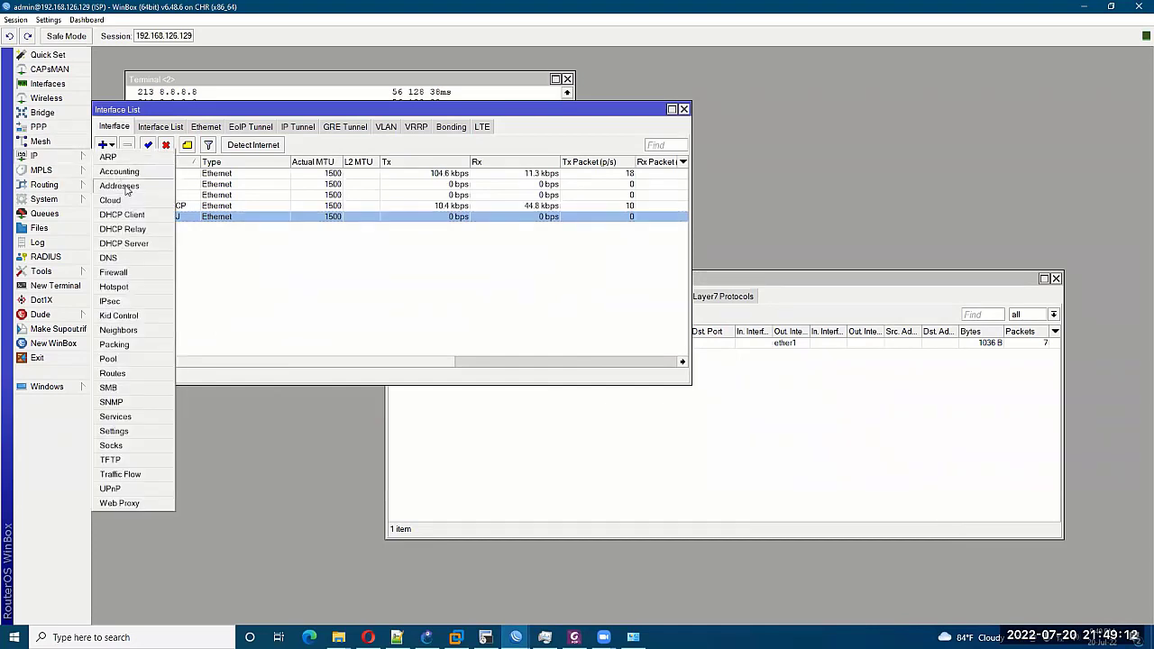
{"action": "left_click", "coordinate": [124, 187]}
{"action": "left_click", "coordinate": [283, 138]}
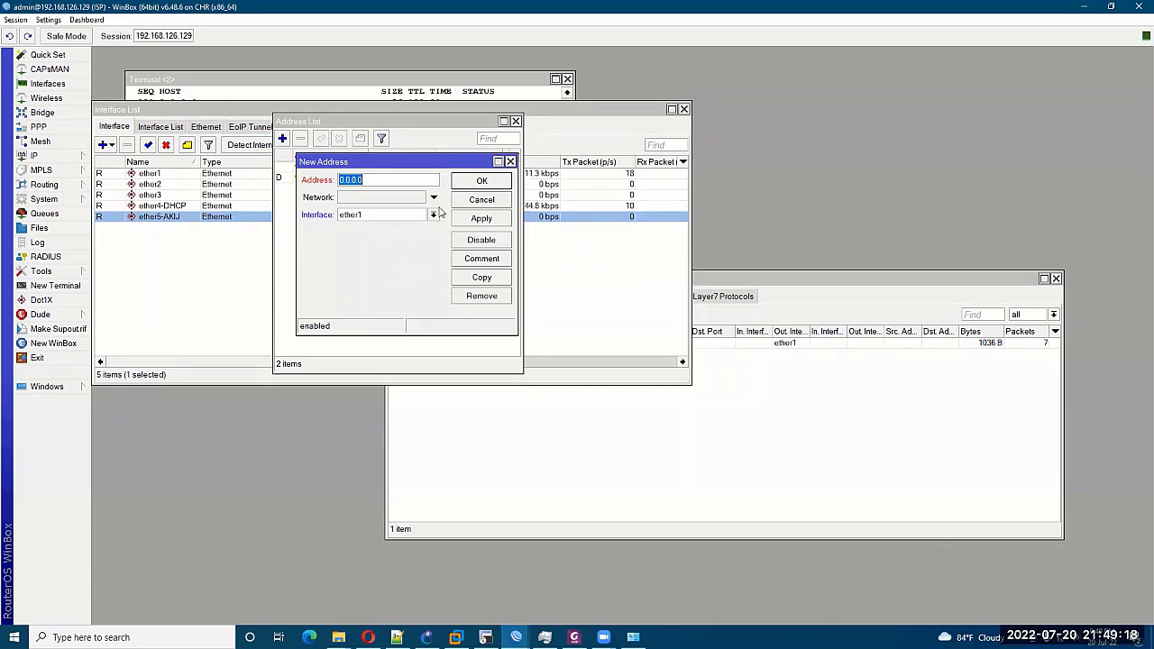
{"action": "left_click_drag", "start_coordinate": [408, 165], "coordinate": [747, 191]}
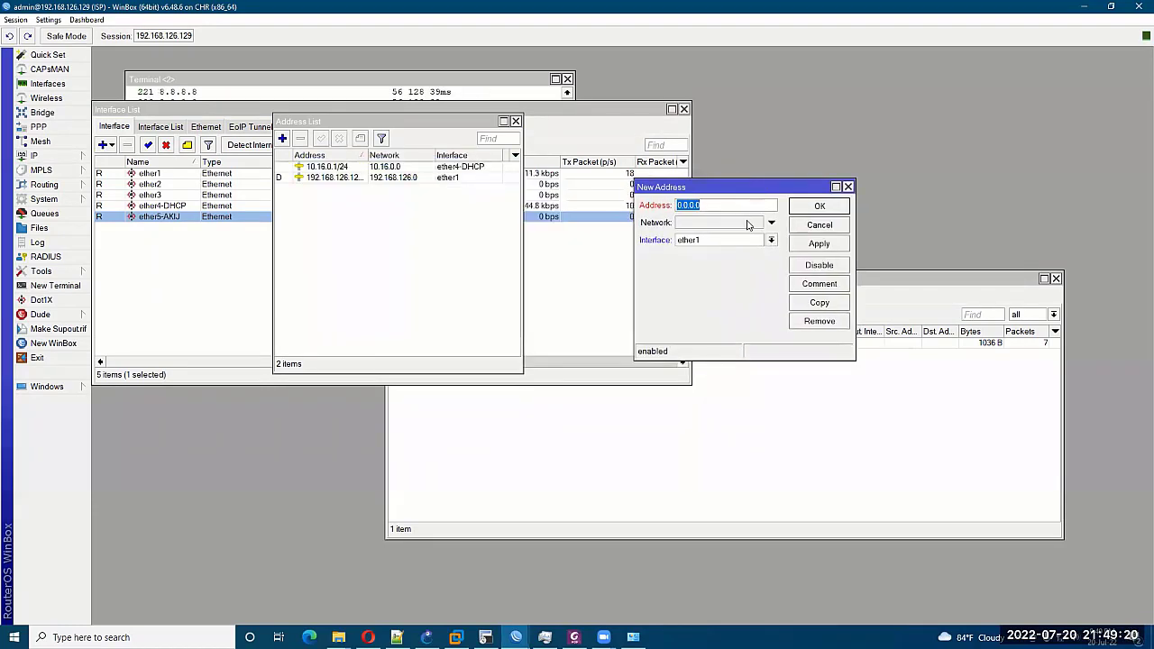
{"action": "type", "text": "10.17.0.1/24"}
{"action": "left_click", "coordinate": [755, 241]}
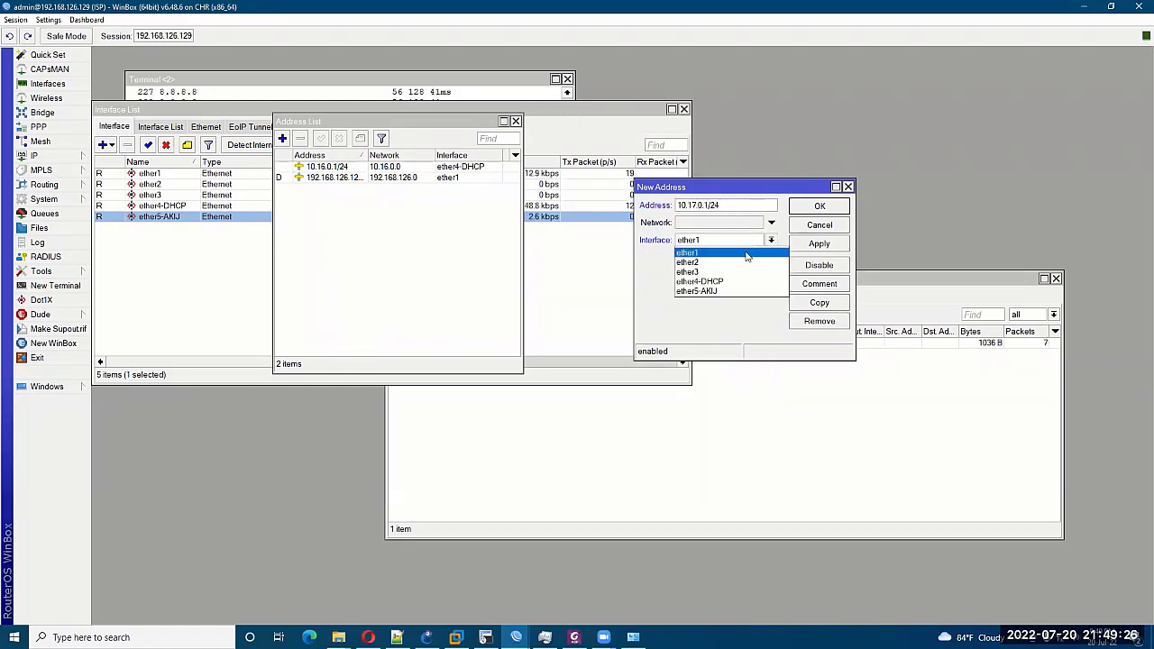
{"action": "left_click", "coordinate": [726, 292]}
{"action": "left_click", "coordinate": [818, 246]}
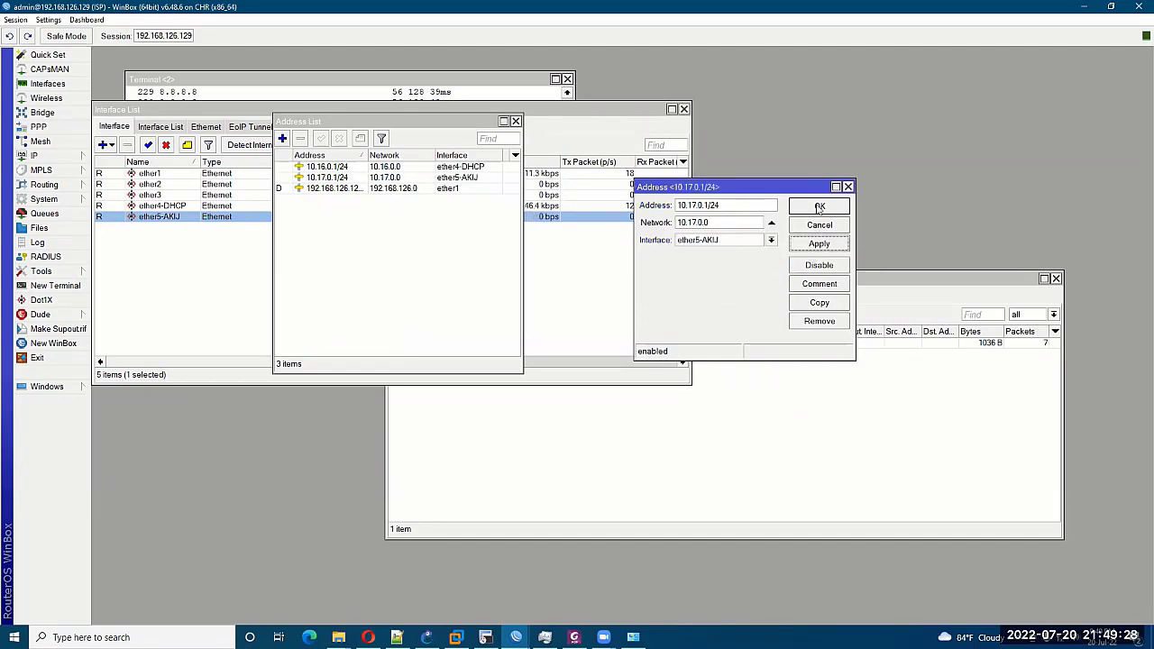
{"action": "double_click", "coordinate": [748, 204]}
{"action": "right_click", "coordinate": [748, 206]}
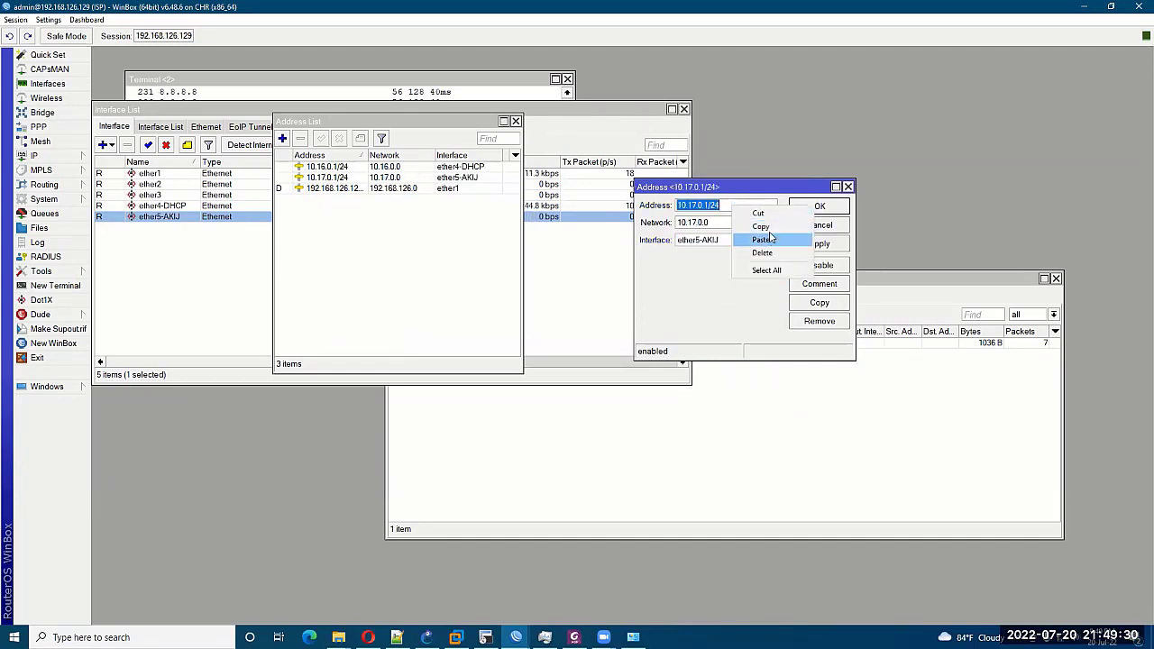
{"action": "left_click", "coordinate": [772, 228]}
{"action": "left_click", "coordinate": [819, 206]}
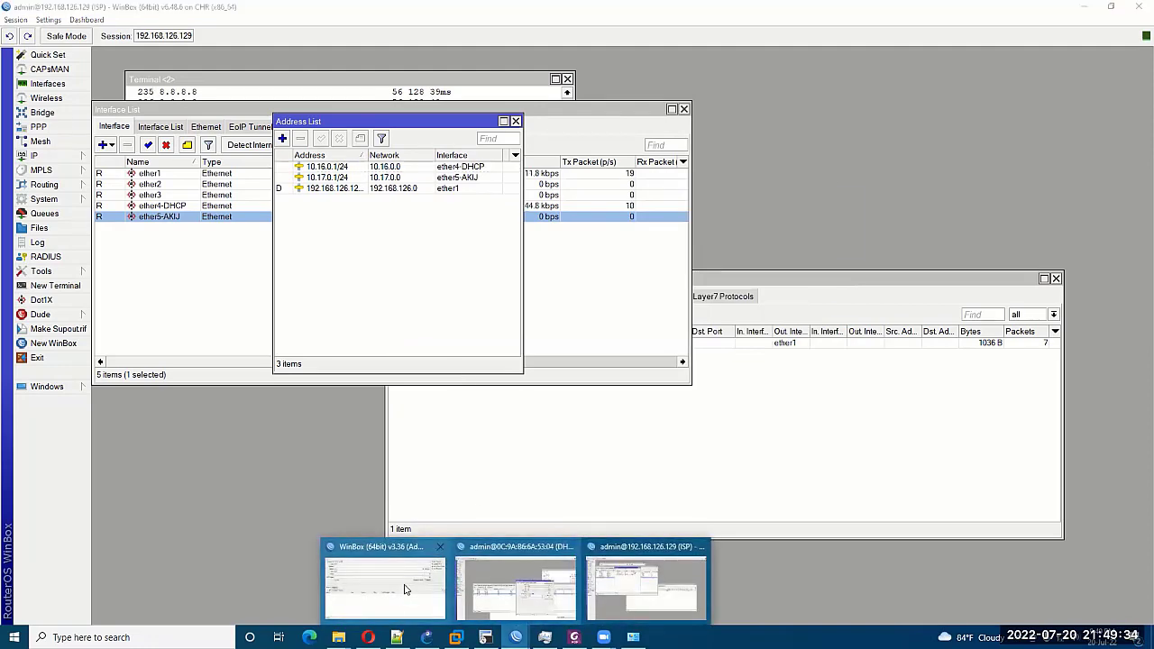
Switch to the AKIJ session in SecureCRT and enable RoMON with tool romon set enabled=yes.
{"action": "left_click", "coordinate": [485, 638]}
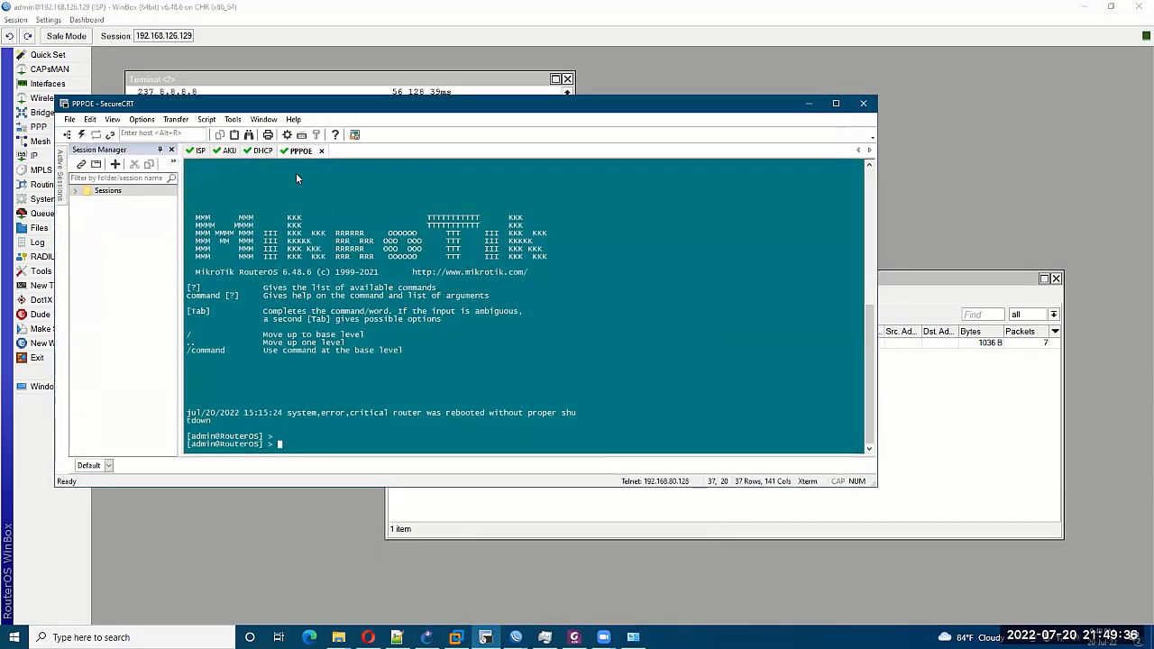
{"action": "left_click", "coordinate": [227, 151]}
{"action": "left_click_drag", "start_coordinate": [403, 344], "coordinate": [332, 347]}
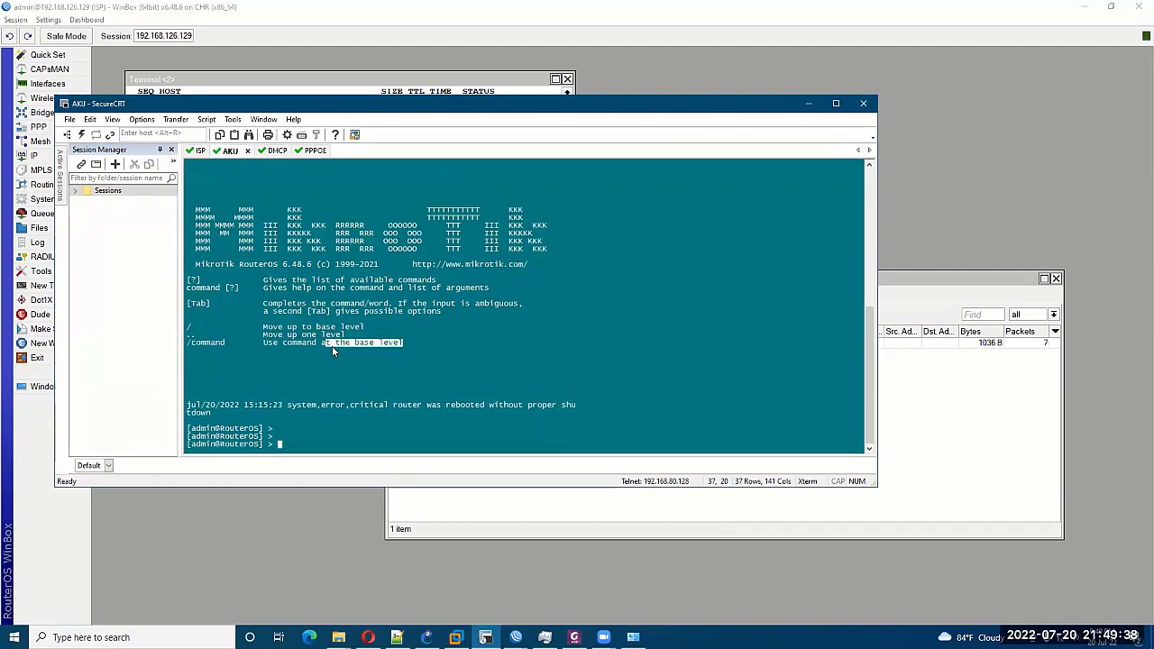
{"action": "left_click", "coordinate": [348, 421]}
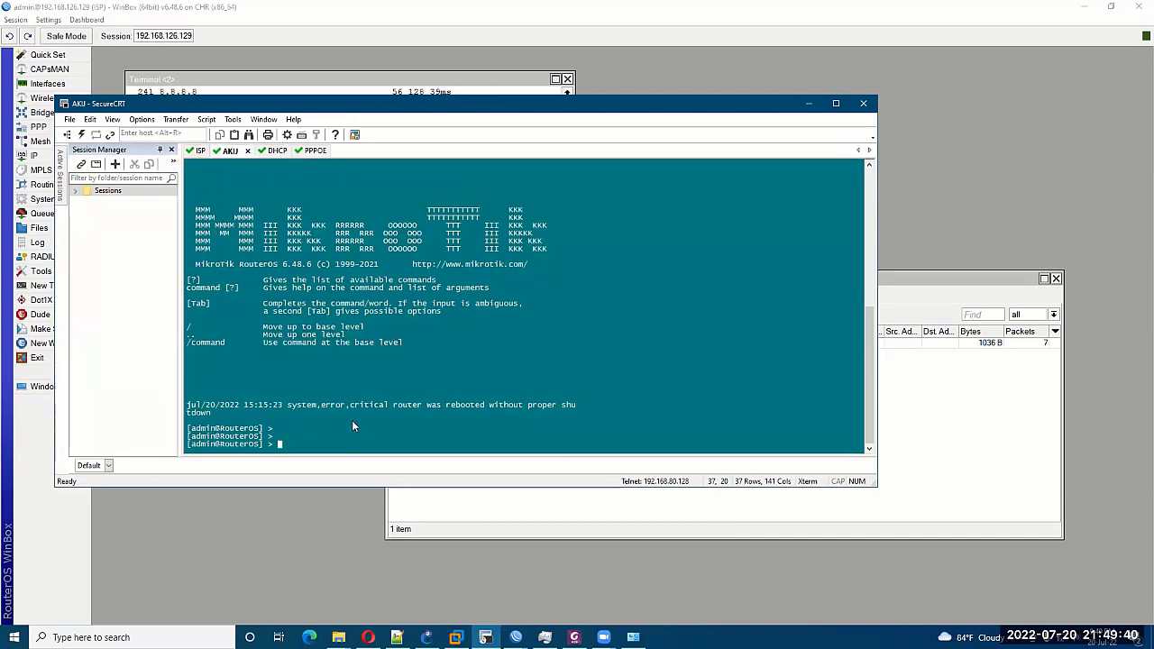
{"action": "type", "text": "tool ro"}
{"action": "key", "text": "Tab"}
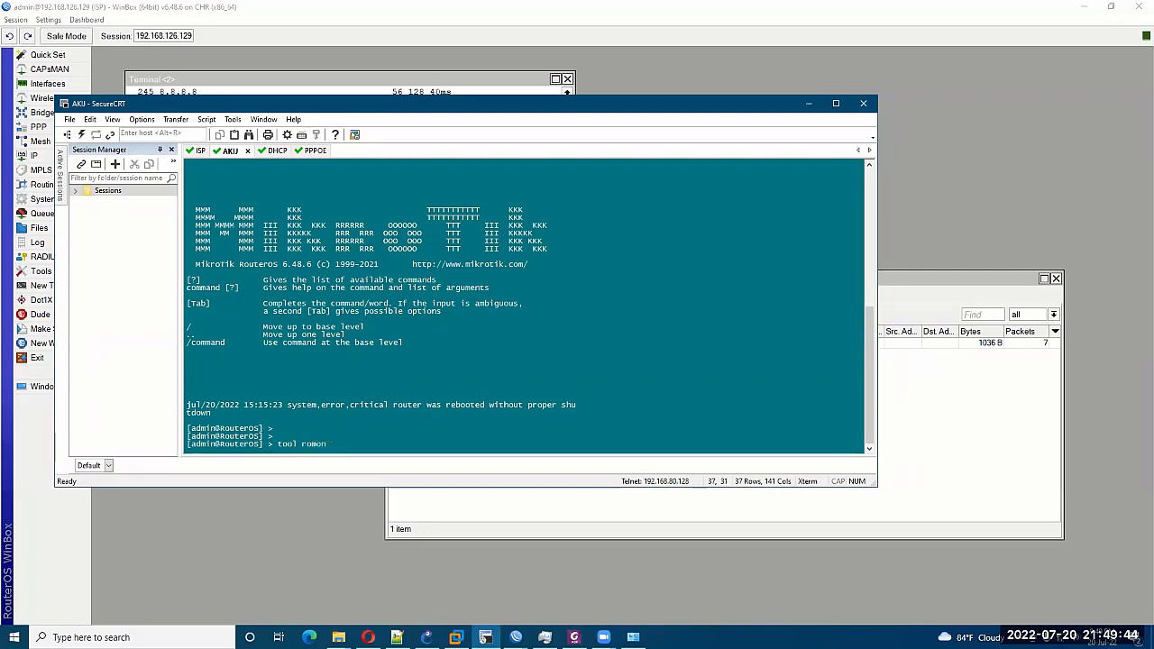
{"action": "type", "text": "en et en"}
{"action": "key", "text": "Tab"}
{"action": "type", "text": "yes"}
{"action": "key", "text": "Return"}
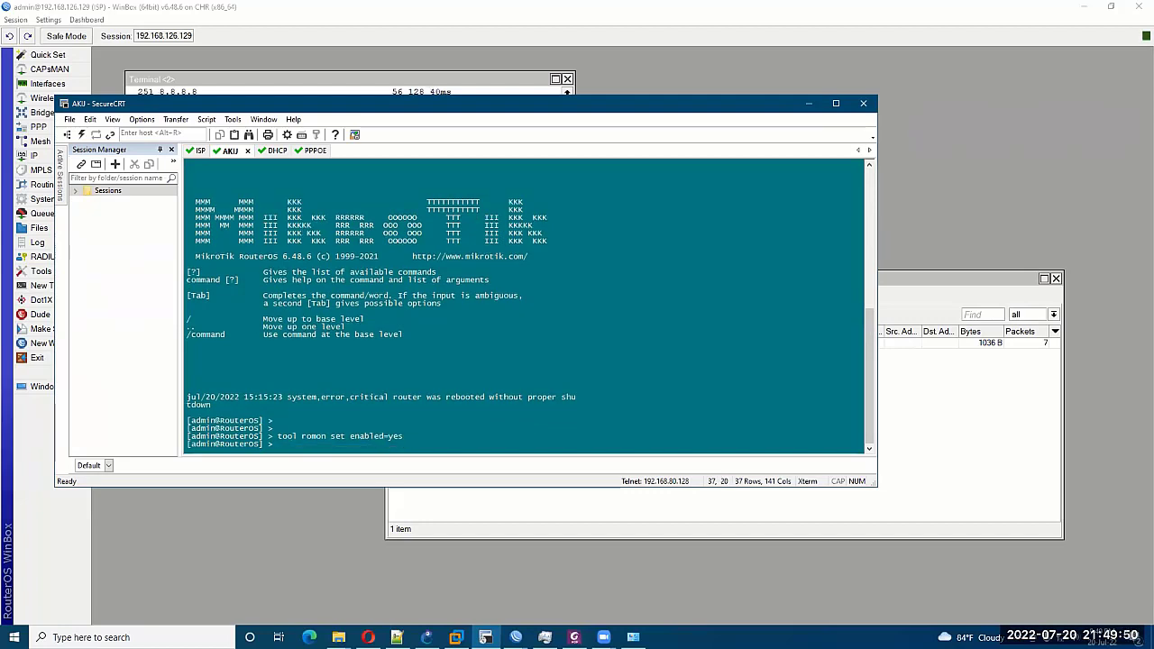
Set the router's system identity name to AKIJ from the terminal.
{"action": "type", "text": "system id"}
{"action": "key", "text": "Tab"}
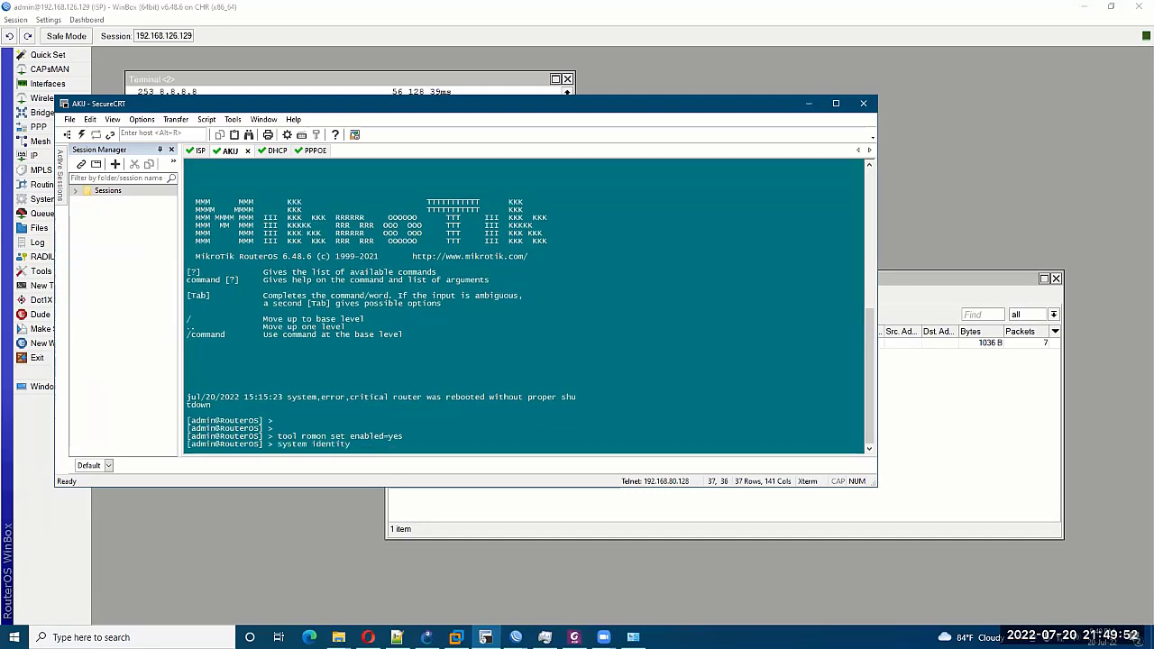
{"action": "type", "text": "set na"}
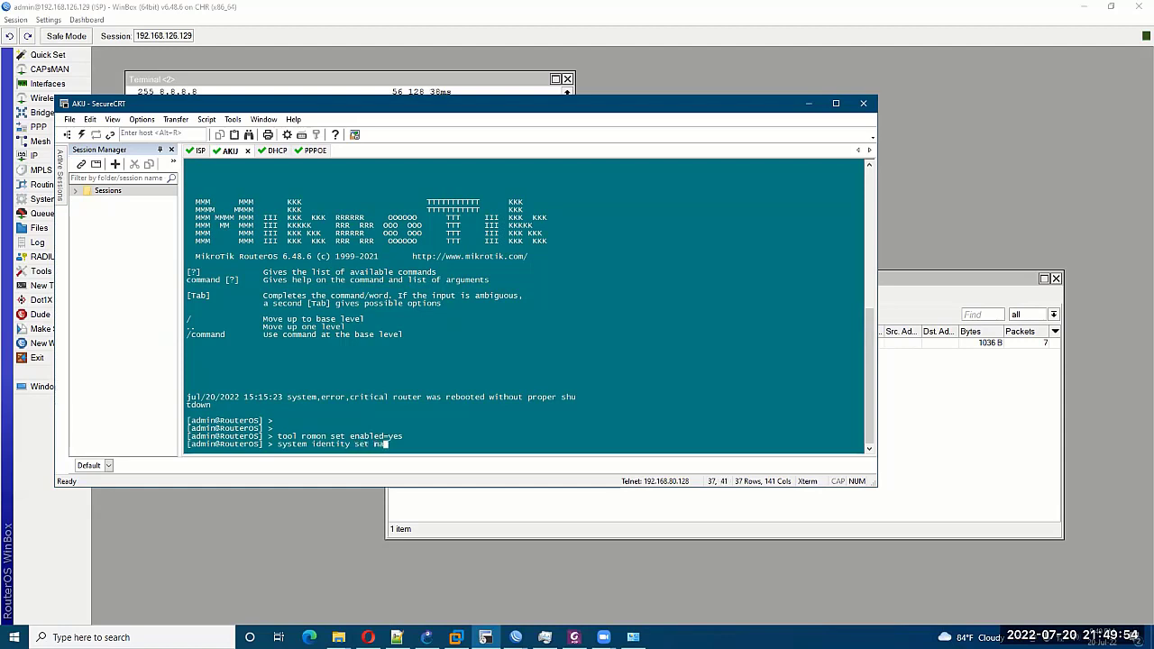
{"action": "type", "text": "me=AKIJ"}
{"action": "key", "text": "Return"}
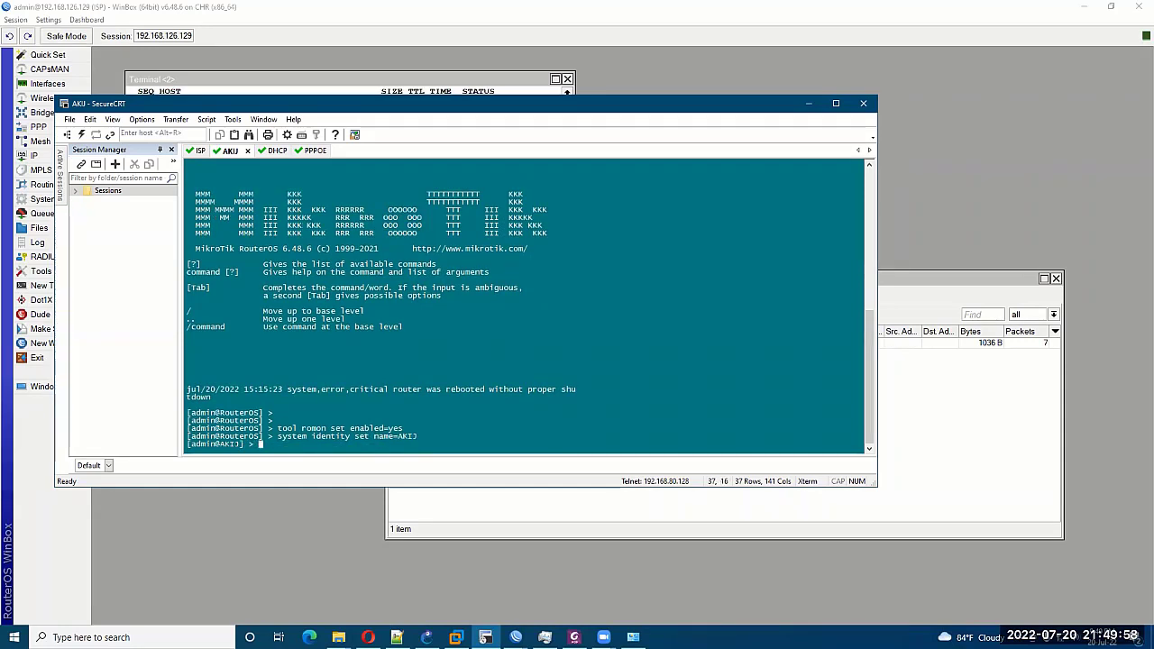
Switch to the WinBox login window, connect to RoMON through 192.168.126.129, open the AKIJ neighbor and maximize its window.
{"action": "mouse_move", "coordinate": [516, 637]}
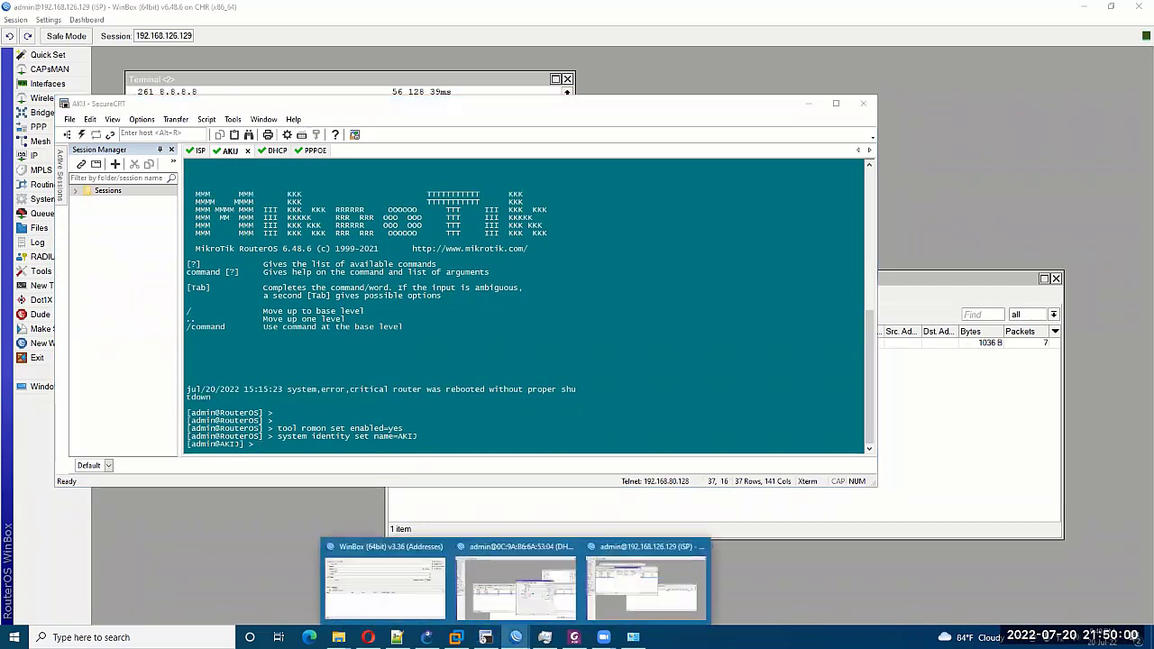
{"action": "left_click", "coordinate": [383, 577]}
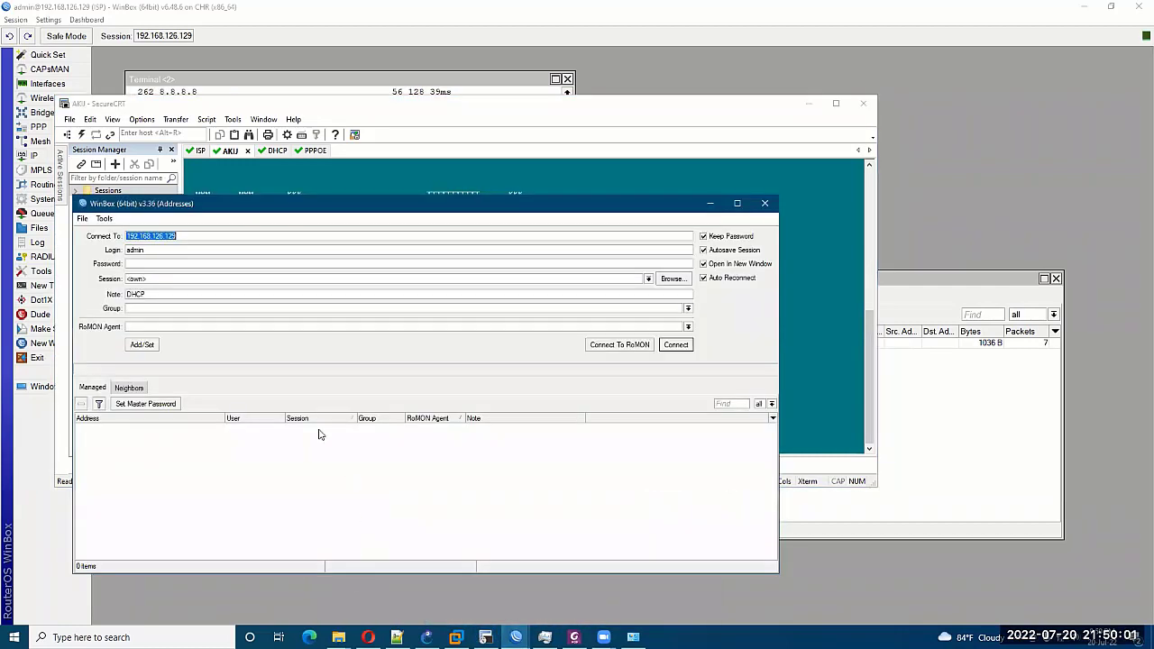
{"action": "left_click", "coordinate": [608, 345]}
{"action": "left_click", "coordinate": [192, 456]}
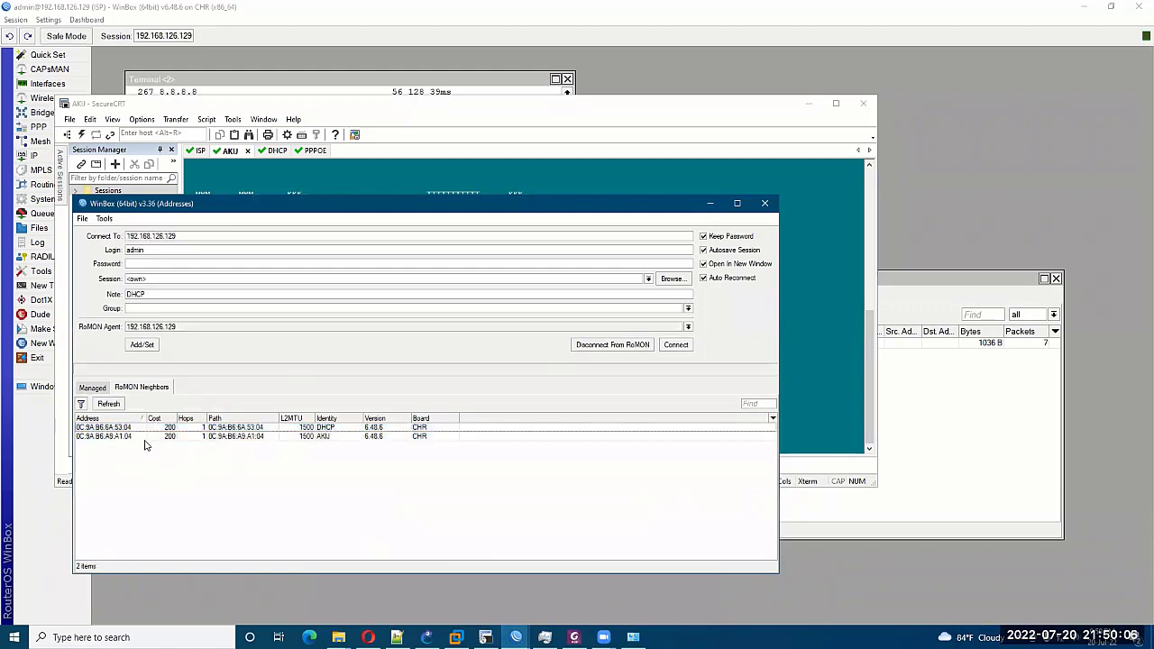
{"action": "left_click", "coordinate": [140, 440]}
{"action": "left_click", "coordinate": [678, 346]}
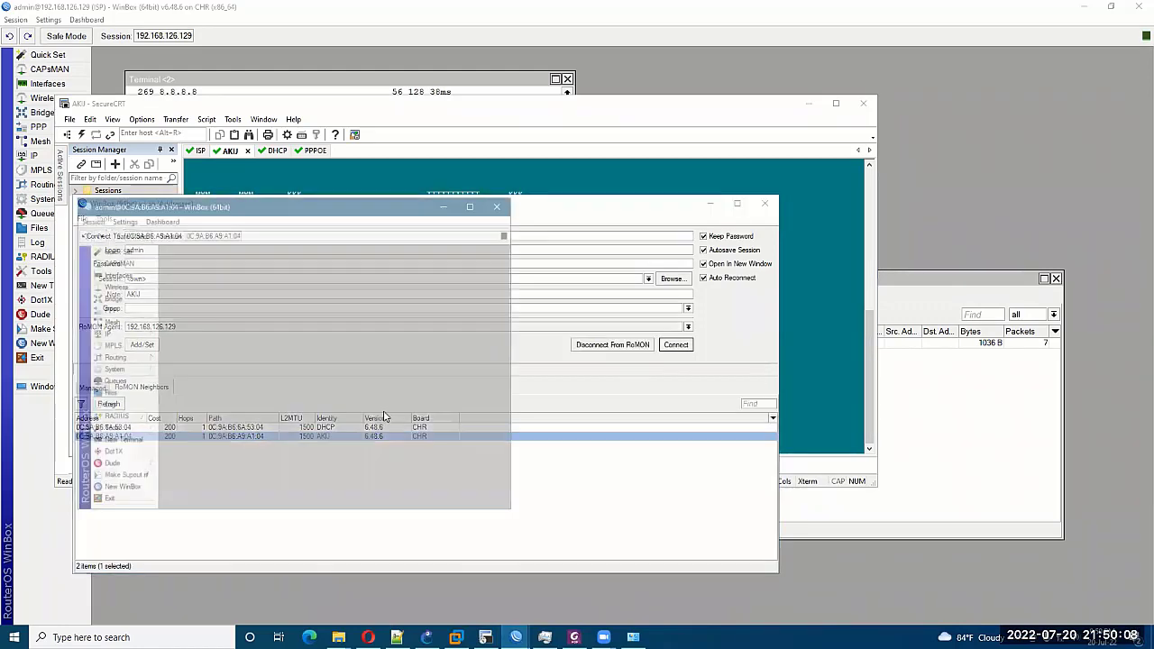
{"action": "double_click", "coordinate": [396, 208]}
Open the AKIJ router's IP address list and interface list, and move the interface list lower.
{"action": "left_click", "coordinate": [54, 136]}
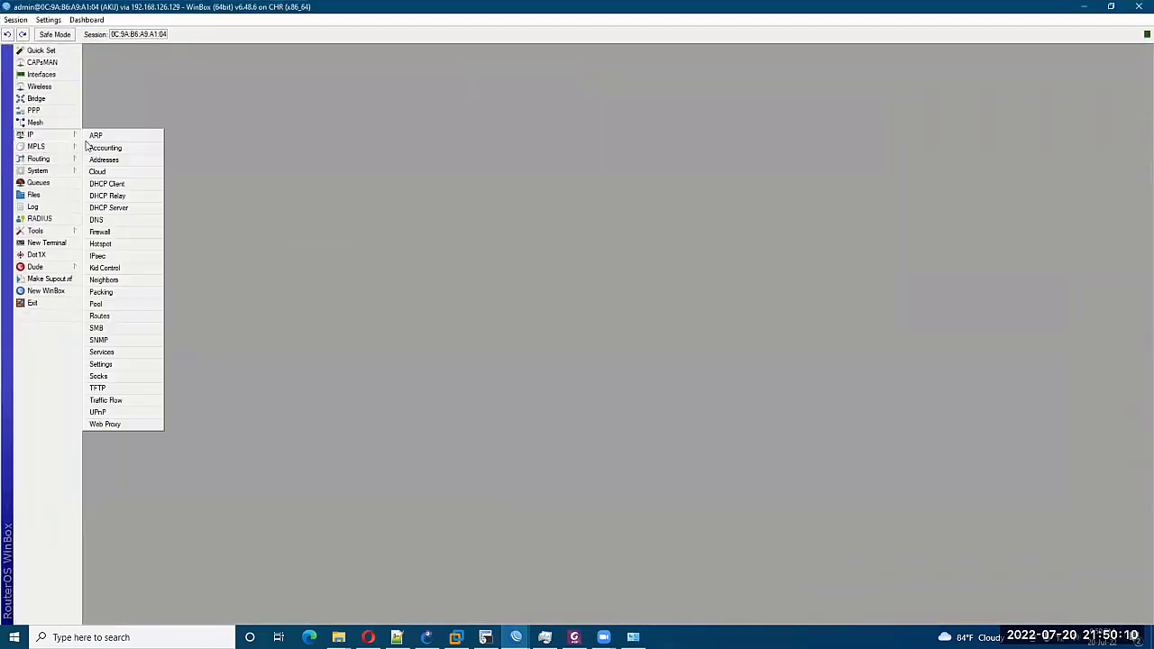
{"action": "left_click", "coordinate": [125, 162]}
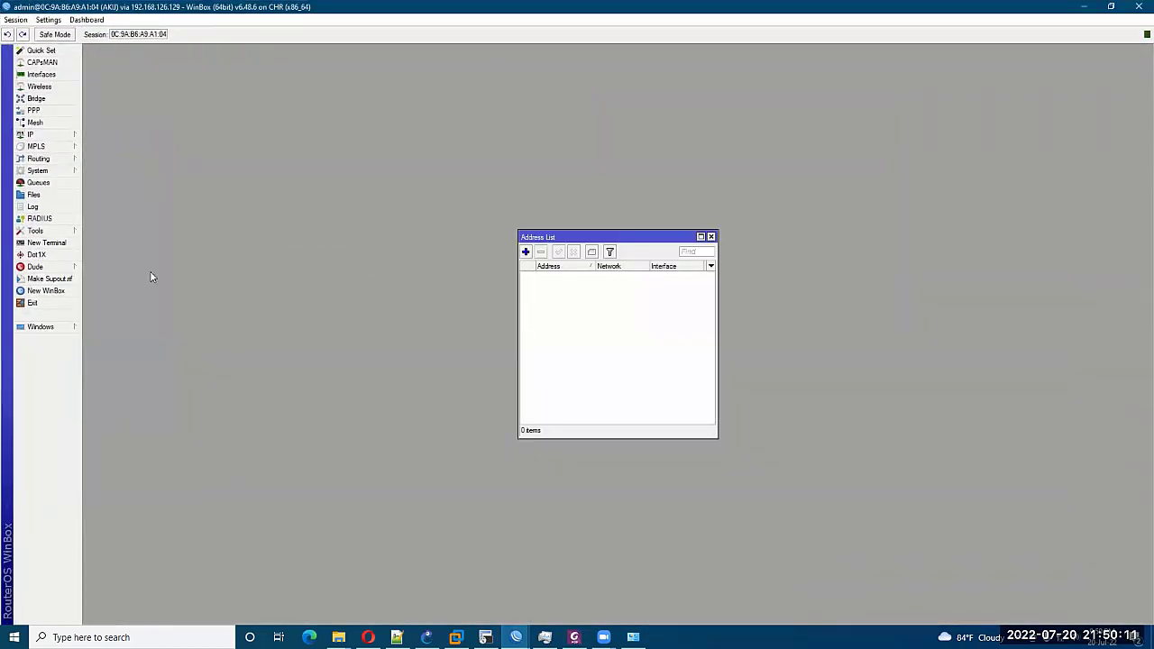
{"action": "left_click", "coordinate": [45, 75]}
{"action": "left_click_drag", "start_coordinate": [586, 227], "coordinate": [575, 356]}
{"action": "left_click", "coordinate": [526, 251]}
{"action": "key", "text": "ctrl+v"}
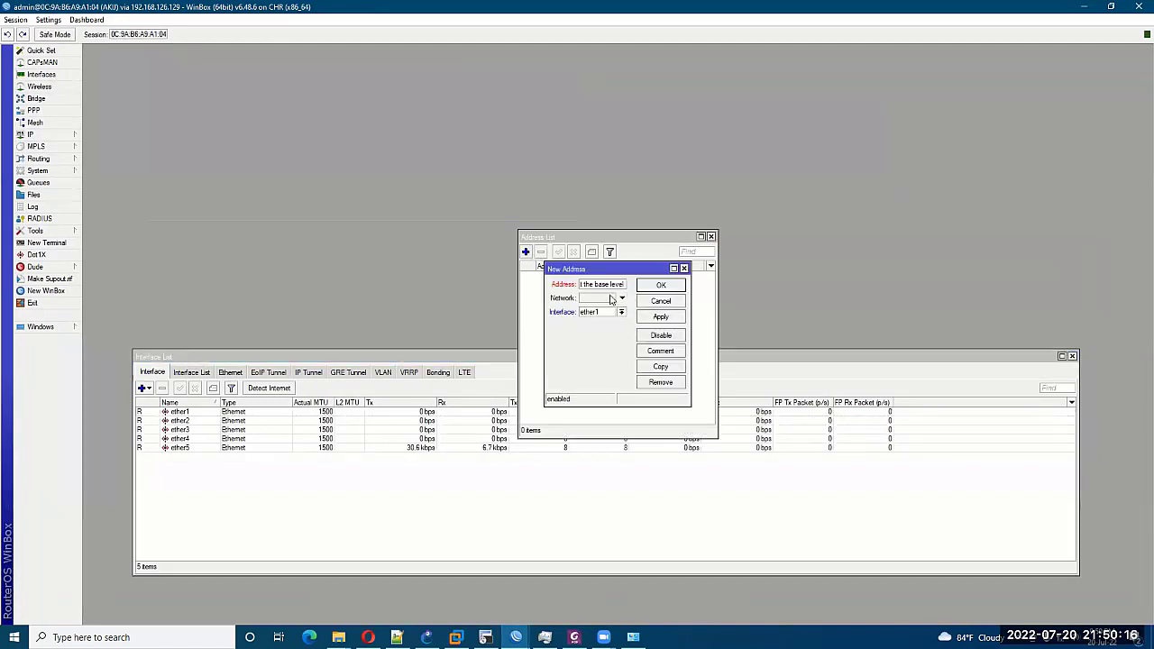
{"action": "left_click", "coordinate": [657, 301]}
Switch to the ISP router, open the ether5-AKIJ address entry and copy 10.17.0.1/24.
{"action": "mouse_move", "coordinate": [516, 638]}
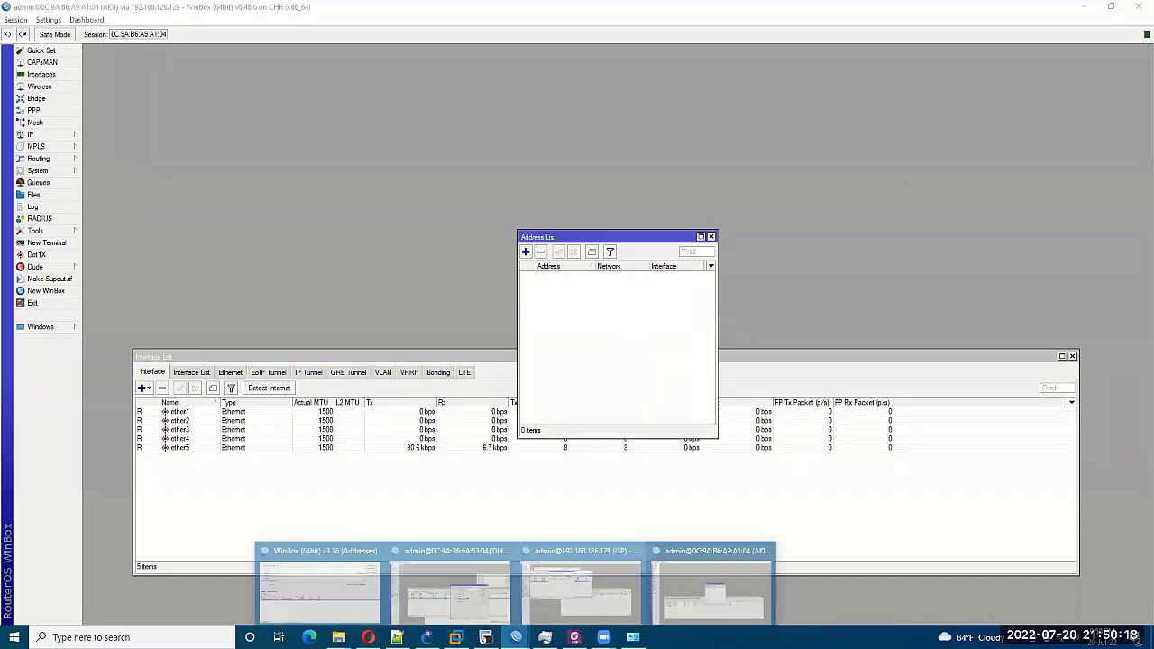
{"action": "left_click", "coordinate": [557, 590]}
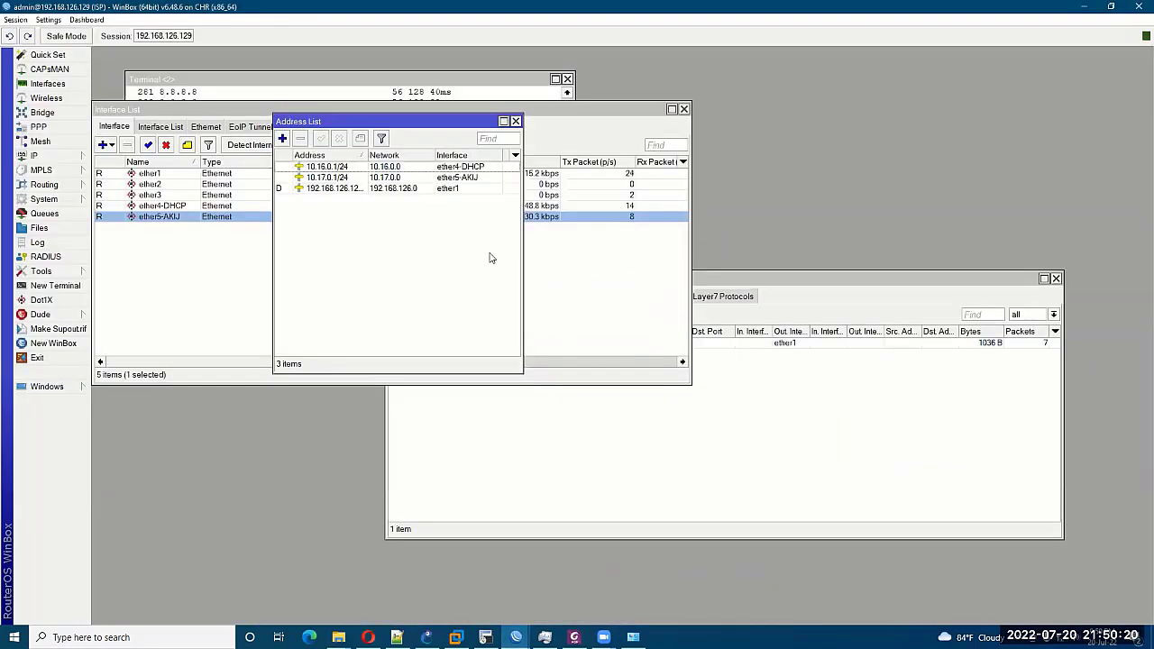
{"action": "left_click", "coordinate": [358, 180]}
{"action": "double_click", "coordinate": [358, 179]}
{"action": "key", "text": "ctrl+c"}
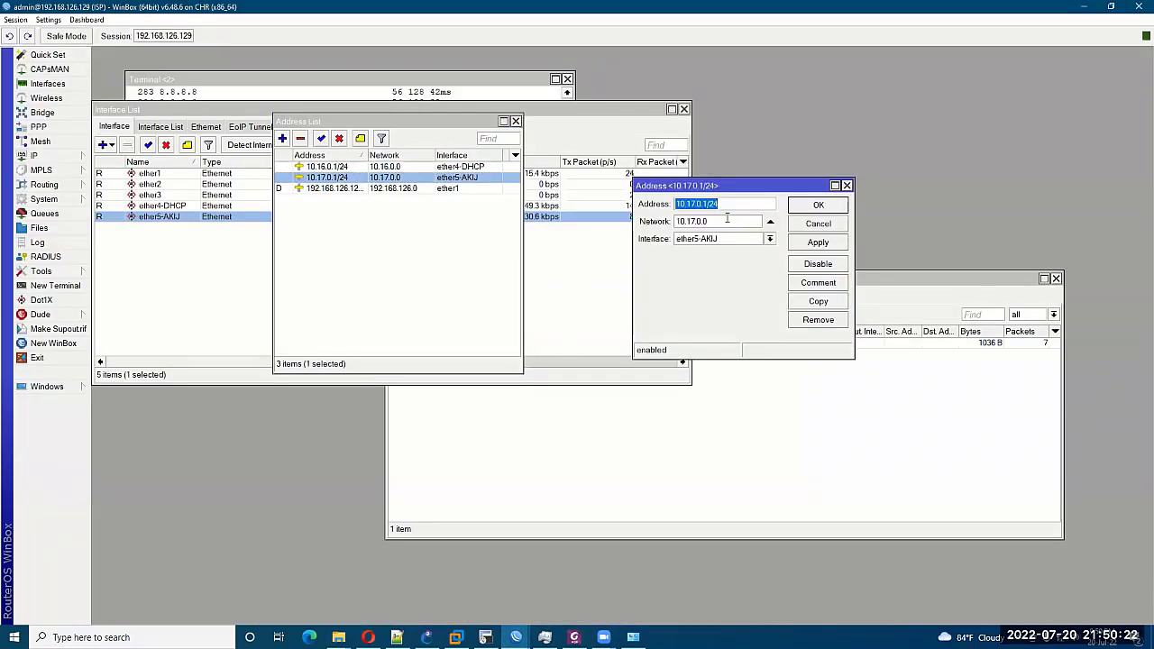
{"action": "right_click", "coordinate": [710, 208]}
{"action": "left_click", "coordinate": [735, 227]}
Return to the AKIJ router and add the address 10.17.0.2/24 on ether5, reusing the copied address.
{"action": "mouse_move", "coordinate": [516, 637]}
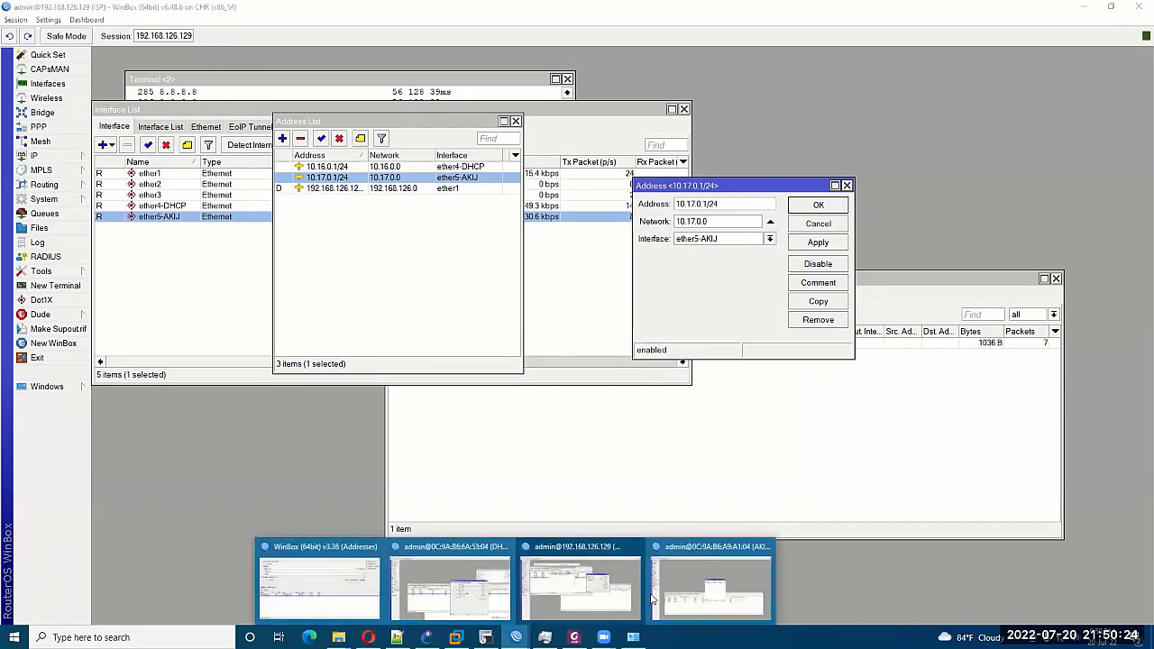
{"action": "left_click", "coordinate": [706, 590]}
{"action": "left_click", "coordinate": [526, 252]}
{"action": "key", "text": "ctrl+v"}
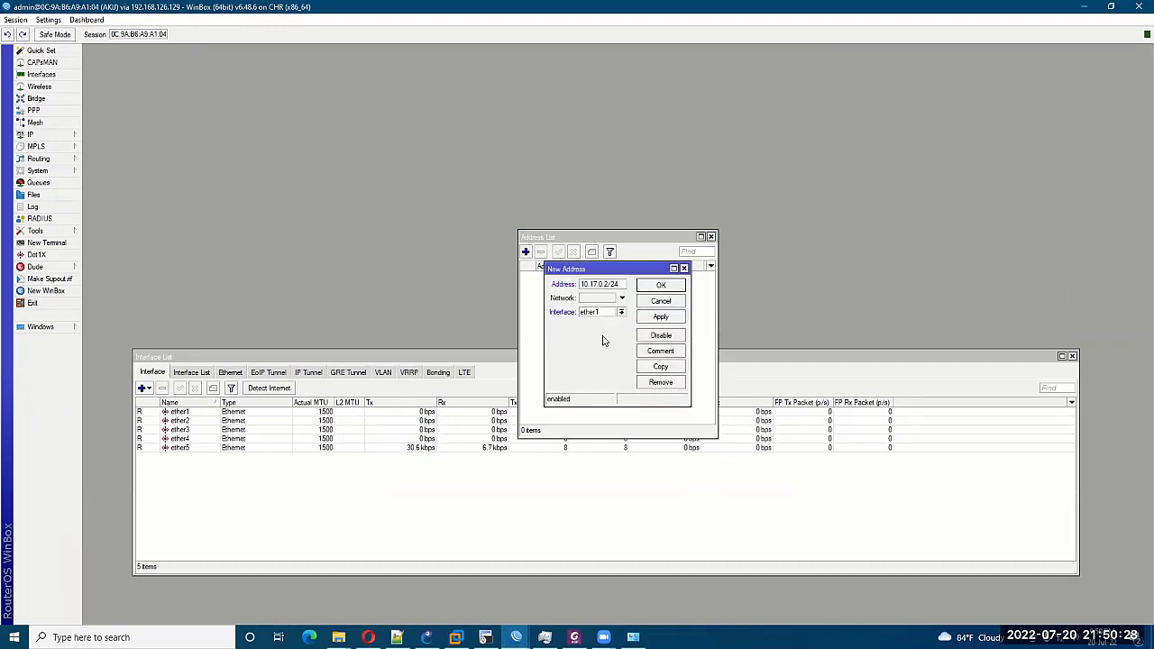
{"action": "left_click", "coordinate": [621, 312]}
{"action": "left_click", "coordinate": [597, 353]}
{"action": "left_click", "coordinate": [661, 317]}
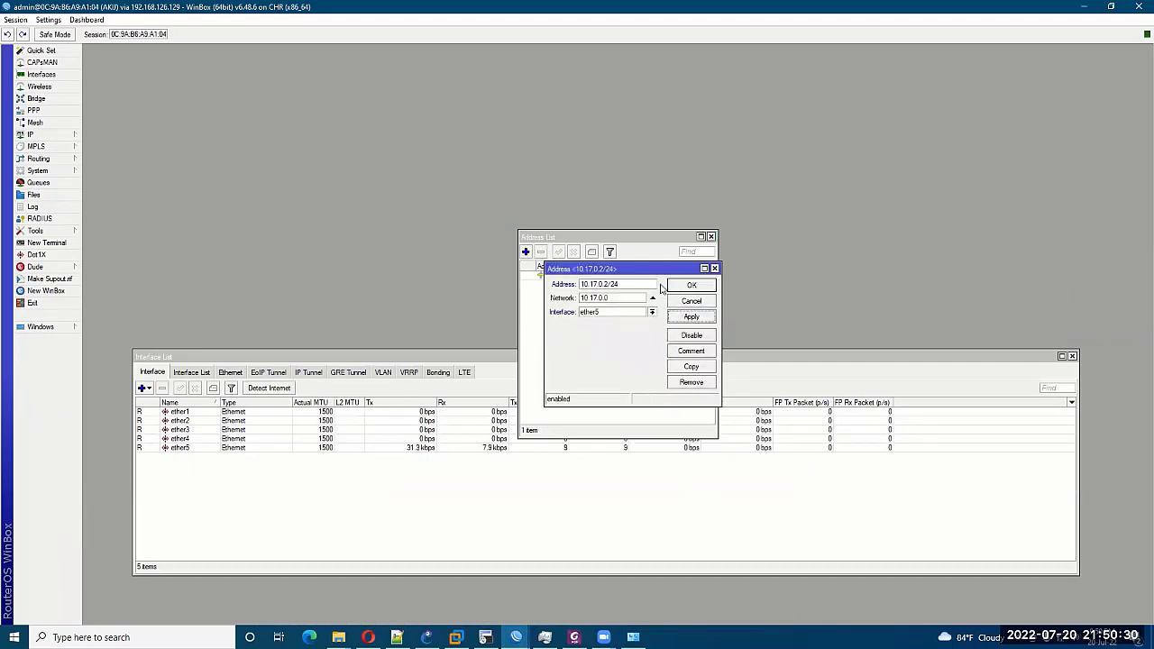
Confirm the 10.17.0.2/24 address entry and open the AKIJ router's ARP list.
{"action": "left_click", "coordinate": [661, 285]}
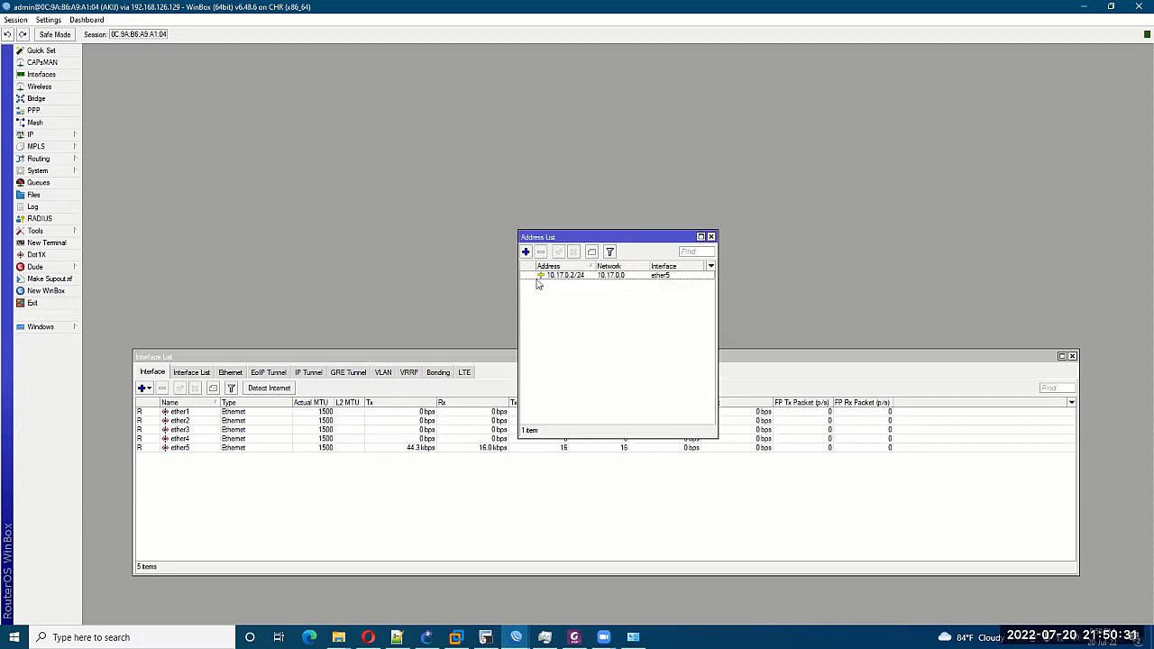
{"action": "left_click", "coordinate": [69, 135]}
{"action": "left_click", "coordinate": [130, 150]}
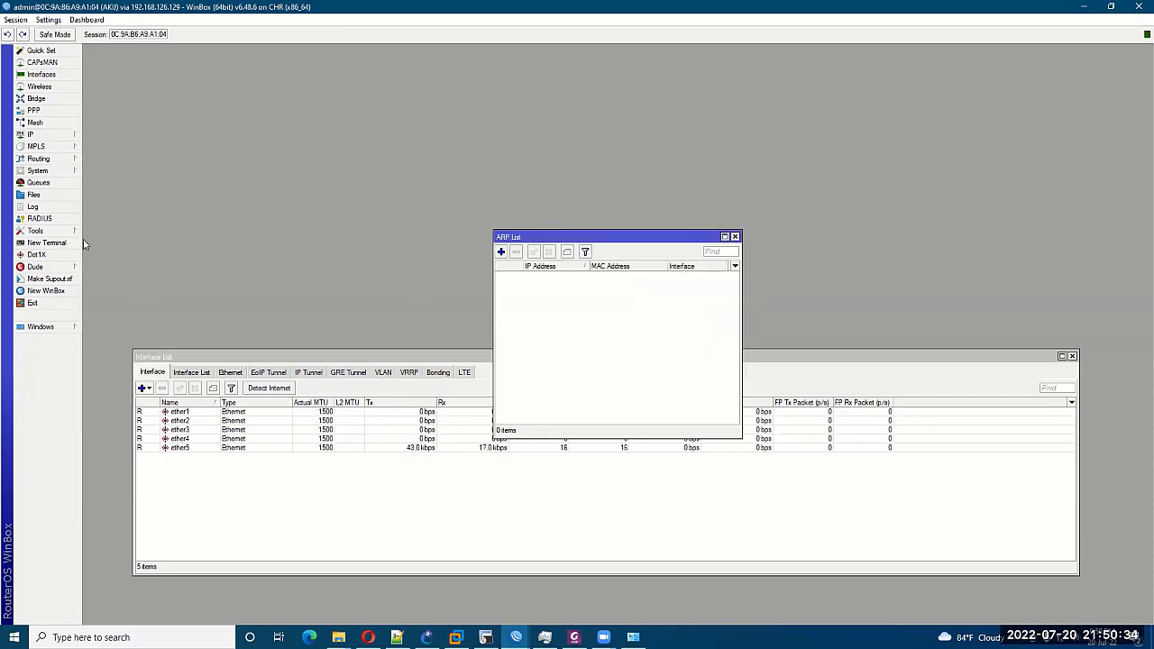
Ping 10.17.0.1 from a new terminal on the AKIJ router and stop it after a few replies.
{"action": "left_click", "coordinate": [49, 242]}
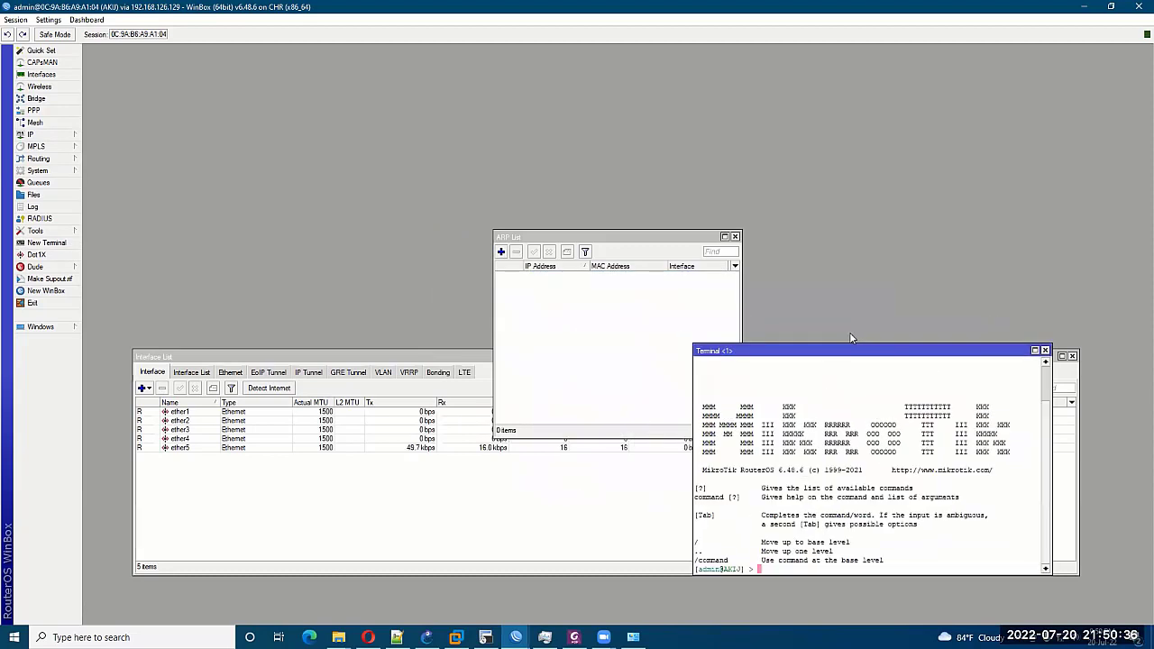
{"action": "type", "text": "ping 10.17.0.1/24"}
{"action": "key", "text": "BackSpace"}
{"action": "key", "text": "BackSpace"}
{"action": "key", "text": "BackSpace"}
{"action": "key", "text": "Return"}
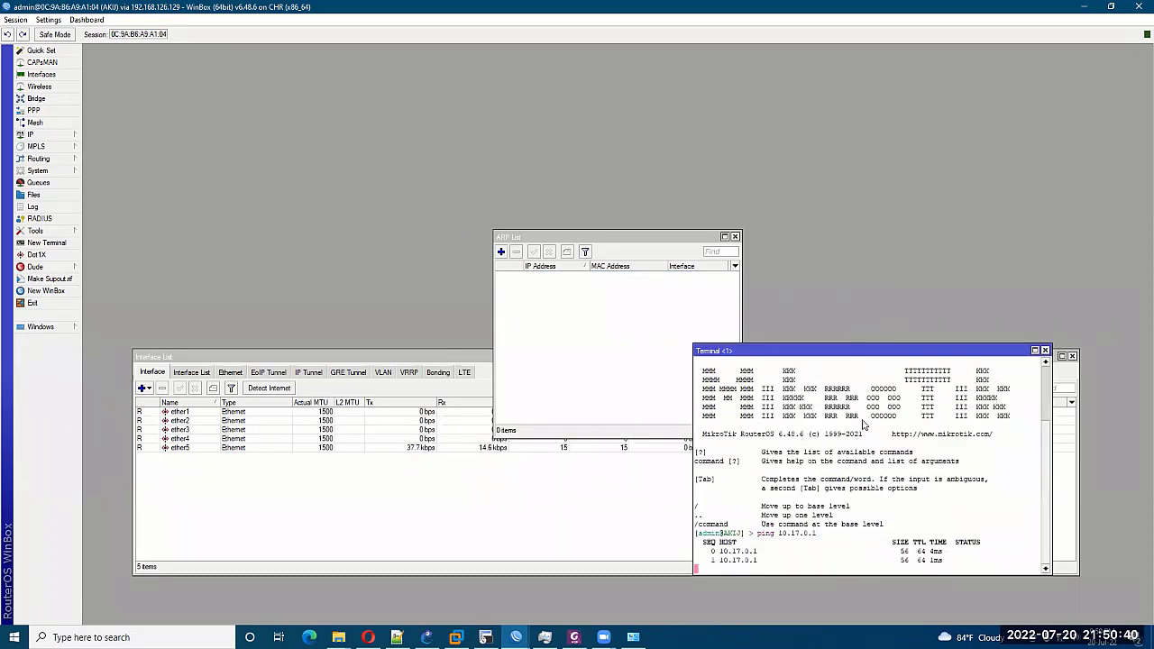
{"action": "key", "text": "ctrl+c"}
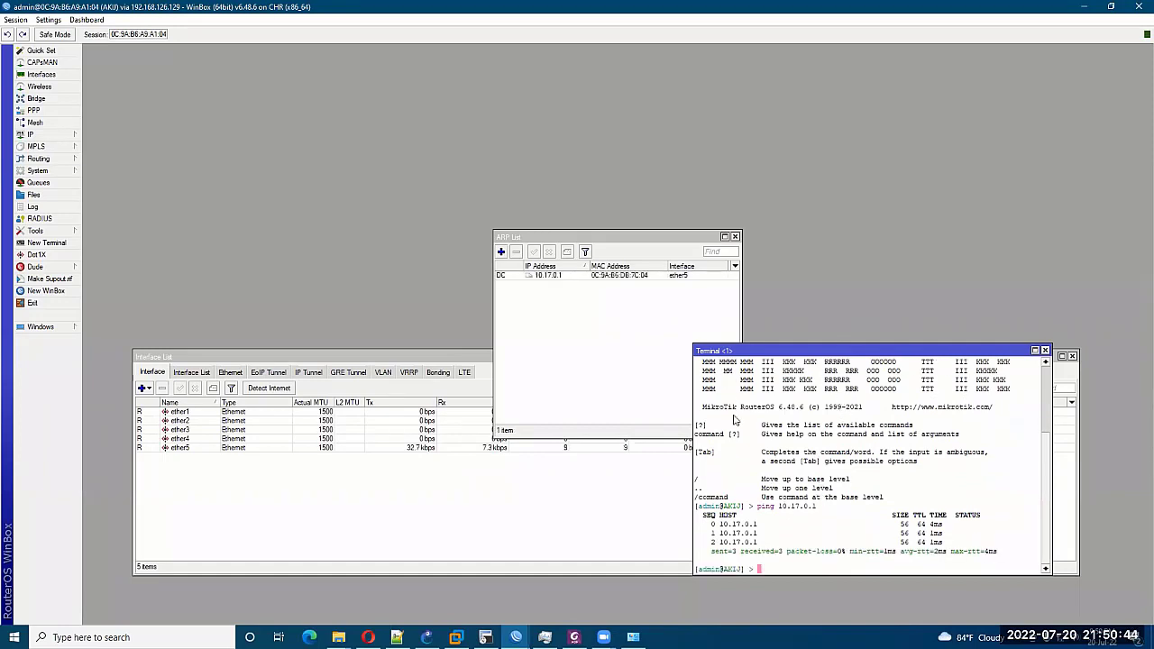
Bring the ARP list forward and examine the MAC address of the 10.17.0.1 entry.
{"action": "left_click_drag", "start_coordinate": [597, 237], "coordinate": [564, 260]}
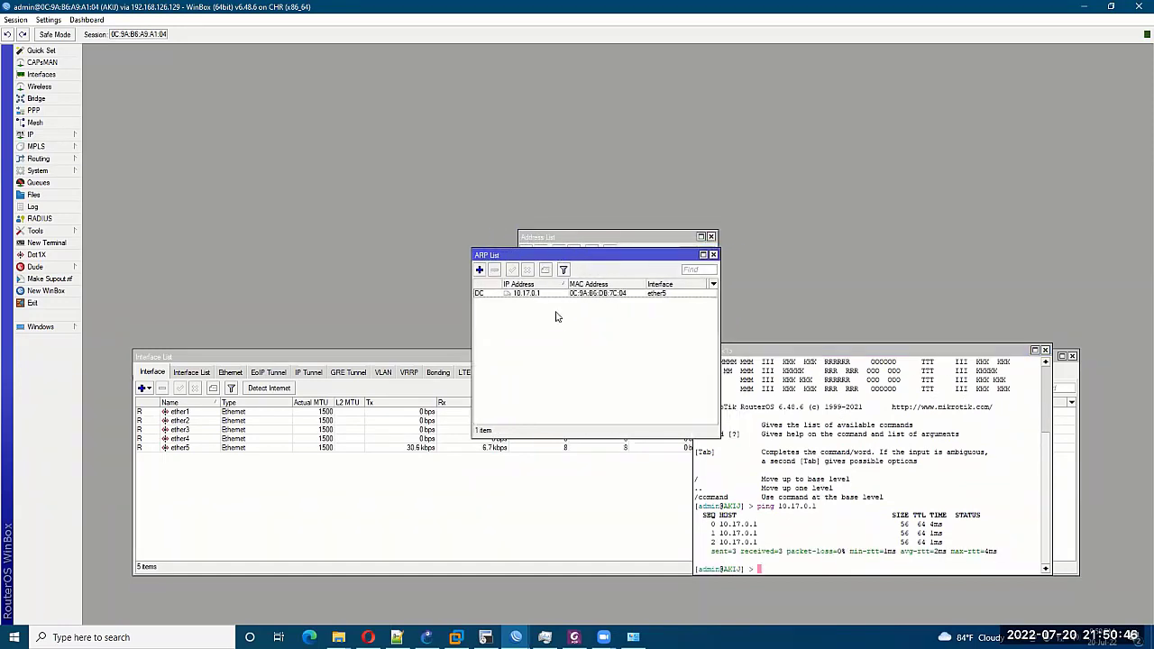
{"action": "left_click", "coordinate": [546, 294]}
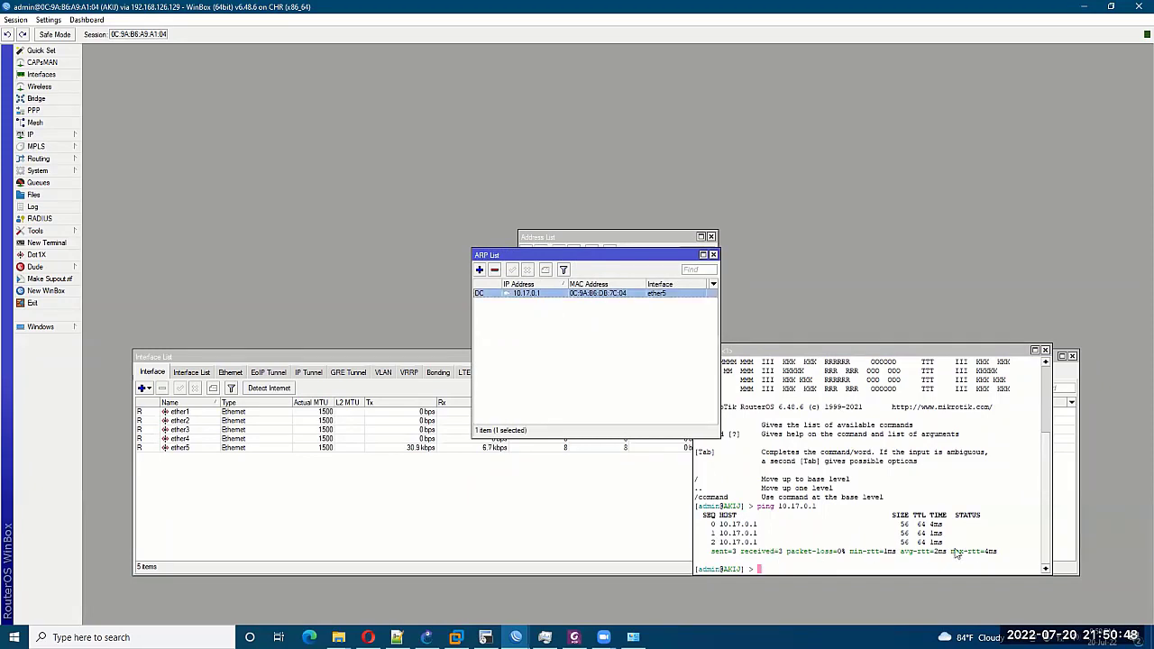
{"action": "left_click", "coordinate": [587, 317]}
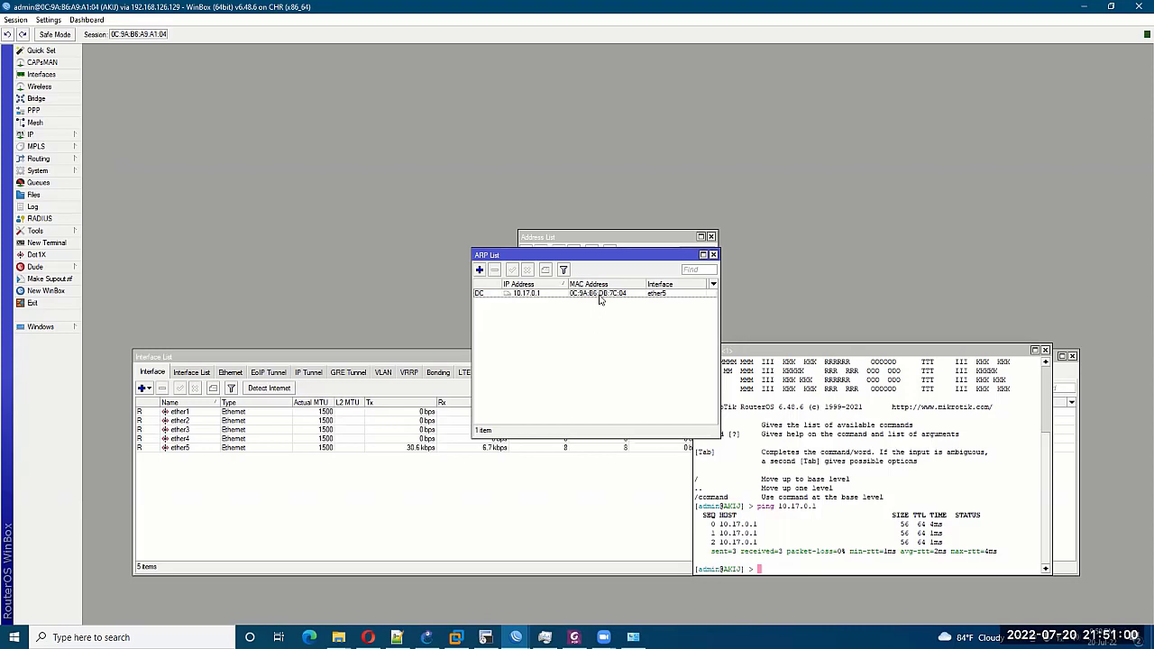
{"action": "left_click", "coordinate": [599, 296]}
Switch to the ISP router, ping 10.17.0.2 from a new terminal and move the terminal below the address list.
{"action": "mouse_move", "coordinate": [517, 628]}
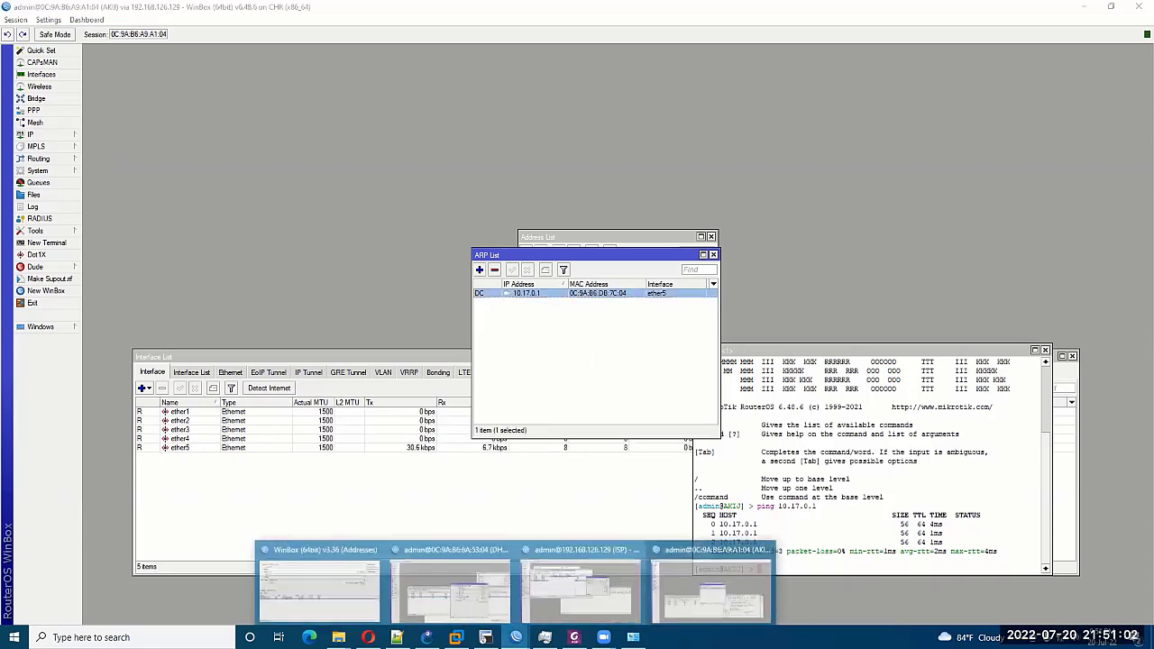
{"action": "left_click", "coordinate": [455, 586]}
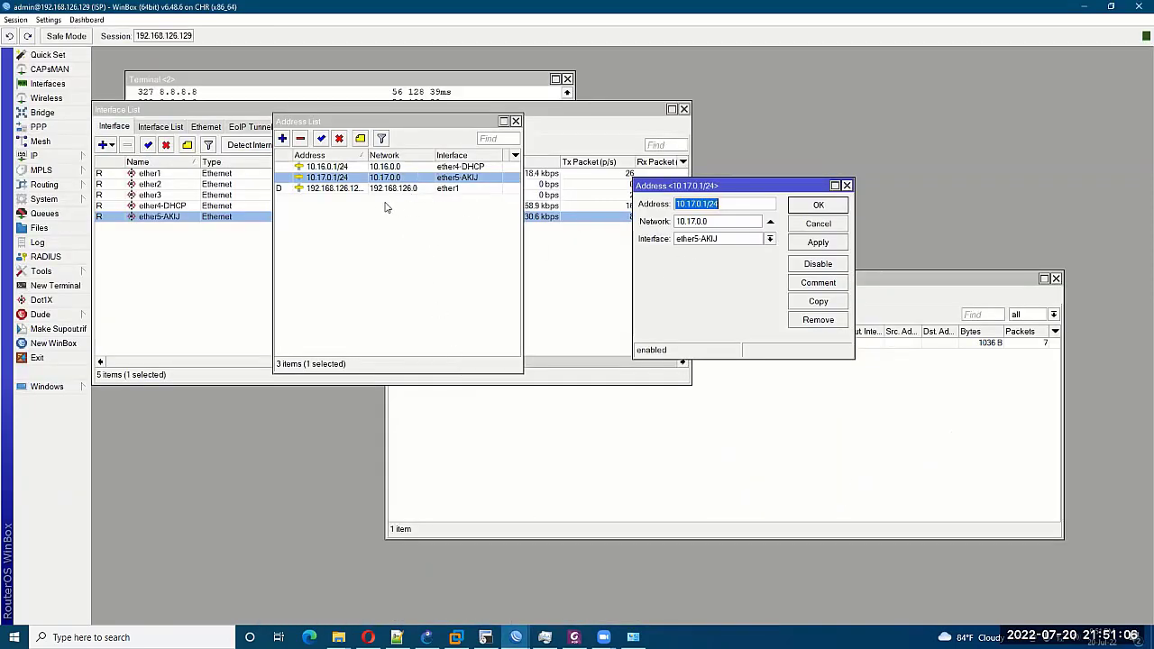
{"action": "left_click", "coordinate": [55, 285]}
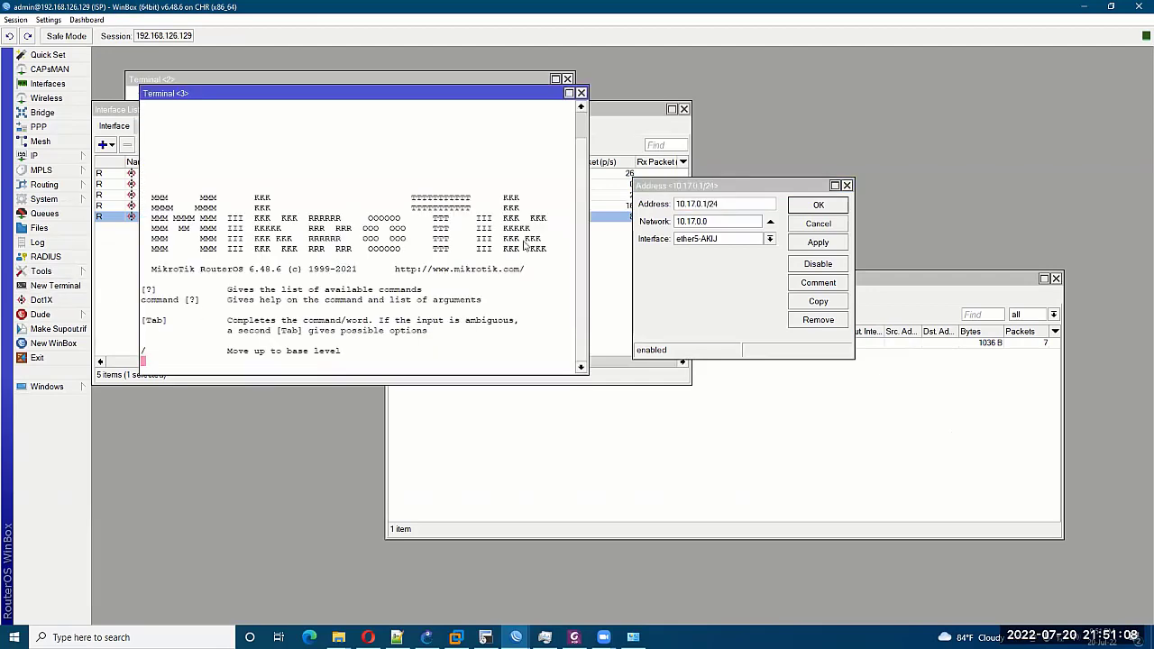
{"action": "left_click_drag", "start_coordinate": [354, 94], "coordinate": [741, 301]}
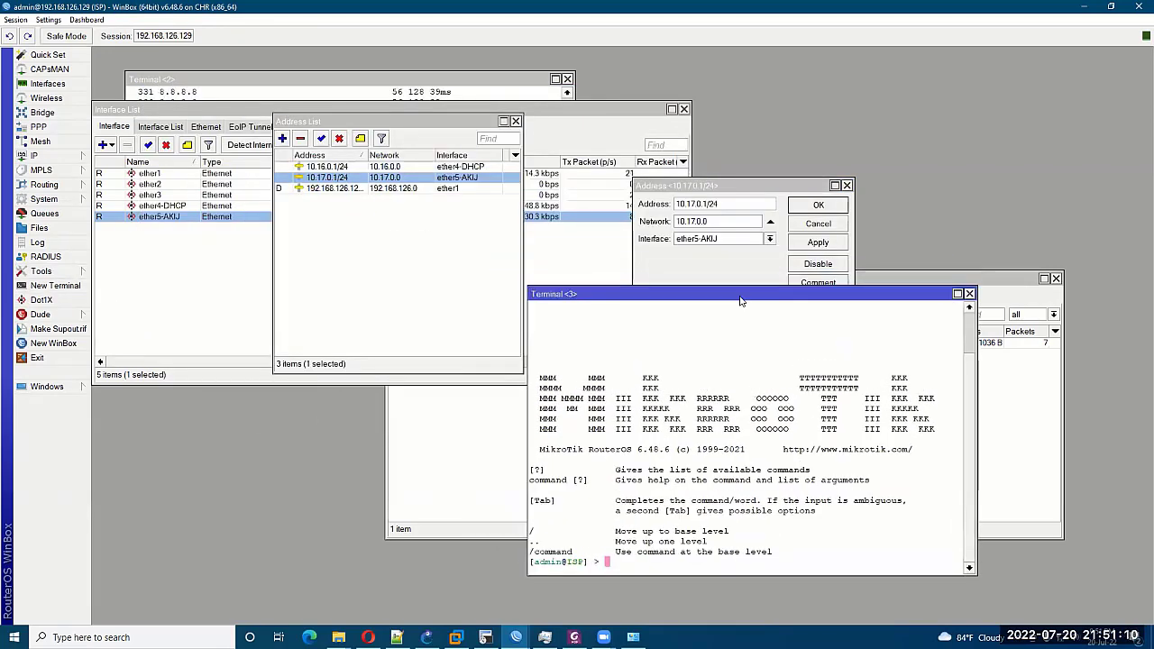
{"action": "type", "text": "ping 10.17.0.1"}
{"action": "key", "text": "BackSpace"}
{"action": "type", "text": "2"}
{"action": "key", "text": "Return"}
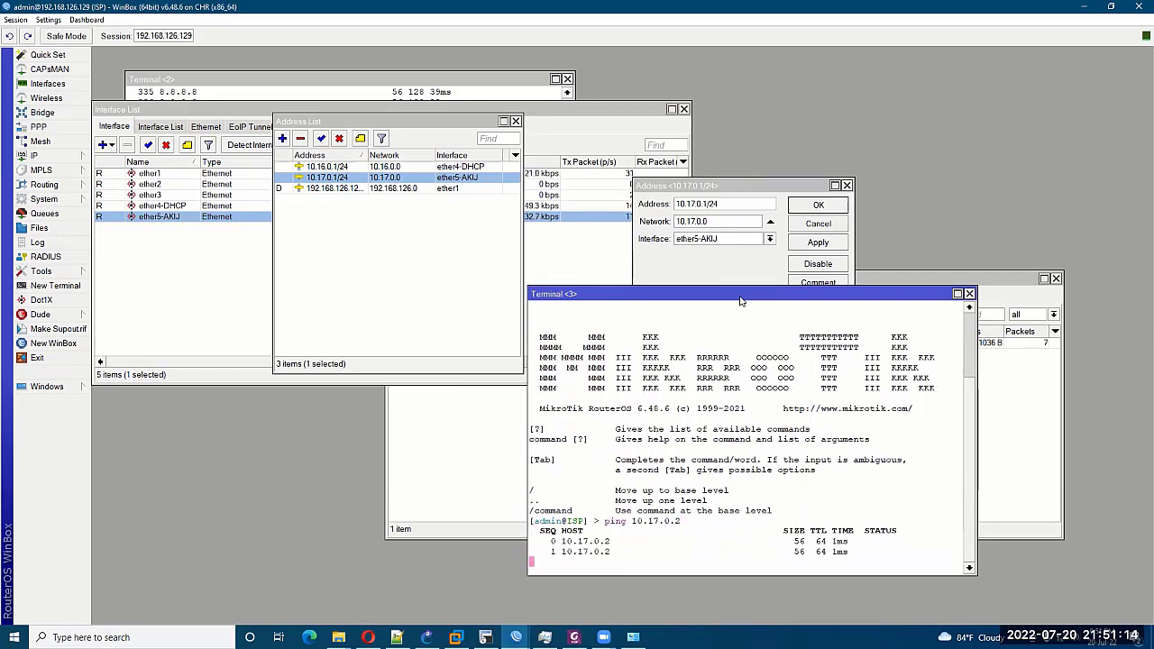
{"action": "left_click_drag", "start_coordinate": [741, 301], "coordinate": [412, 284]}
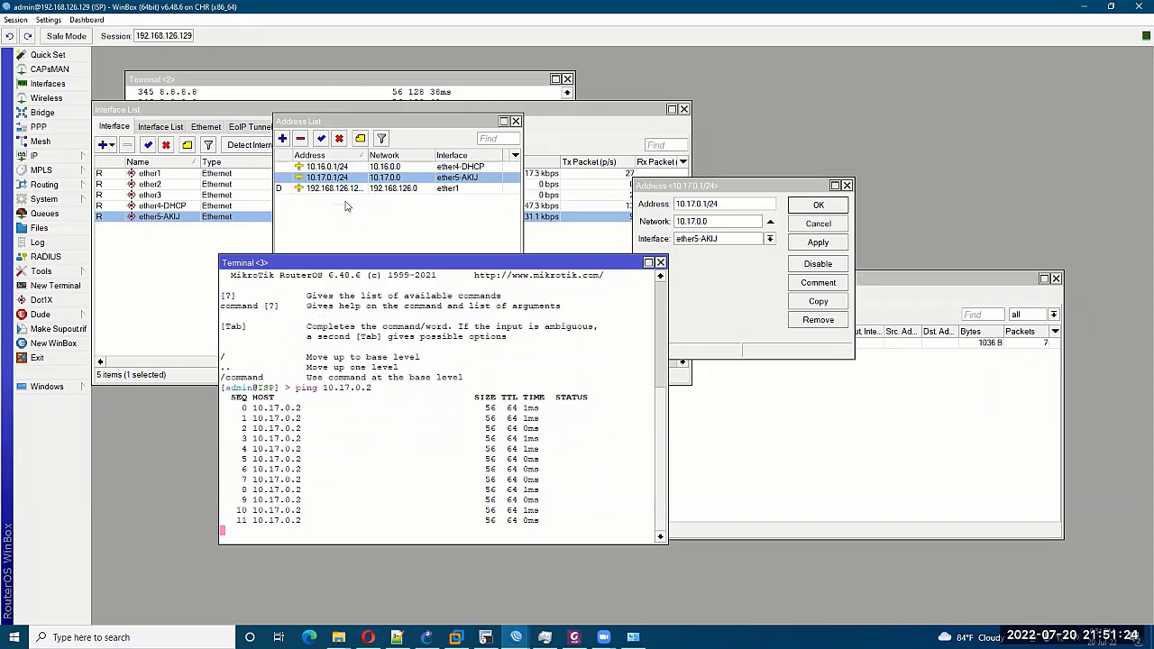
Open the ISP router's ARP list and move it clear of the address list.
{"action": "left_click", "coordinate": [68, 156]}
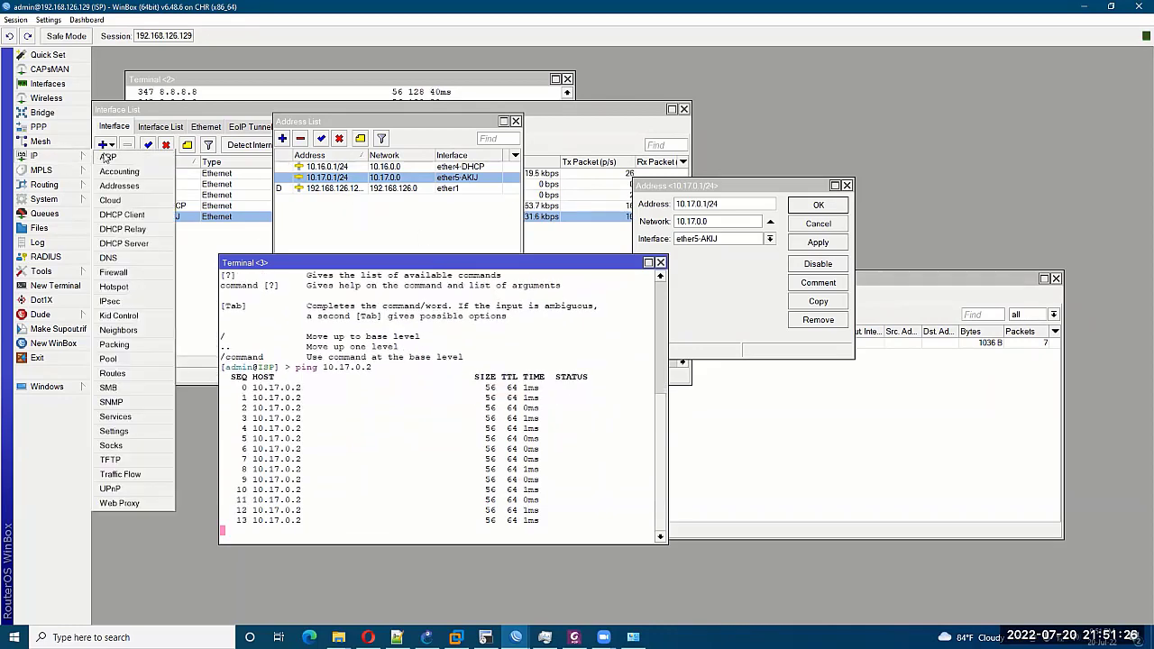
{"action": "left_click", "coordinate": [117, 184]}
{"action": "left_click_drag", "start_coordinate": [388, 126], "coordinate": [568, 158]}
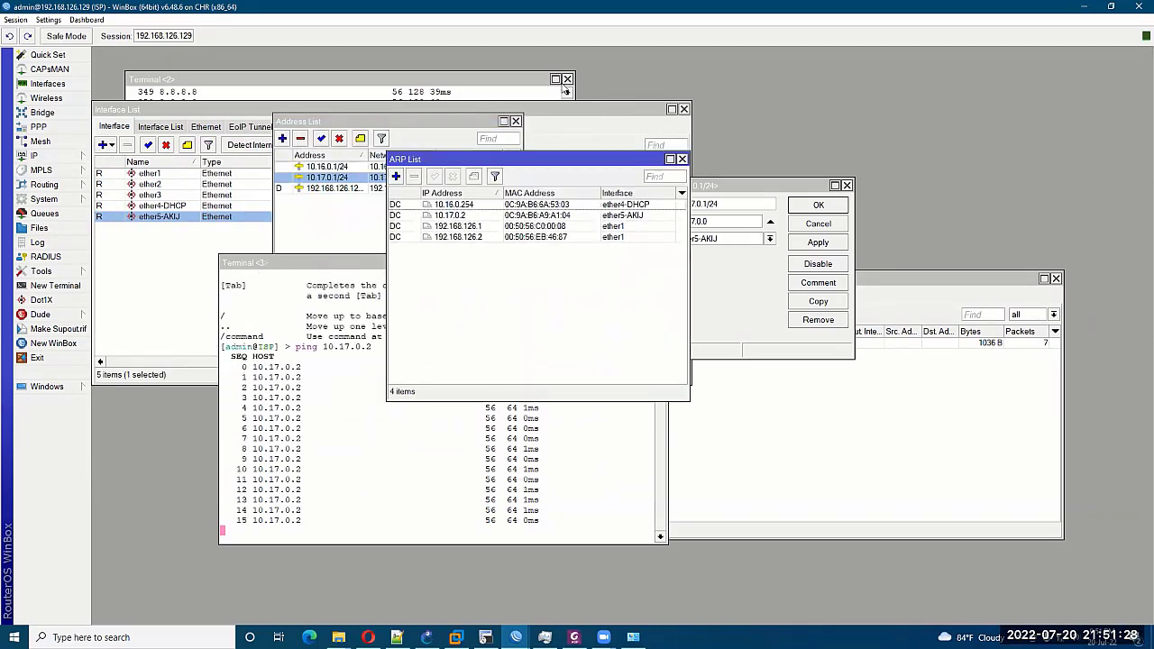
Close the address entry, extra terminals, interface, address, DHCP client and RADIUS windows, and place the ARP list beside the ping terminal with 10.17.0.2 selected.
{"action": "left_click", "coordinate": [818, 224]}
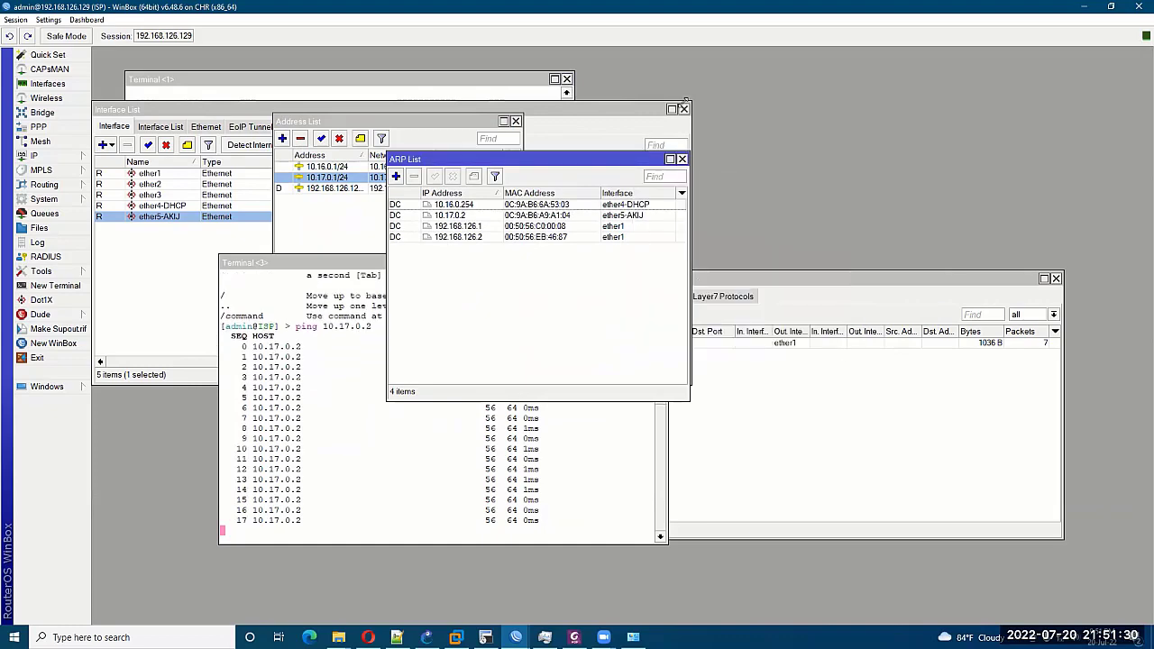
{"action": "left_click", "coordinate": [672, 110]}
{"action": "left_click", "coordinate": [683, 110]}
{"action": "left_click", "coordinate": [566, 78]}
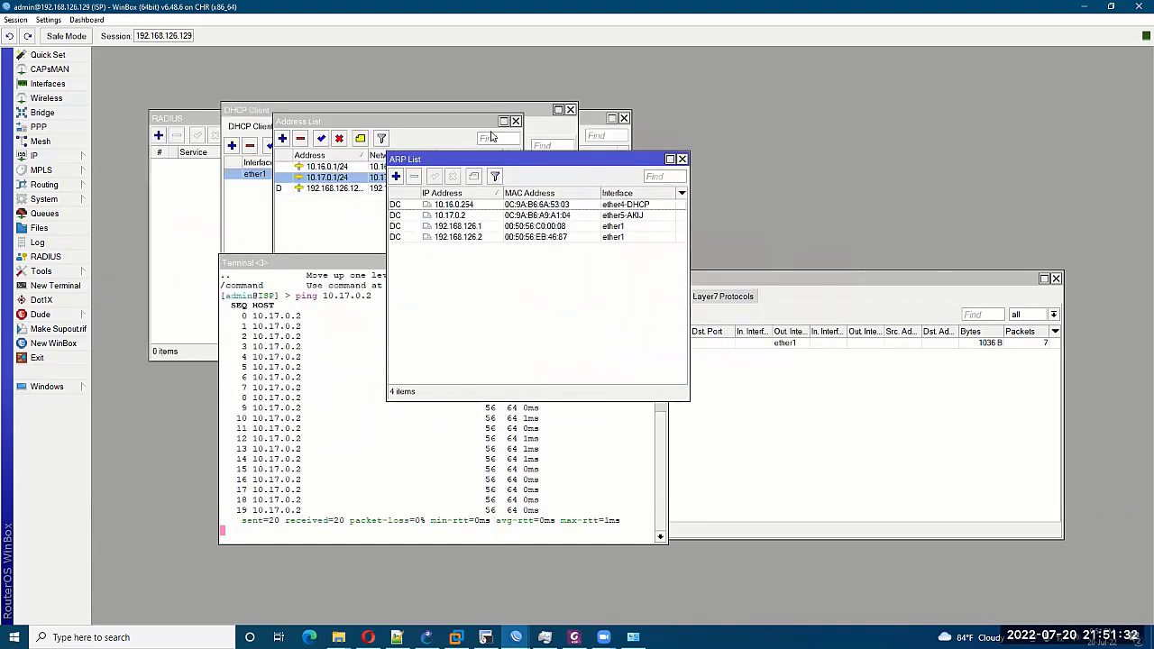
{"action": "left_click", "coordinate": [516, 121]}
{"action": "left_click", "coordinate": [570, 109]}
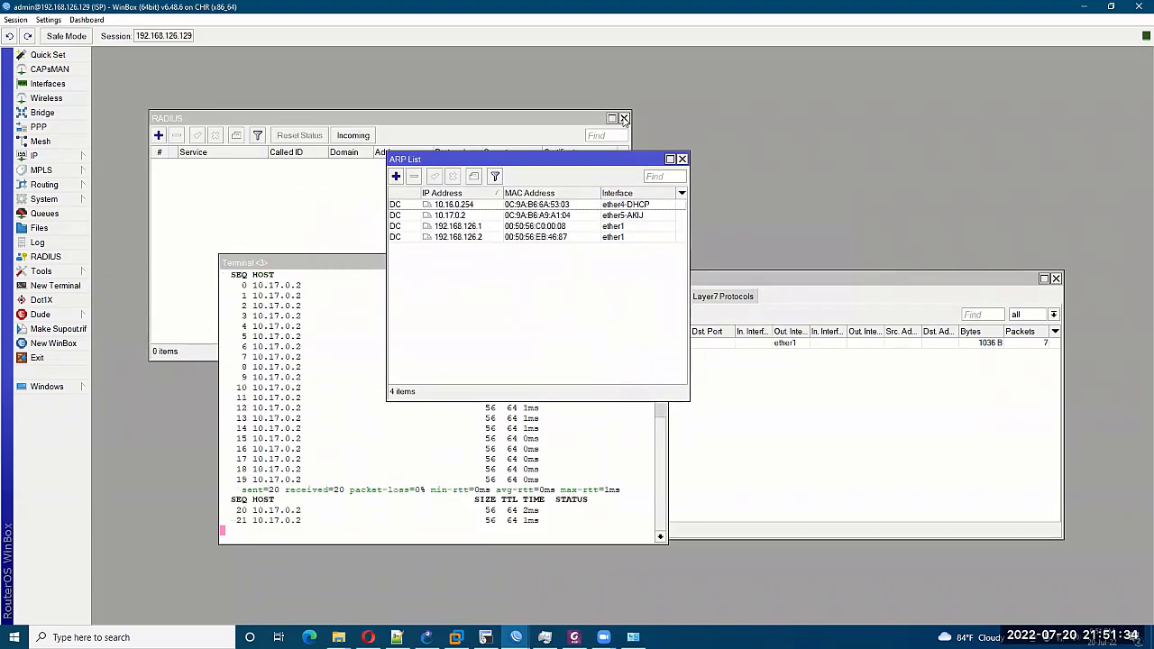
{"action": "left_click", "coordinate": [624, 118]}
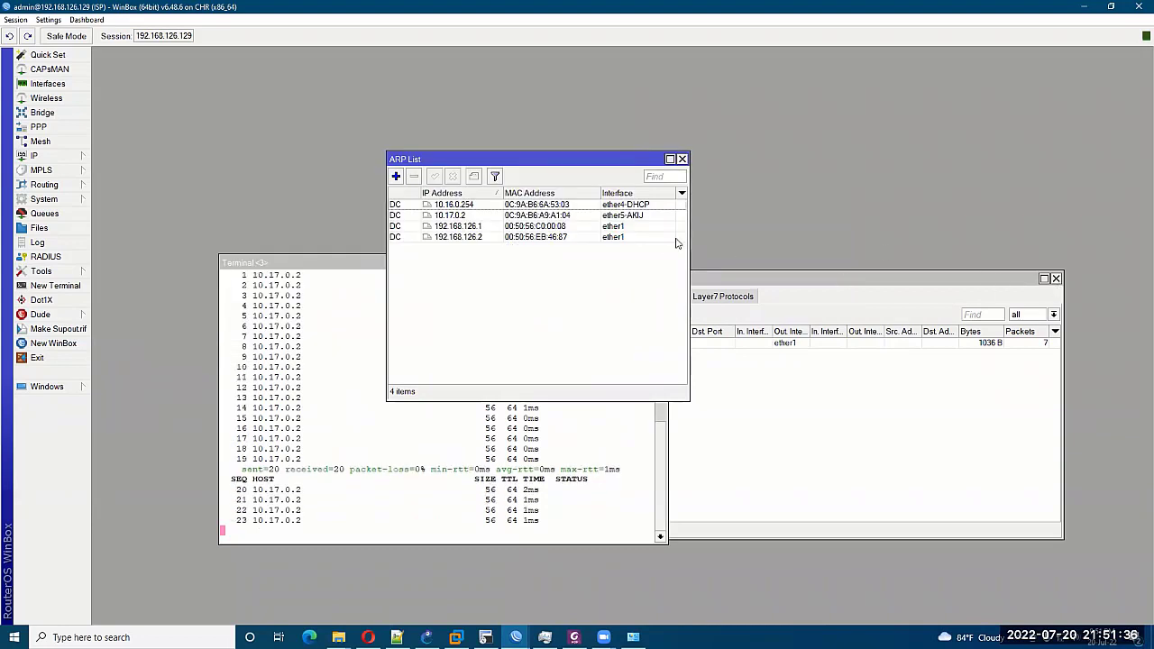
{"action": "left_click", "coordinate": [559, 215]}
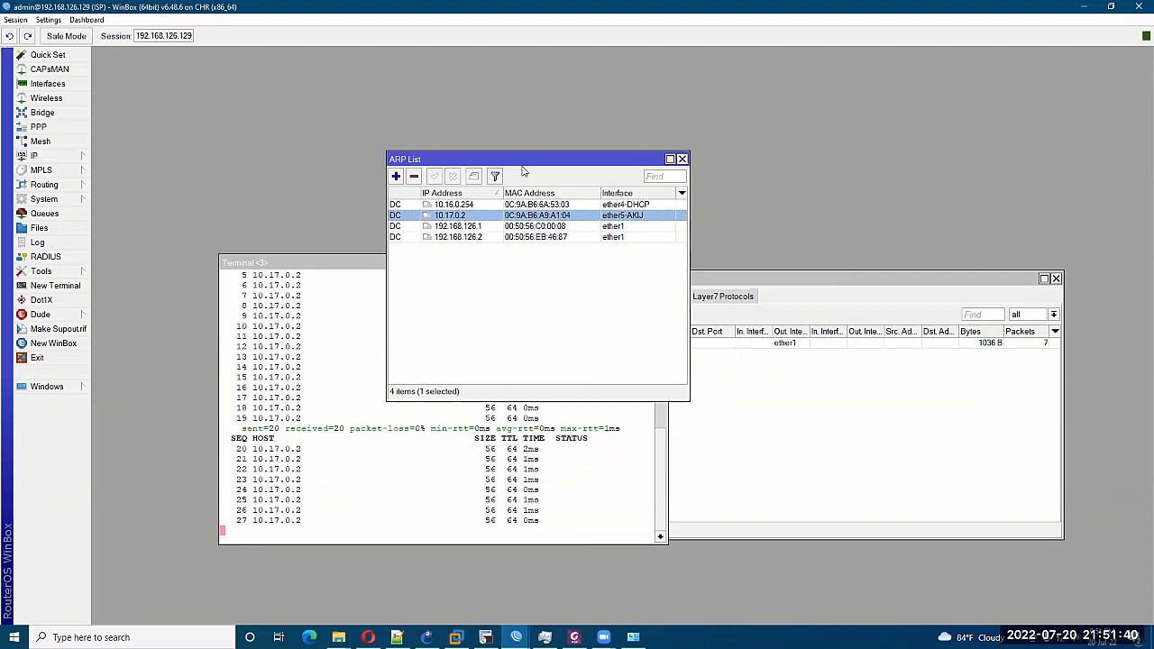
{"action": "left_click_drag", "start_coordinate": [523, 160], "coordinate": [804, 286]}
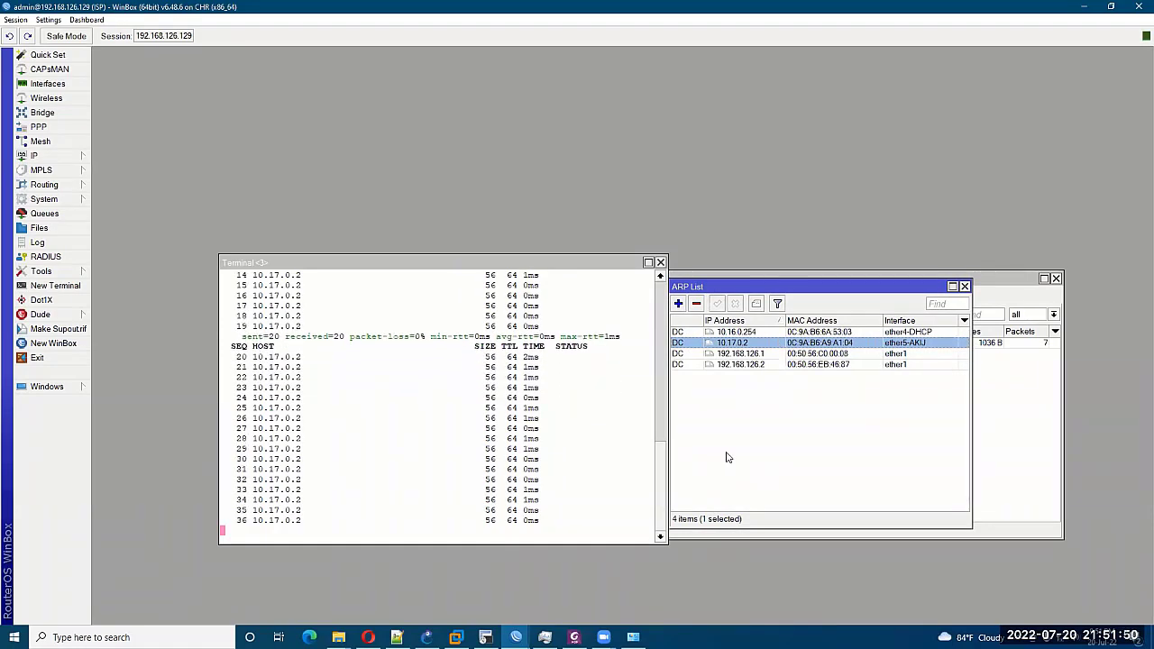
Switch to the AKIJ router and set its DNS server to 8.8.8.8.
{"action": "mouse_move", "coordinate": [516, 637]}
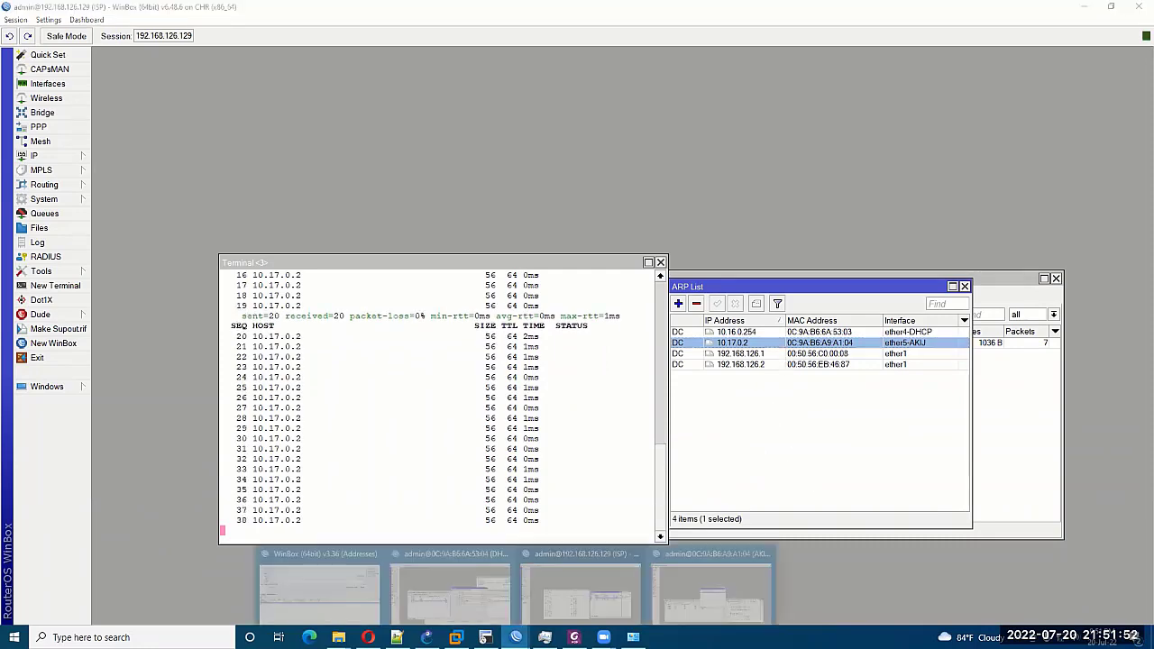
{"action": "left_click", "coordinate": [725, 585]}
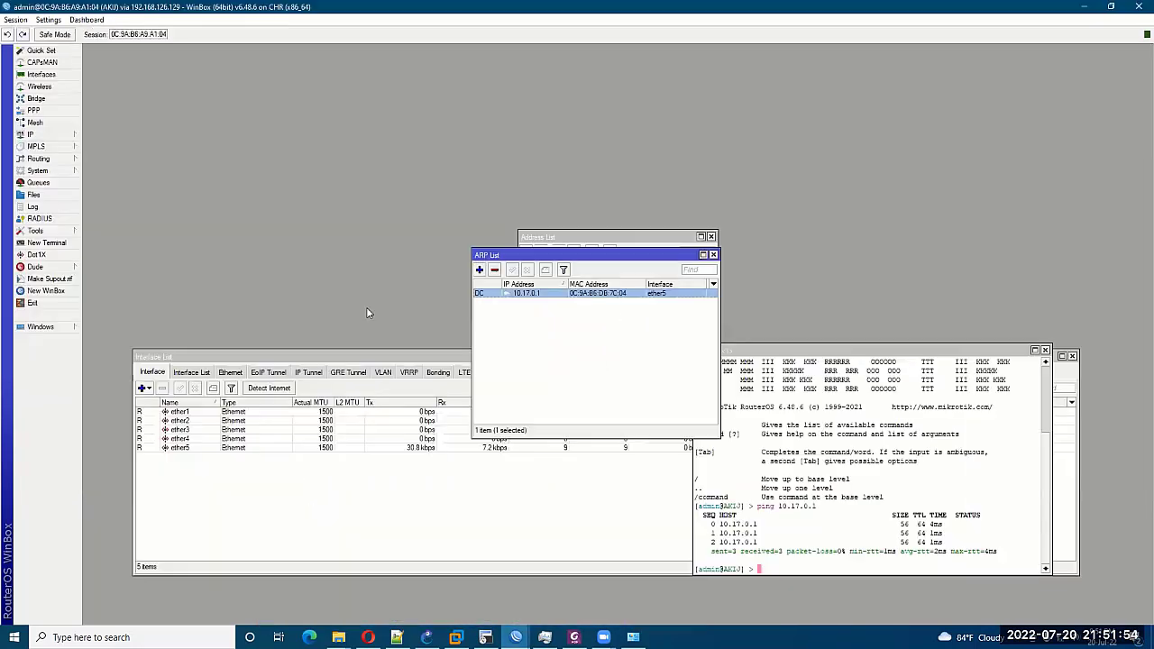
{"action": "left_click", "coordinate": [45, 134]}
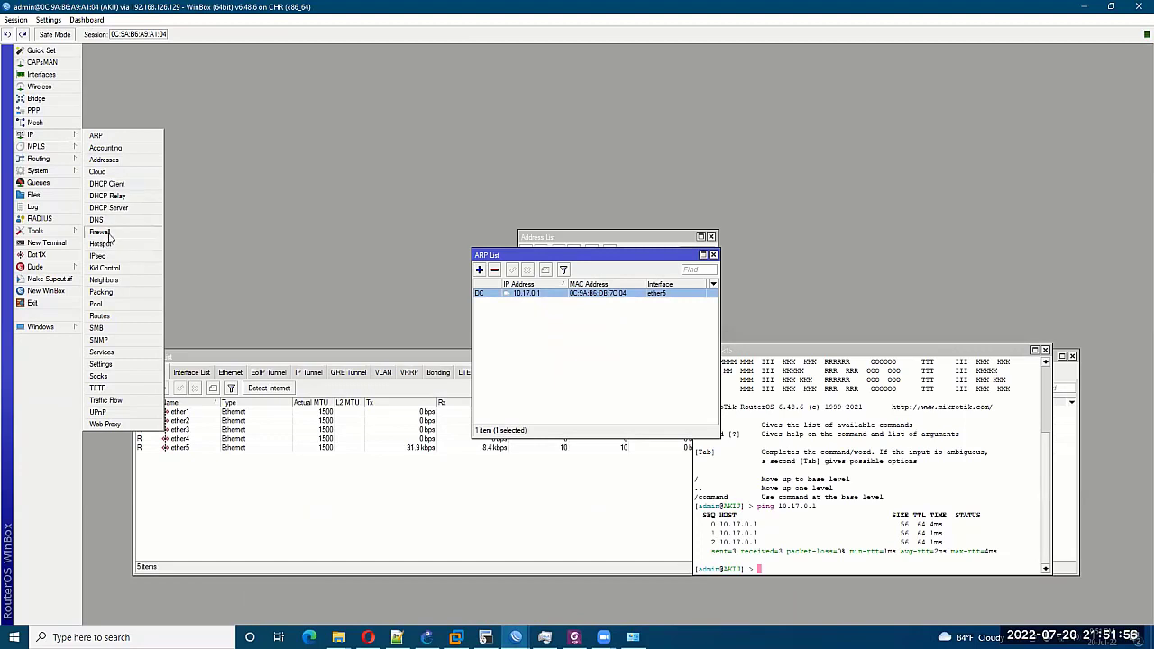
{"action": "left_click", "coordinate": [101, 220]}
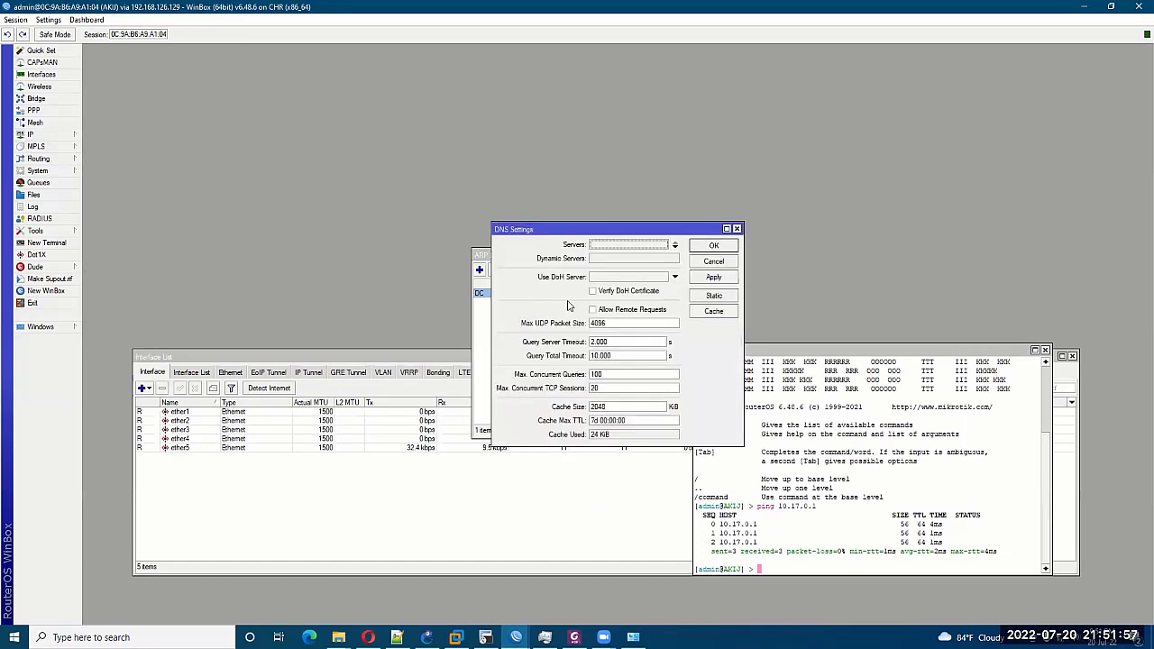
{"action": "left_click", "coordinate": [609, 245]}
{"action": "type", "text": "8.8.8.8"}
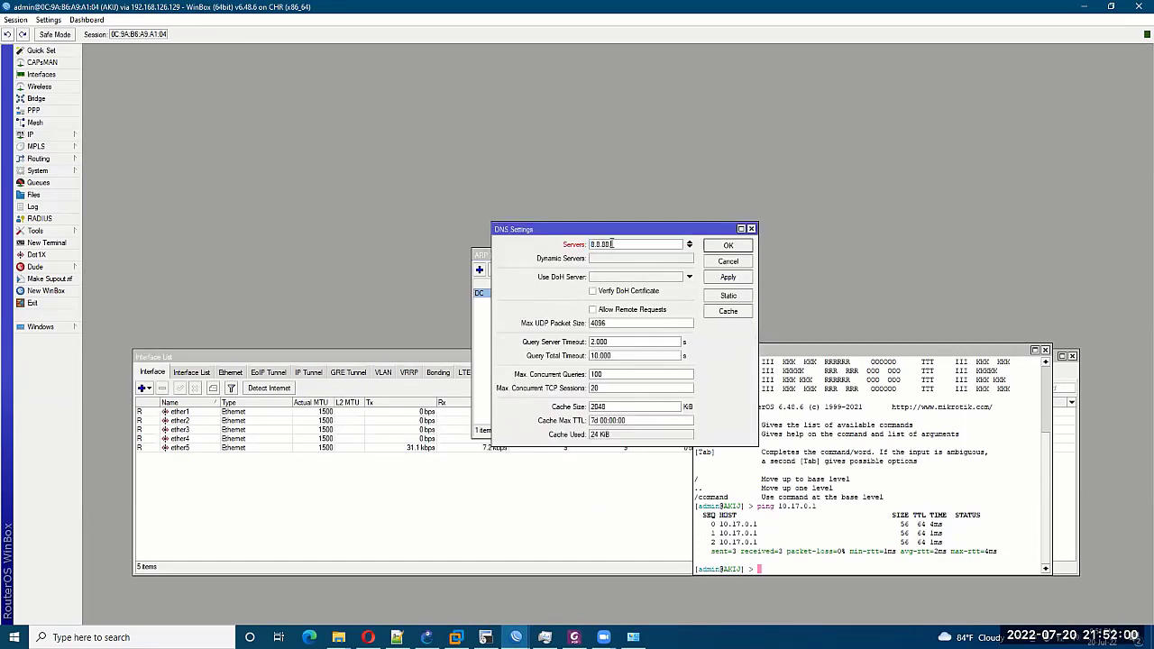
{"action": "key", "text": "BackSpace"}
{"action": "key", "text": "BackSpace"}
{"action": "left_click", "coordinate": [728, 247]}
Add a default route for 0.0.0.0/0 through gateway 10.17.0.1 on the AKIJ router.
{"action": "left_click", "coordinate": [36, 133]}
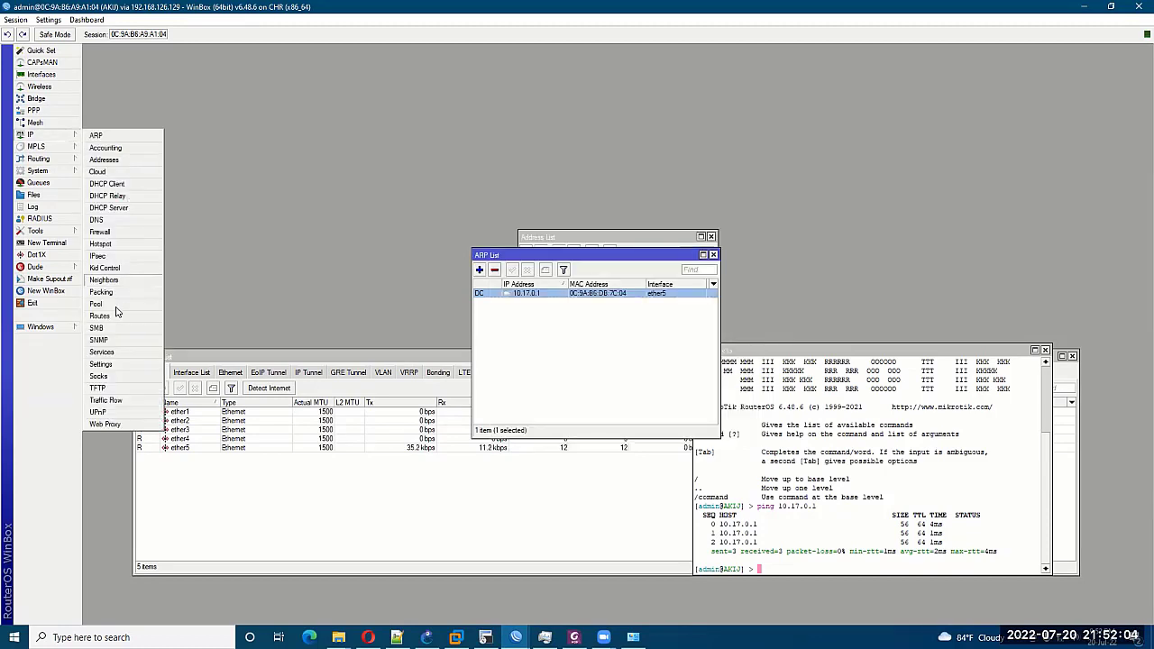
{"action": "left_click", "coordinate": [110, 315]}
{"action": "left_click", "coordinate": [418, 260]}
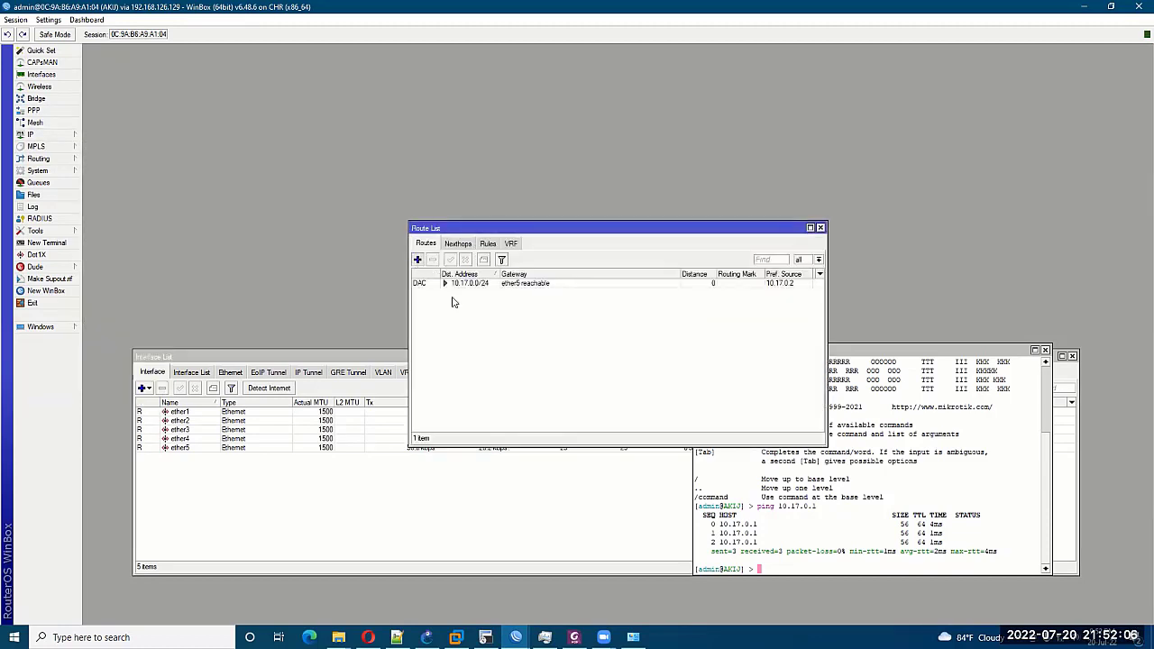
{"action": "left_click", "coordinate": [600, 285]}
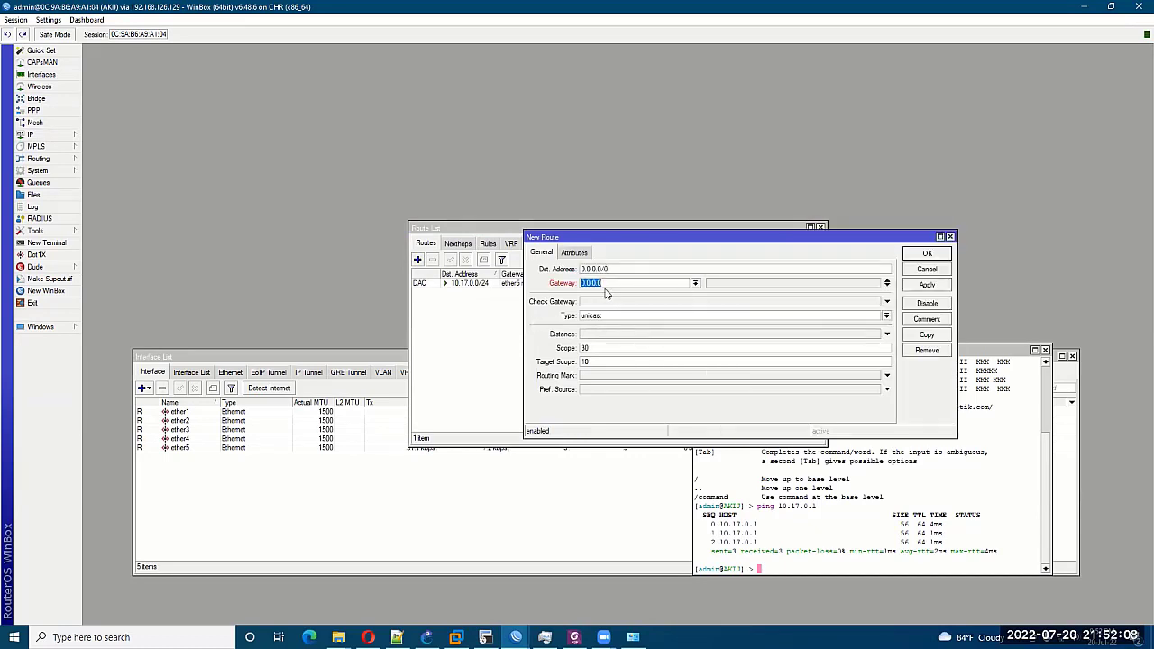
{"action": "type", "text": "10.17.0.1"}
{"action": "left_click", "coordinate": [928, 255]}
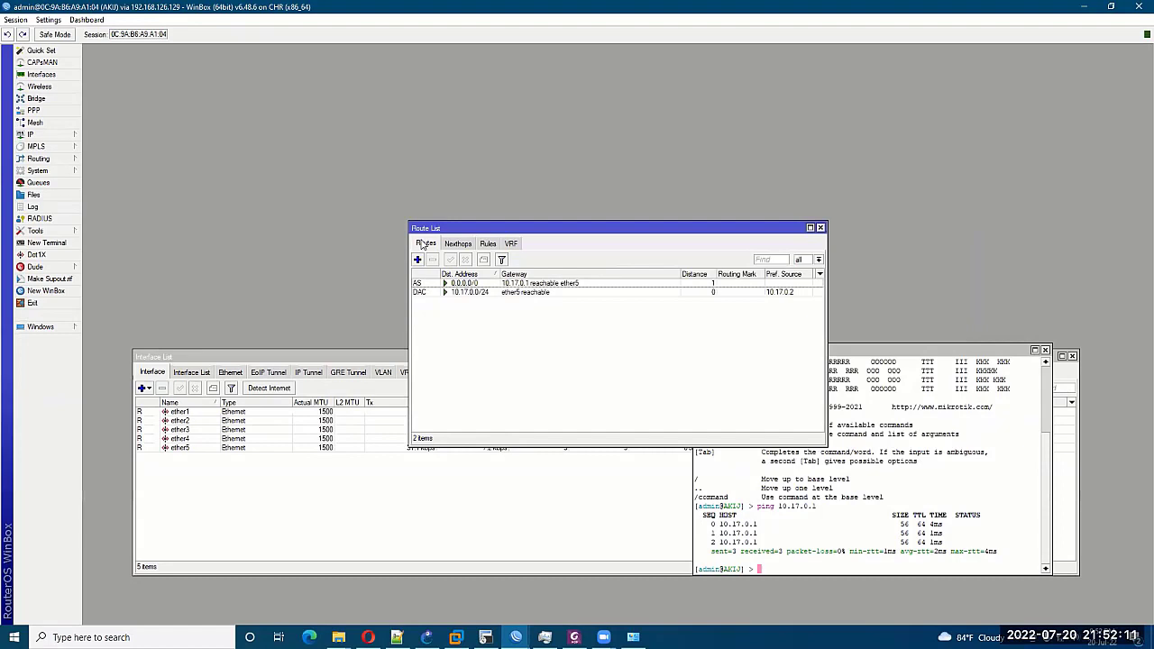
Add a srcnat NAT rule on the AKIJ router with out interface ether5 and action masquerade.
{"action": "left_click", "coordinate": [67, 137]}
{"action": "left_click", "coordinate": [122, 232]}
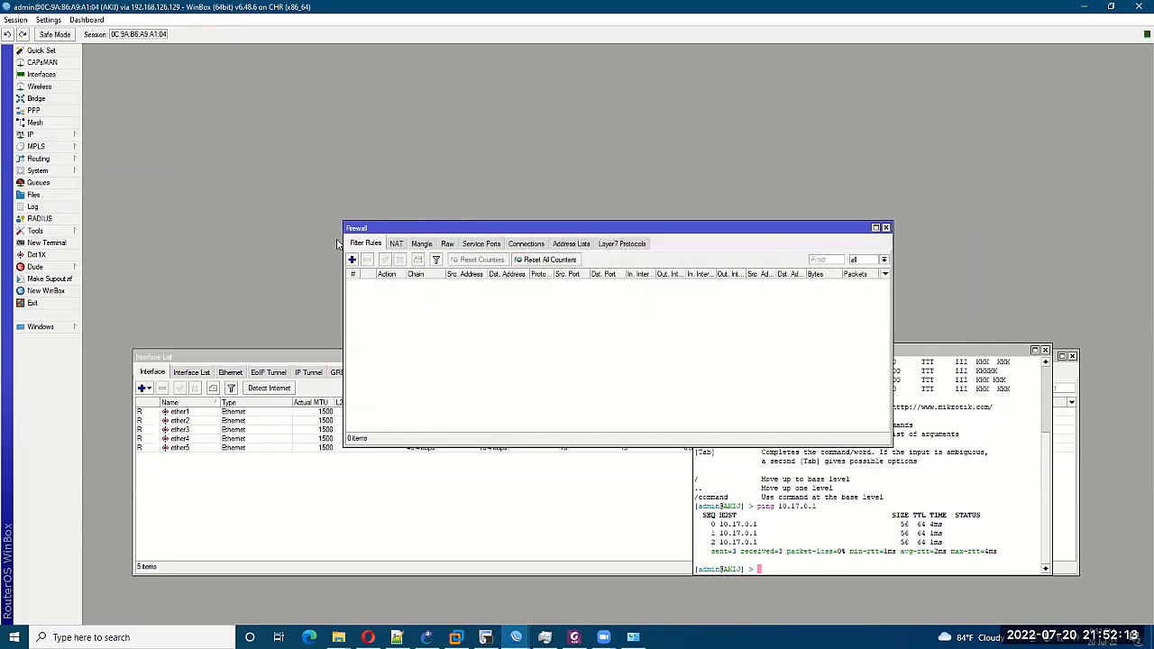
{"action": "left_click", "coordinate": [397, 243]}
{"action": "left_click", "coordinate": [352, 260]}
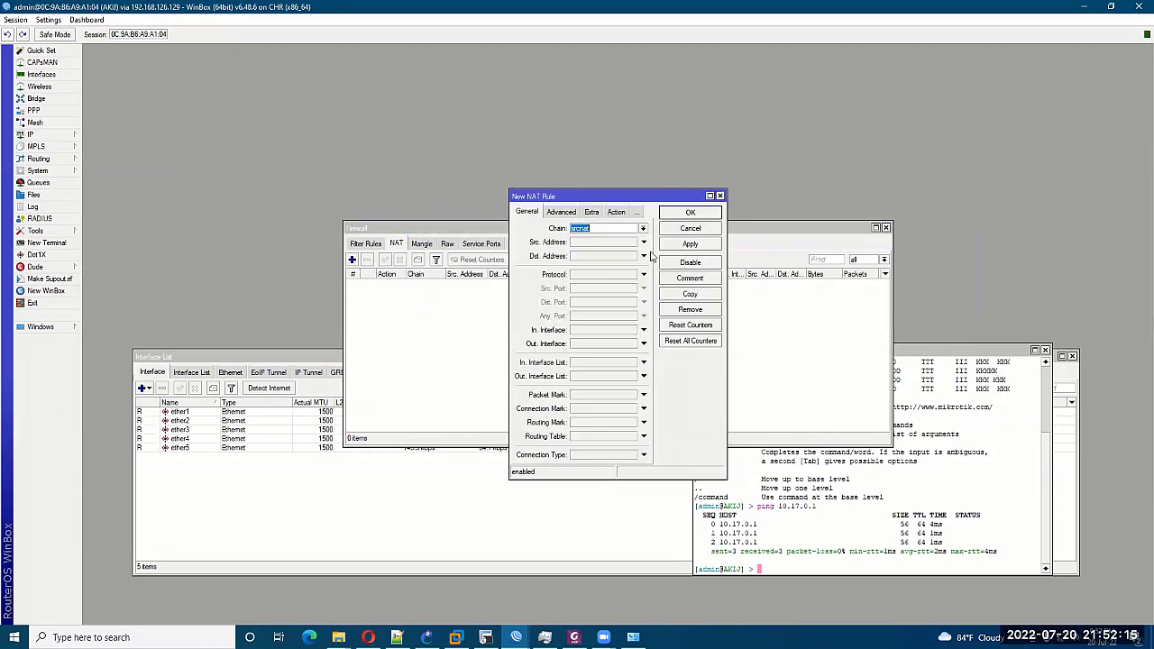
{"action": "left_click", "coordinate": [644, 344]}
{"action": "left_click", "coordinate": [637, 343]}
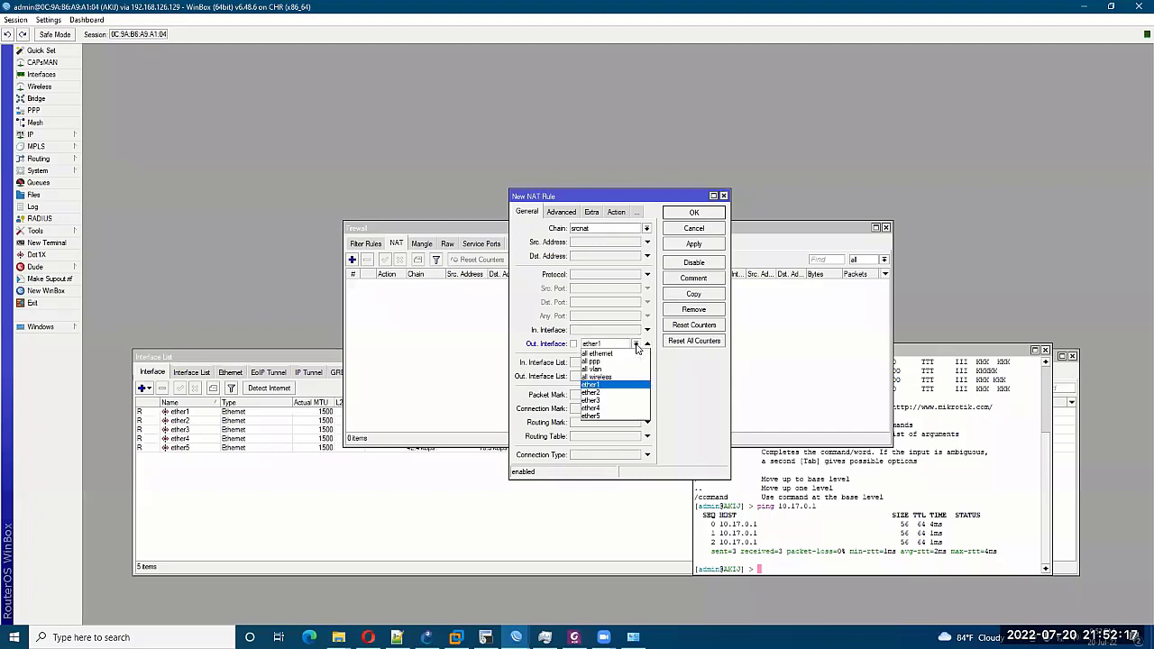
{"action": "left_click", "coordinate": [606, 420]}
{"action": "left_click", "coordinate": [613, 212]}
{"action": "left_click", "coordinate": [606, 229]}
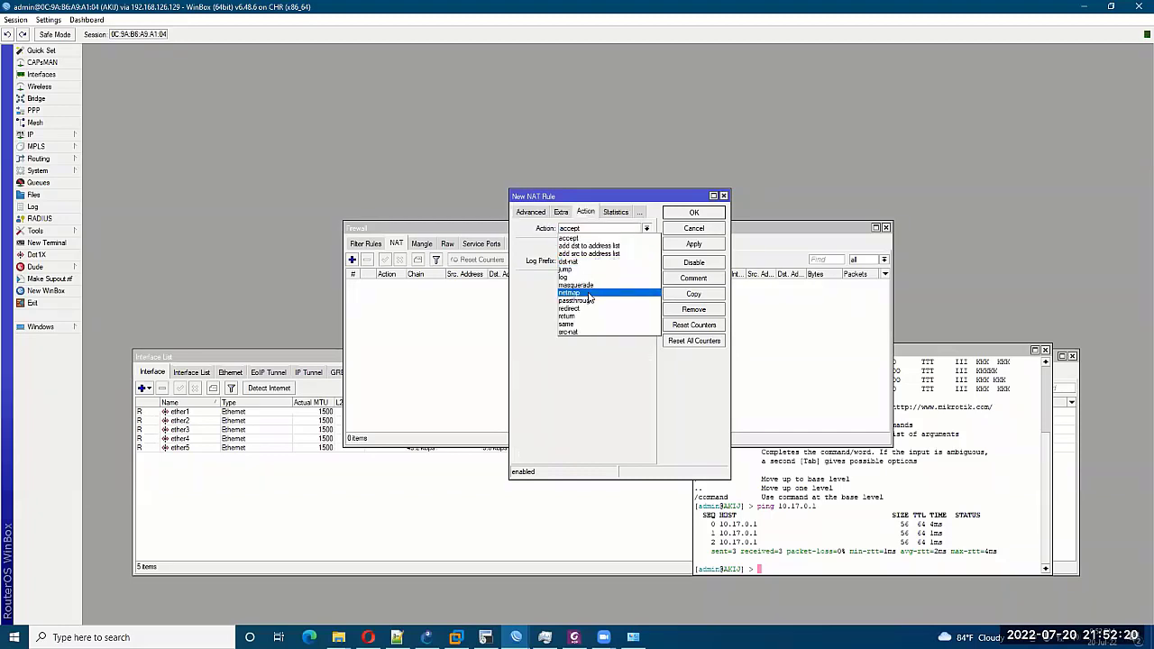
{"action": "left_click", "coordinate": [575, 285]}
{"action": "left_click", "coordinate": [690, 217]}
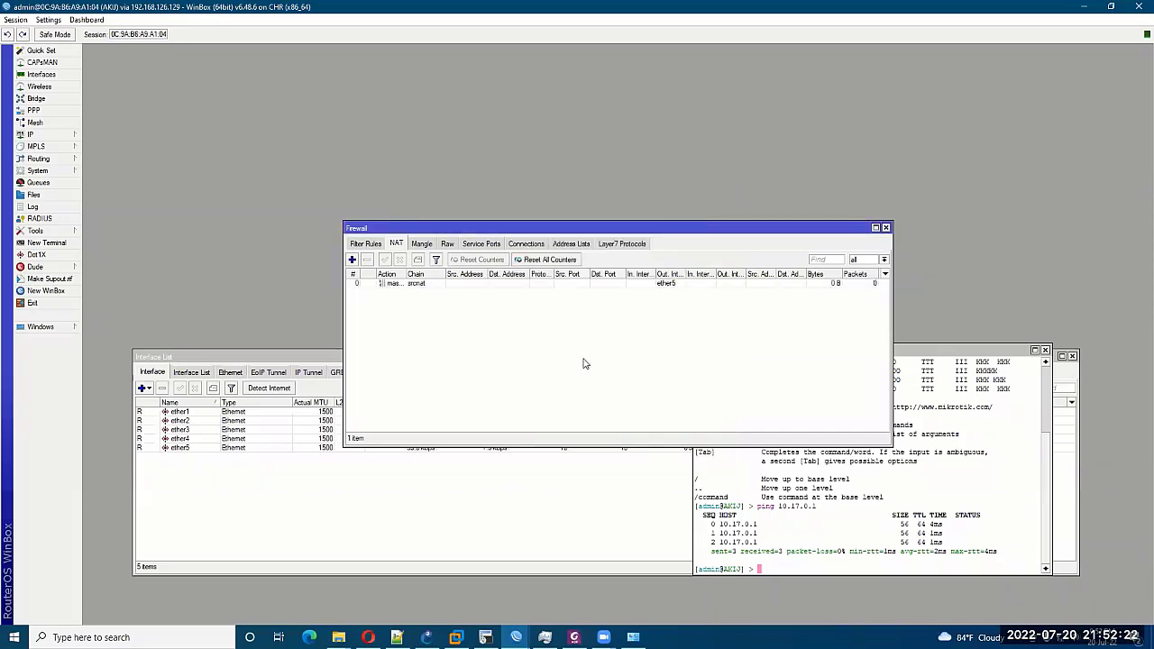
Ping 8.8.8.8 from the AKIJ router's terminal, stop the ping and shift the firewall window aside.
{"action": "left_click", "coordinate": [816, 528]}
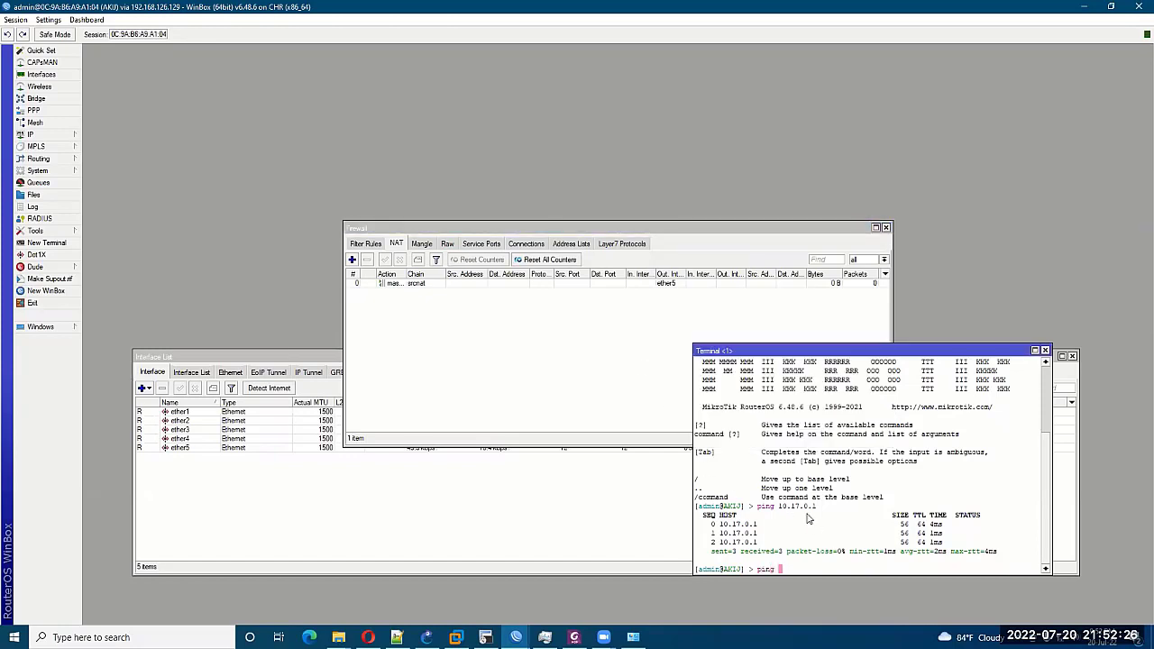
{"action": "type", "text": ".8.8."}
{"action": "type", "text": "8"}
{"action": "key", "text": "Return"}
{"action": "key", "text": "ctrl+c"}
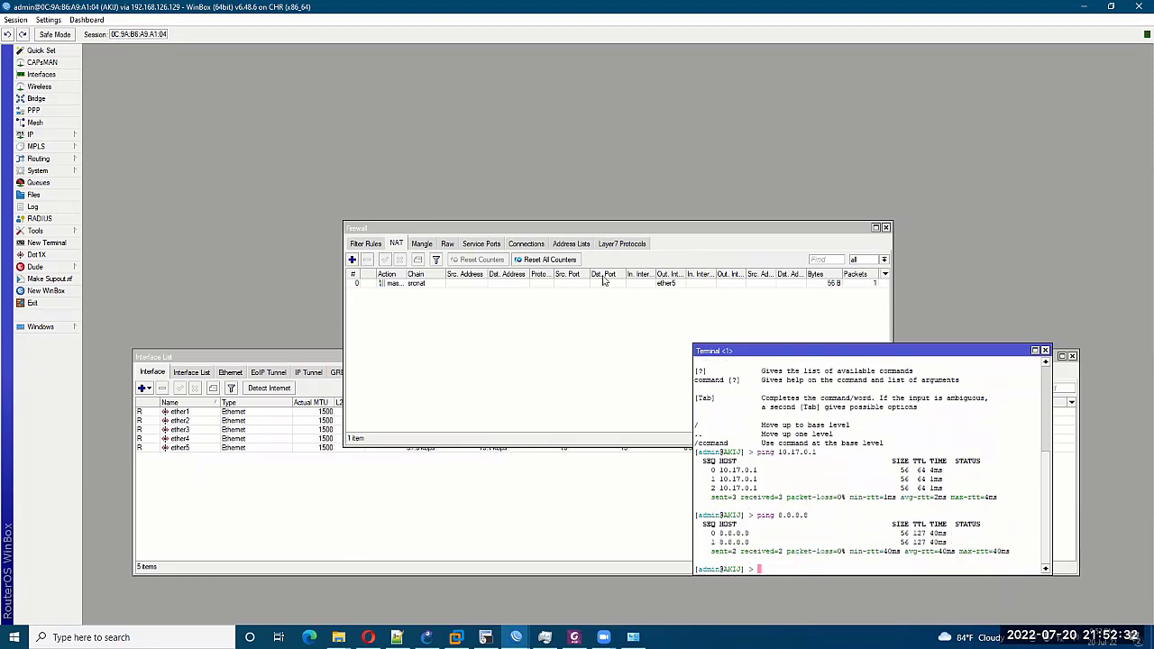
{"action": "left_click_drag", "start_coordinate": [611, 229], "coordinate": [531, 304]}
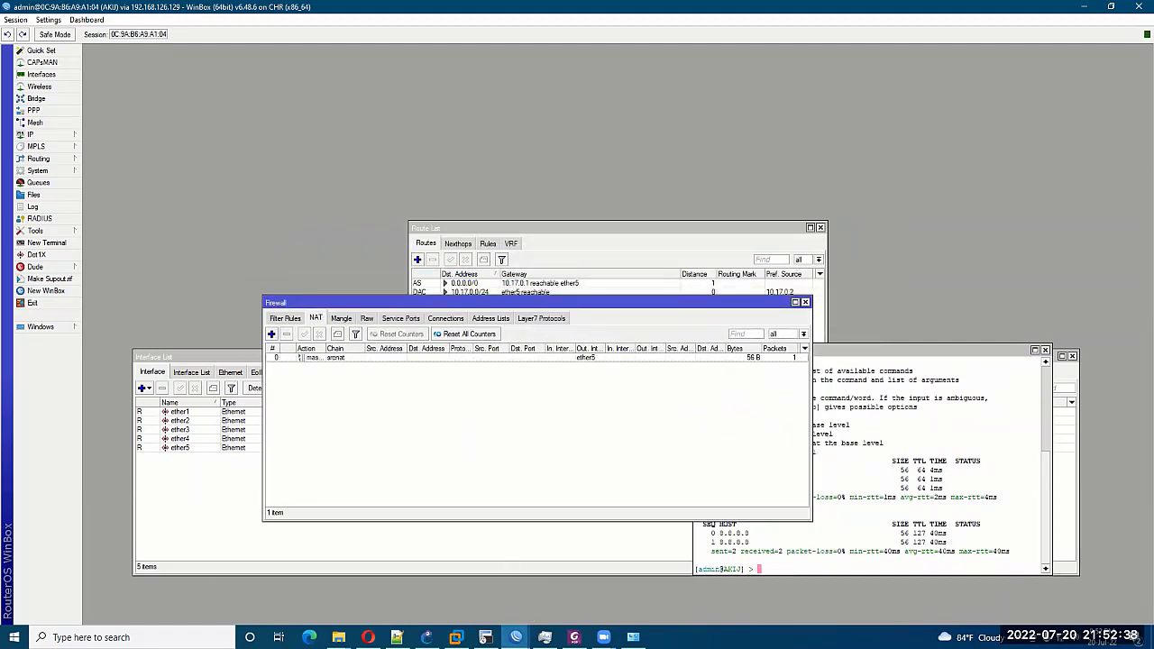
Switch to the ISP router and set the ARP mode of interface ether5-AKIJ to reply-only.
{"action": "mouse_move", "coordinate": [516, 636]}
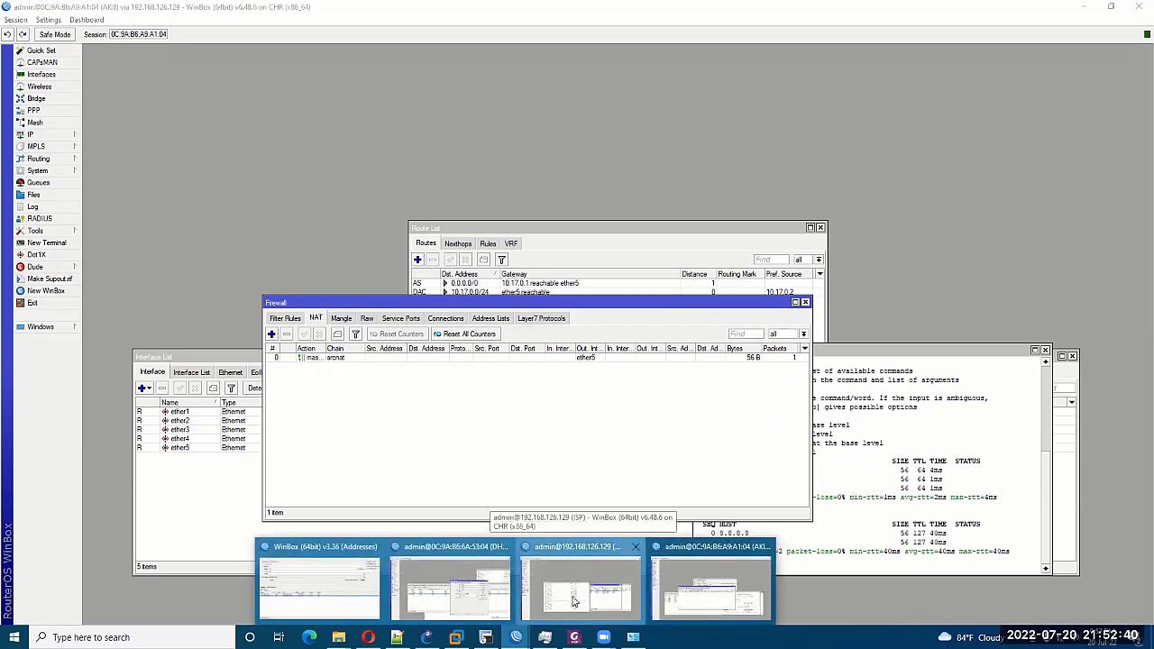
{"action": "left_click", "coordinate": [575, 601]}
{"action": "left_click", "coordinate": [47, 83]}
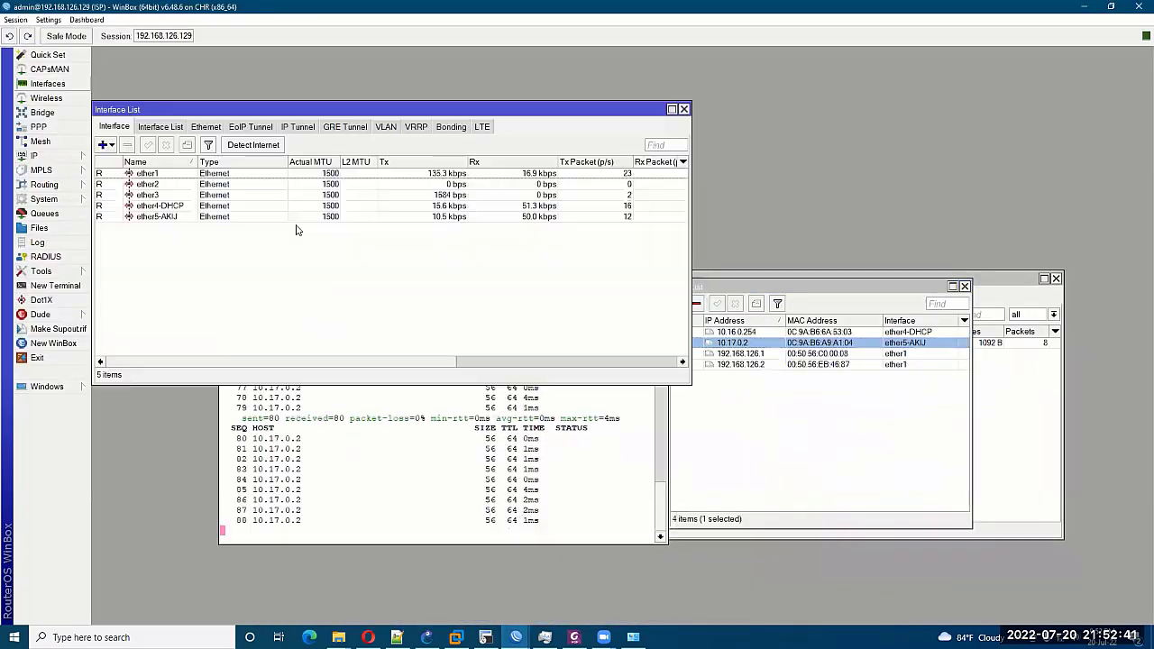
{"action": "double_click", "coordinate": [219, 217]}
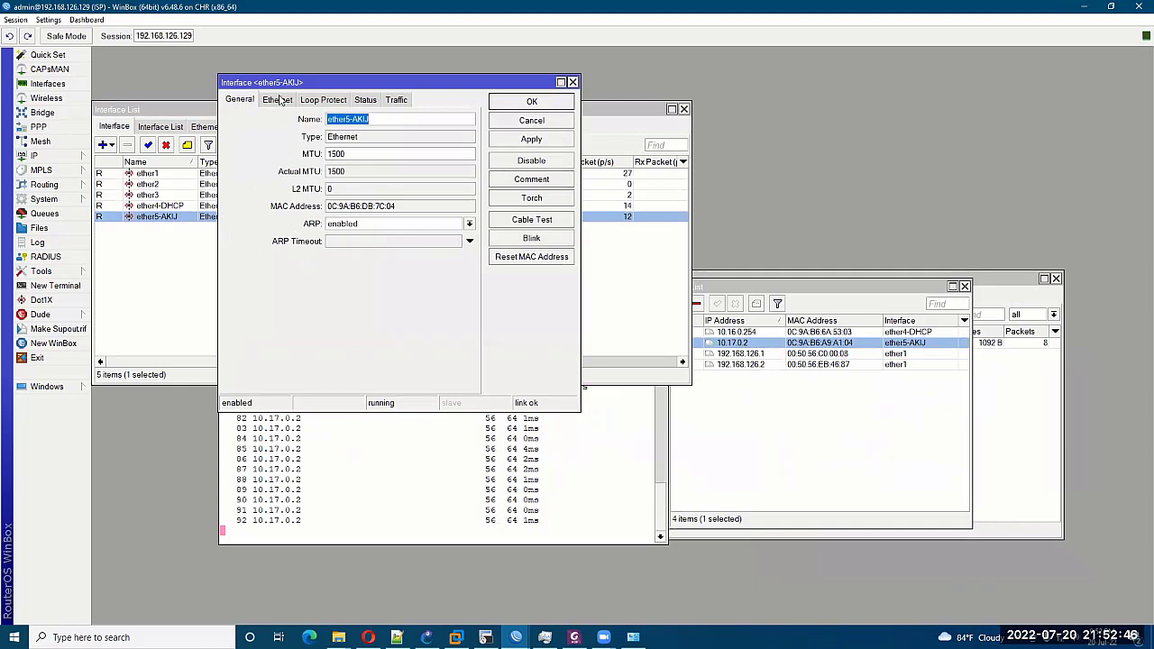
{"action": "left_click", "coordinate": [434, 227]}
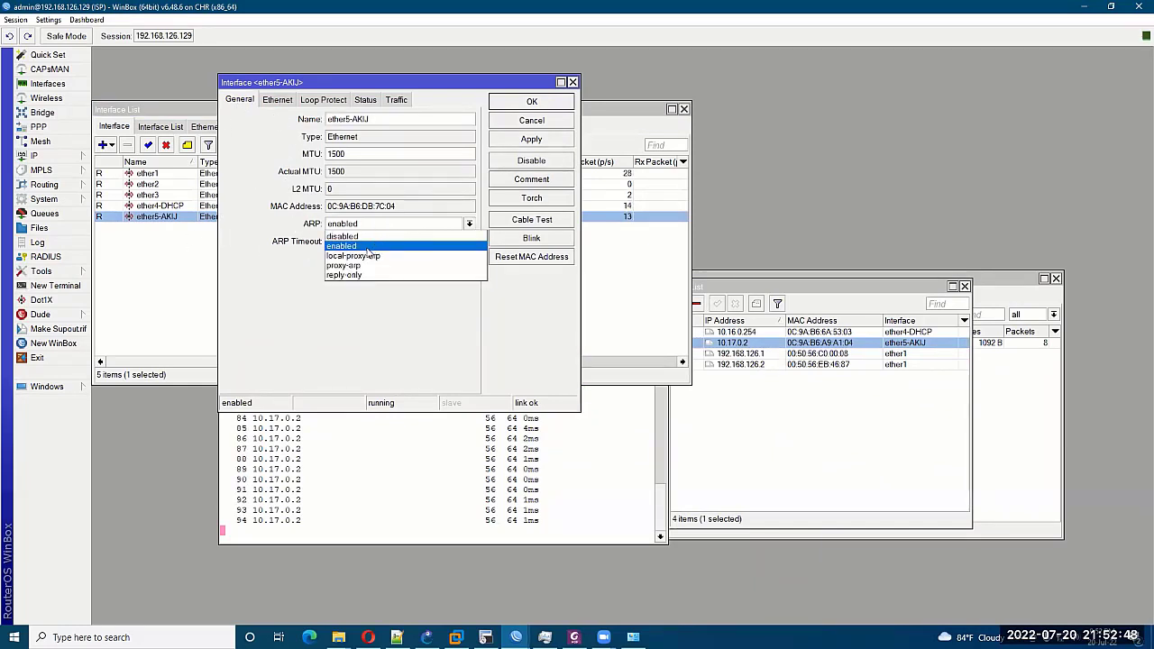
{"action": "left_click", "coordinate": [356, 275]}
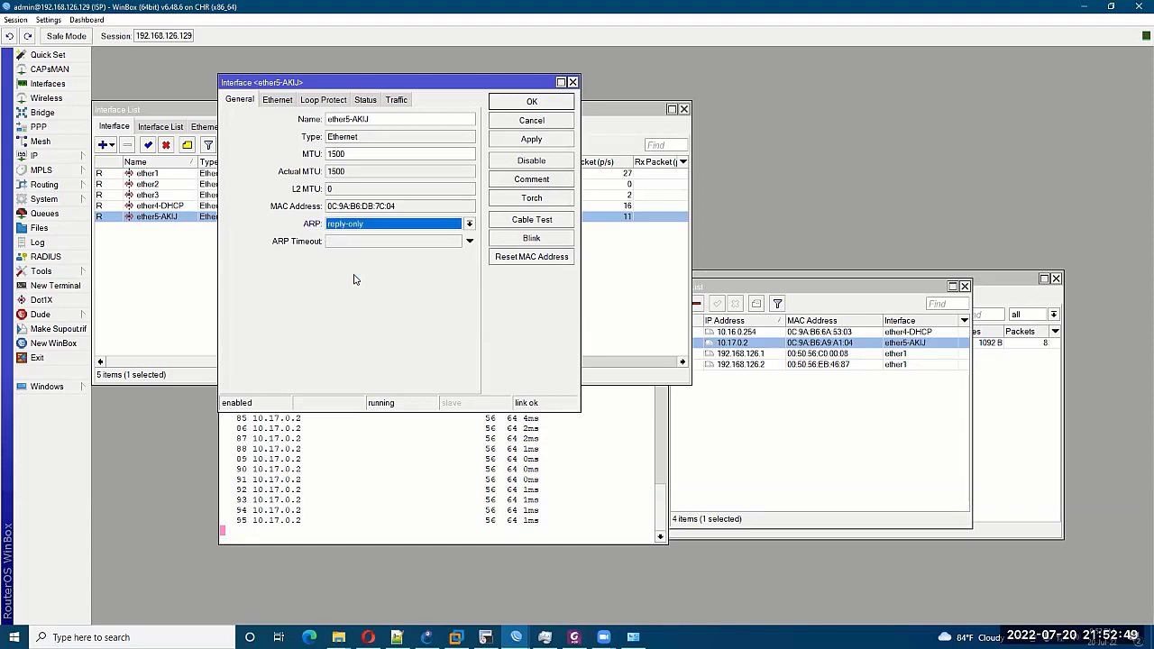
{"action": "left_click", "coordinate": [515, 105]}
Bring up the ISP router's ARP list, move it closer to the interface list and select the 192.168.126.1 entry.
{"action": "left_click", "coordinate": [83, 156]}
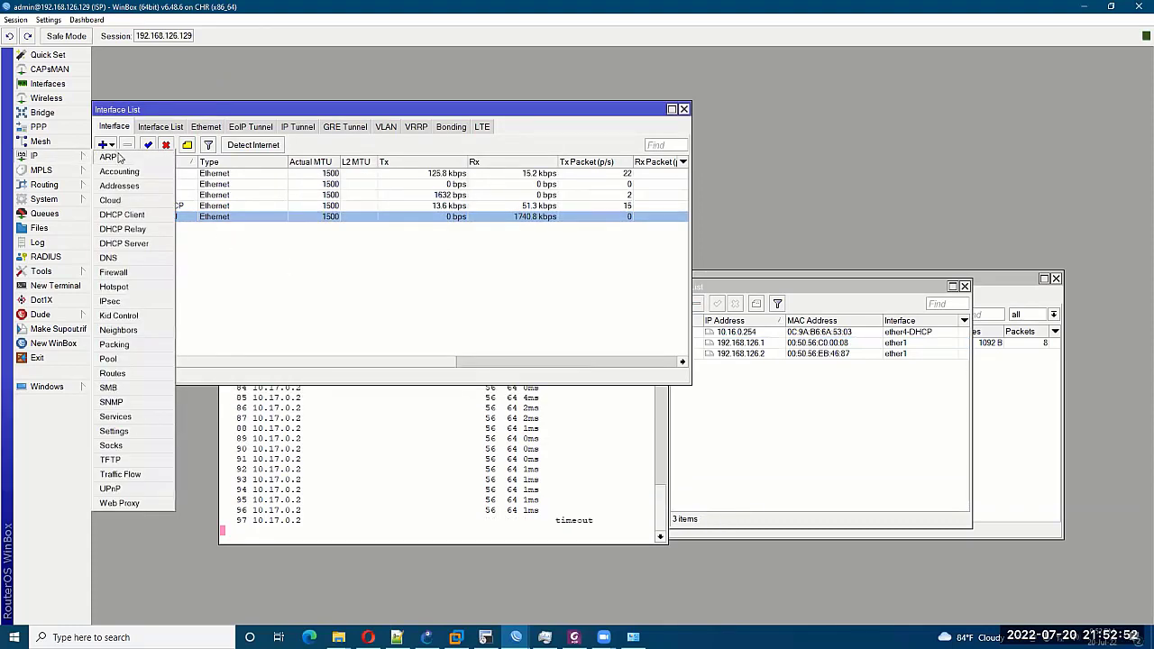
{"action": "left_click", "coordinate": [110, 157]}
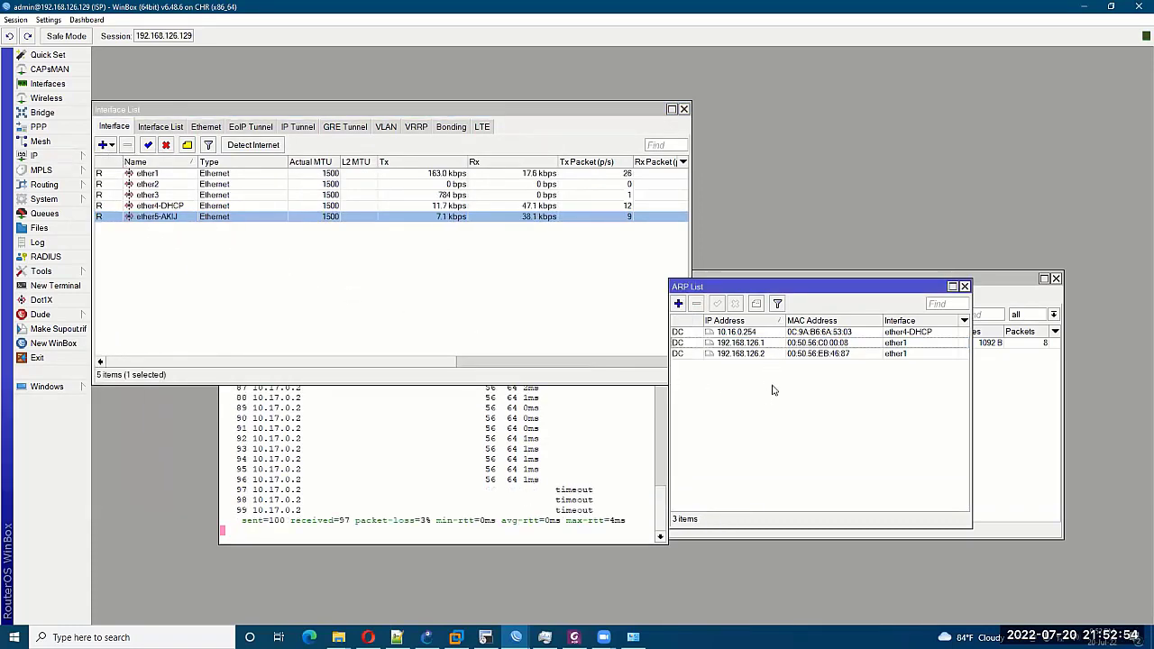
{"action": "left_click_drag", "start_coordinate": [835, 287], "coordinate": [747, 302]}
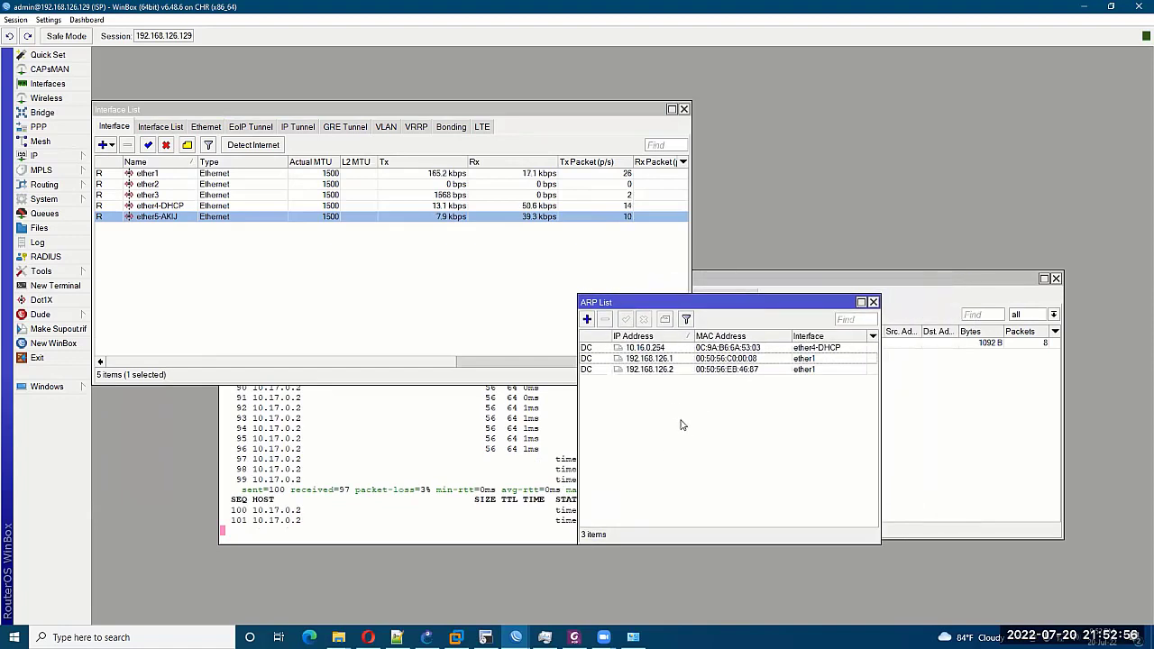
{"action": "left_click", "coordinate": [824, 362]}
{"action": "left_click", "coordinate": [827, 358]}
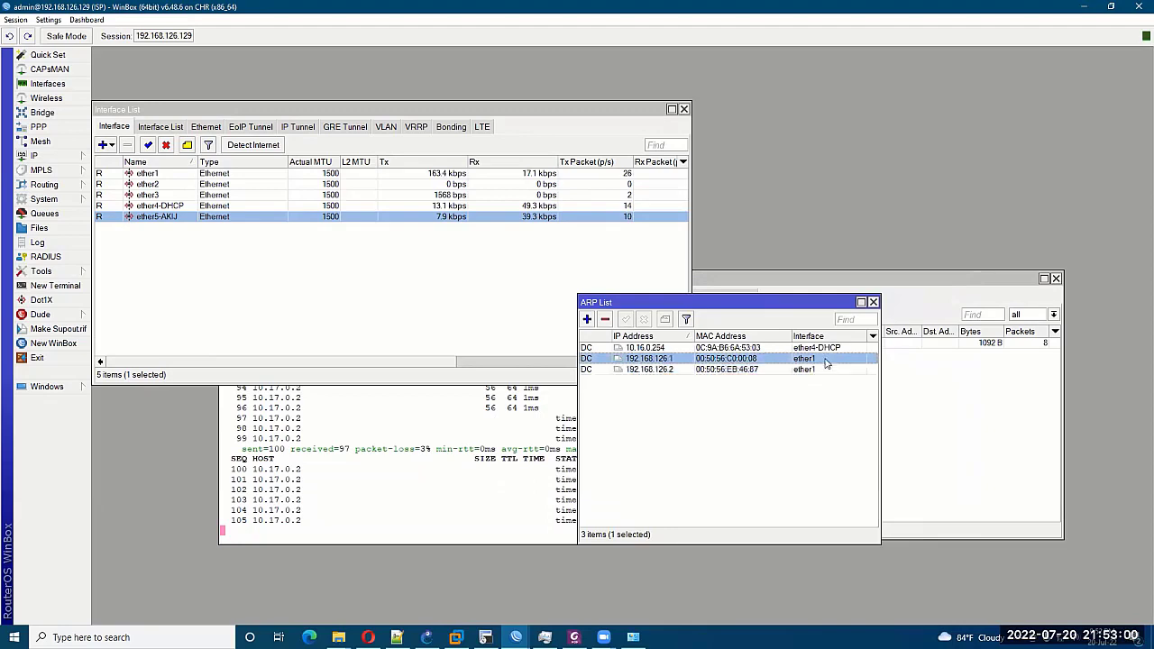
Switch to the AKIJ router, move the firewall window off the terminal and ping 10.17.0.1 again.
{"action": "left_click", "coordinate": [516, 638]}
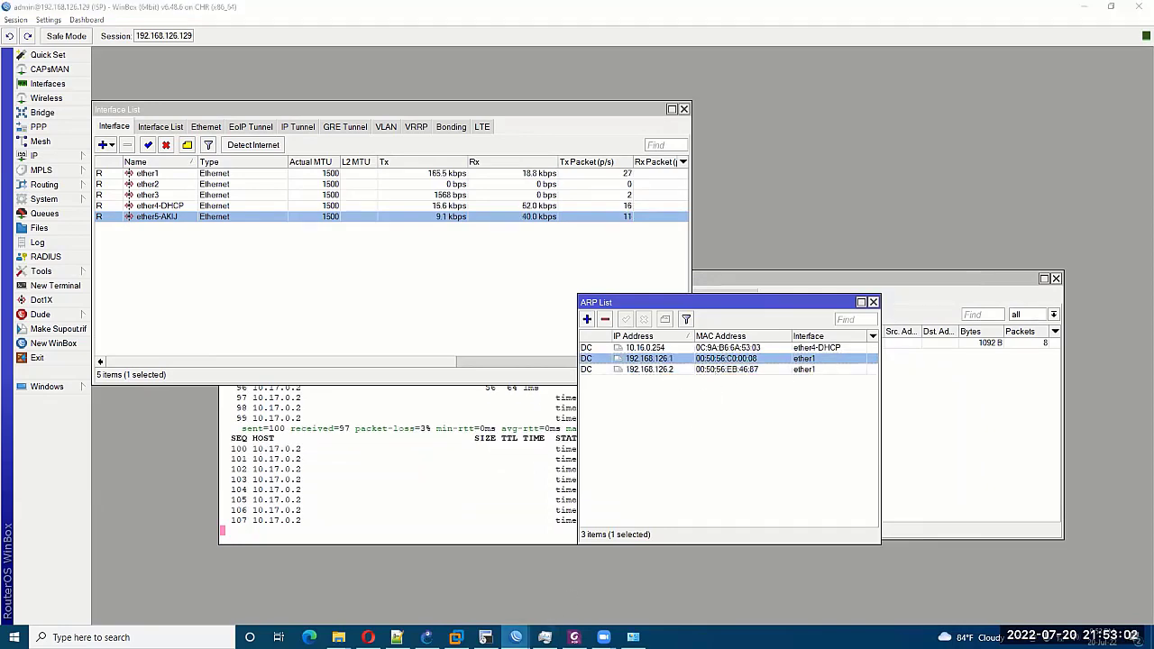
{"action": "left_click", "coordinate": [706, 591]}
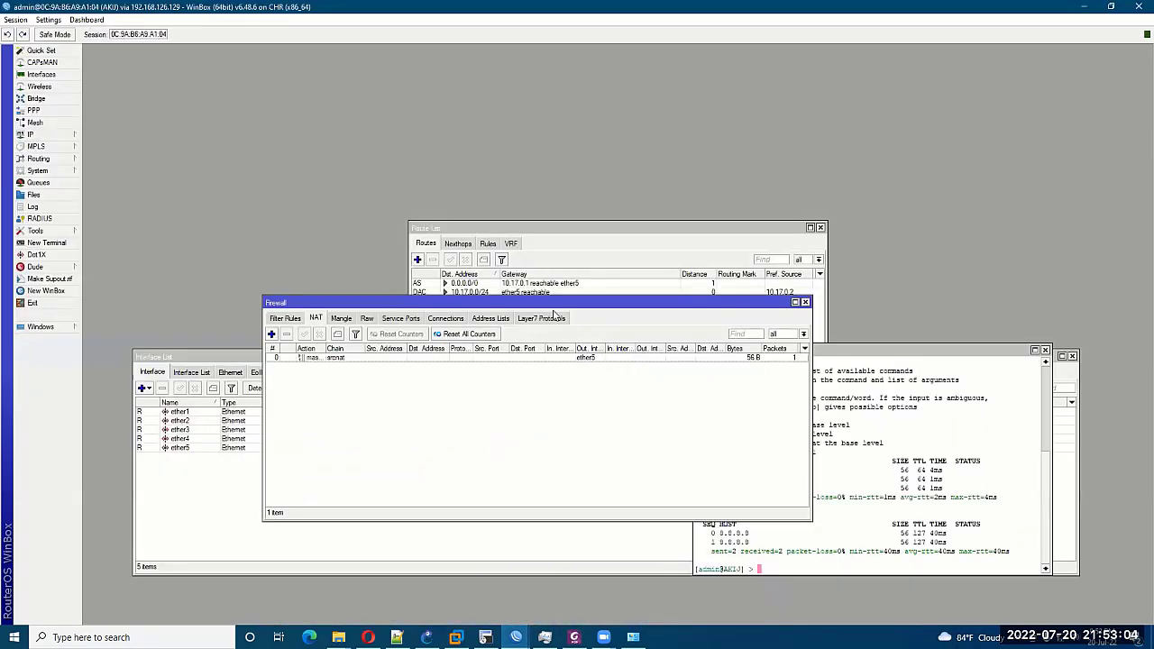
{"action": "left_click_drag", "start_coordinate": [549, 307], "coordinate": [467, 347]}
{"action": "left_click", "coordinate": [839, 480]}
{"action": "key", "text": "Up"}
{"action": "key", "text": "Up"}
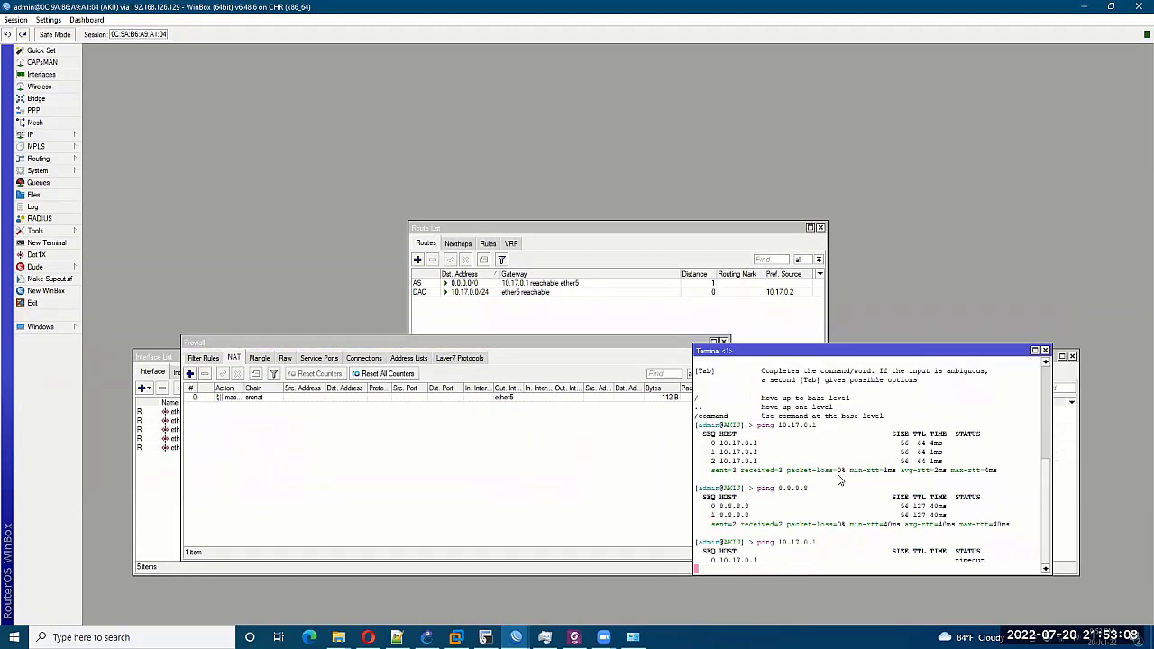
Check the AKIJ router's ARP list, then return to the ISP router and move its ARP list clear of the ping terminal.
{"action": "left_click", "coordinate": [65, 134]}
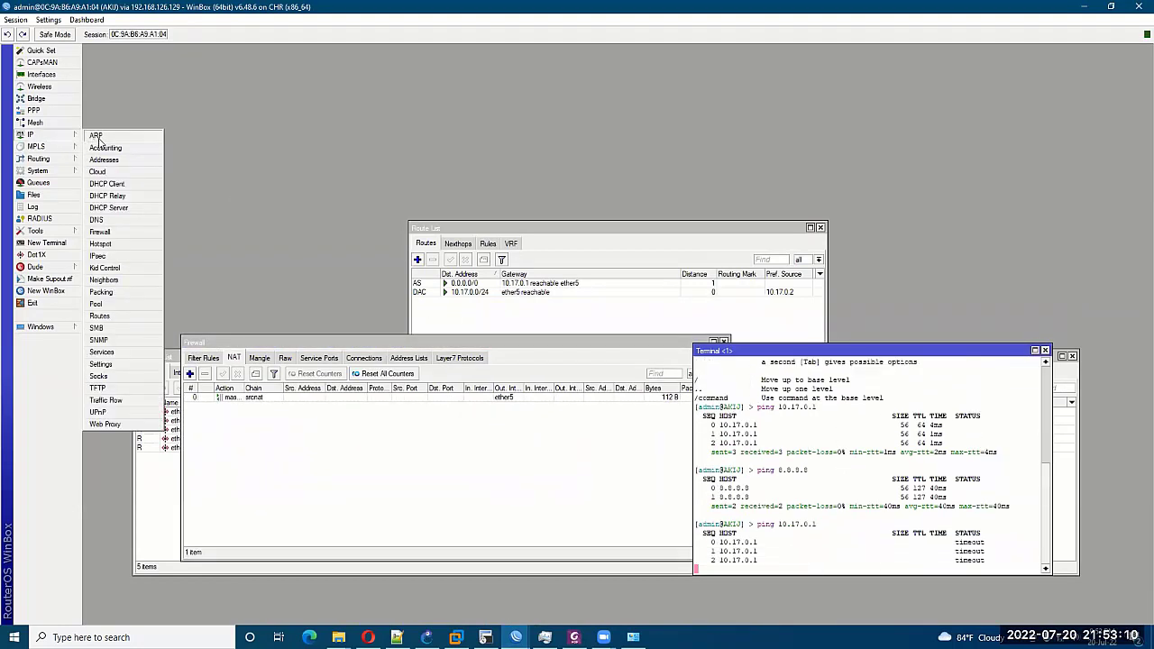
{"action": "left_click", "coordinate": [96, 137]}
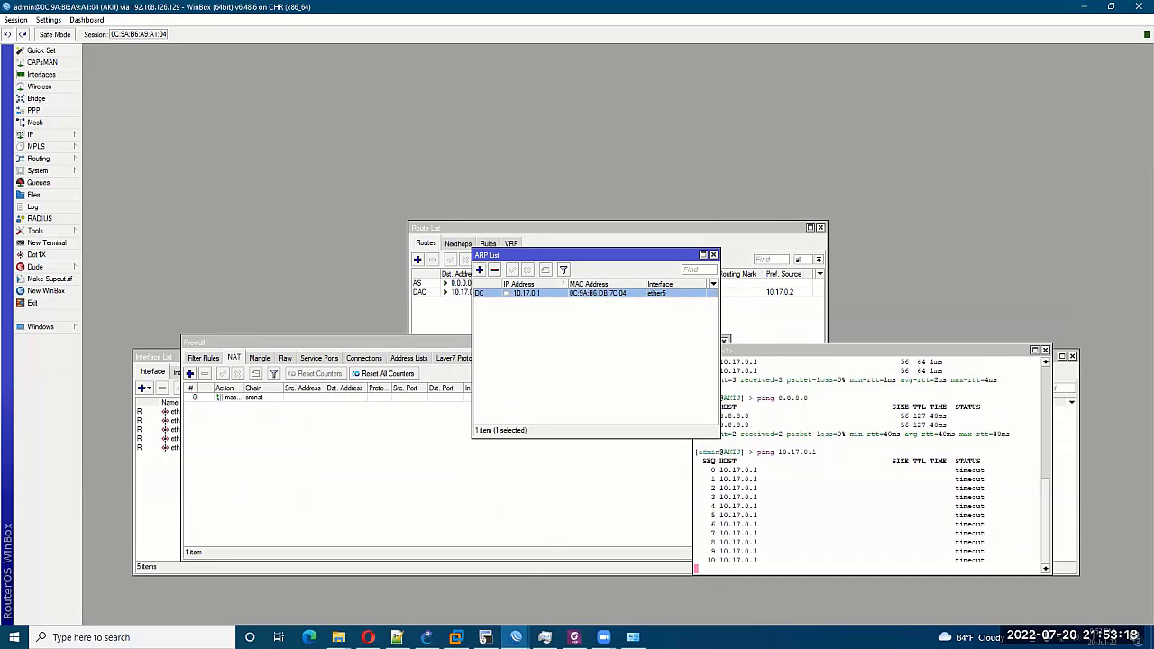
{"action": "mouse_move", "coordinate": [516, 638]}
{"action": "left_click", "coordinate": [587, 577]}
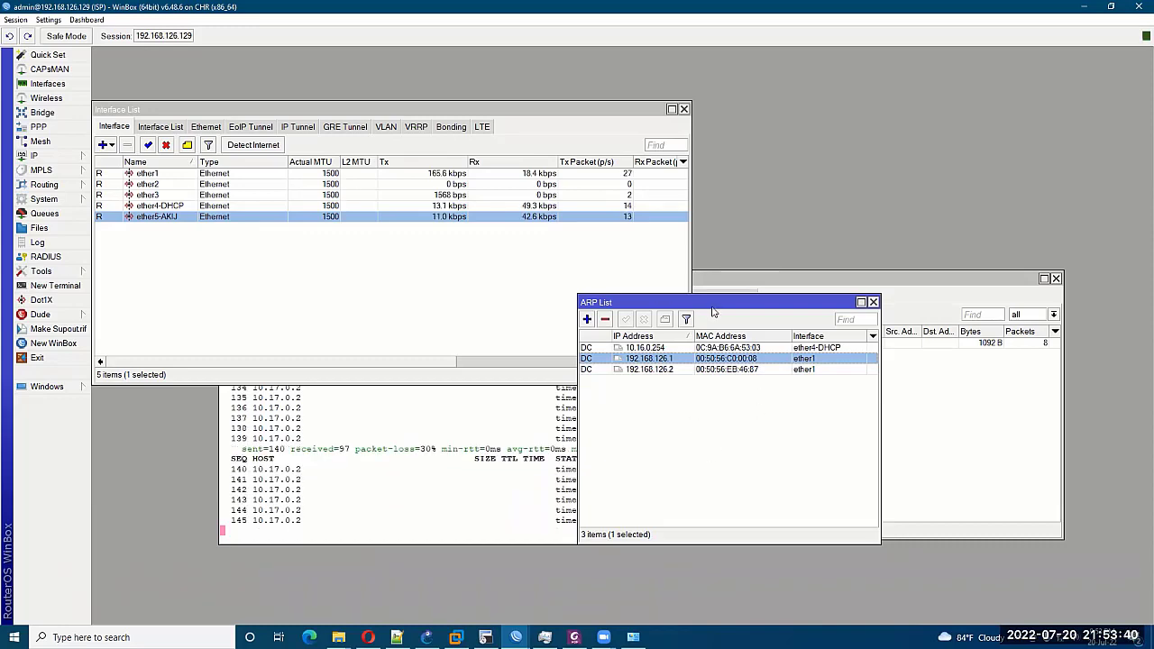
{"action": "left_click_drag", "start_coordinate": [710, 305], "coordinate": [863, 175]}
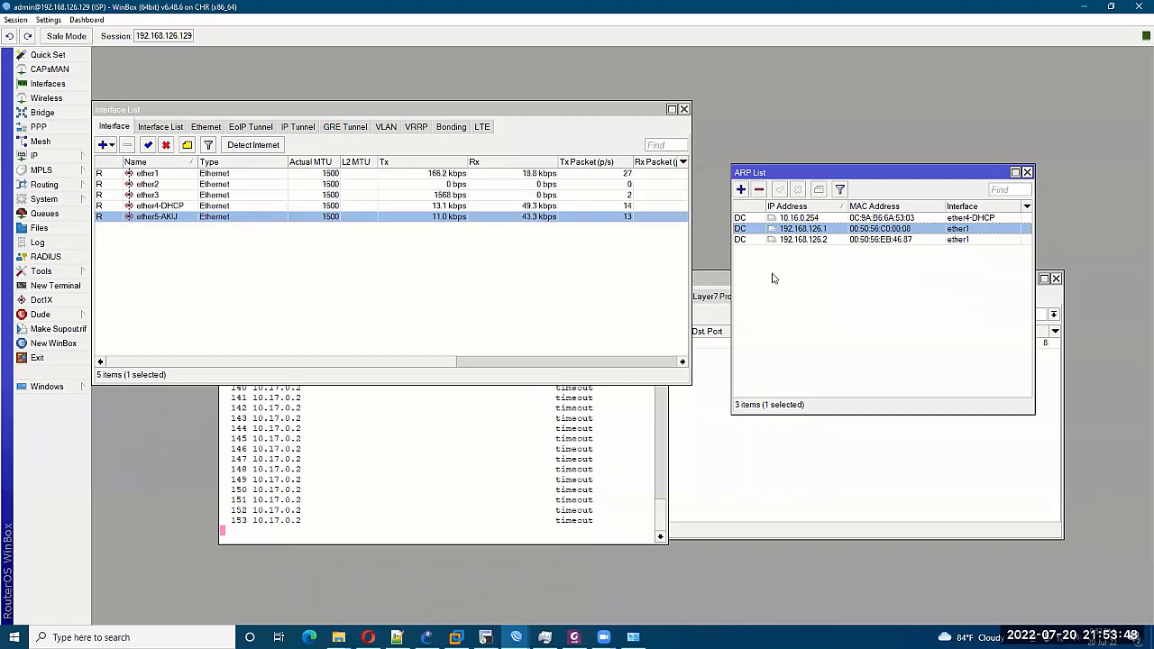
Inspect the 10.17.0.1 ARP entry on the AKIJ router, close the ARP list and reposition the firewall window.
{"action": "mouse_move", "coordinate": [516, 637]}
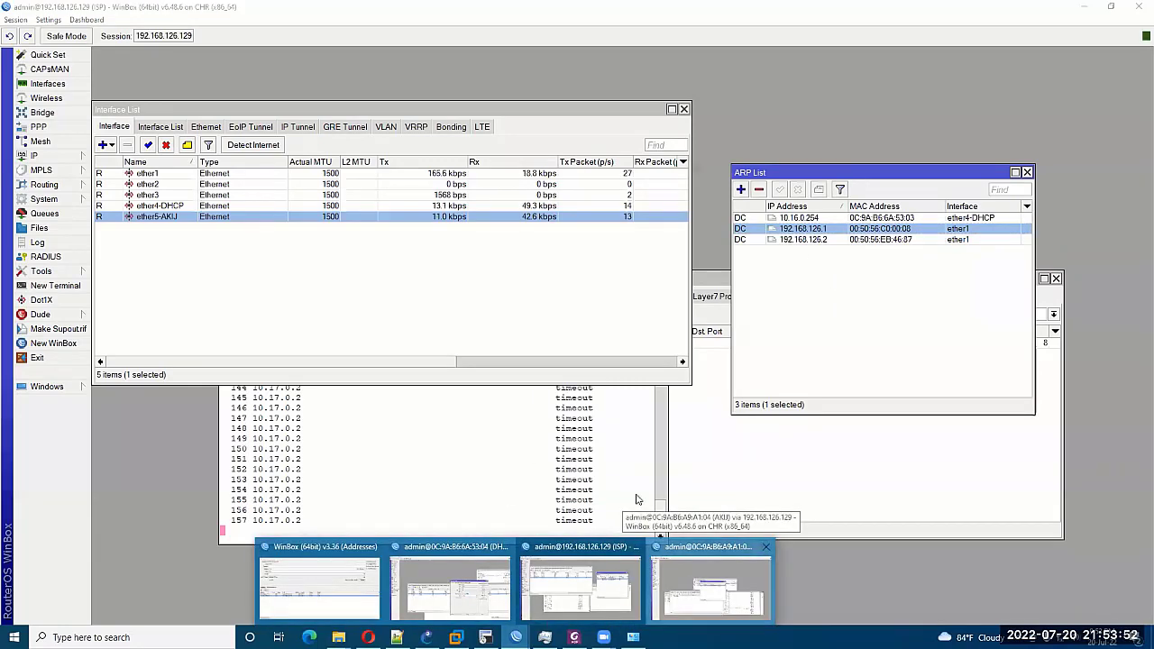
{"action": "left_click", "coordinate": [692, 591]}
{"action": "double_click", "coordinate": [559, 294]}
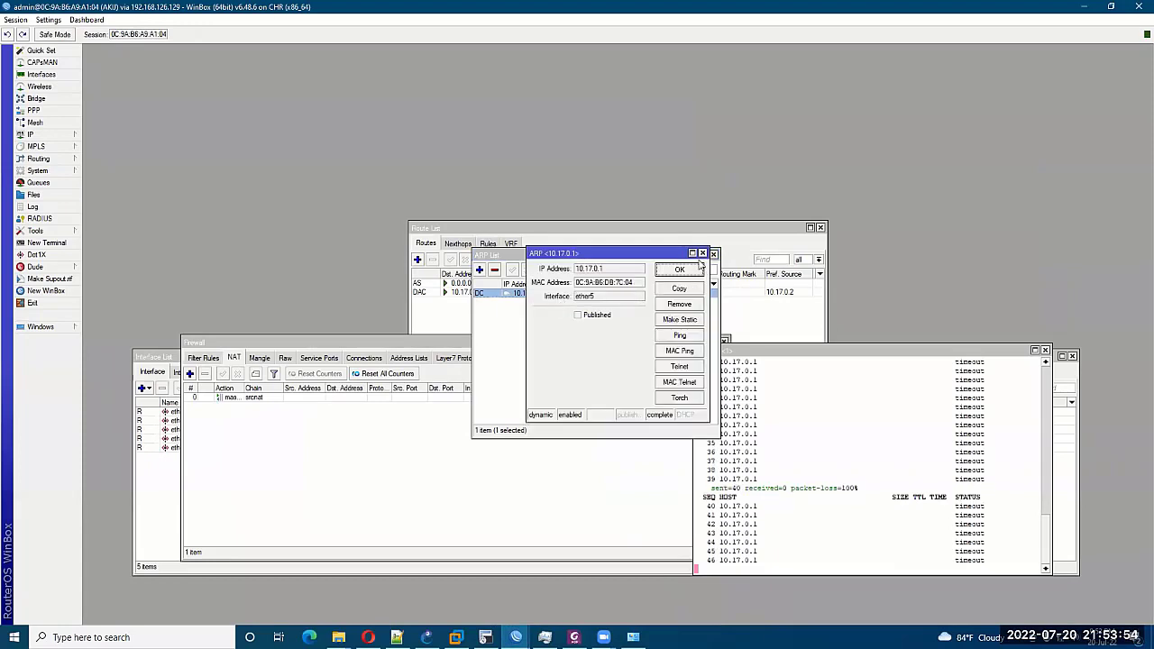
{"action": "left_click", "coordinate": [701, 252]}
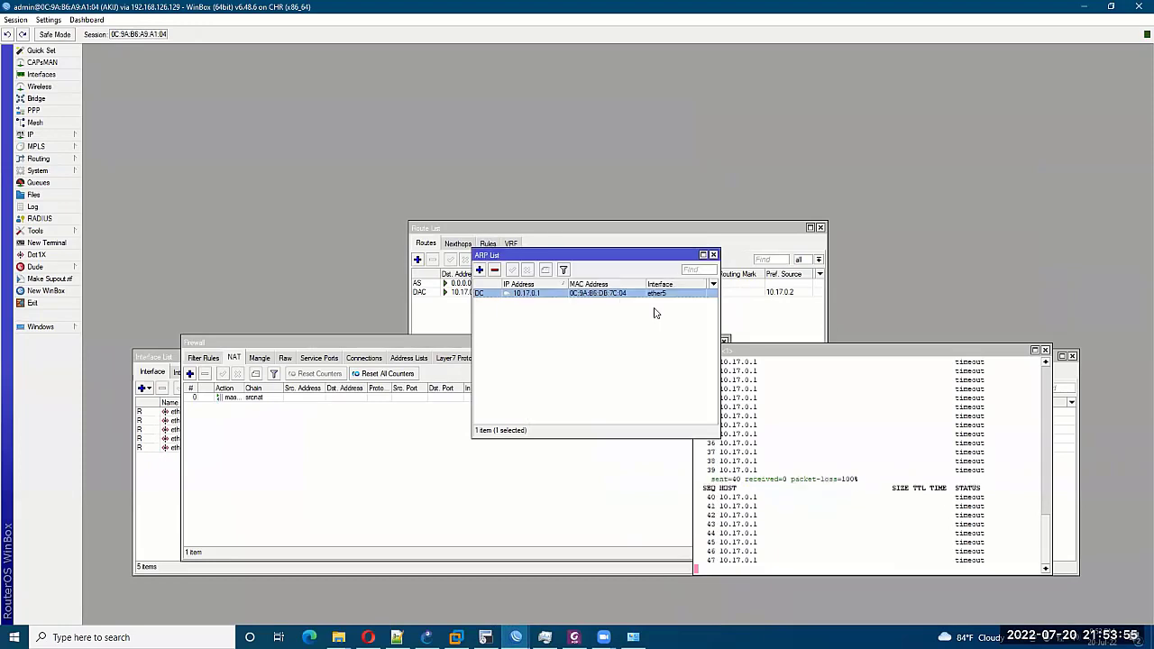
{"action": "left_click", "coordinate": [713, 255]}
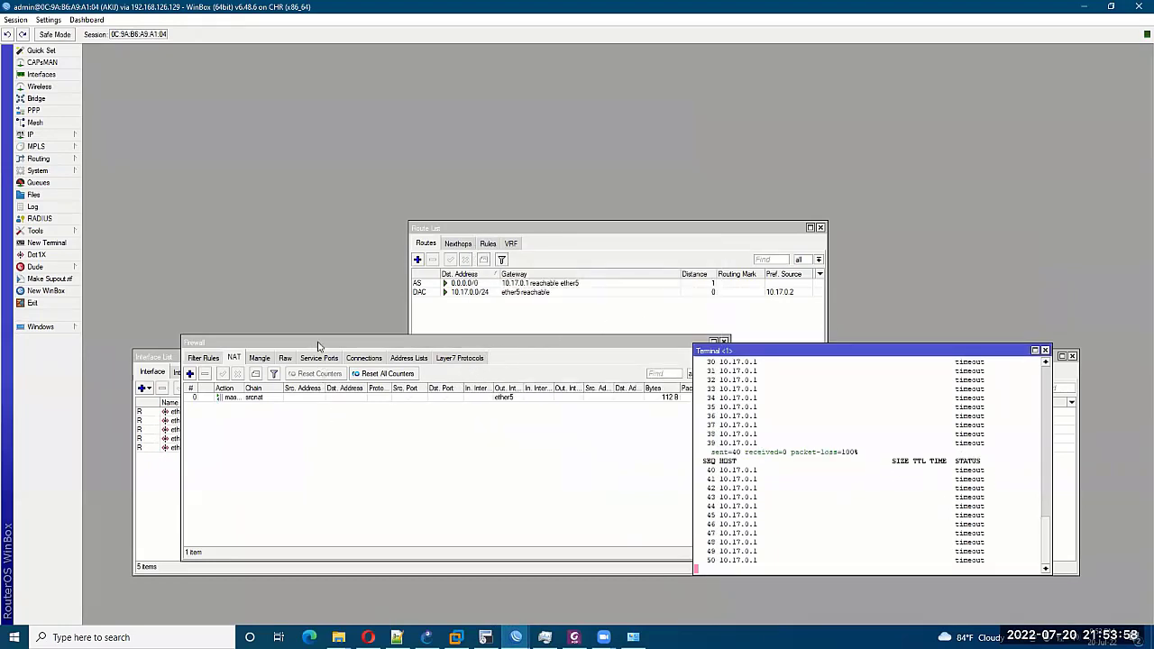
{"action": "left_click_drag", "start_coordinate": [315, 342], "coordinate": [303, 350]}
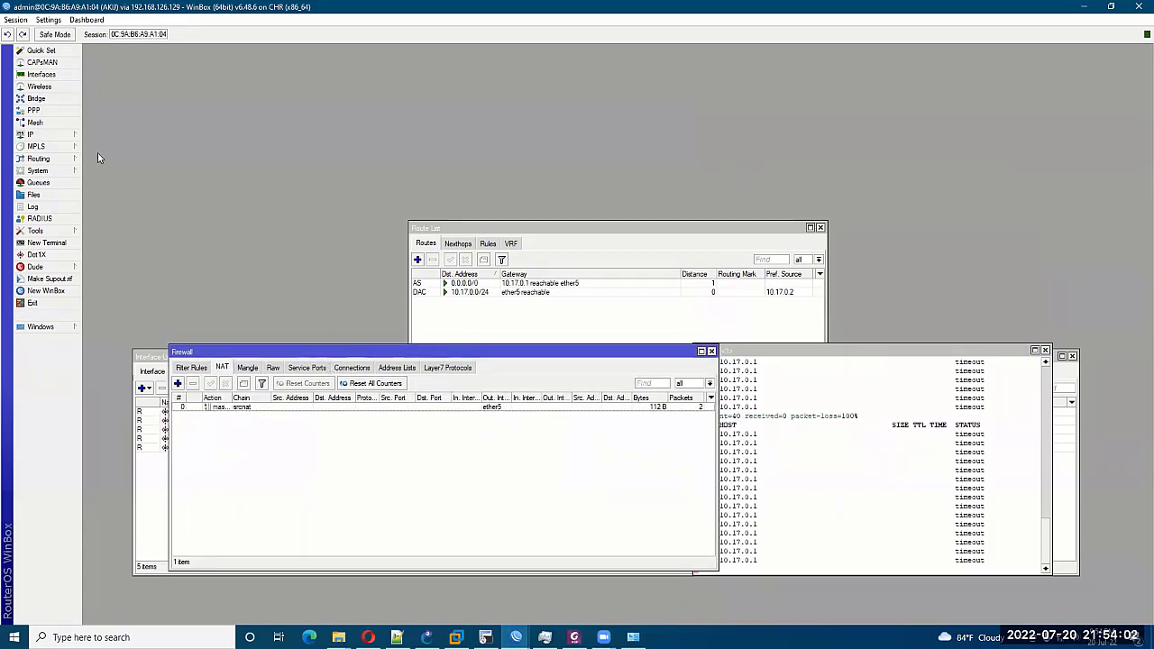
Copy the IP address 10.17.0.2, without its prefix length, from the AKIJ router's ether5 address entry and cancel the entry.
{"action": "left_click", "coordinate": [36, 134]}
{"action": "left_click", "coordinate": [105, 159]}
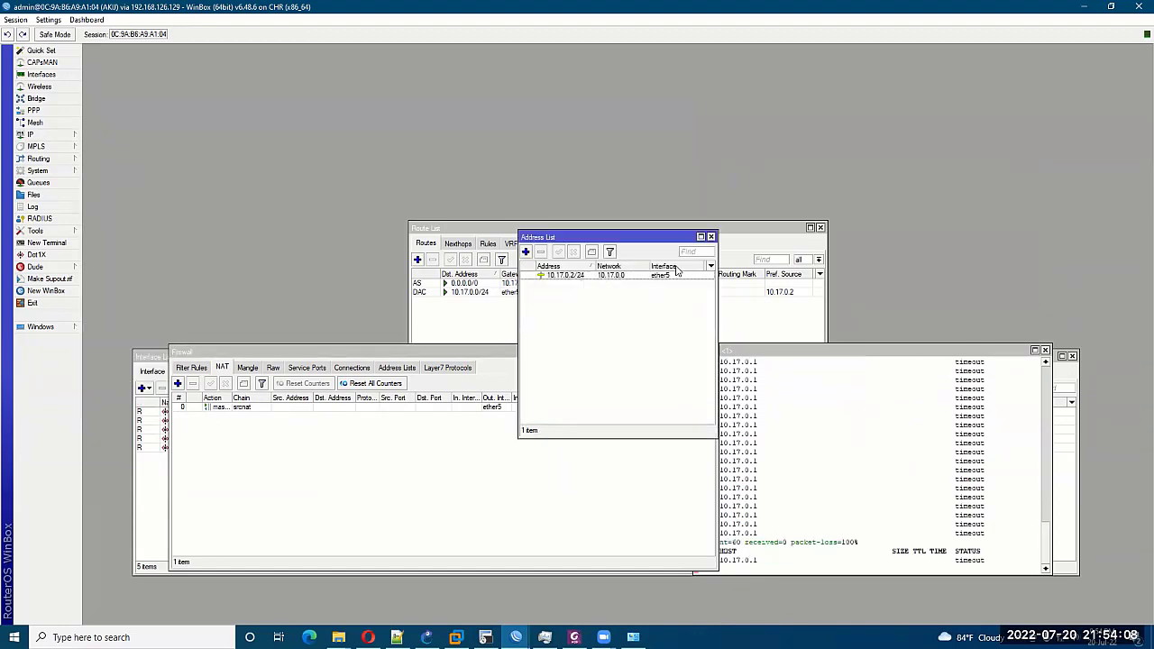
{"action": "double_click", "coordinate": [588, 275]}
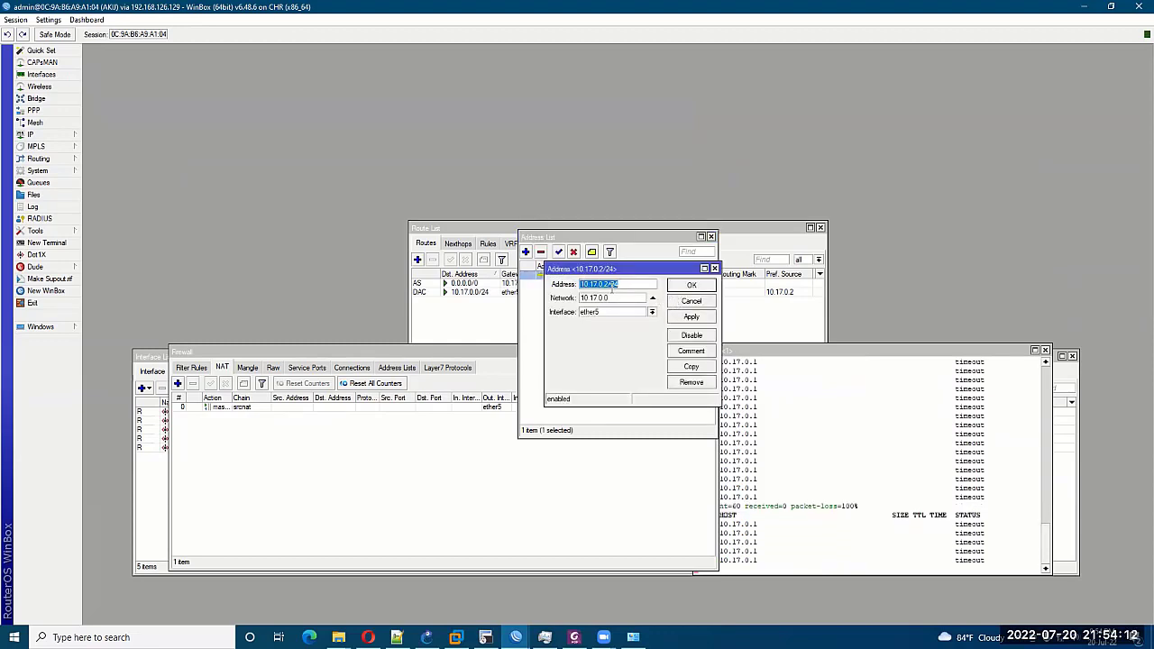
{"action": "left_click_drag", "start_coordinate": [580, 284], "coordinate": [603, 285]}
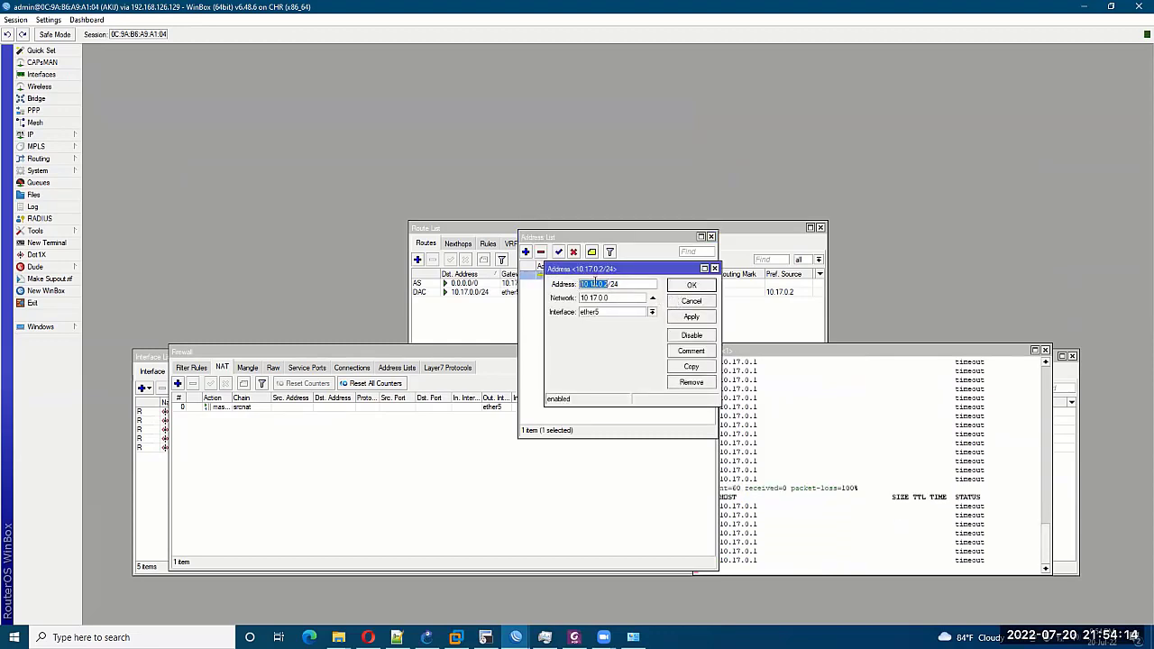
{"action": "right_click", "coordinate": [605, 291]}
{"action": "left_click", "coordinate": [624, 305]}
{"action": "left_click", "coordinate": [691, 300]}
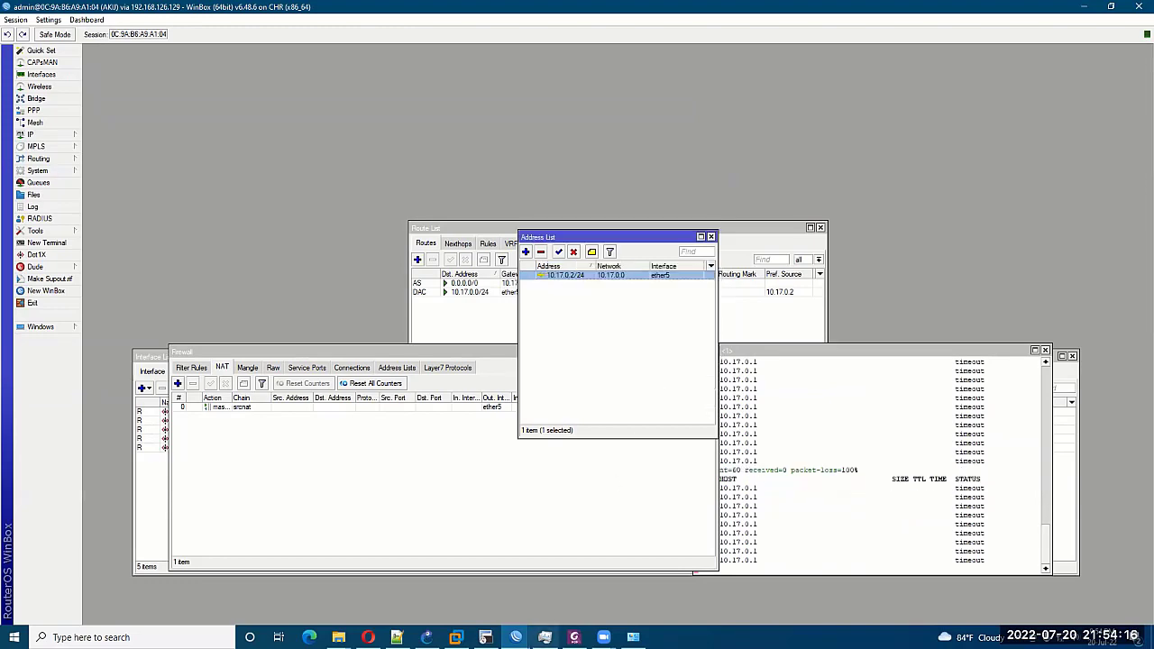
Switch to the ISP router and start a new ARP entry with the copied IP address 10.17.0.2.
{"action": "left_click", "coordinate": [545, 638]}
{"action": "left_click", "coordinate": [583, 586]}
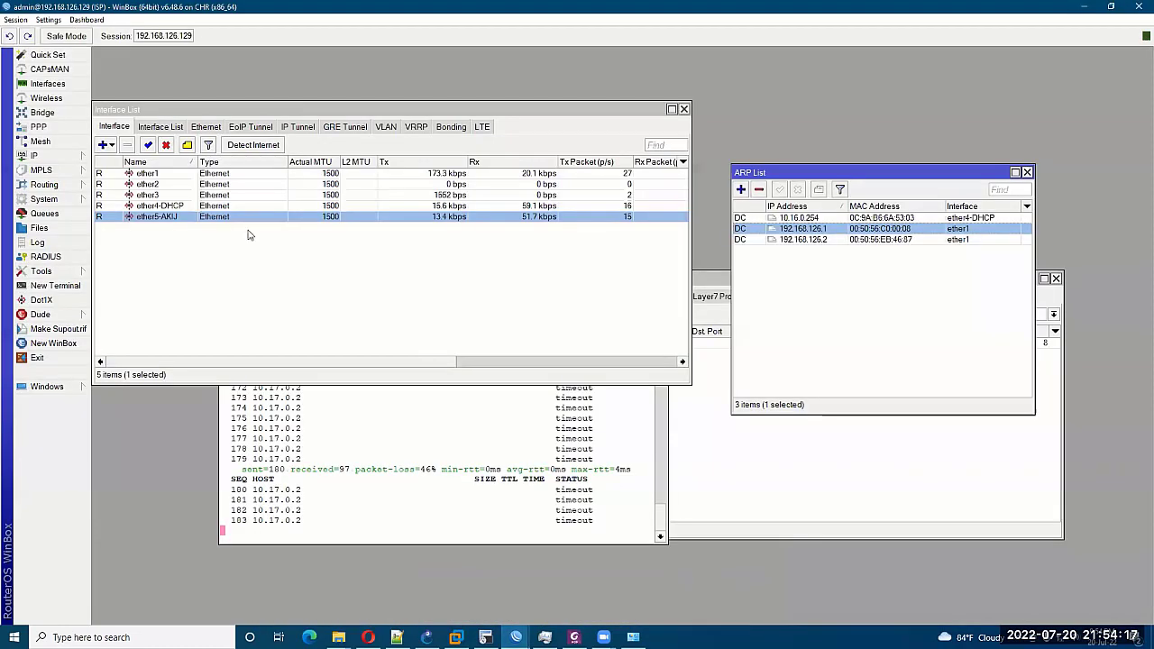
{"action": "left_click", "coordinate": [77, 158]}
{"action": "left_click", "coordinate": [108, 157]}
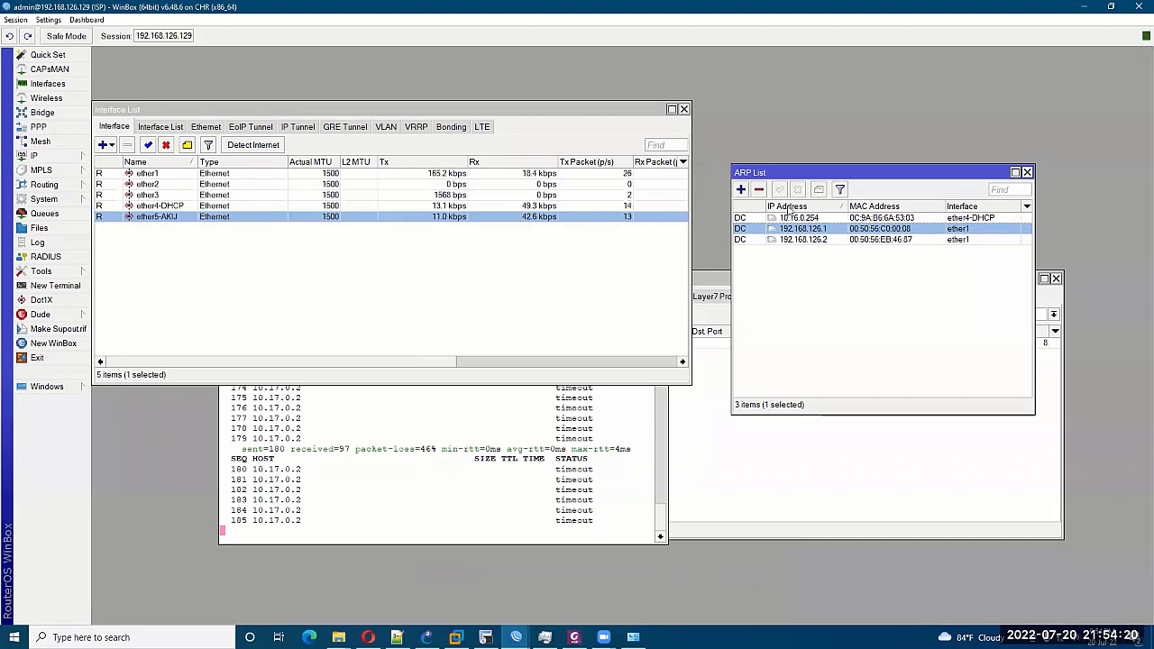
{"action": "left_click", "coordinate": [742, 190]}
{"action": "key", "text": "ctrl+v"}
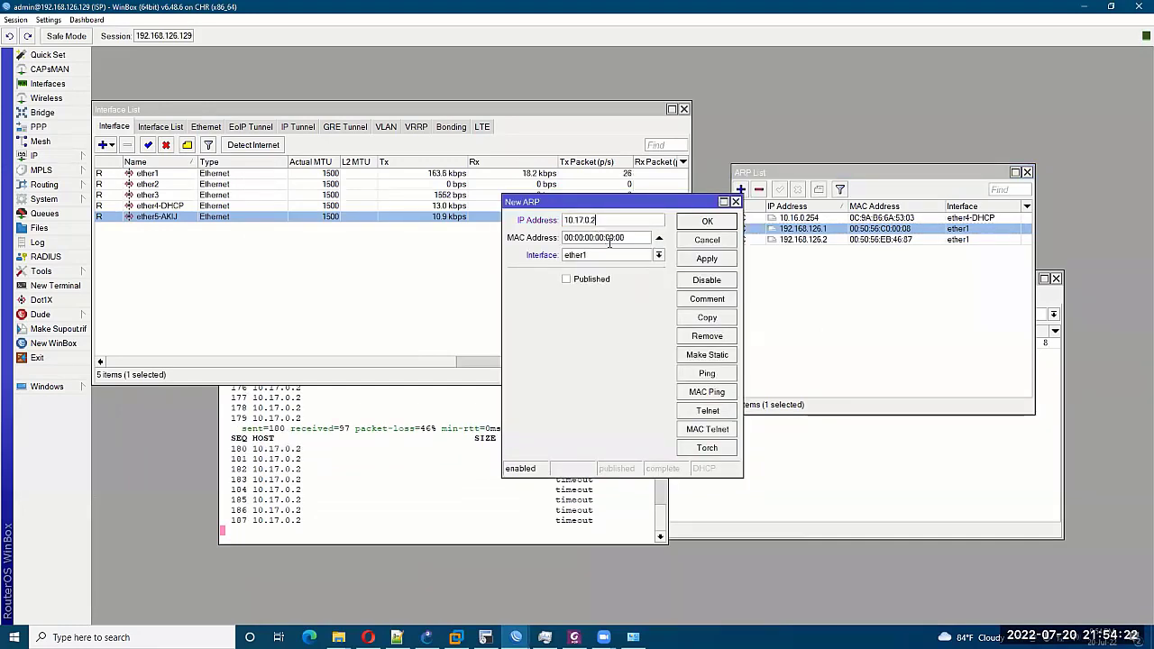
Switch to the AKIJ router, close its address list and copy the MAC address from the ether5 interface properties.
{"action": "left_click", "coordinate": [516, 638]}
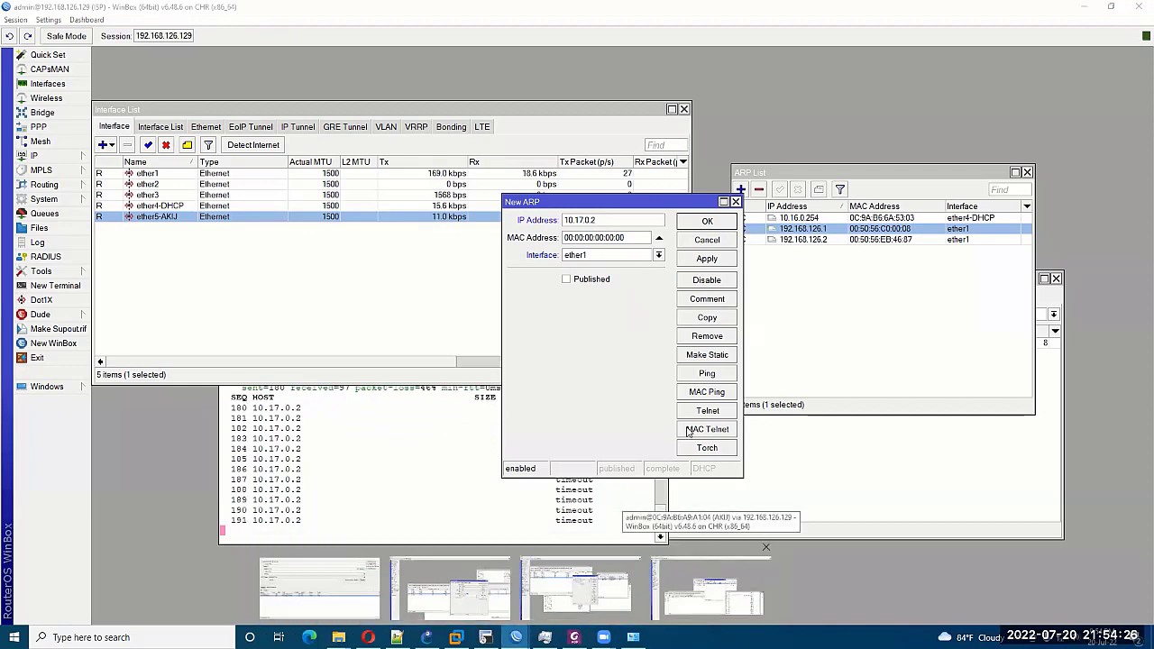
{"action": "left_click", "coordinate": [683, 592]}
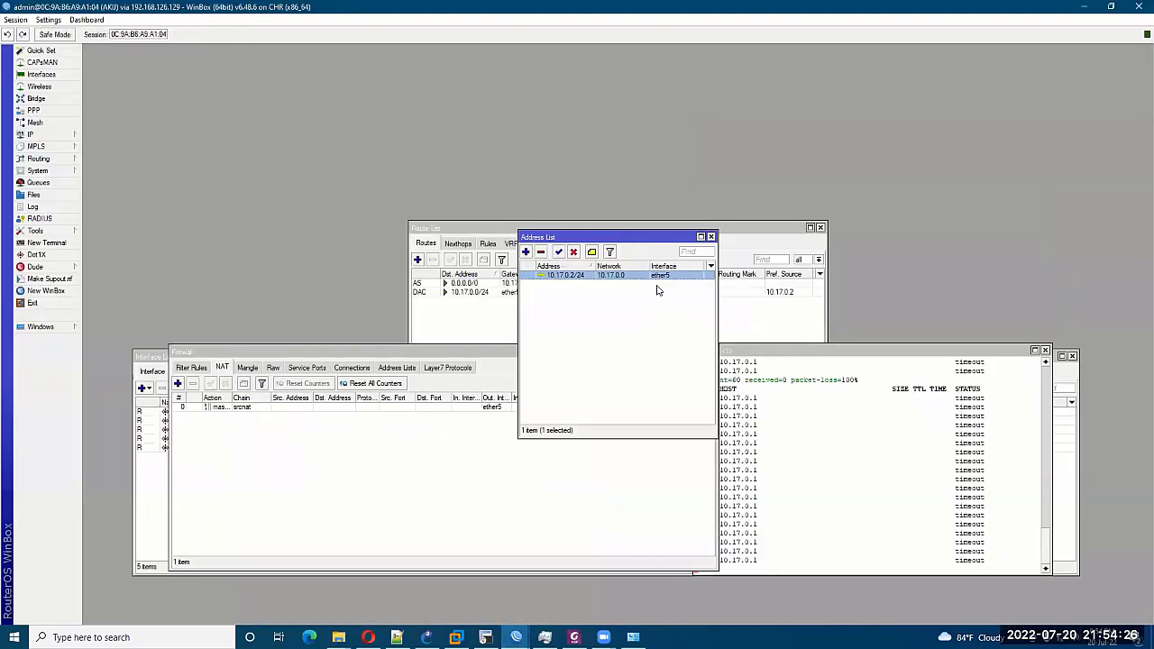
{"action": "left_click", "coordinate": [711, 238]}
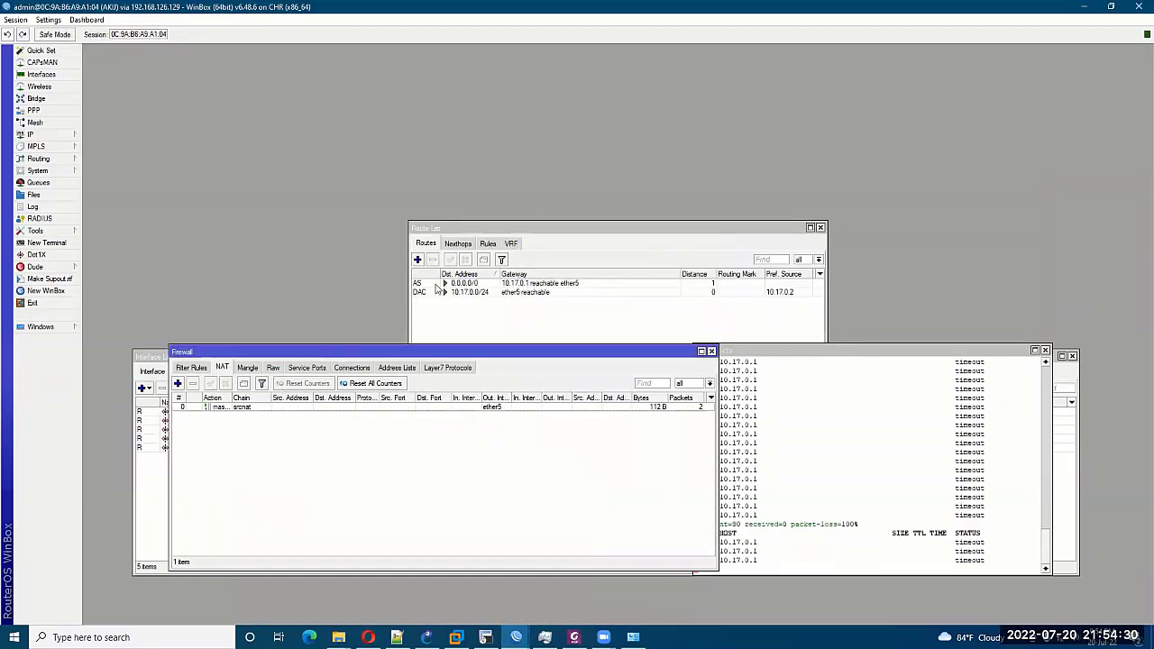
{"action": "left_click", "coordinate": [166, 362]}
{"action": "double_click", "coordinate": [216, 449]}
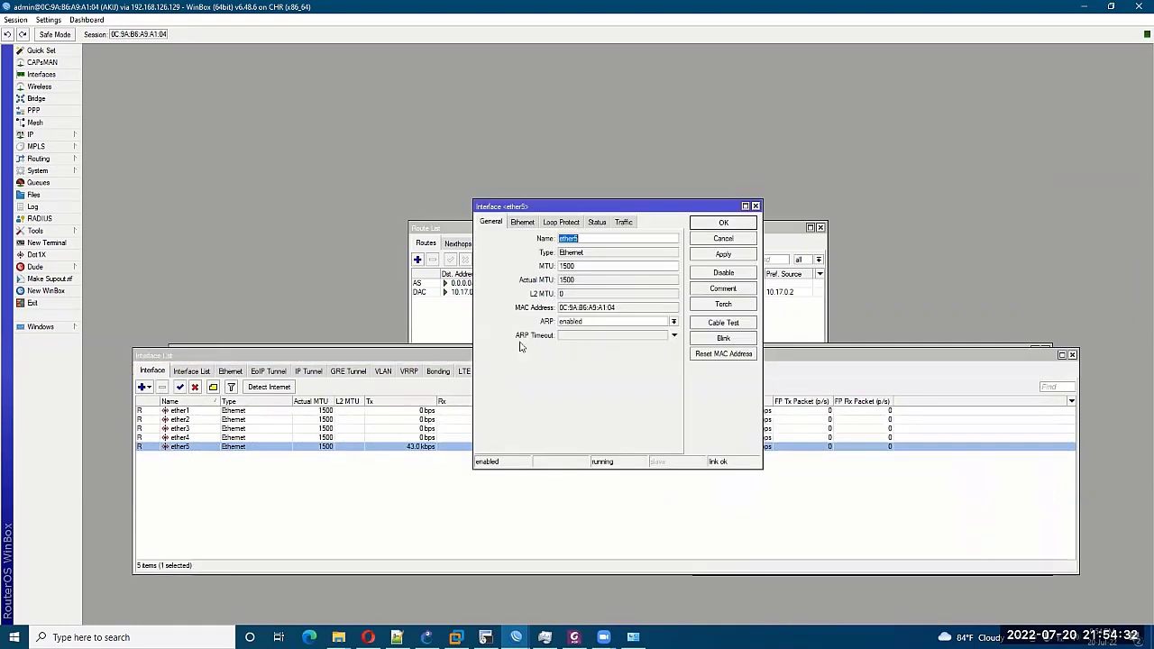
{"action": "left_click_drag", "start_coordinate": [632, 312], "coordinate": [561, 312]}
{"action": "right_click", "coordinate": [561, 311]}
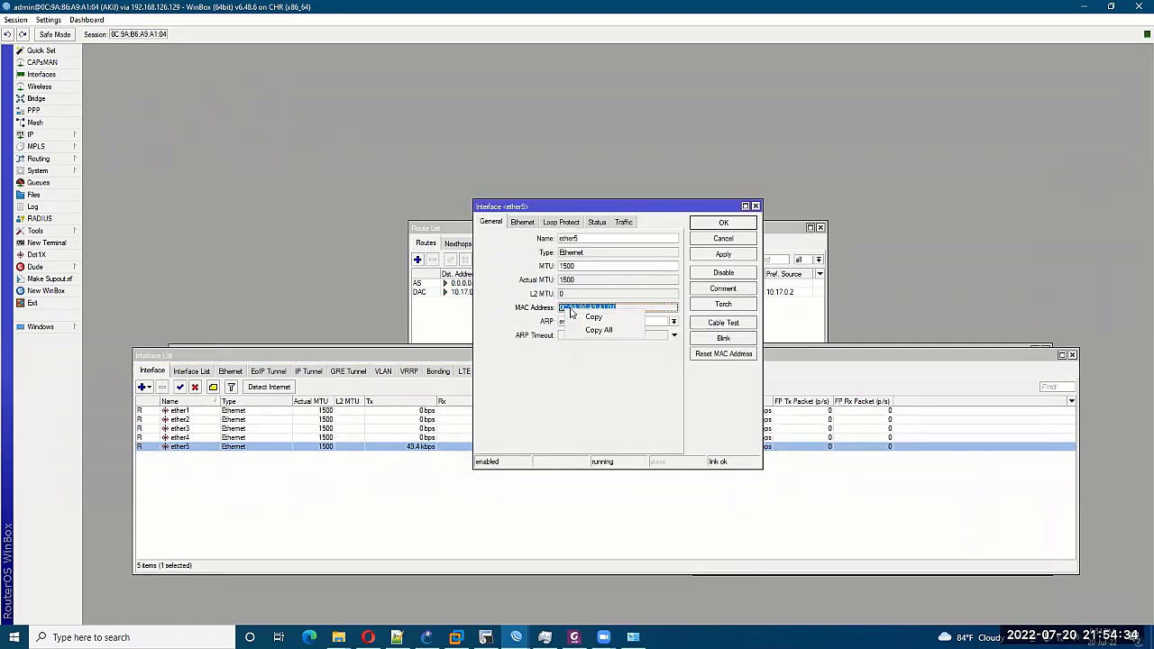
{"action": "left_click", "coordinate": [599, 326]}
On the ISP router, complete the 10.17.0.2 ARP entry with MAC address 0C:9A:B6:A9:A1:04 and interface ether5-AKIJ, and save it.
{"action": "mouse_move", "coordinate": [516, 637]}
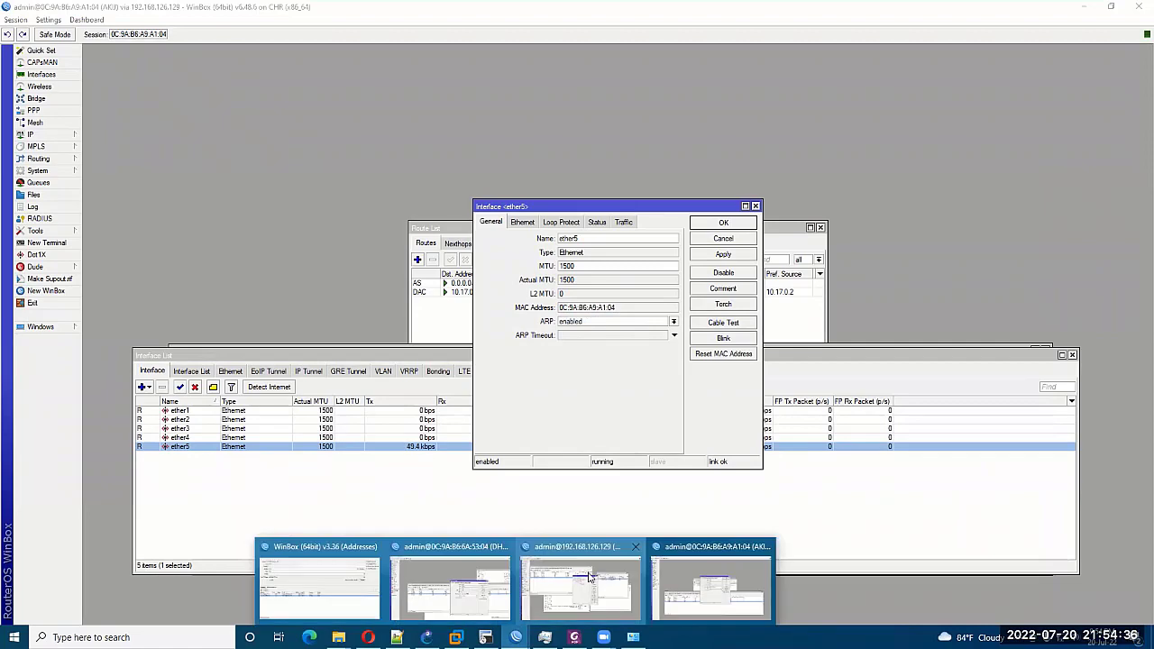
{"action": "left_click", "coordinate": [562, 591]}
{"action": "left_click_drag", "start_coordinate": [639, 237], "coordinate": [466, 247]}
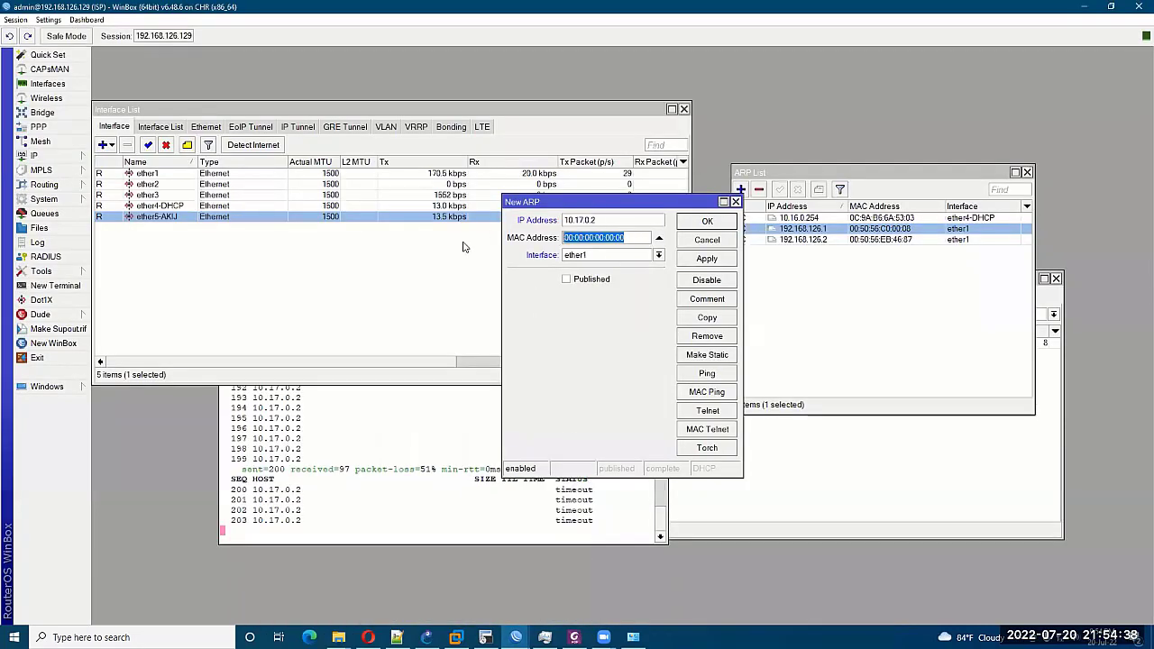
{"action": "key", "text": "ctrl+v"}
{"action": "left_click", "coordinate": [632, 255]}
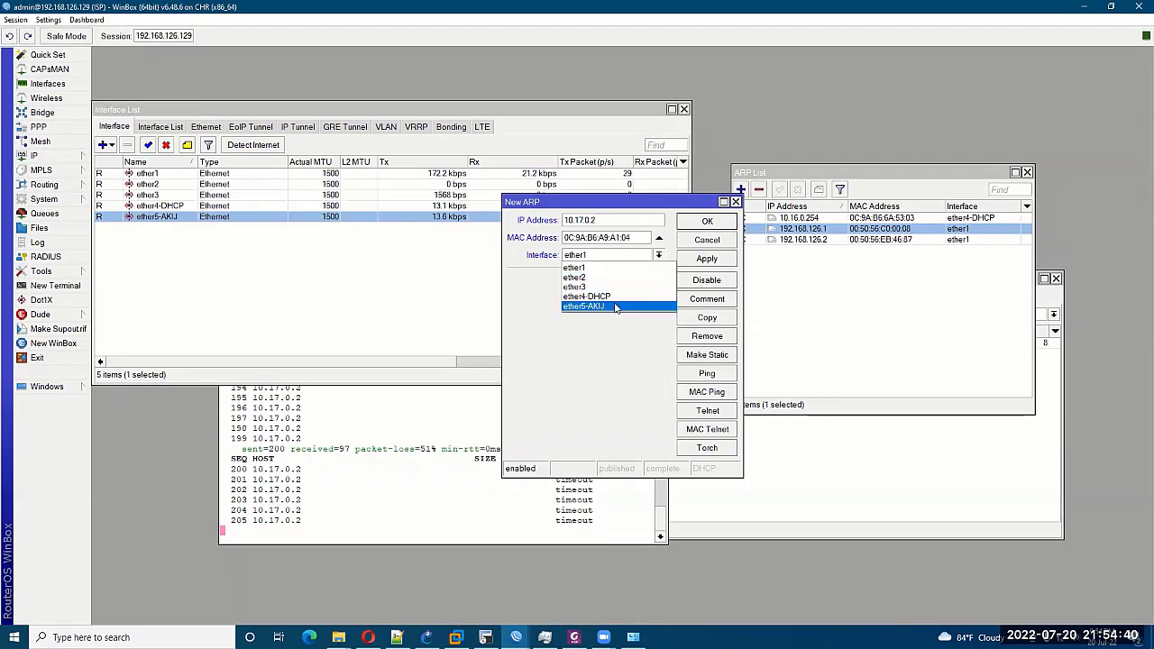
{"action": "left_click", "coordinate": [610, 309]}
{"action": "left_click", "coordinate": [707, 258]}
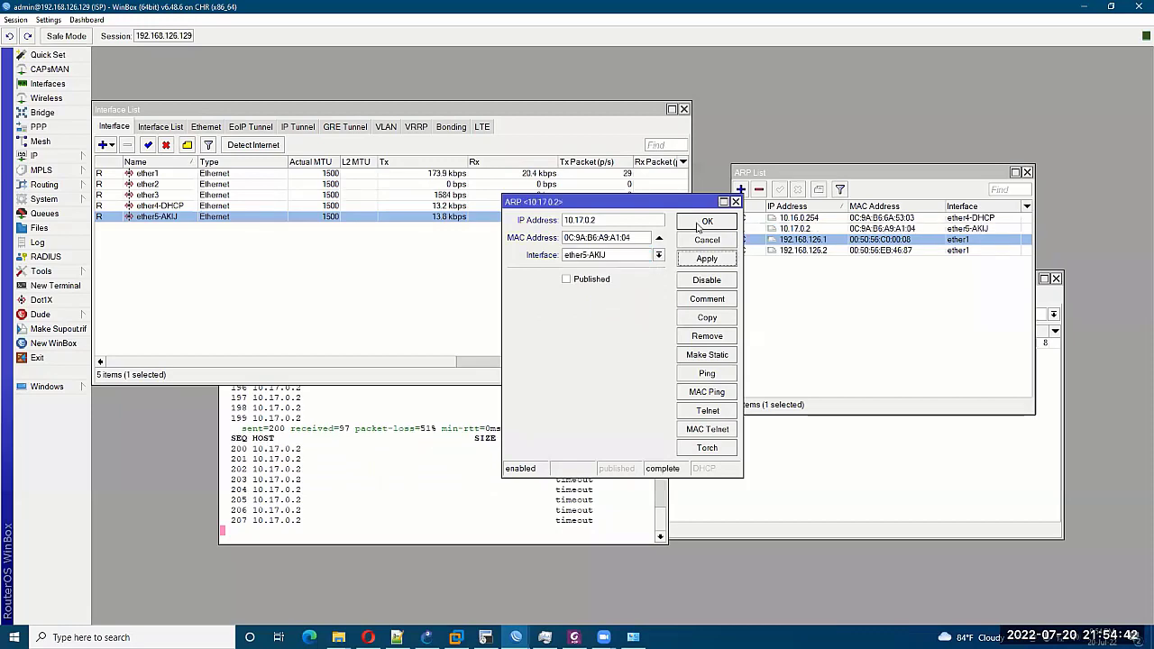
{"action": "left_click", "coordinate": [707, 221]}
Glance at the AKIJ router, return to the ISP router and stop its ping to 10.17.0.2.
{"action": "mouse_move", "coordinate": [515, 638]}
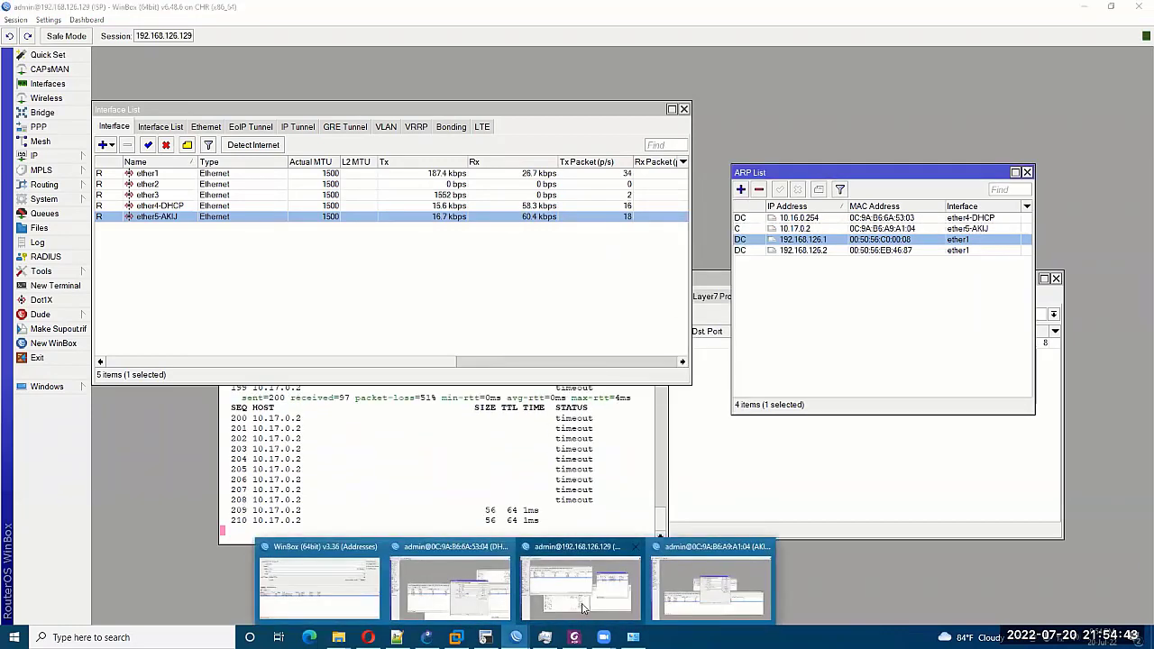
{"action": "left_click", "coordinate": [708, 586]}
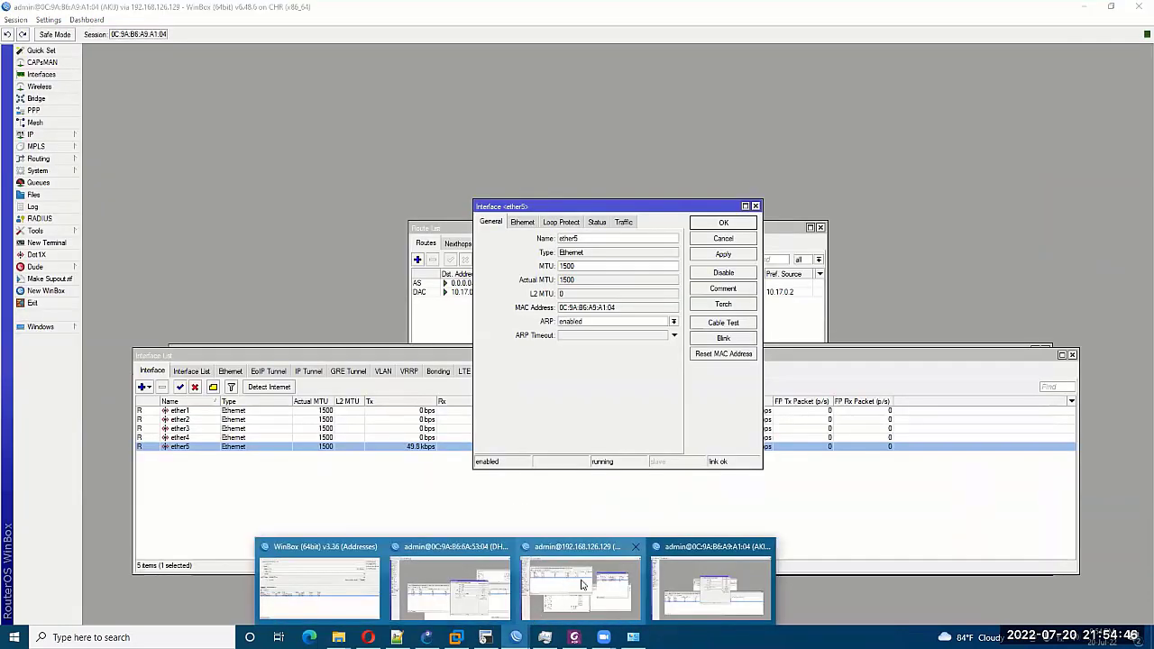
{"action": "left_click", "coordinate": [583, 582]}
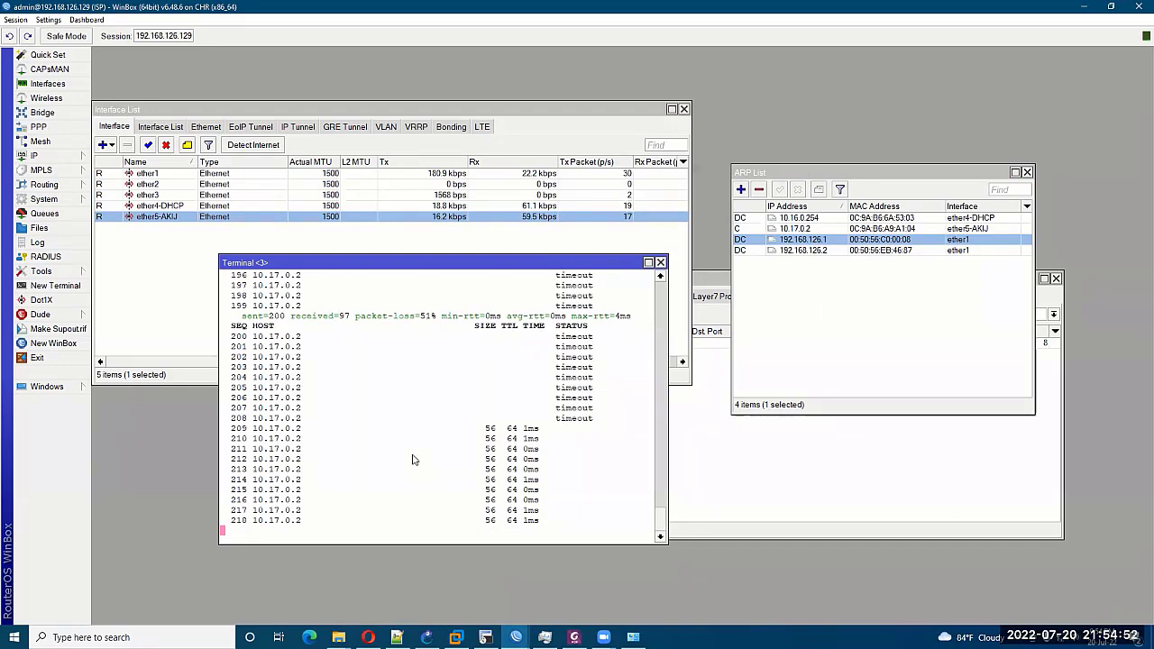
{"action": "key", "text": "ctrl+c"}
{"action": "key", "text": "Return"}
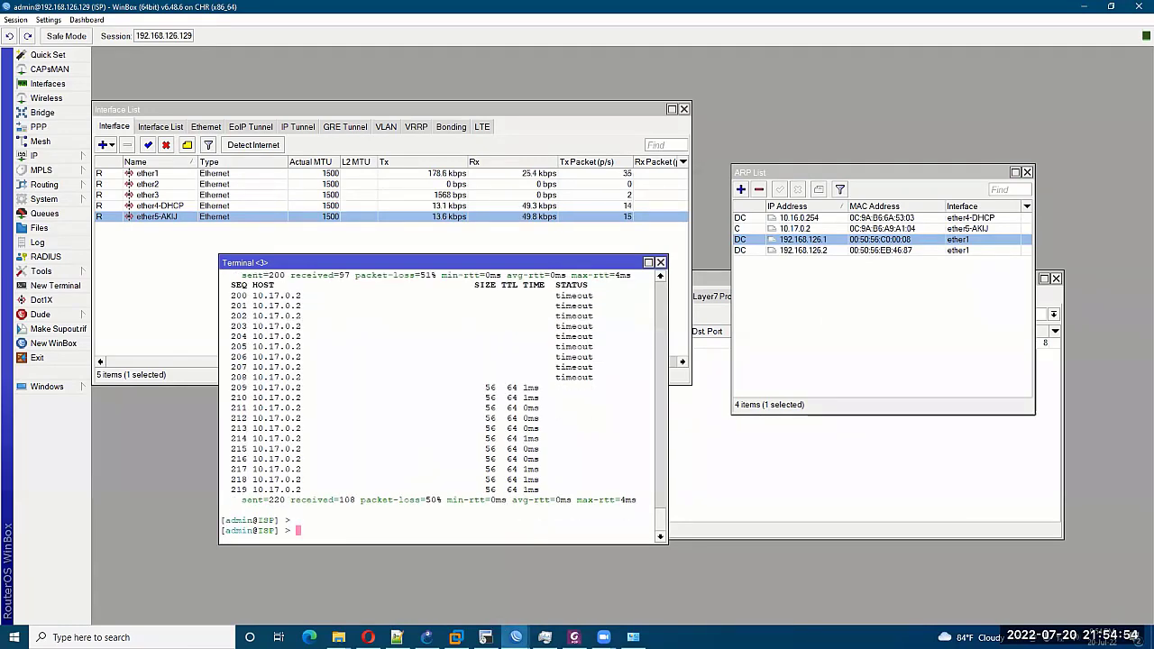
Switch to the AKIJ router, close the ether5 interface properties and move the route and interface lists clear of the terminal.
{"action": "left_click", "coordinate": [516, 638]}
{"action": "left_click", "coordinate": [712, 586]}
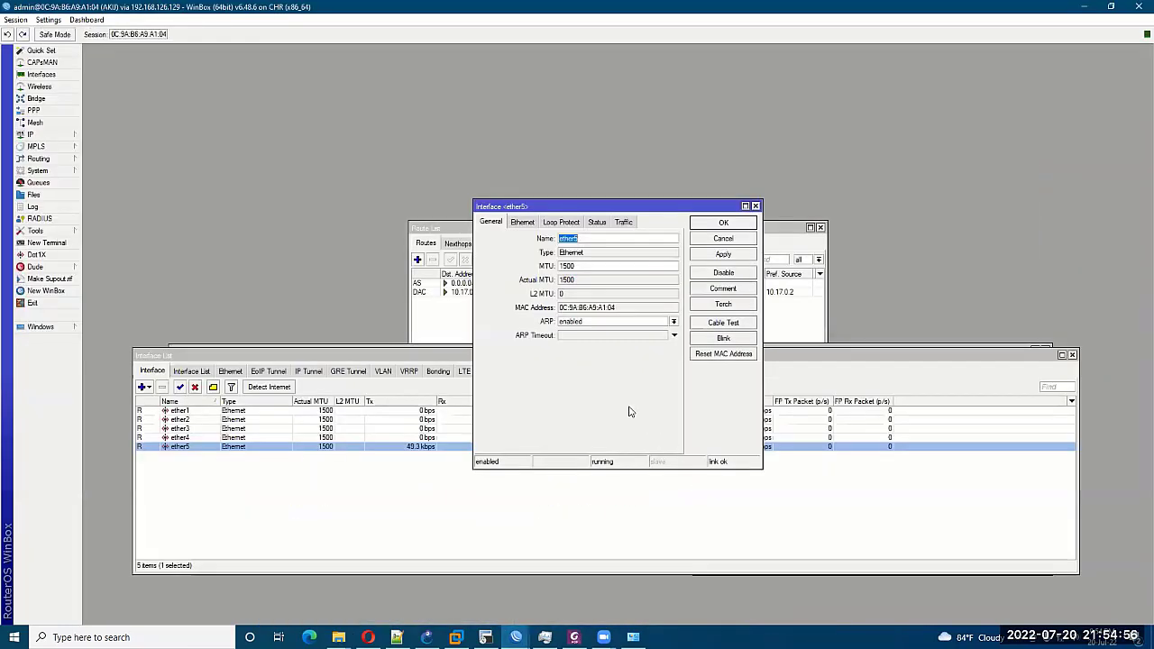
{"action": "left_click_drag", "start_coordinate": [568, 207], "coordinate": [835, 207]}
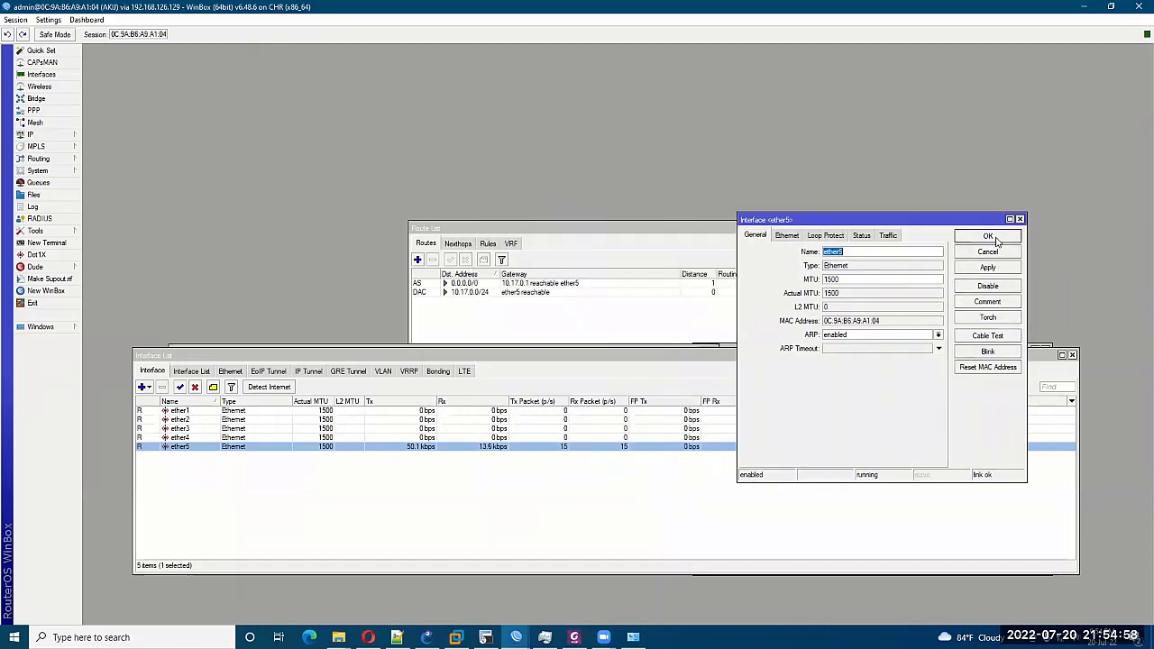
{"action": "left_click", "coordinate": [994, 238]}
{"action": "left_click_drag", "start_coordinate": [511, 231], "coordinate": [675, 144]}
{"action": "left_click_drag", "start_coordinate": [460, 357], "coordinate": [465, 105]}
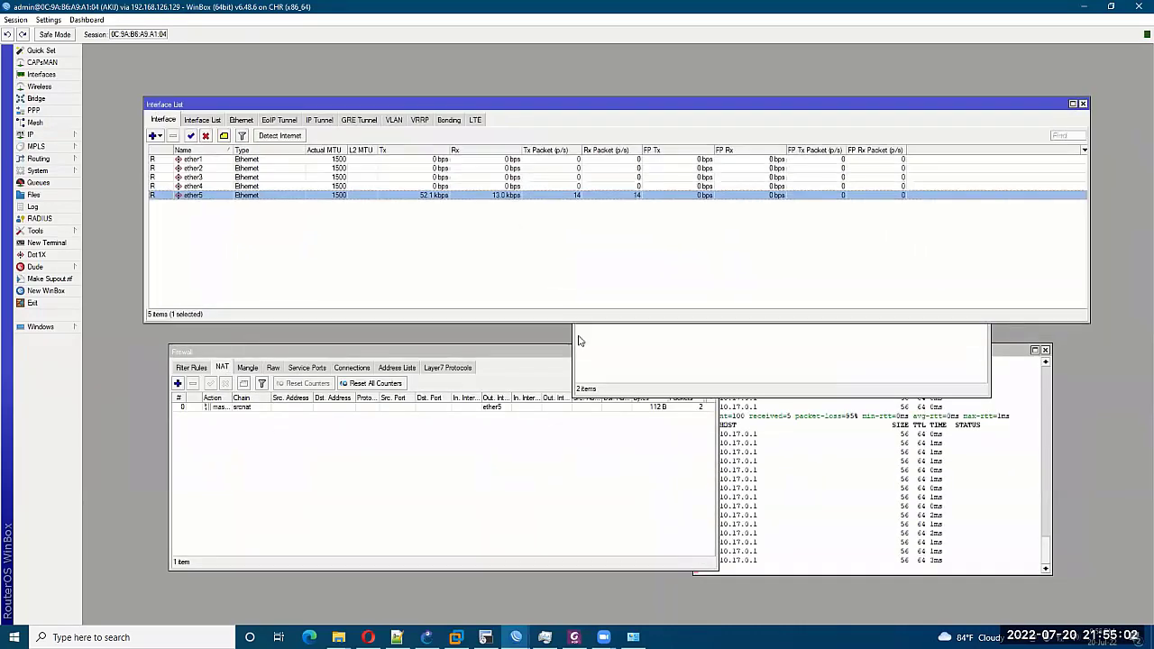
Stop the AKIJ router's ping to 10.17.0.1, ping 8.8.8.8 to test internet access and stop that ping.
{"action": "left_click", "coordinate": [865, 507]}
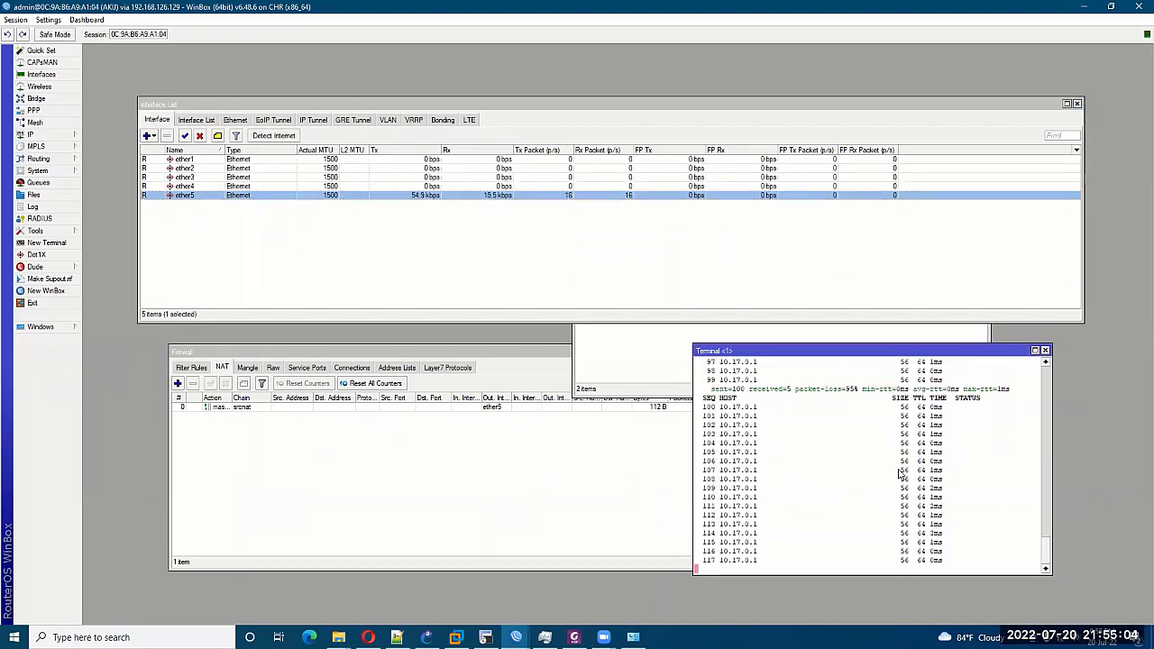
{"action": "key", "text": "ctrl+c"}
{"action": "key", "text": "Return"}
{"action": "type", "text": "ping 8.8.8.8"}
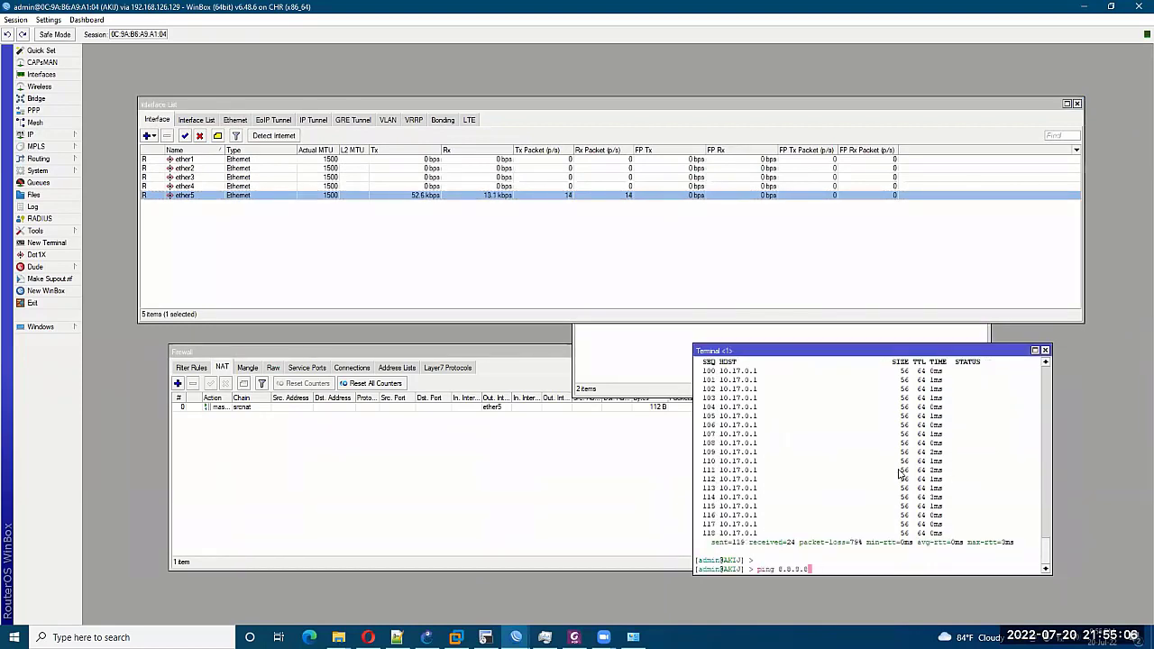
{"action": "key", "text": "Return"}
{"action": "key", "text": "ctrl+c"}
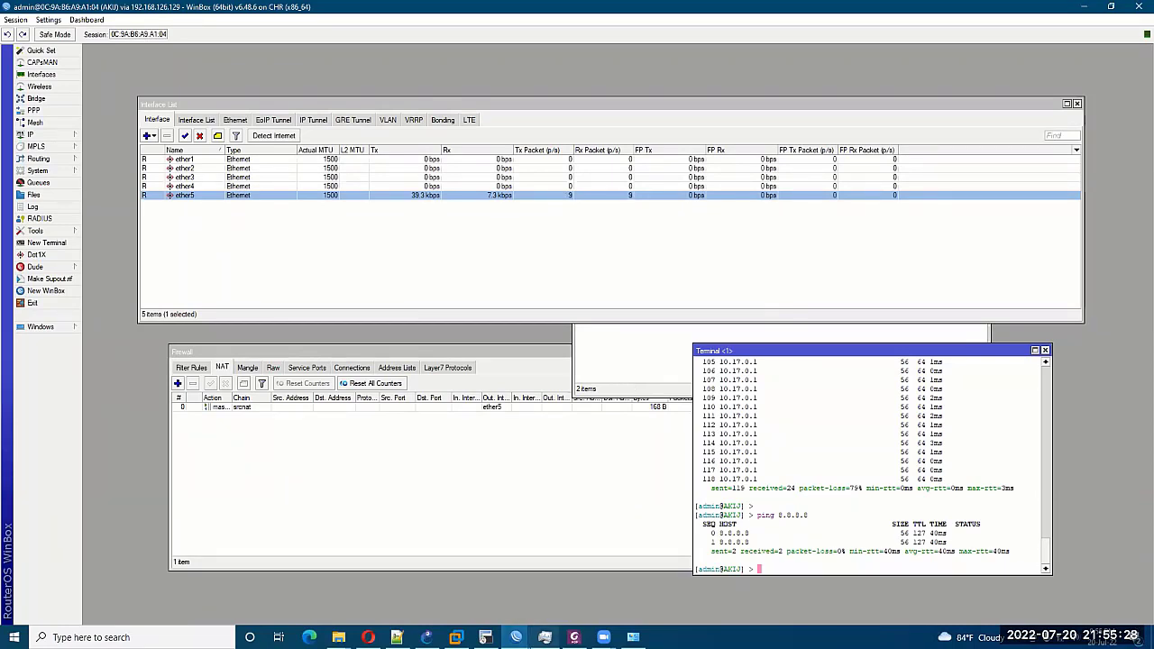
Return to the ISP router, switch to Foxit PDF Editor and review the DHCP Server Configuration slides through page 10.
{"action": "left_click", "coordinate": [516, 636]}
{"action": "left_click", "coordinate": [580, 586]}
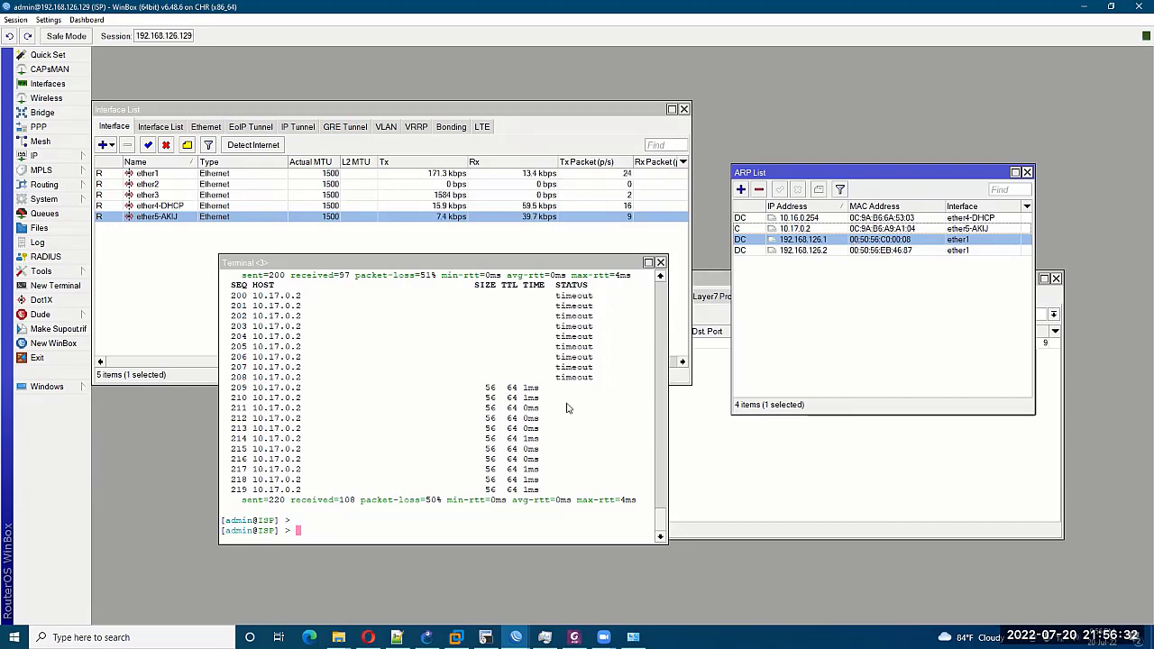
{"action": "left_click", "coordinate": [576, 634]}
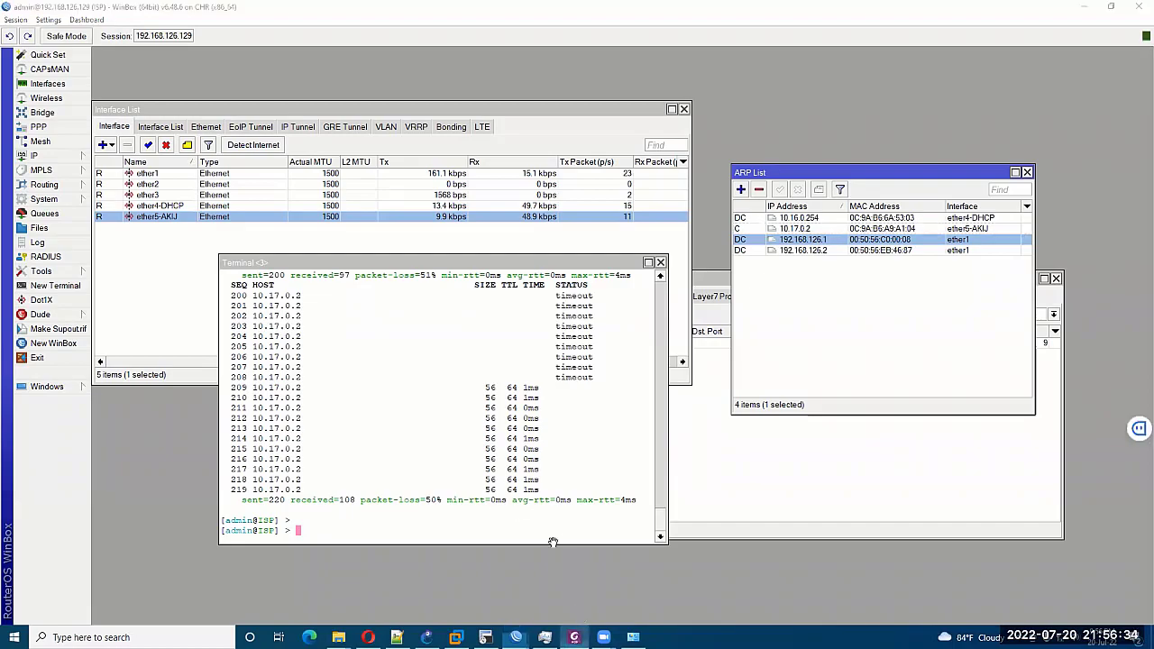
{"action": "scroll", "coordinate": [445, 408], "scroll_direction": "down", "scroll_amount": 3}
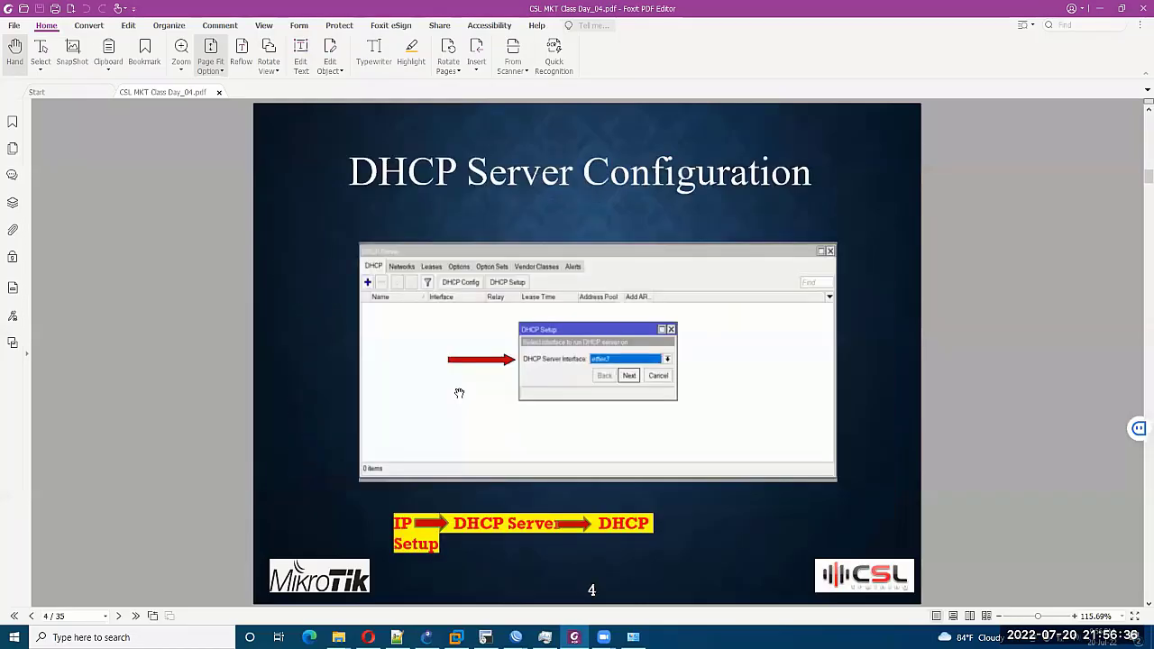
{"action": "scroll", "coordinate": [459, 388], "scroll_direction": "up", "scroll_amount": 3}
{"action": "scroll", "coordinate": [465, 386], "scroll_direction": "down", "scroll_amount": 1}
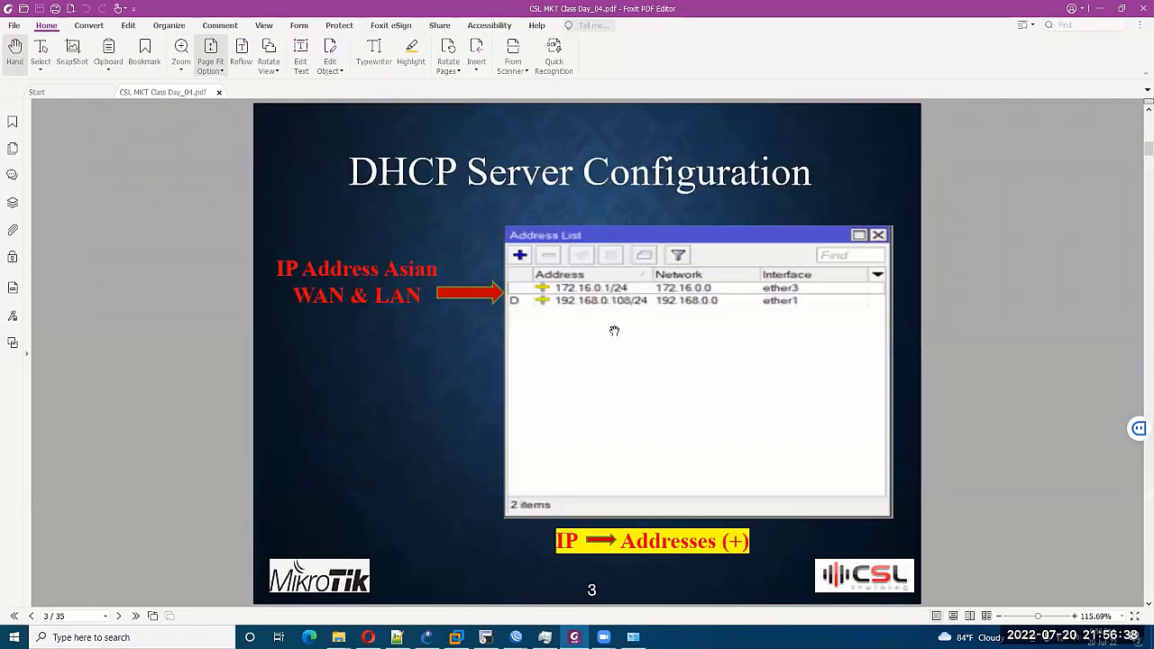
{"action": "scroll", "coordinate": [559, 227], "scroll_direction": "down", "scroll_amount": 1}
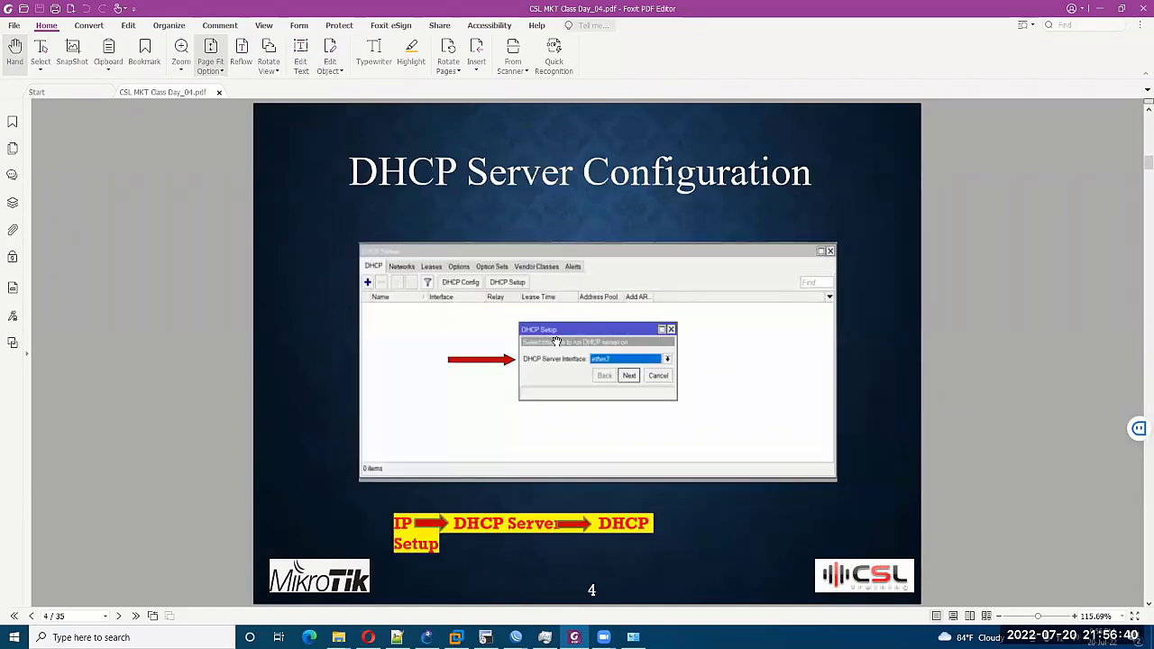
{"action": "scroll", "coordinate": [596, 392], "scroll_direction": "down", "scroll_amount": 1}
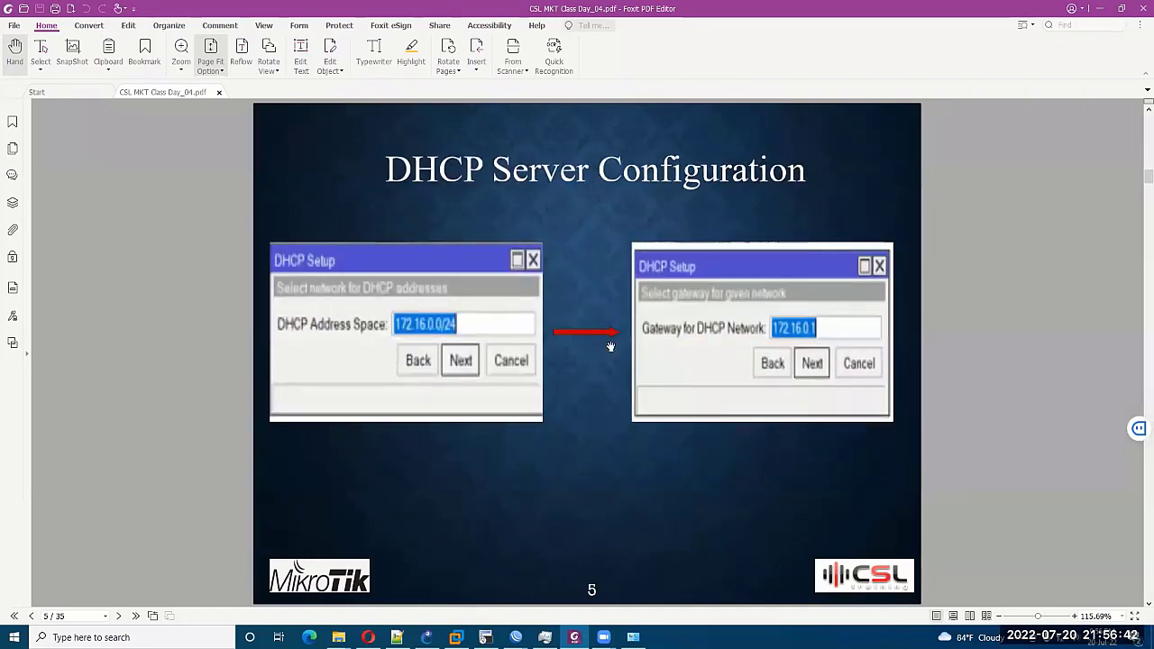
{"action": "scroll", "coordinate": [788, 333], "scroll_direction": "down", "scroll_amount": 1}
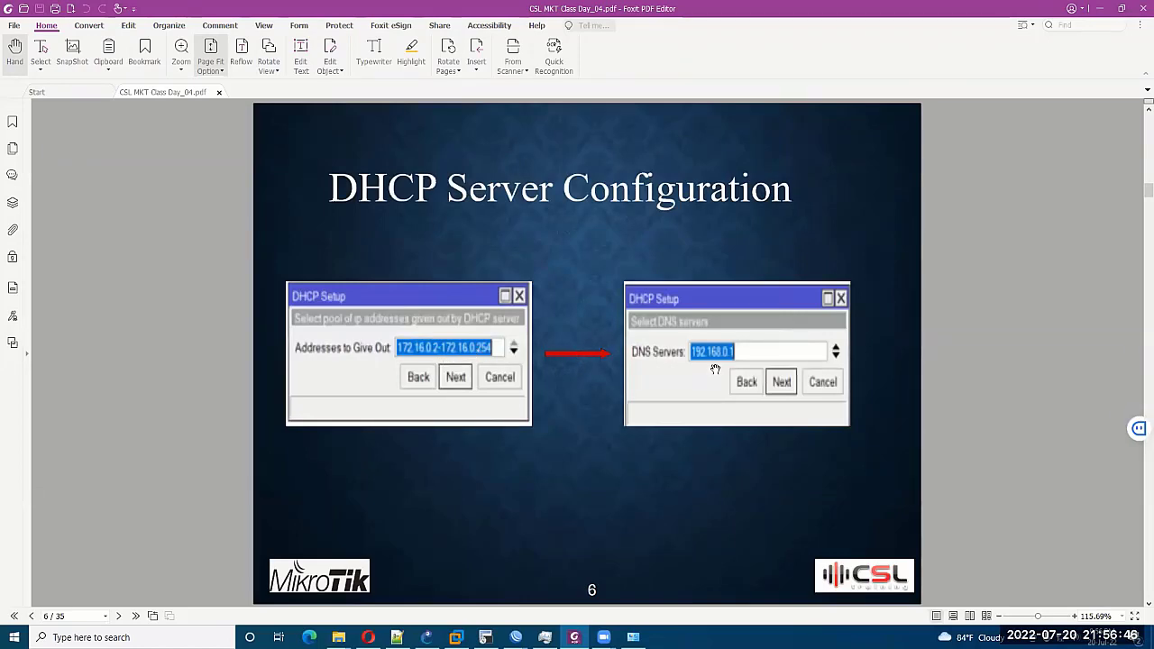
{"action": "scroll", "coordinate": [716, 370], "scroll_direction": "down", "scroll_amount": 1}
{"action": "scroll", "coordinate": [410, 384], "scroll_direction": "down", "scroll_amount": 2}
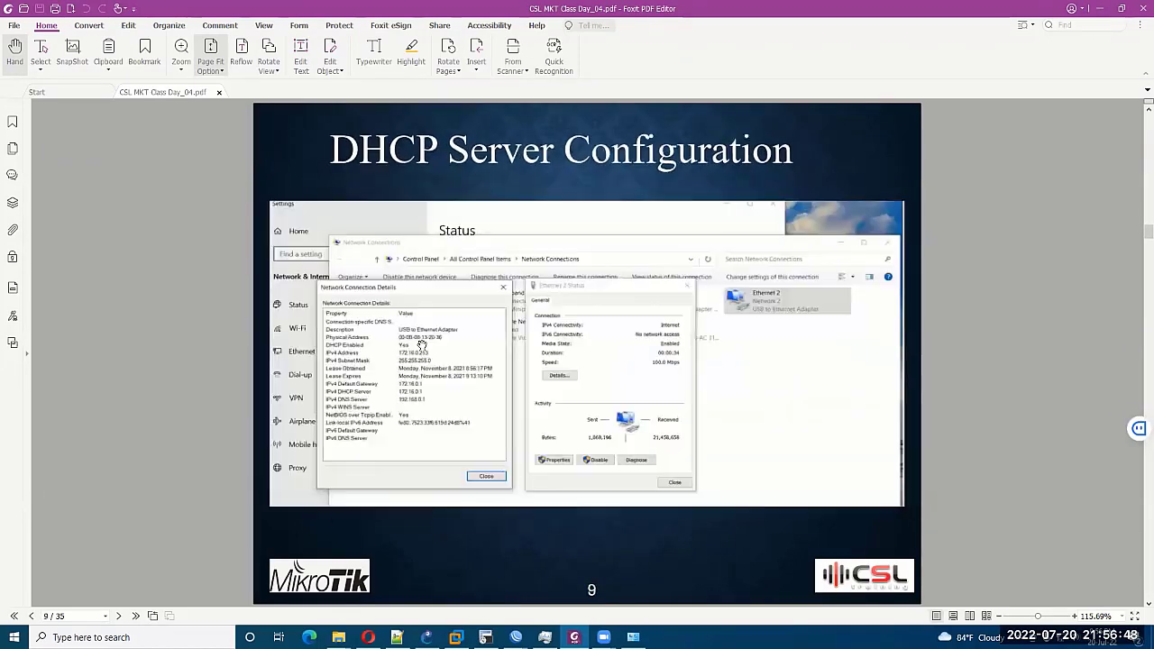
{"action": "scroll", "coordinate": [596, 375], "scroll_direction": "down", "scroll_amount": 1}
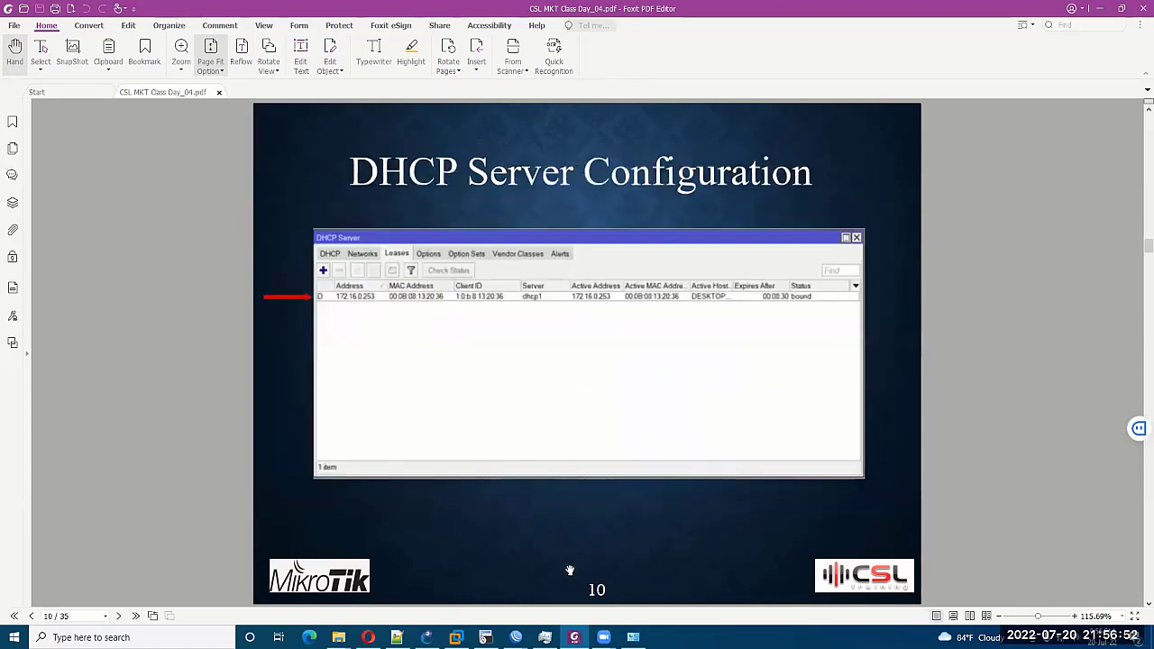
Switch back to the ISP router, open the DHCP server's leases and select the 10.16.0.254 lease.
{"action": "mouse_move", "coordinate": [516, 638]}
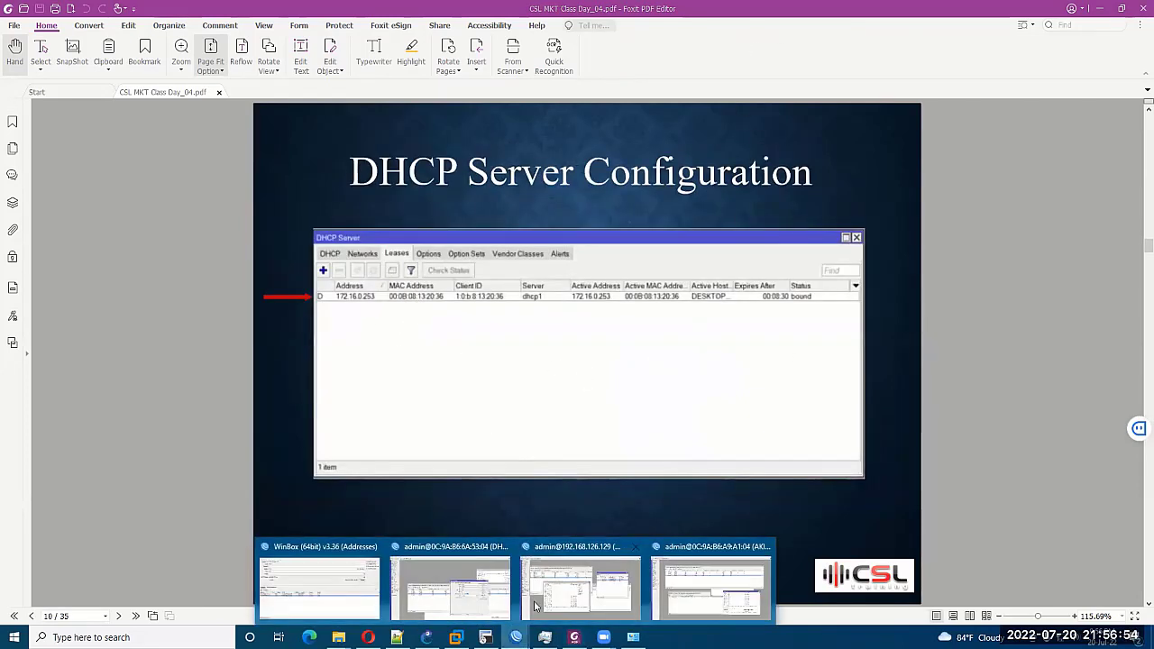
{"action": "left_click", "coordinate": [601, 580]}
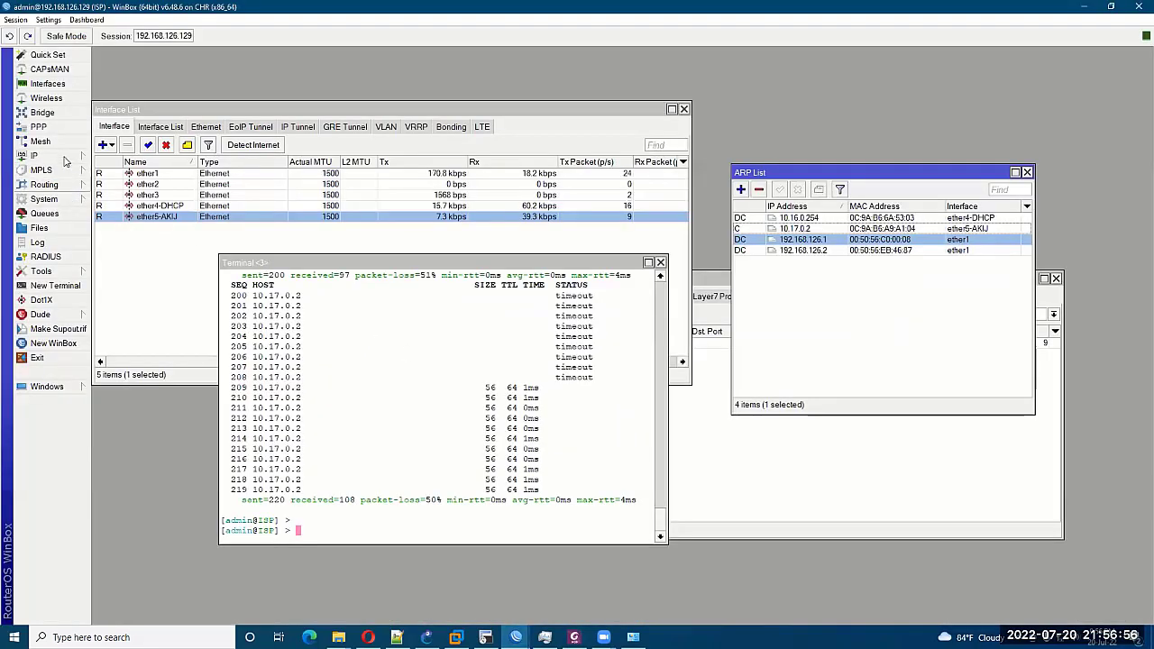
{"action": "mouse_move", "coordinate": [63, 156]}
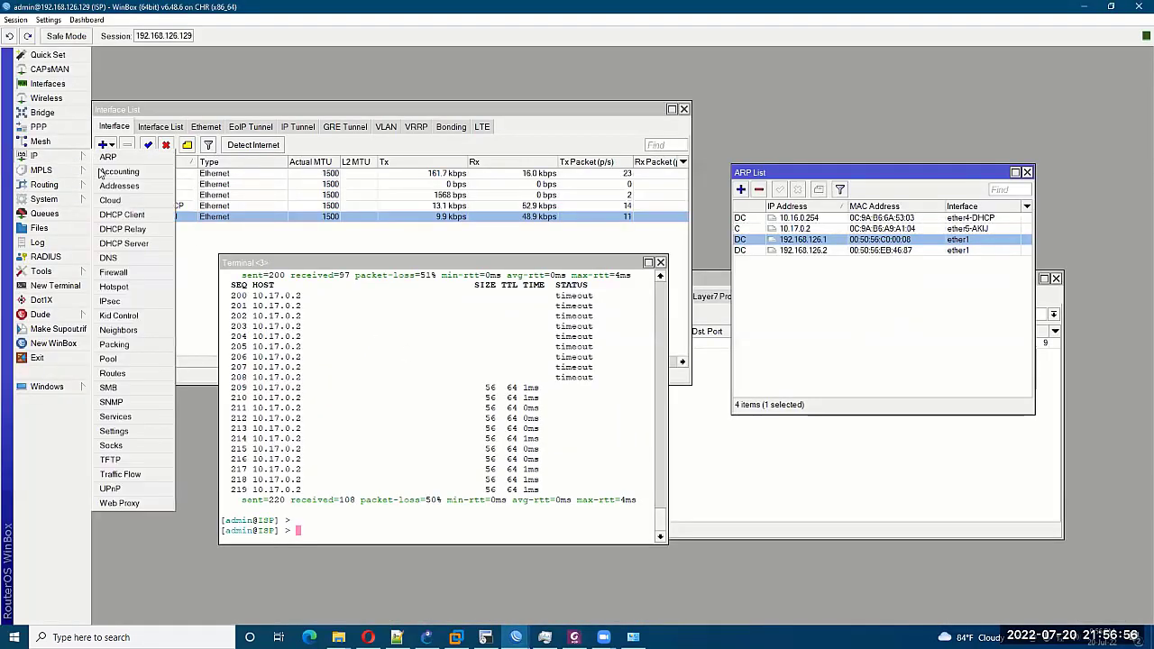
{"action": "left_click", "coordinate": [133, 244]}
{"action": "left_click", "coordinate": [186, 147]}
{"action": "left_click", "coordinate": [167, 193]}
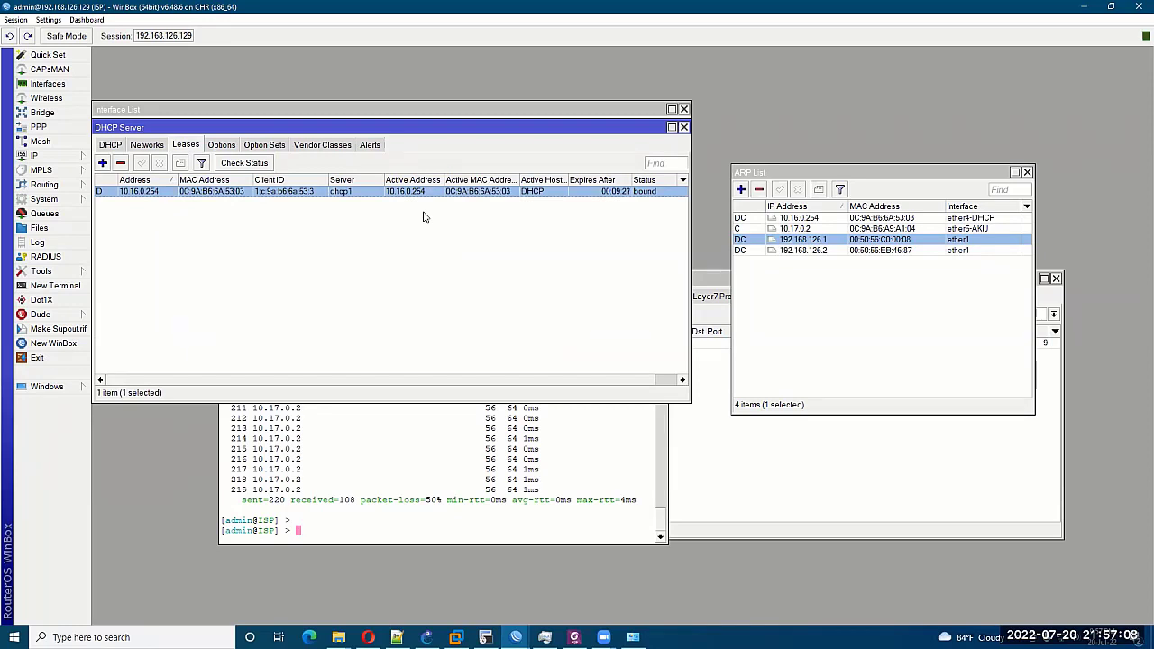
Make the 10.16.0.254 DHCP lease static and close its properties with the change accepted.
{"action": "double_click", "coordinate": [252, 197]}
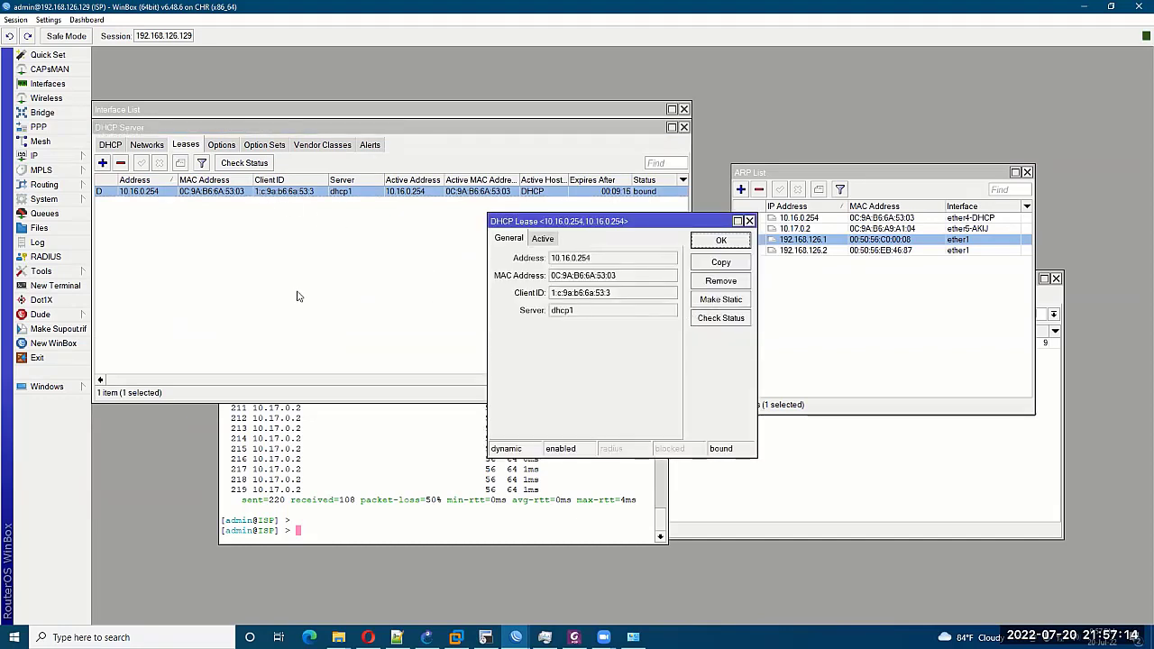
{"action": "left_click", "coordinate": [717, 300]}
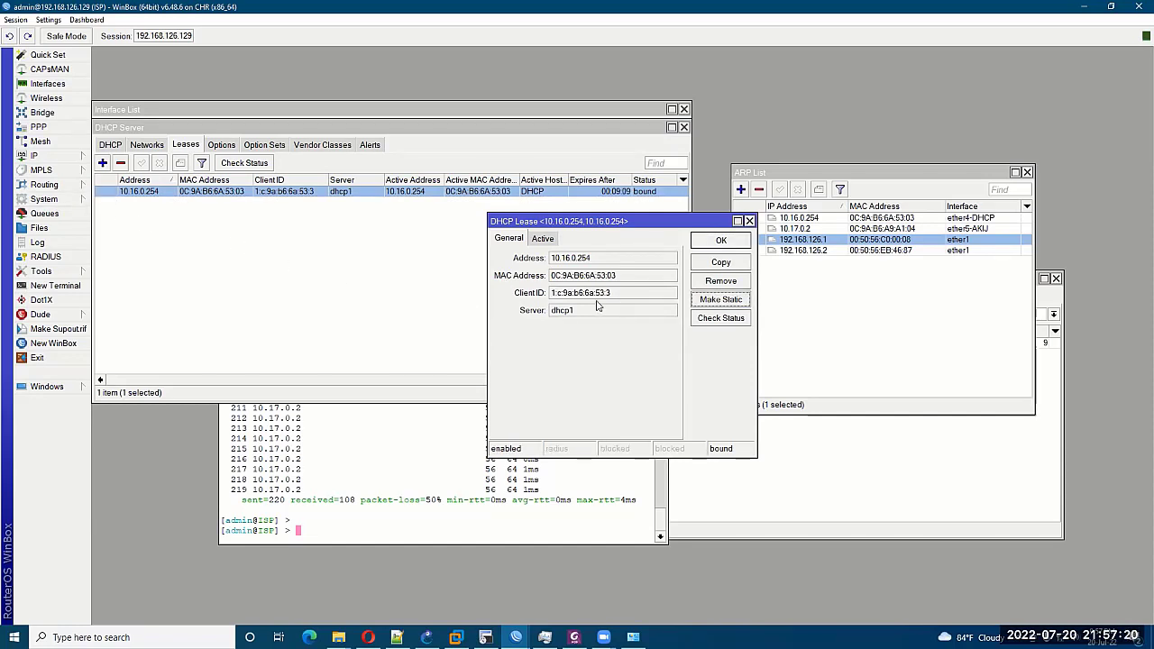
{"action": "left_click", "coordinate": [711, 242]}
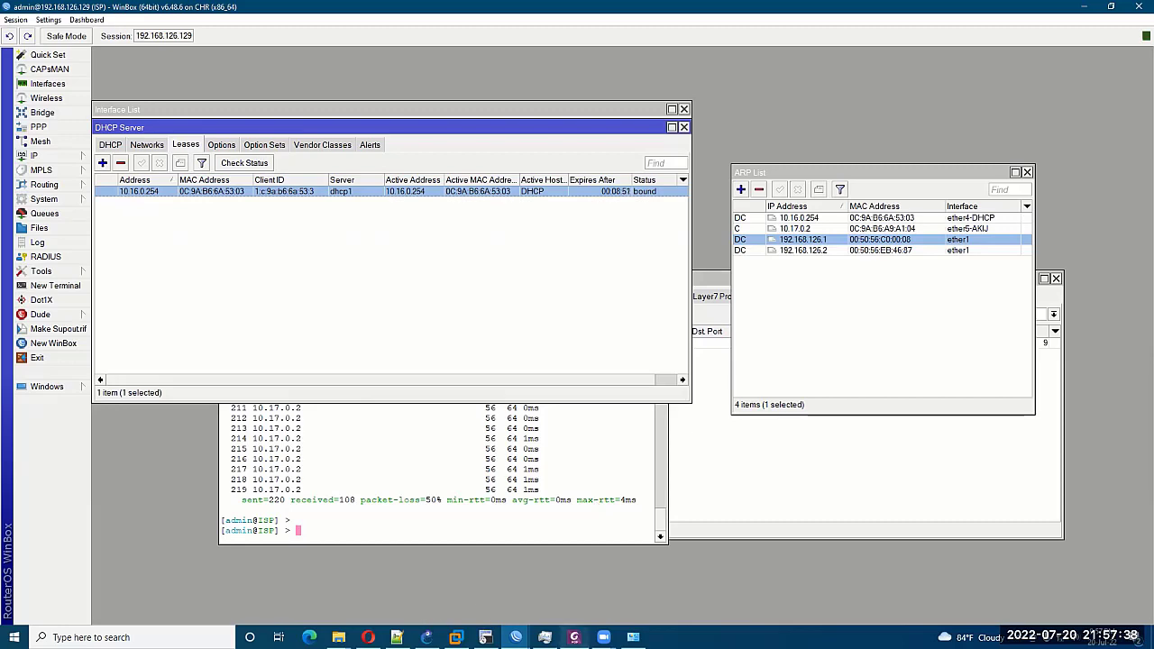
Switch to Foxit PDF Editor, read the IP or MAC restriction slide on page 11 and return to the ISP router in WinBox.
{"action": "left_click", "coordinate": [575, 637]}
{"action": "scroll", "coordinate": [510, 386], "scroll_direction": "down", "scroll_amount": 1}
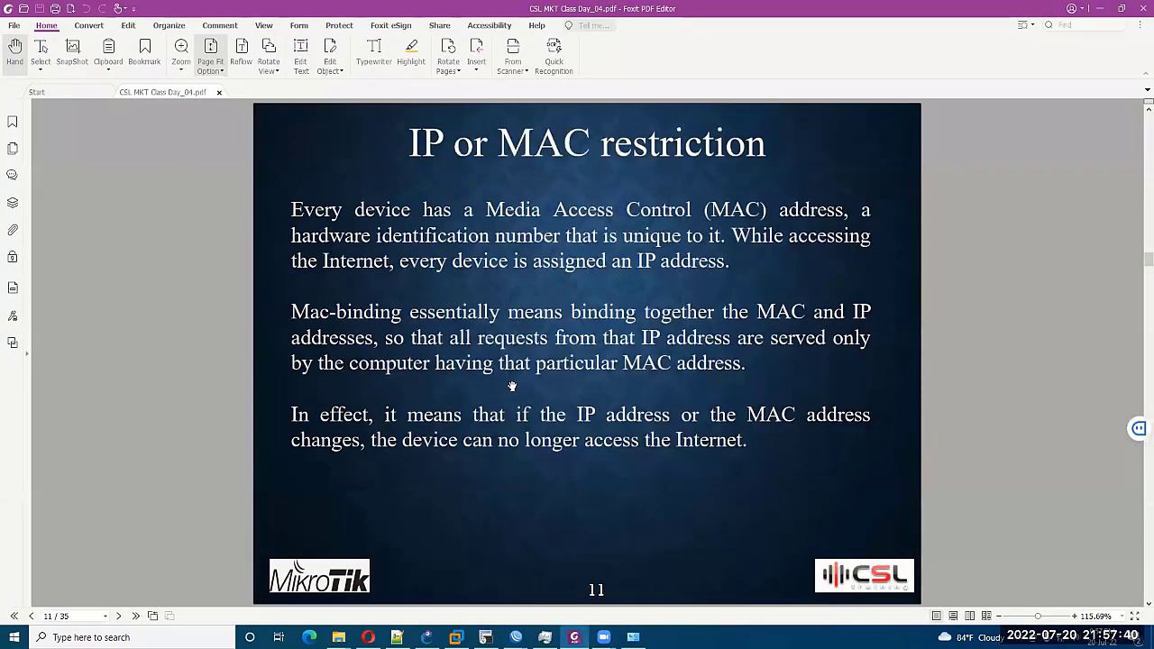
{"action": "mouse_move", "coordinate": [516, 637]}
{"action": "left_click", "coordinate": [604, 574]}
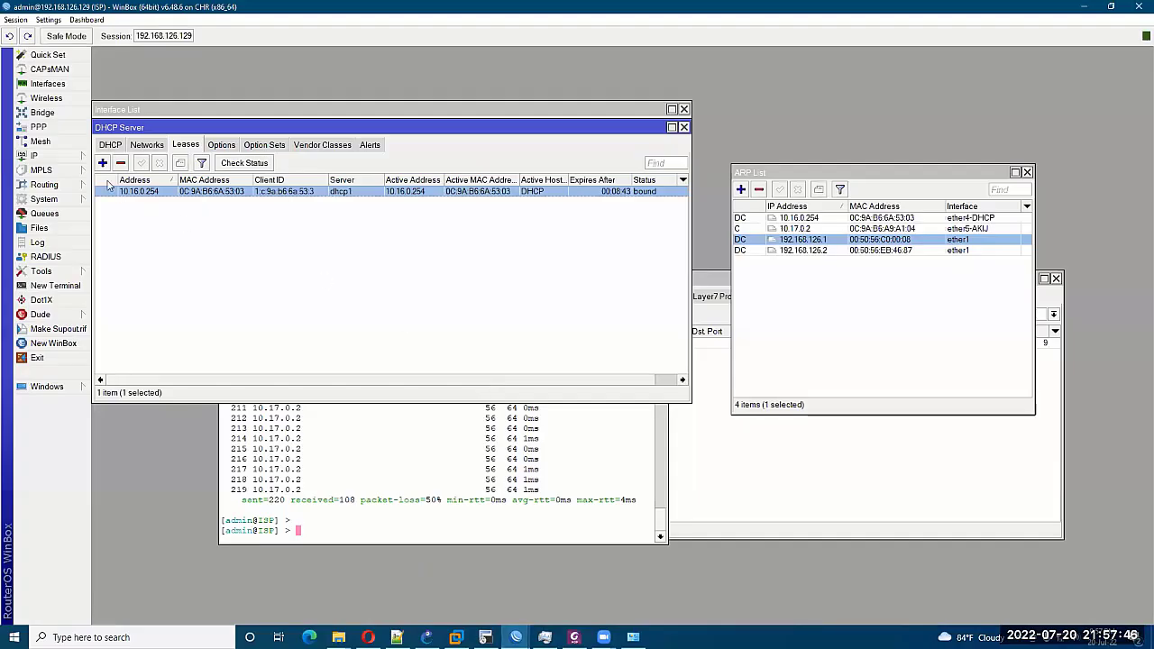
Open the ether5-AKIJ interface properties from the interface list, examine the available ARP modes and cancel.
{"action": "left_click", "coordinate": [52, 83]}
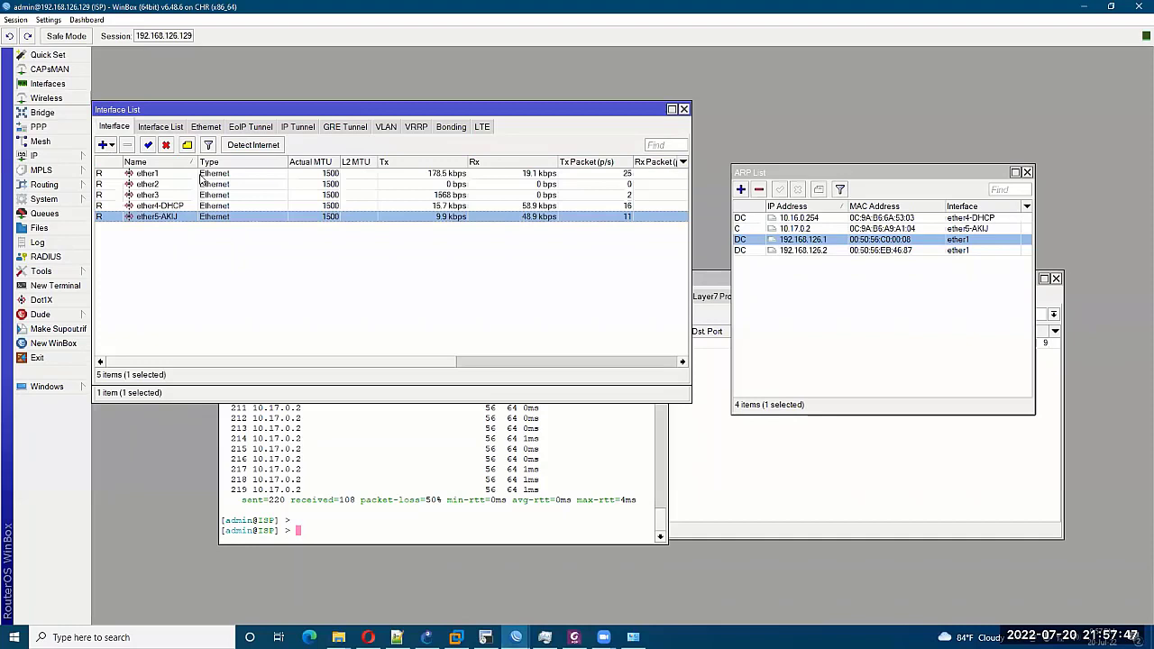
{"action": "double_click", "coordinate": [192, 219]}
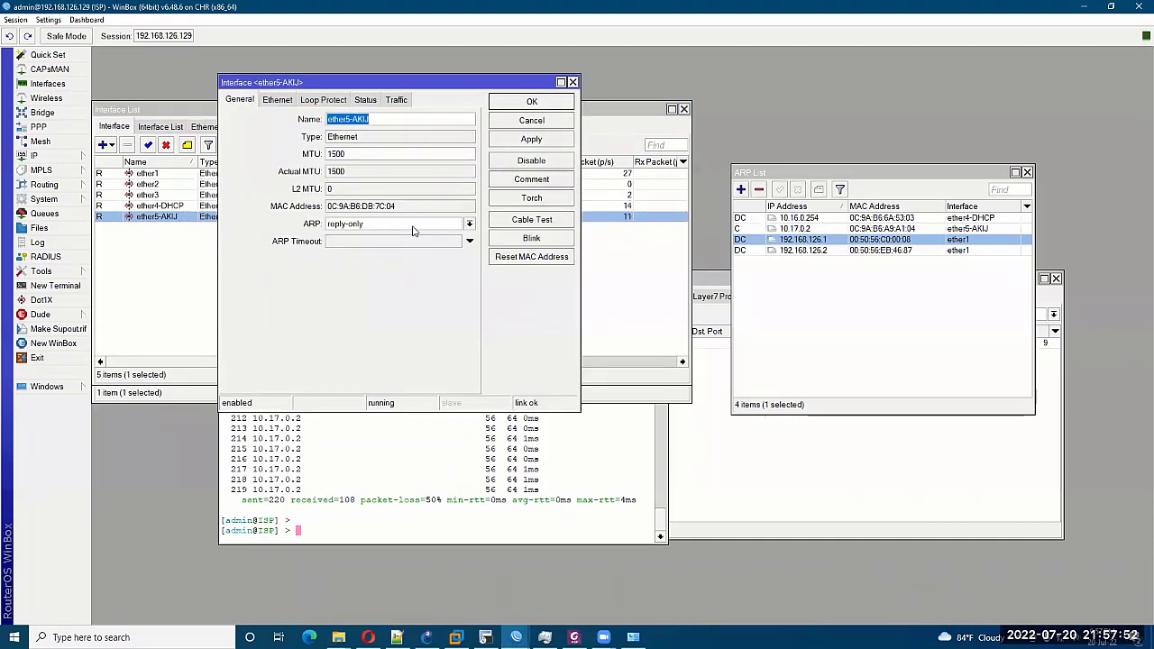
{"action": "left_click", "coordinate": [353, 225]}
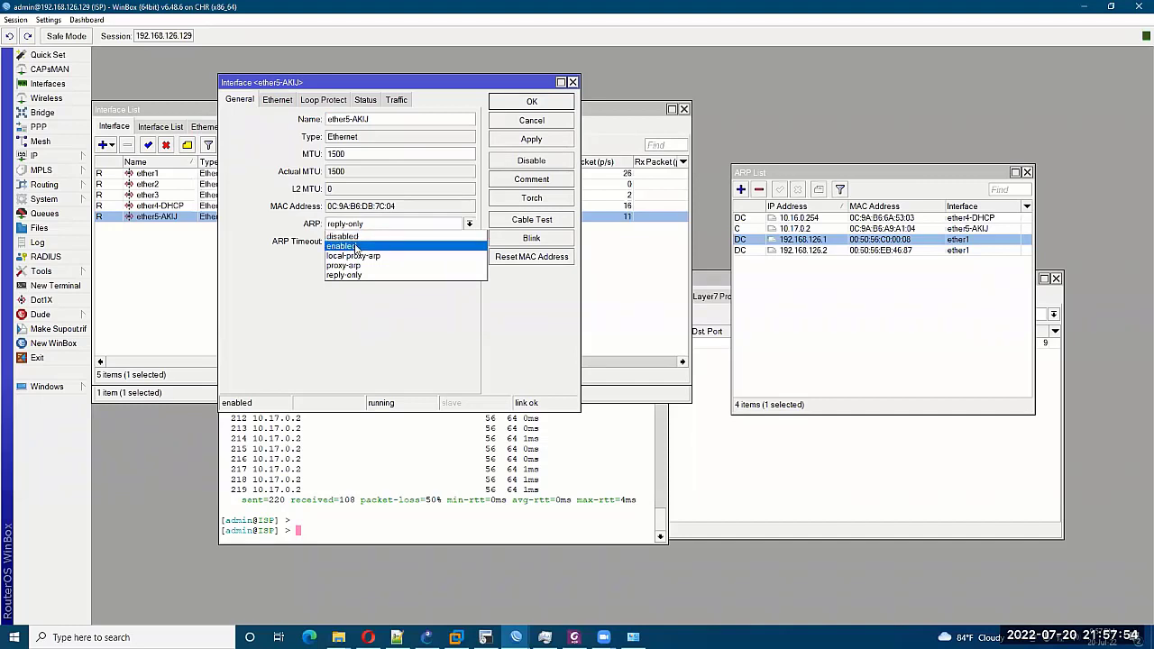
{"action": "left_click", "coordinate": [491, 165]}
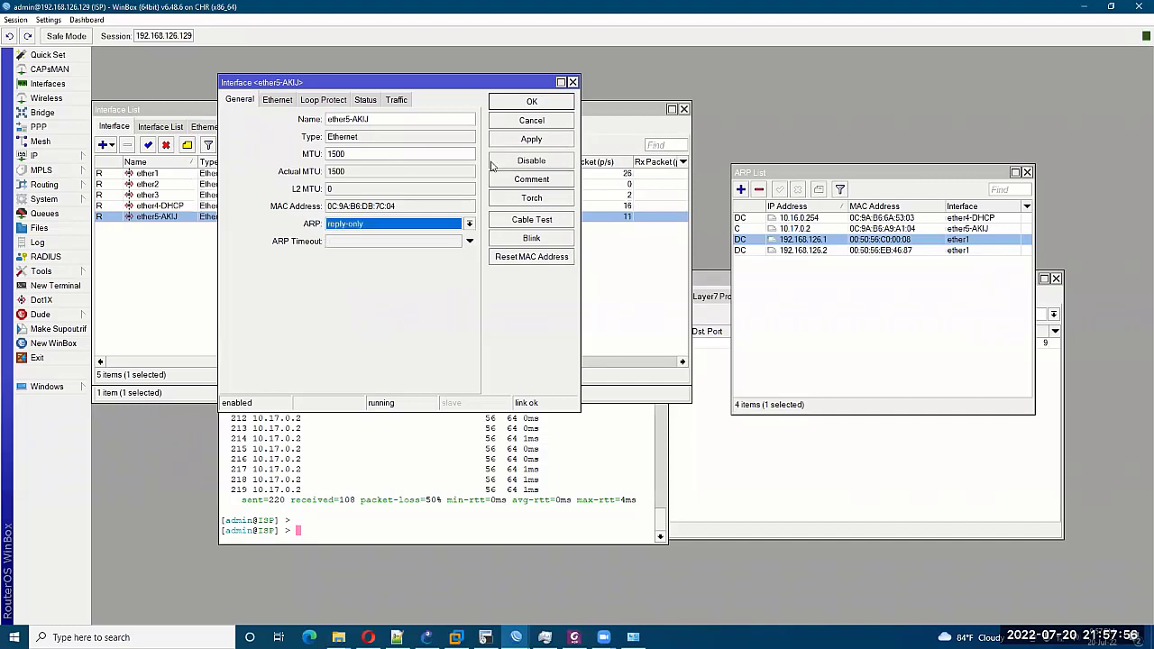
{"action": "left_click", "coordinate": [510, 123]}
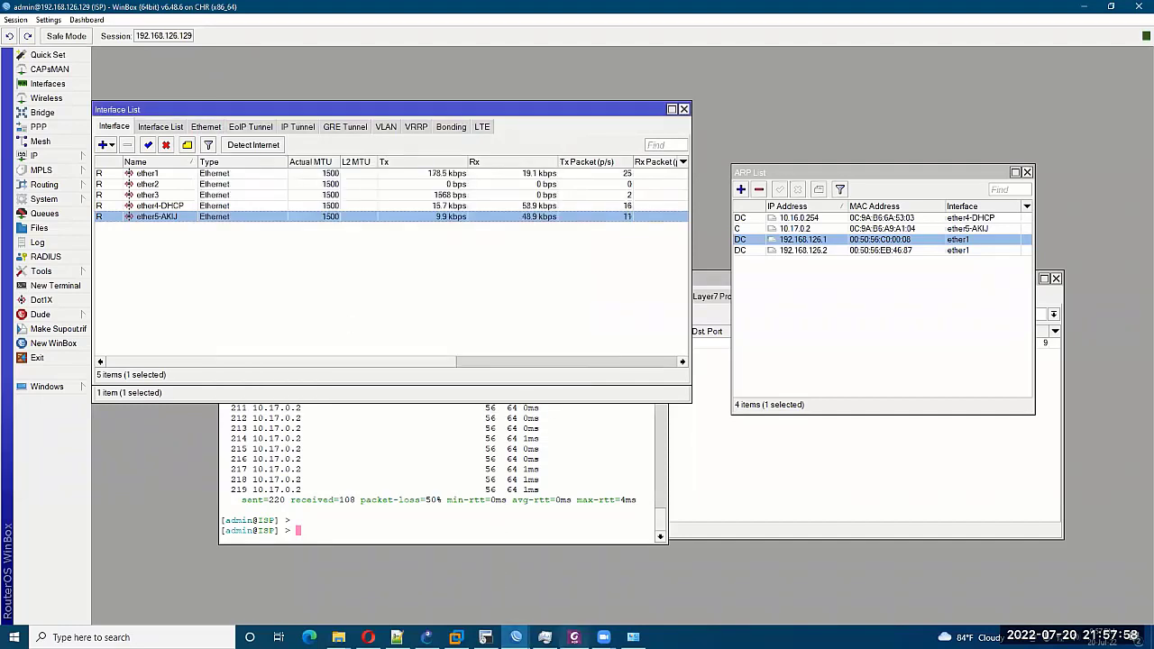
Switch to Foxit PDF Editor and review the IP or MAC restriction slides through System User Management Details on page 17.
{"action": "key", "text": "alt+Tab"}
{"action": "key", "text": "Page_Down"}
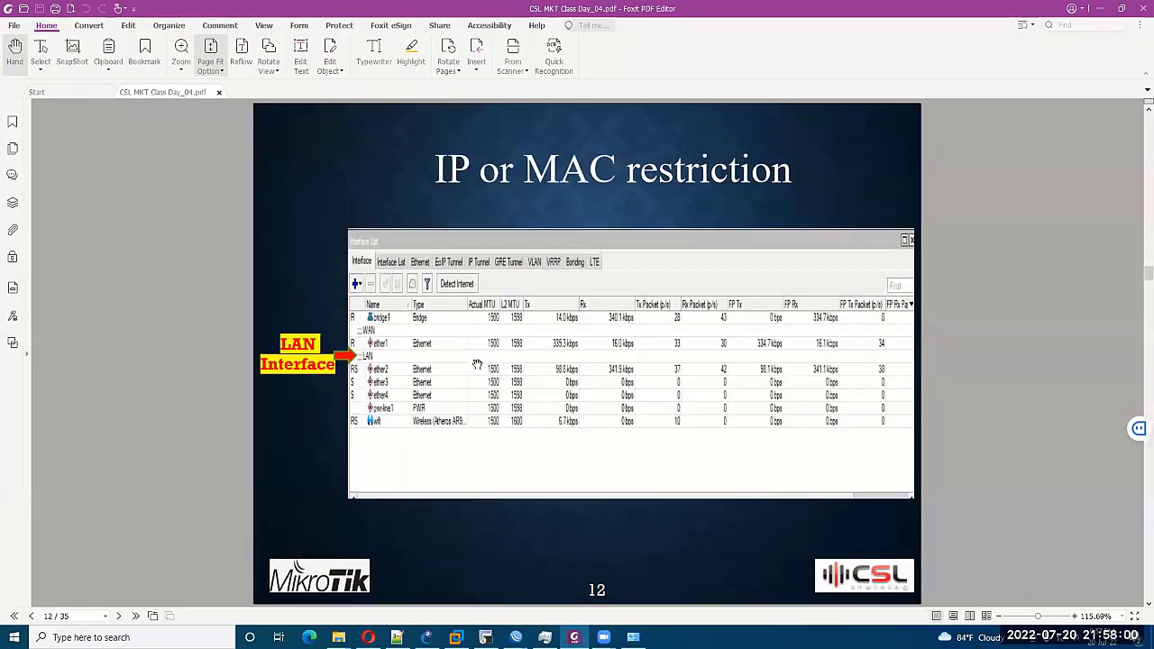
{"action": "key", "text": "Page_Down"}
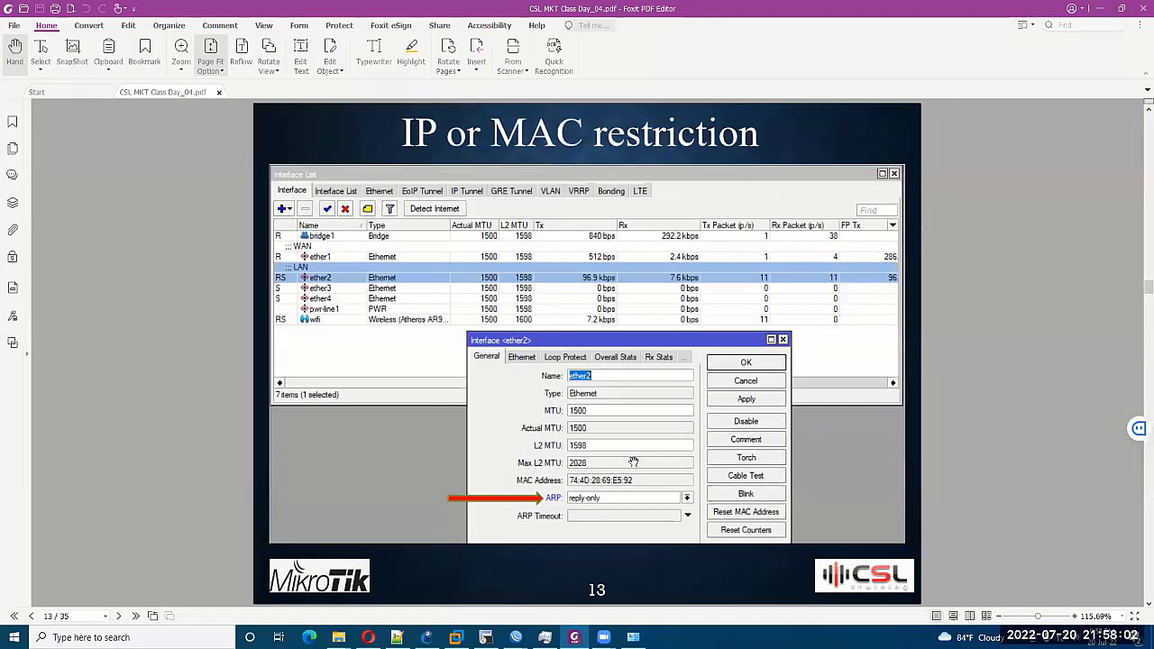
{"action": "key", "text": "Page_Down"}
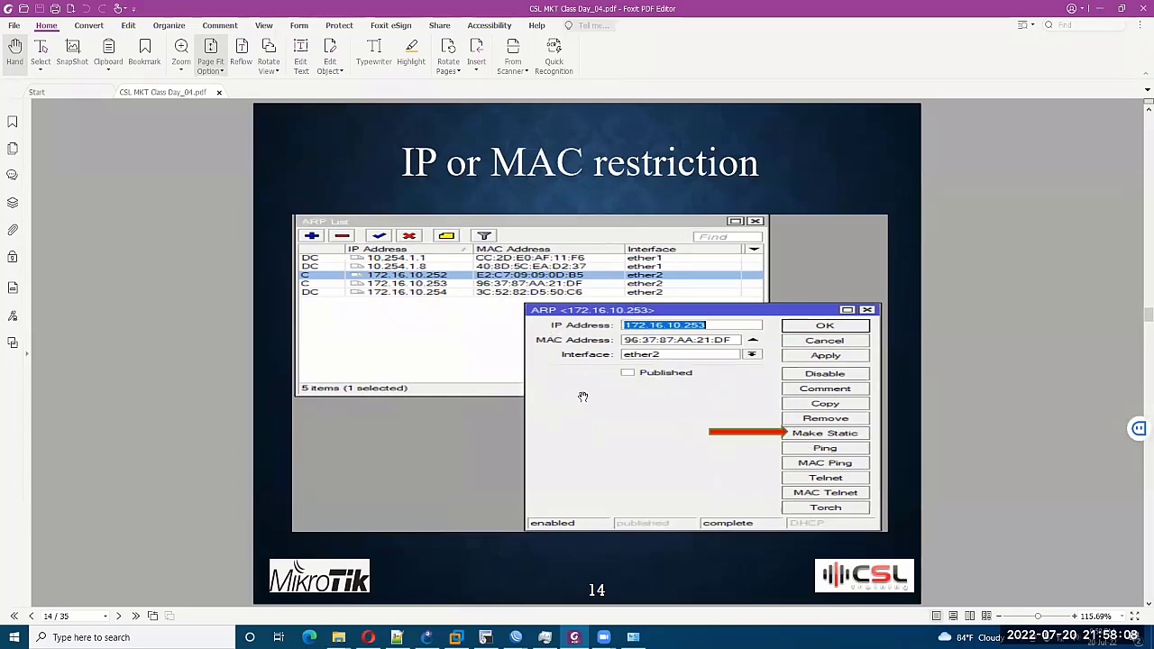
{"action": "key", "text": "Page_Down"}
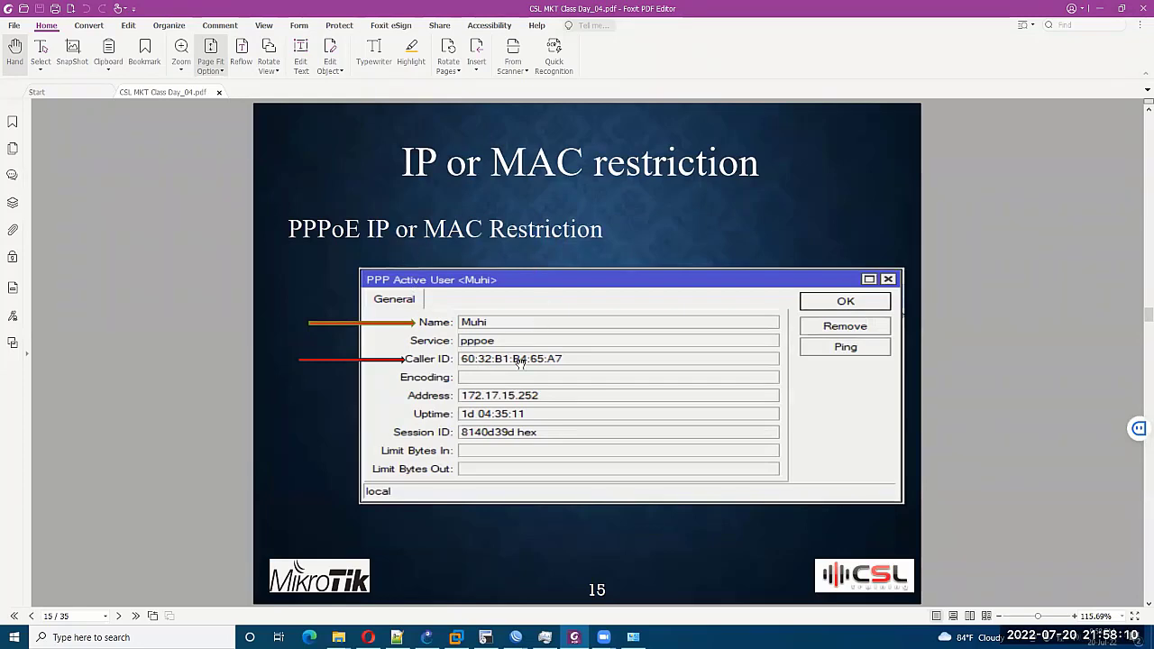
{"action": "key", "text": "Page_Down"}
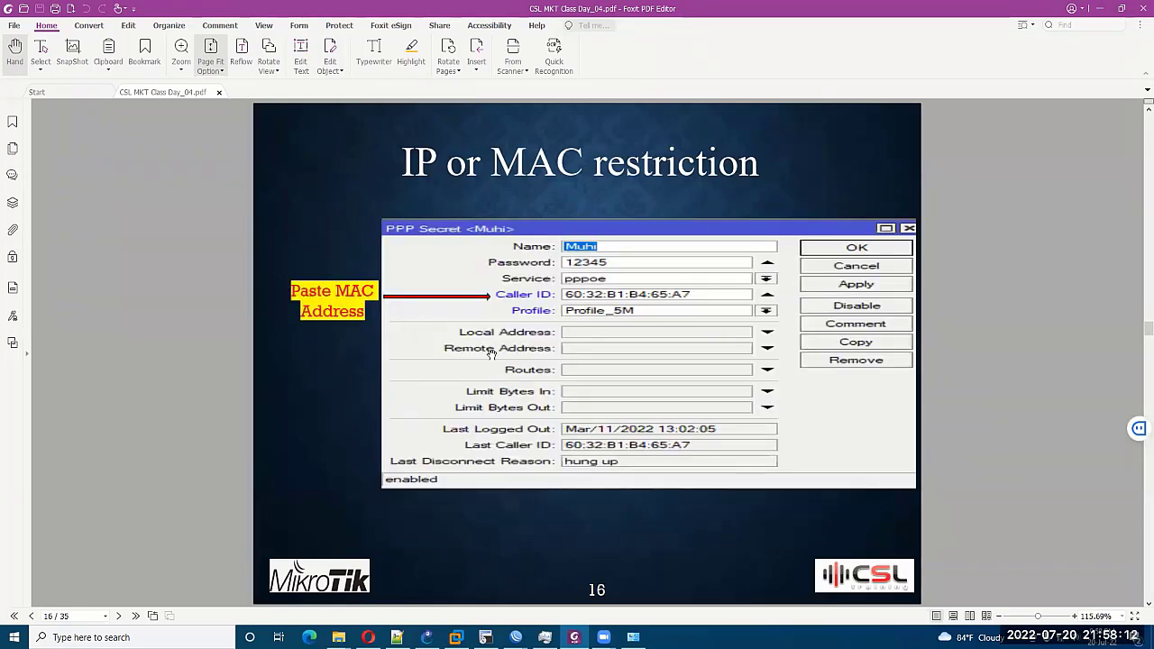
{"action": "key", "text": "Page_Down"}
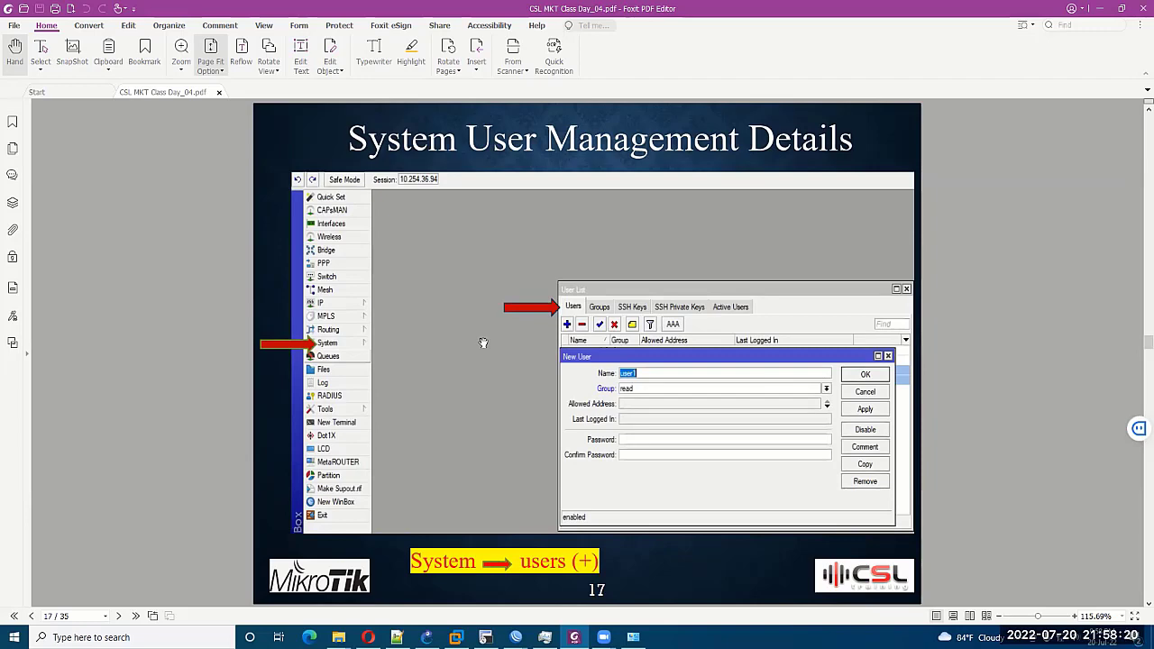
Return to the ISP router in WinBox, clear the interface selection and open the system user list.
{"action": "mouse_move", "coordinate": [516, 638]}
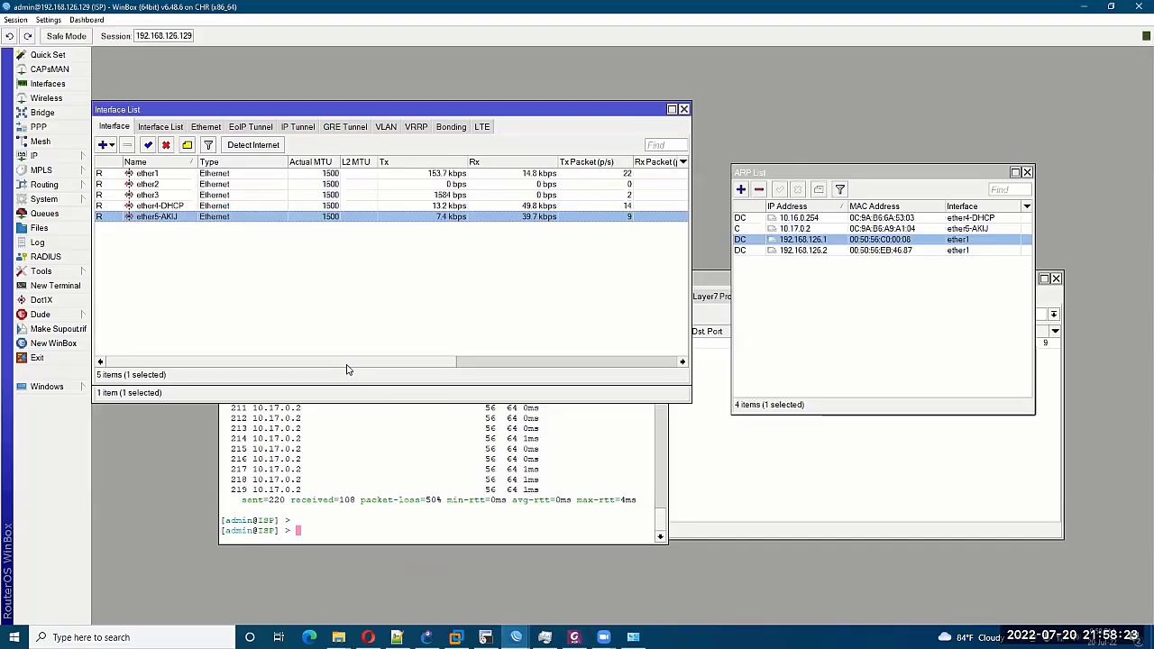
{"action": "left_click", "coordinate": [580, 588]}
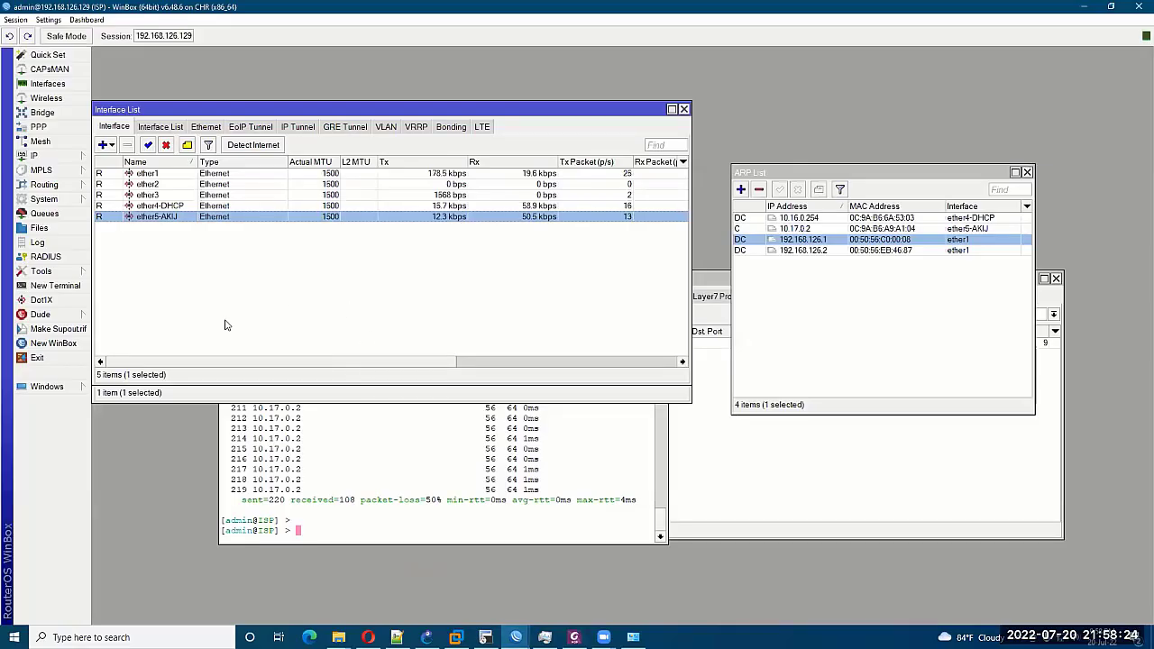
{"action": "left_click", "coordinate": [232, 260]}
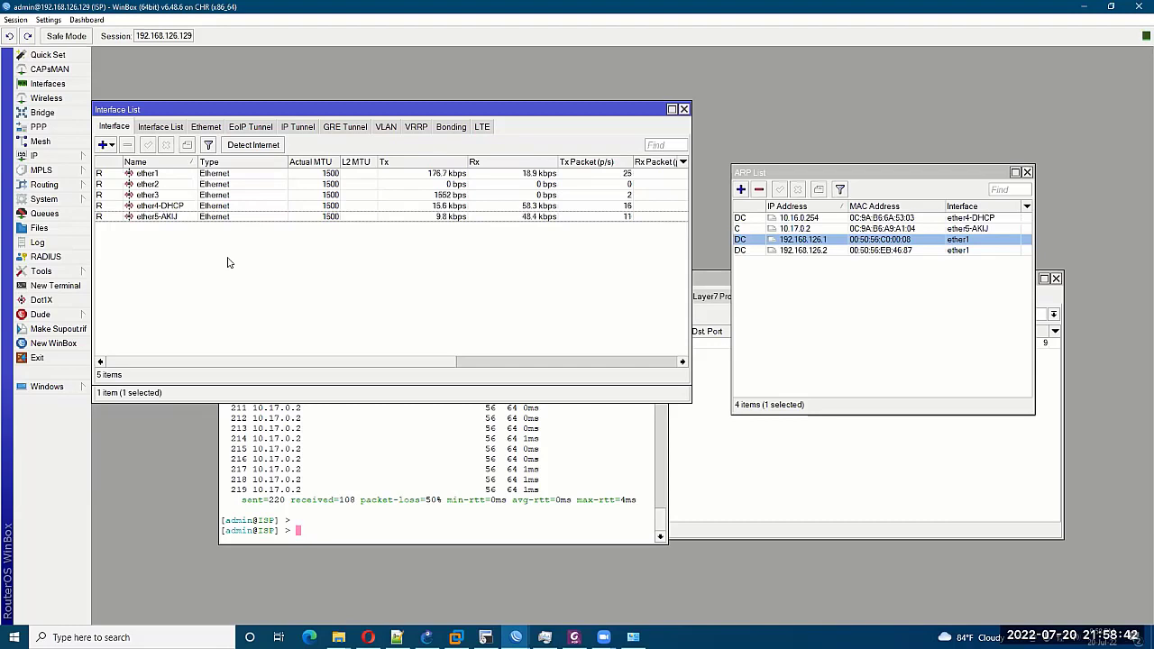
{"action": "left_click", "coordinate": [83, 202]}
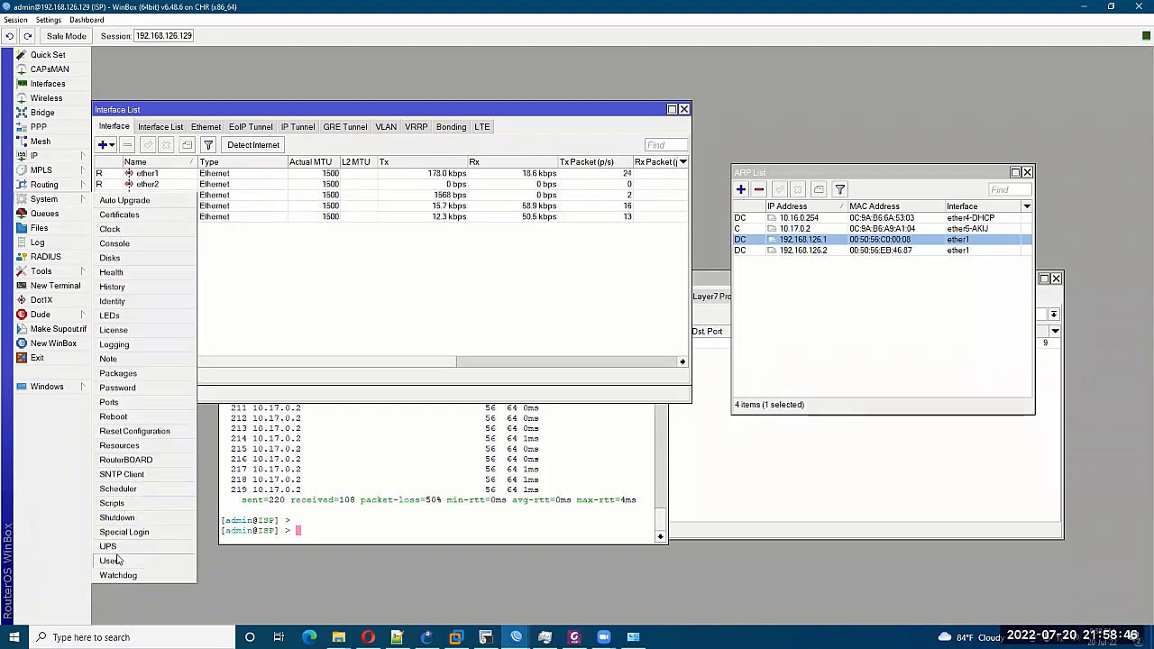
{"action": "left_click", "coordinate": [115, 560]}
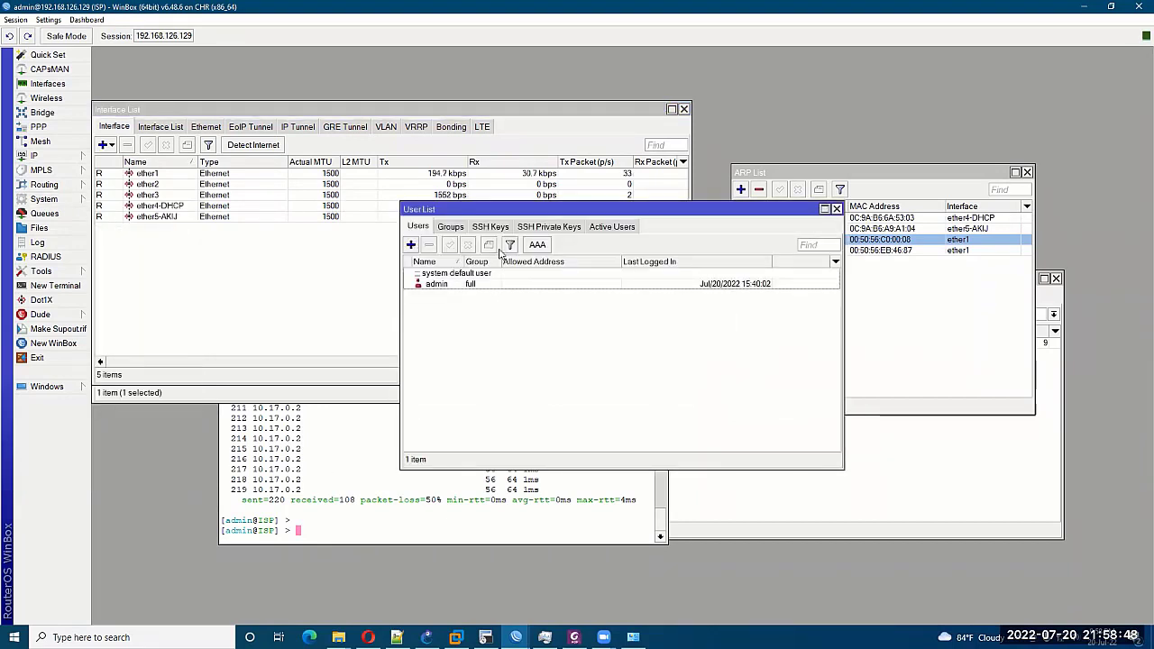
Show the user groups and go through the full, read and write entries.
{"action": "left_click", "coordinate": [451, 227]}
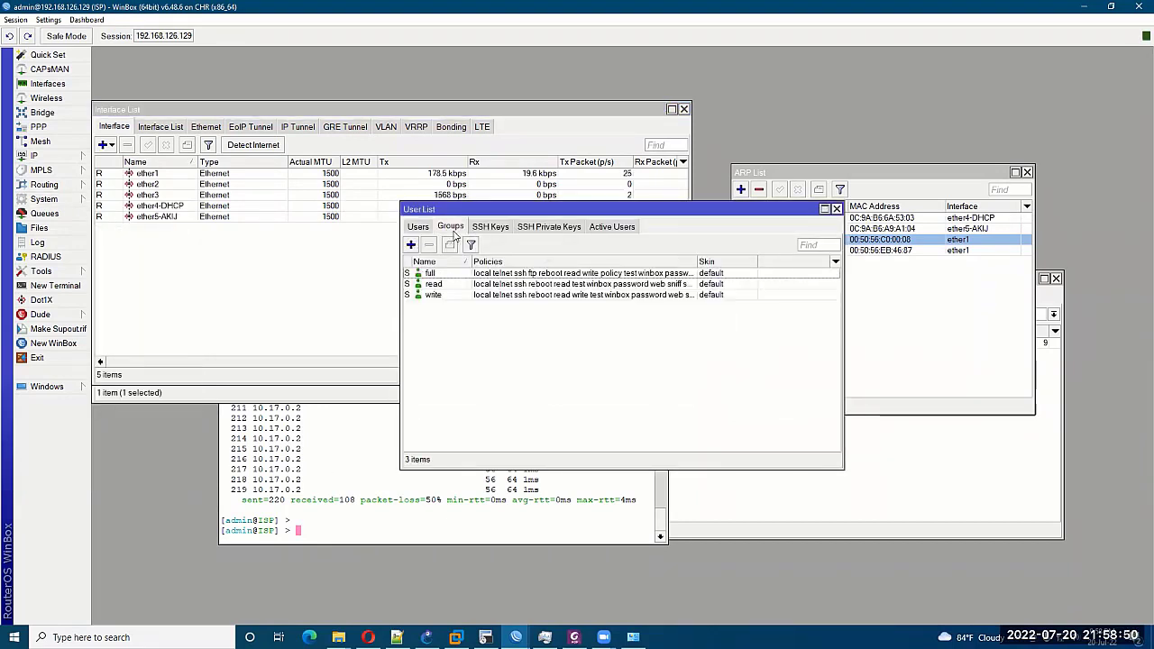
{"action": "left_click", "coordinate": [446, 283]}
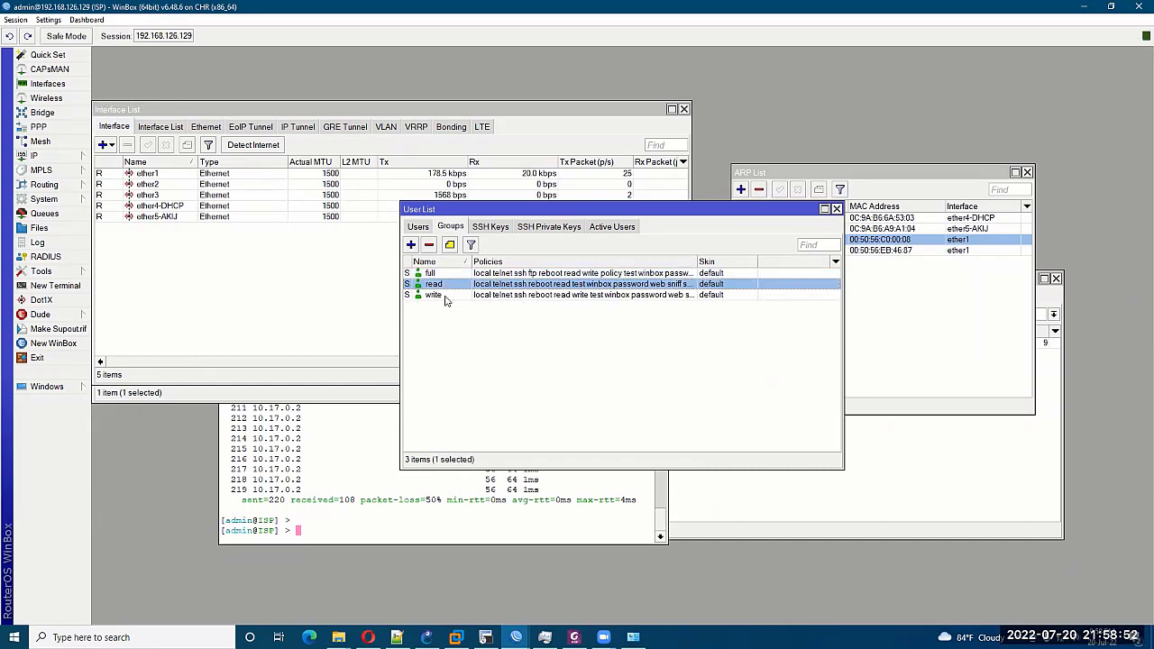
{"action": "left_click", "coordinate": [445, 297]}
{"action": "left_click", "coordinate": [447, 273]}
{"action": "left_click", "coordinate": [447, 283]}
{"action": "left_click", "coordinate": [444, 297]}
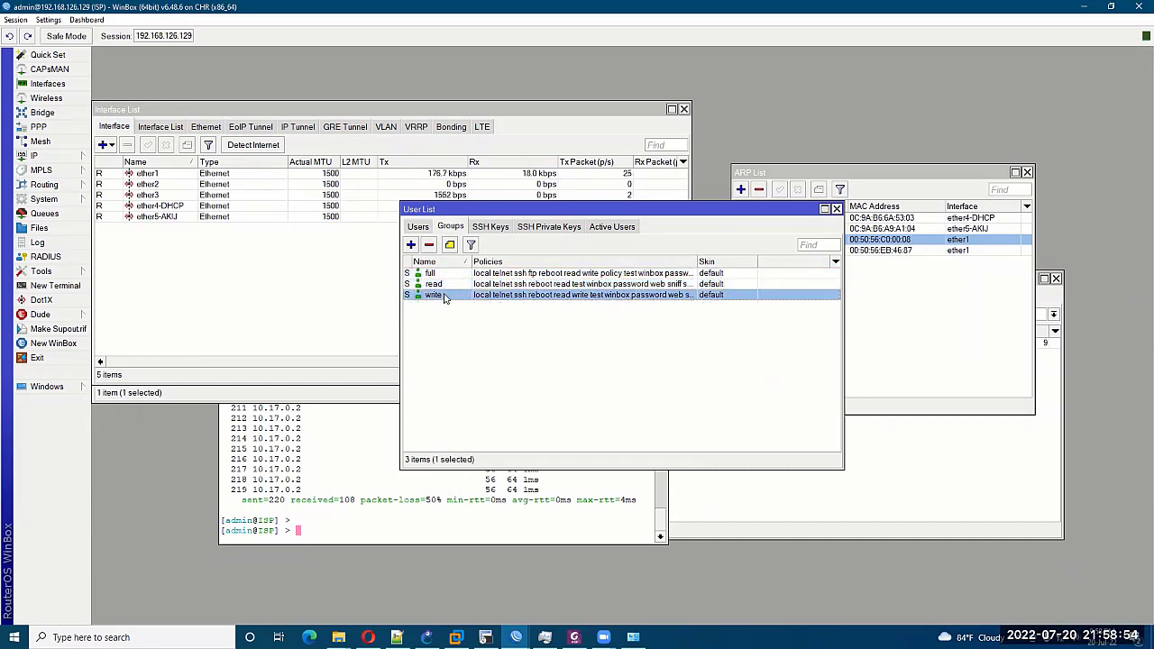
Enlarge the user list window, widen the Policies column to fit every group's full policy text and select the full group.
{"action": "left_click_drag", "start_coordinate": [702, 261], "coordinate": [802, 262]}
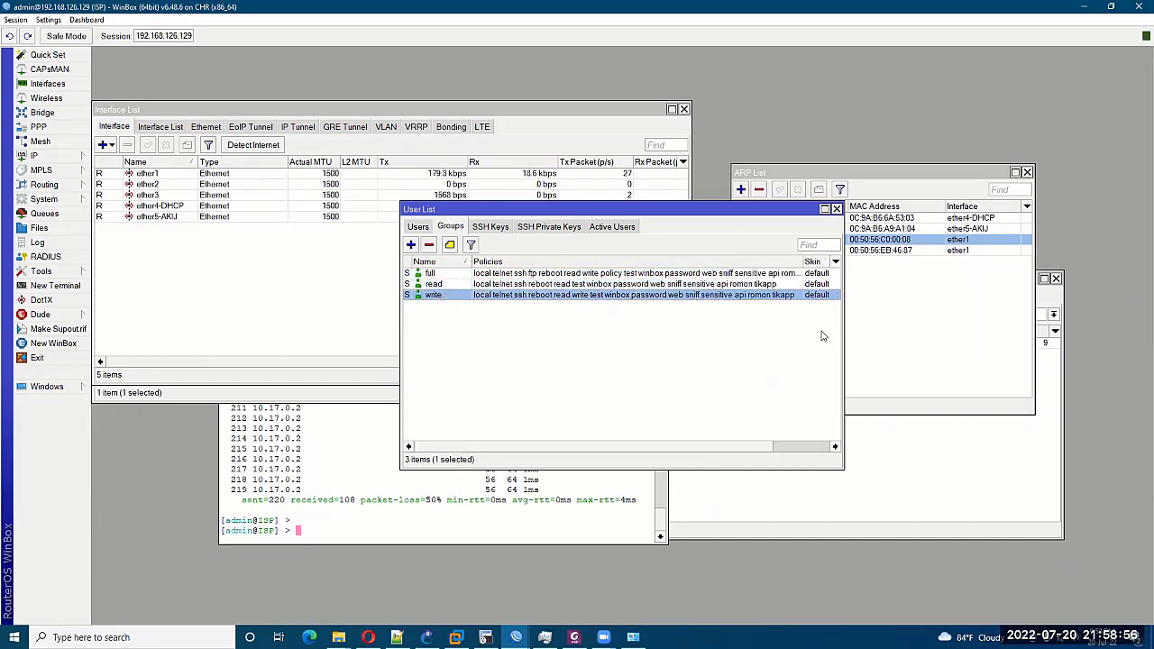
{"action": "left_click_drag", "start_coordinate": [859, 472], "coordinate": [1031, 505]}
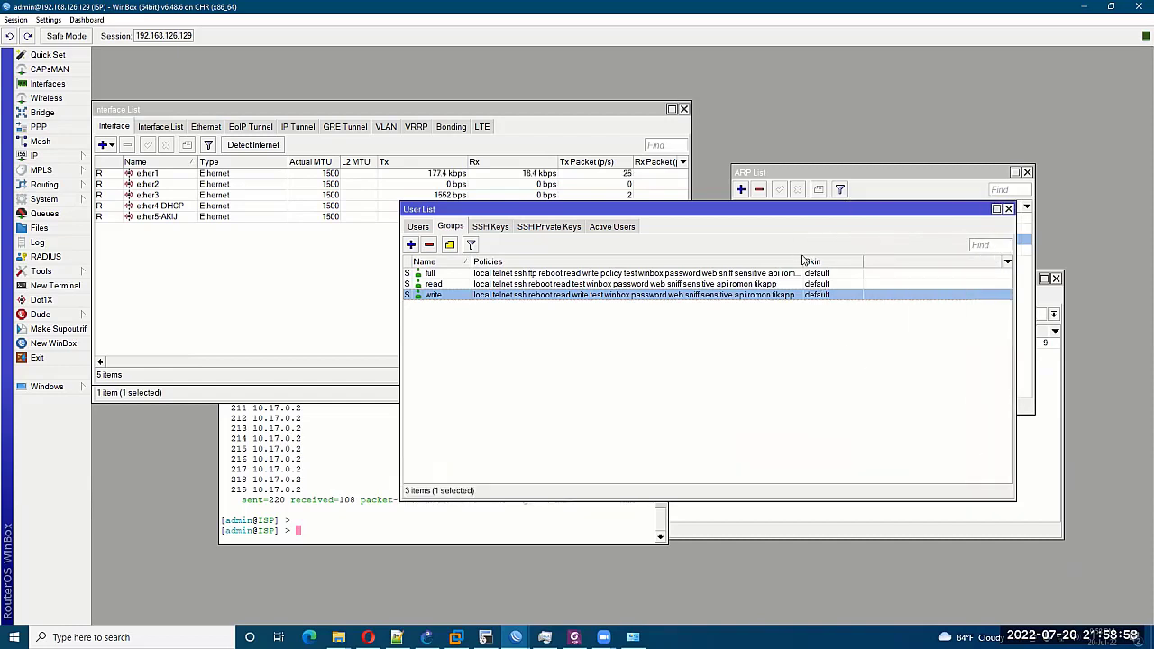
{"action": "left_click_drag", "start_coordinate": [804, 262], "coordinate": [847, 272]}
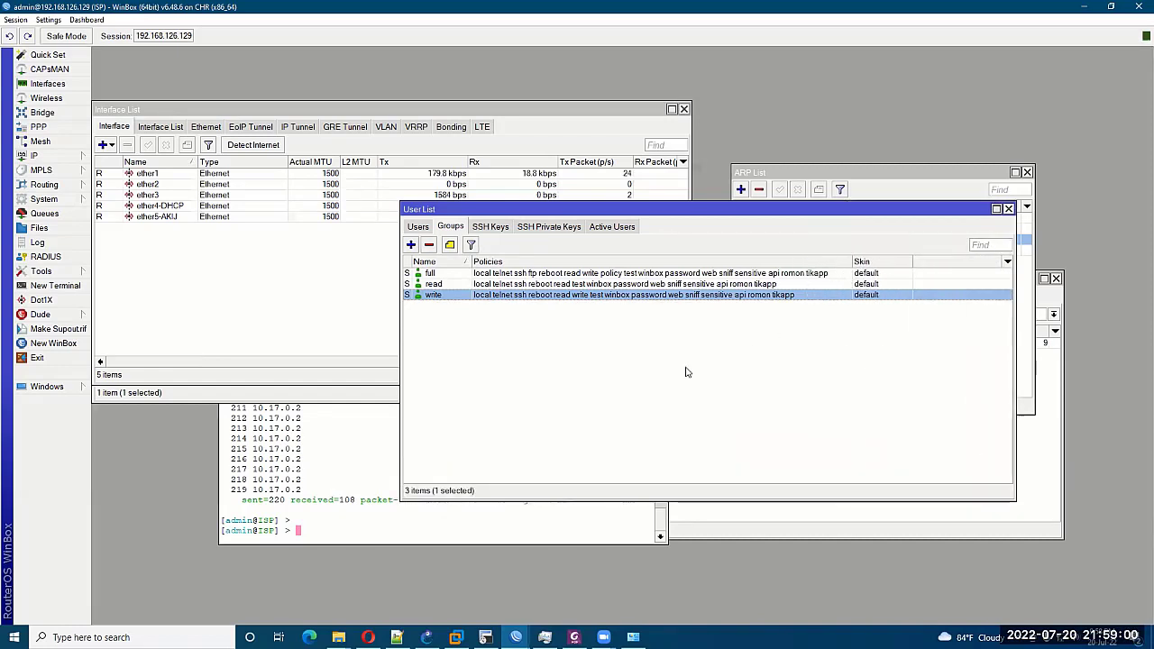
{"action": "left_click", "coordinate": [542, 274]}
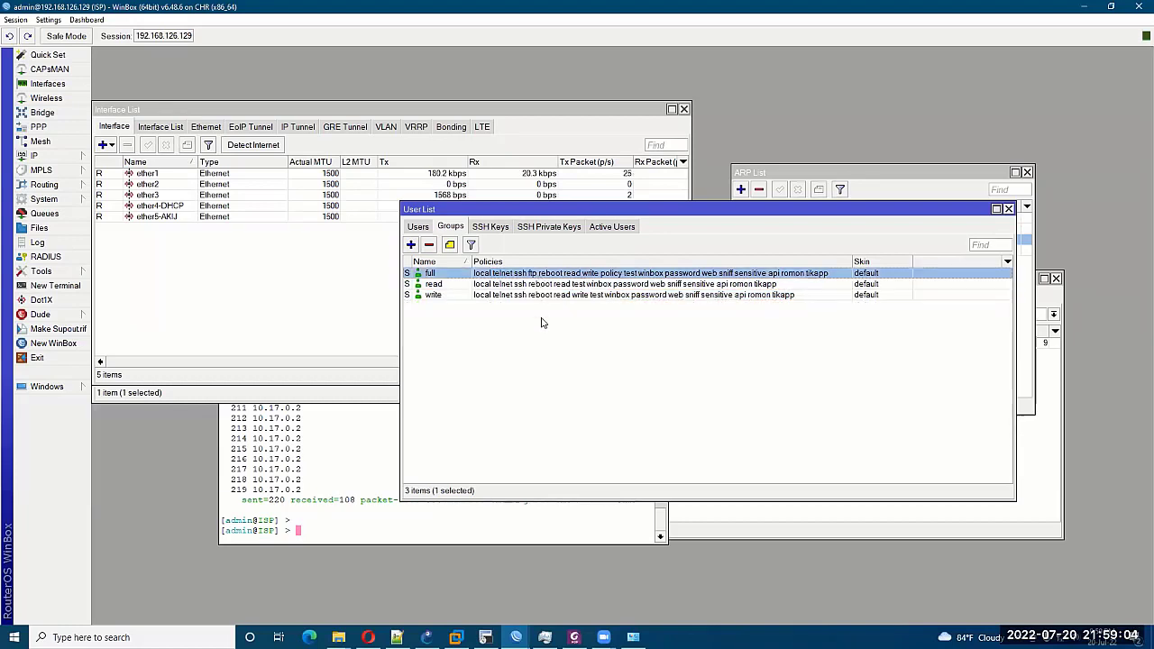